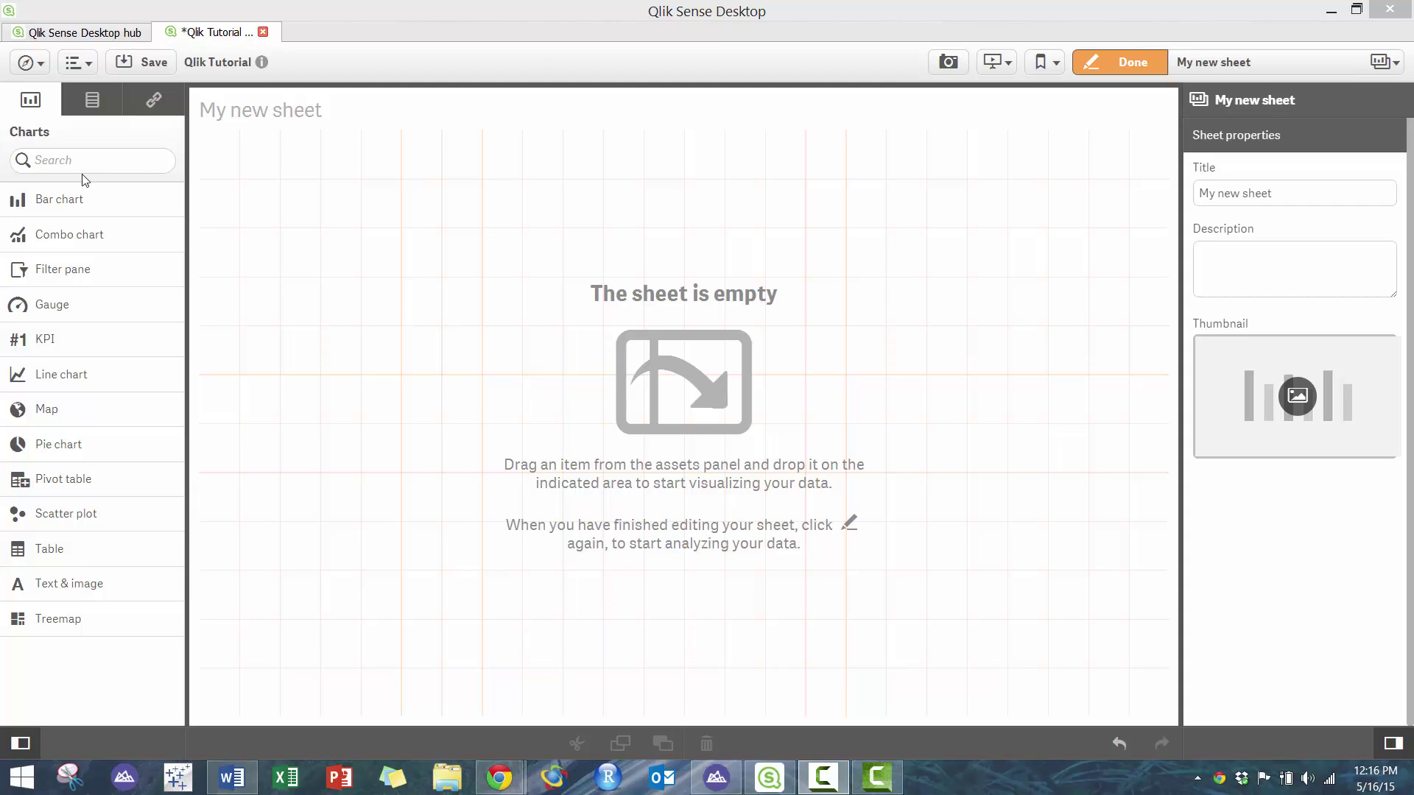
Step: Exit edit mode so the empty 'My new sheet' is displayed
{"action": "left_click", "coordinate": [1118, 66]}
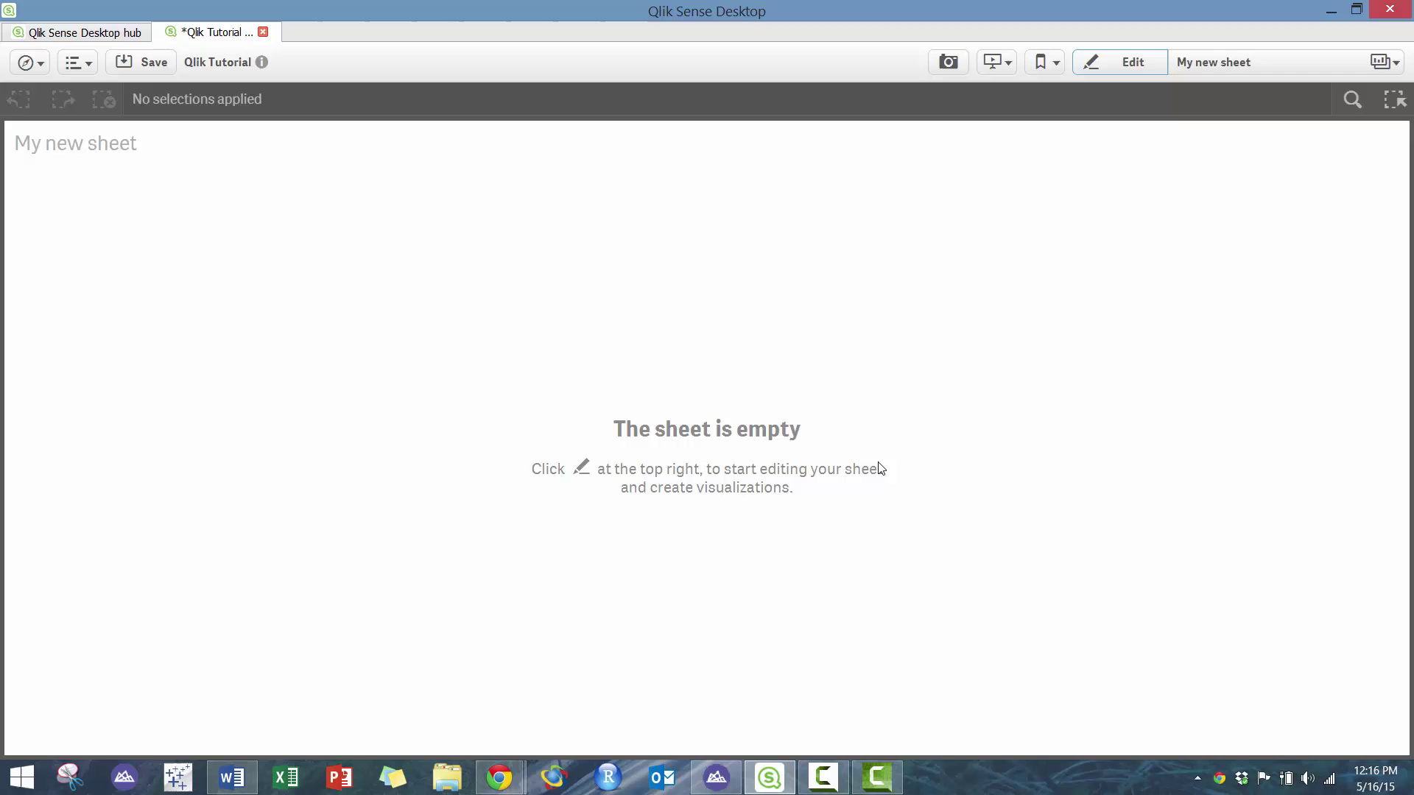
Step: Place a bar chart on the sheet with Merchant_Name as its dimension
{"action": "left_click", "coordinate": [1145, 67]}
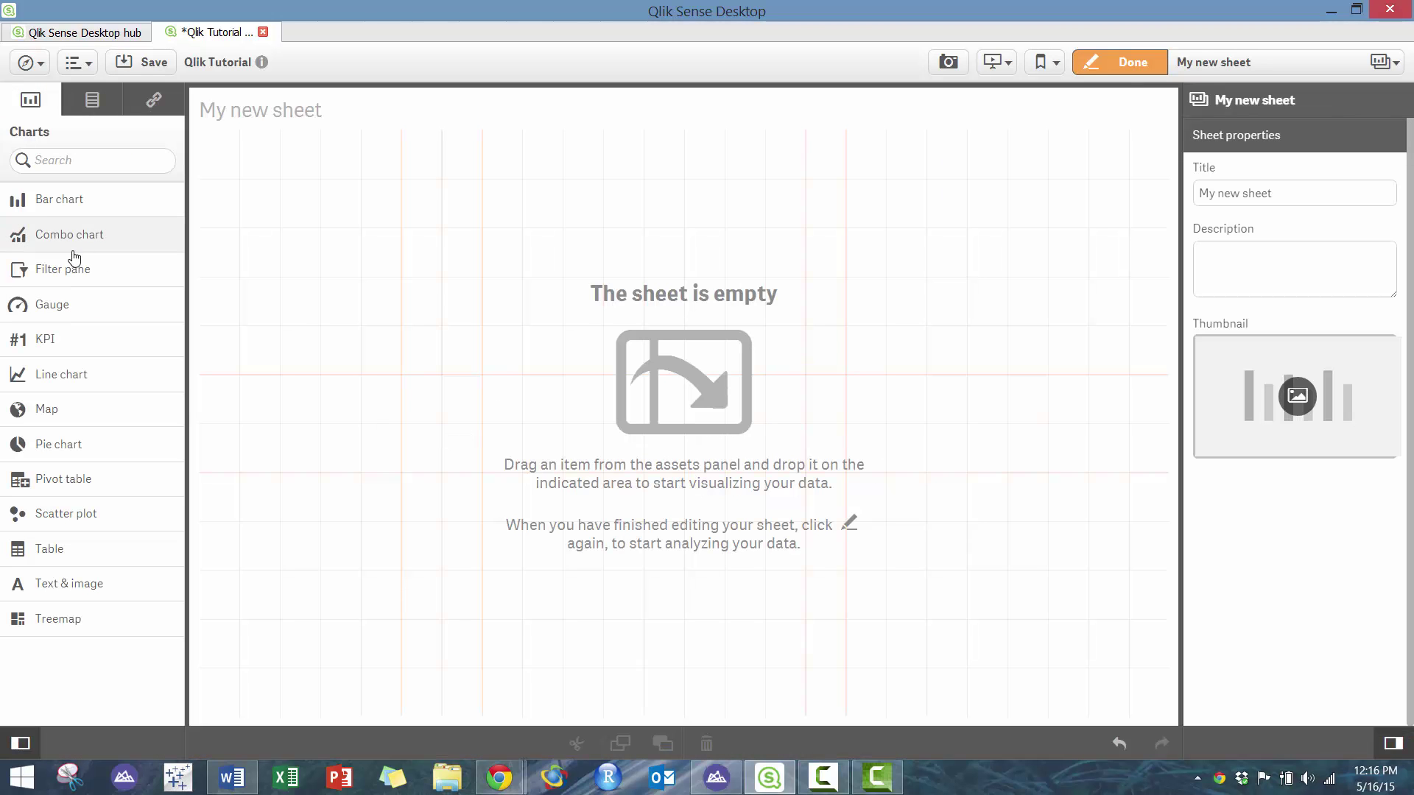
{"action": "left_click_drag", "start_coordinate": [376, 213], "coordinate": [385, 294]}
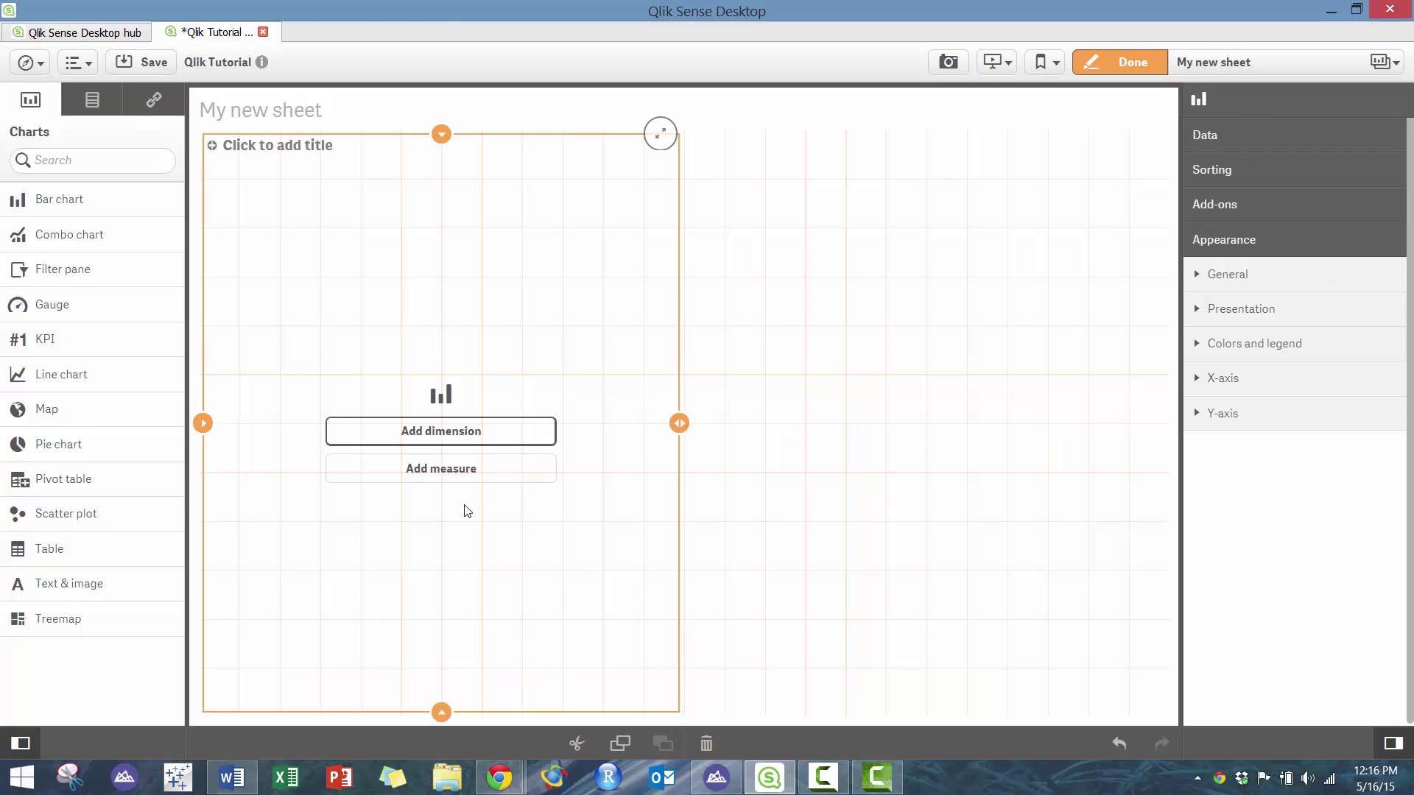
{"action": "left_click", "coordinate": [457, 431]}
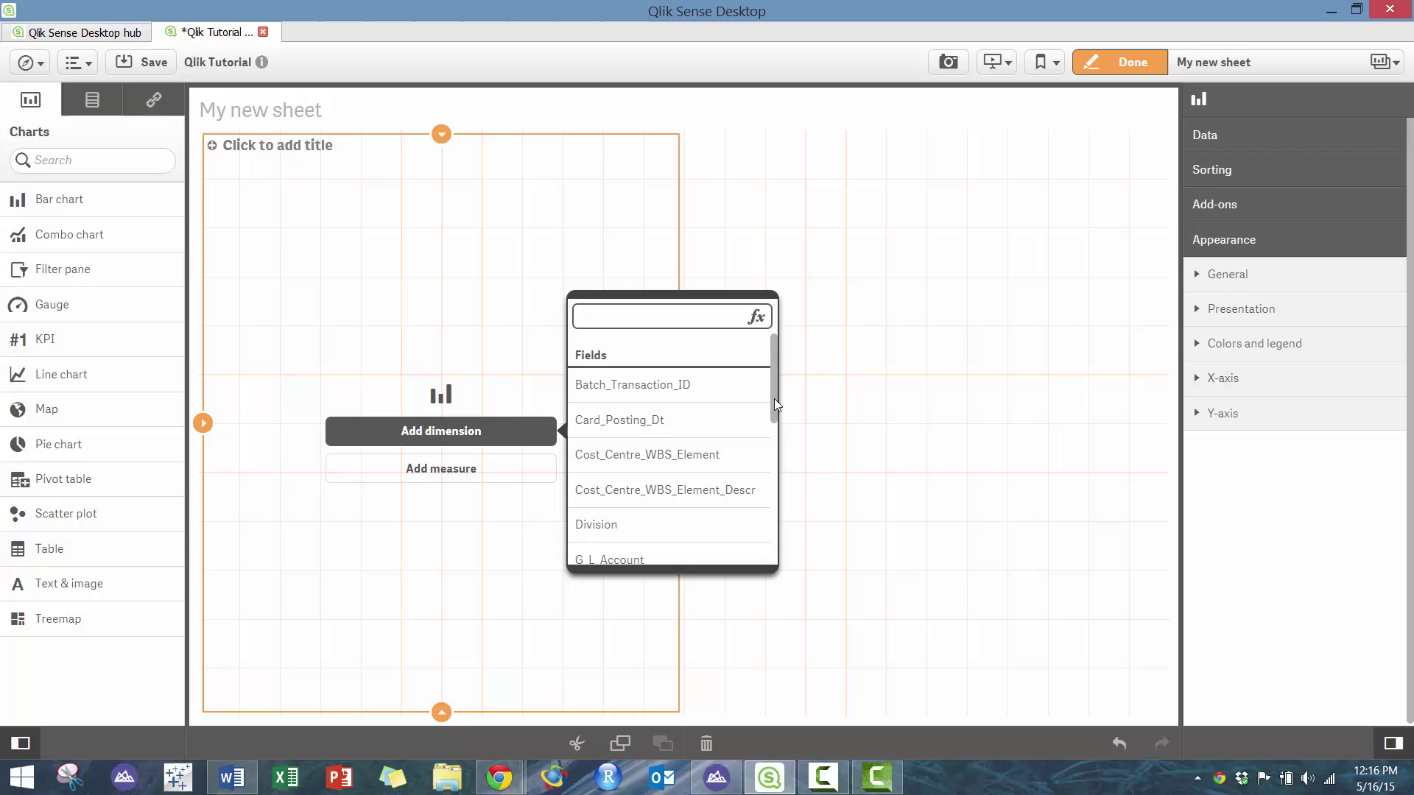
{"action": "left_click_drag", "start_coordinate": [775, 399], "coordinate": [752, 447]}
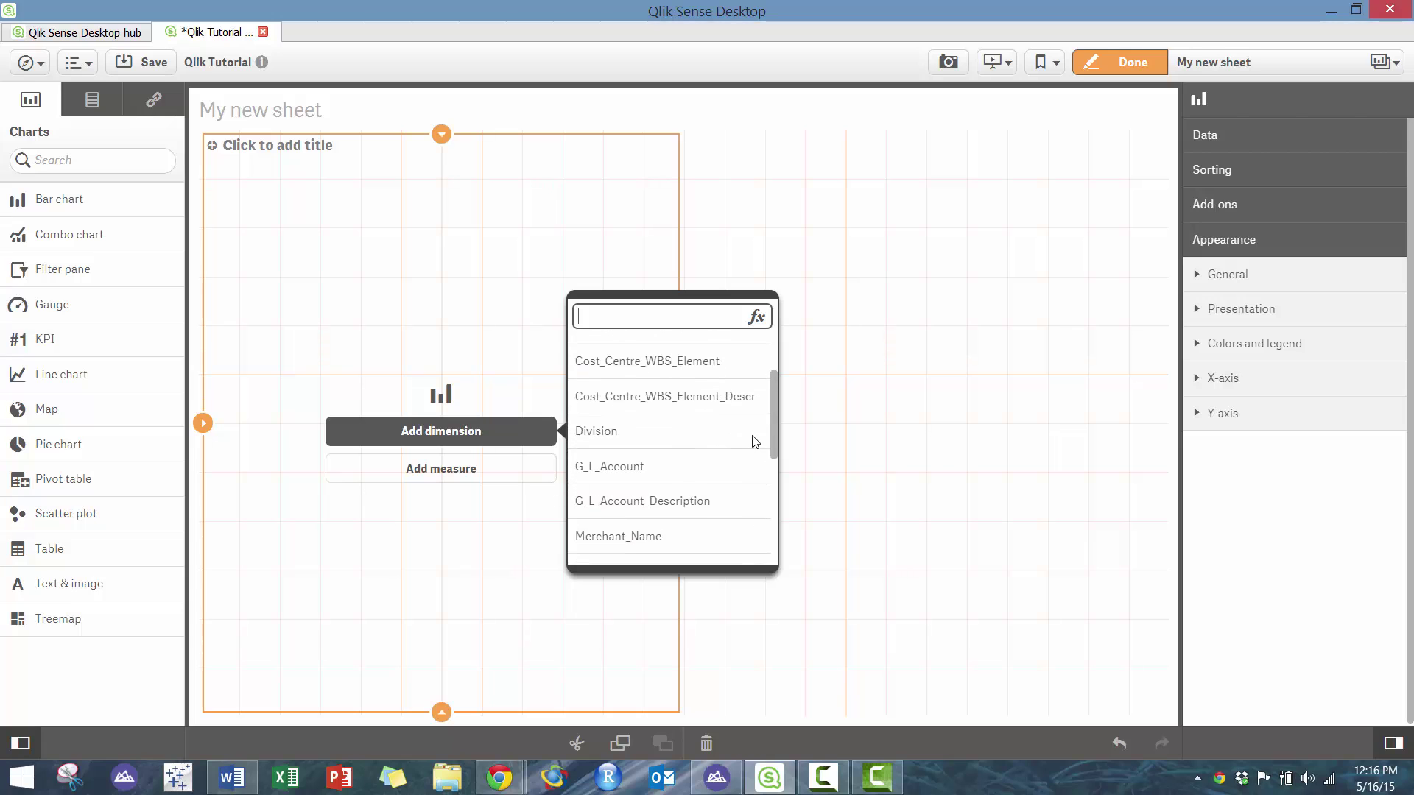
{"action": "left_click", "coordinate": [648, 515]}
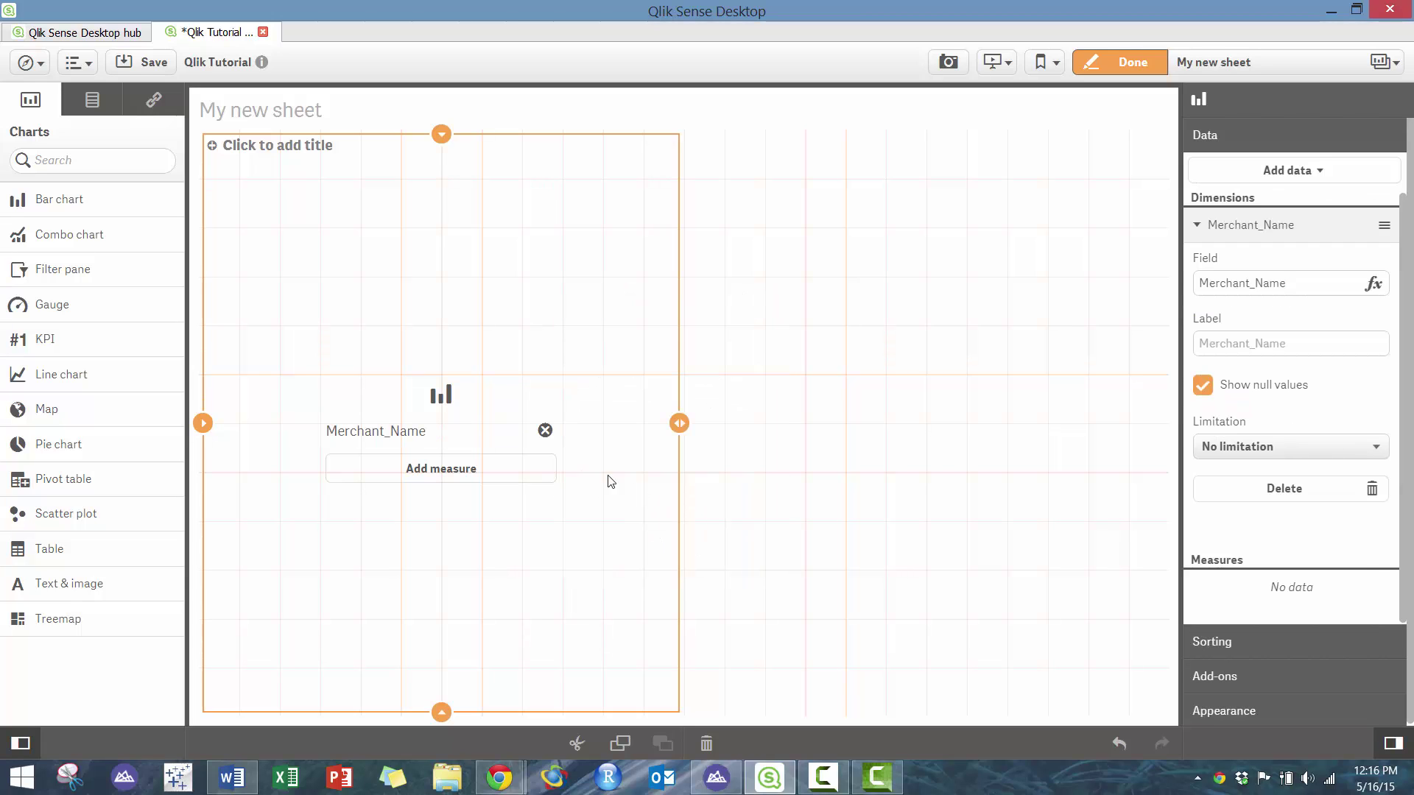
Step: Add Avg(Transaction_Amt) as the bar chart's measure
{"action": "left_click", "coordinate": [479, 482]}
{"action": "scroll", "coordinate": [707, 524], "scroll_direction": "down", "scroll_amount": 5}
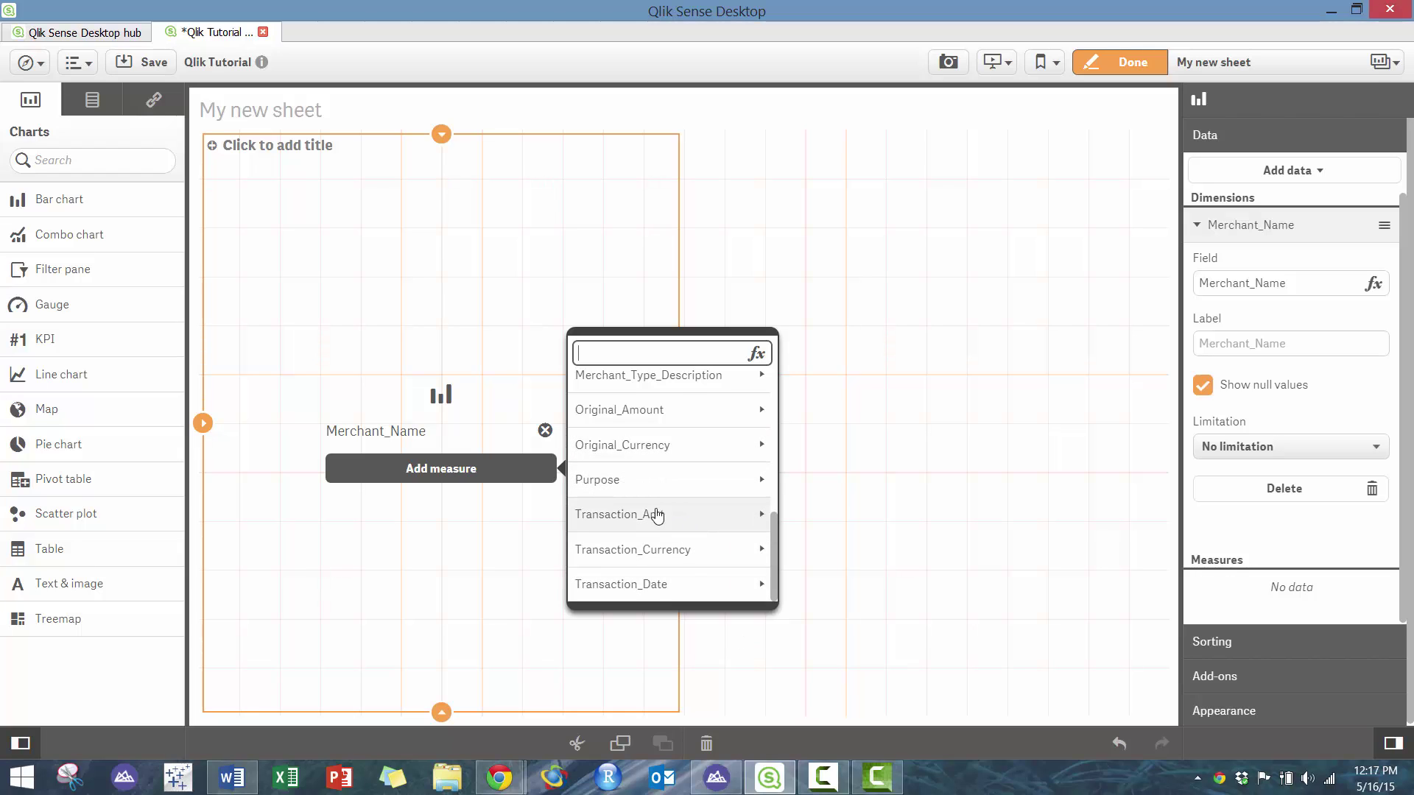
{"action": "left_click", "coordinate": [689, 528]}
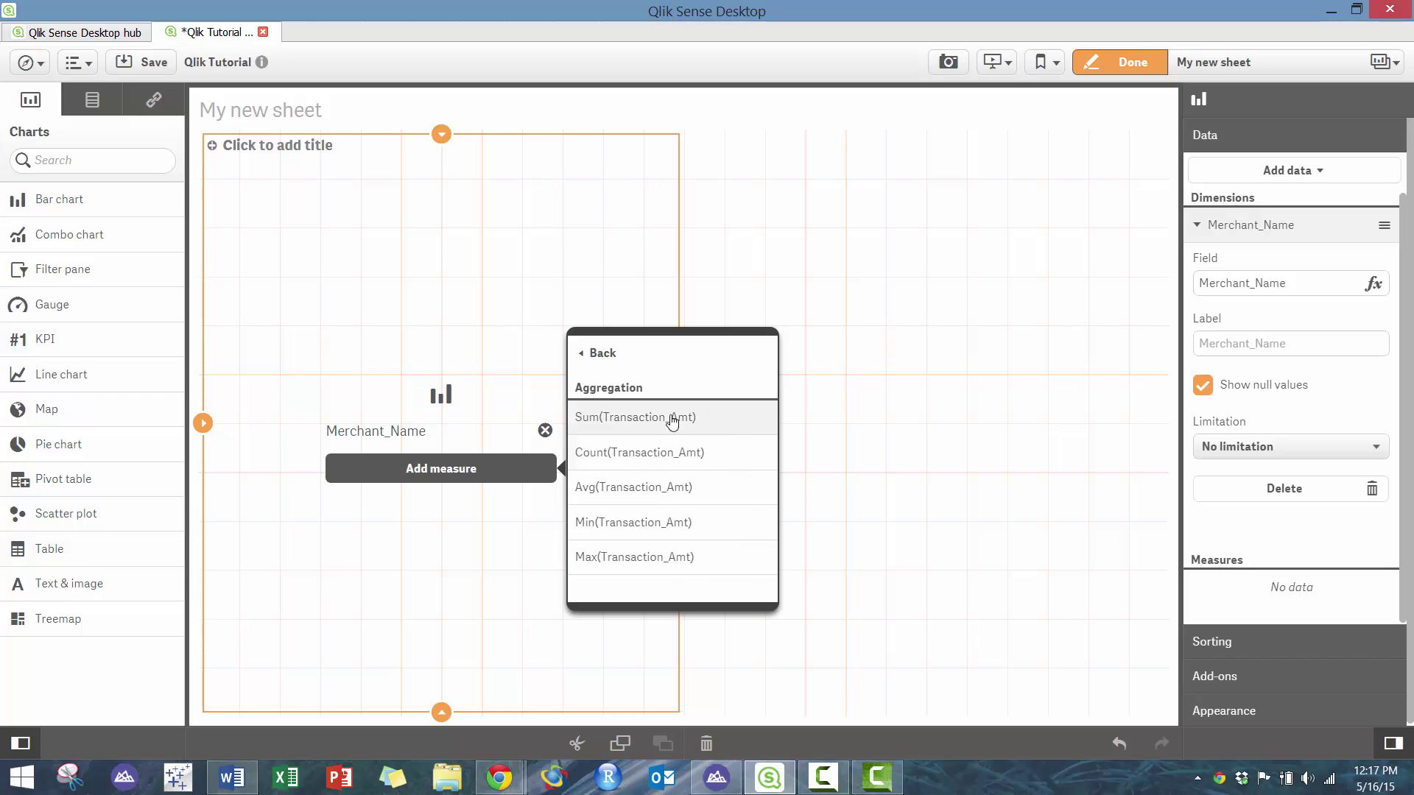
{"action": "left_click", "coordinate": [676, 494]}
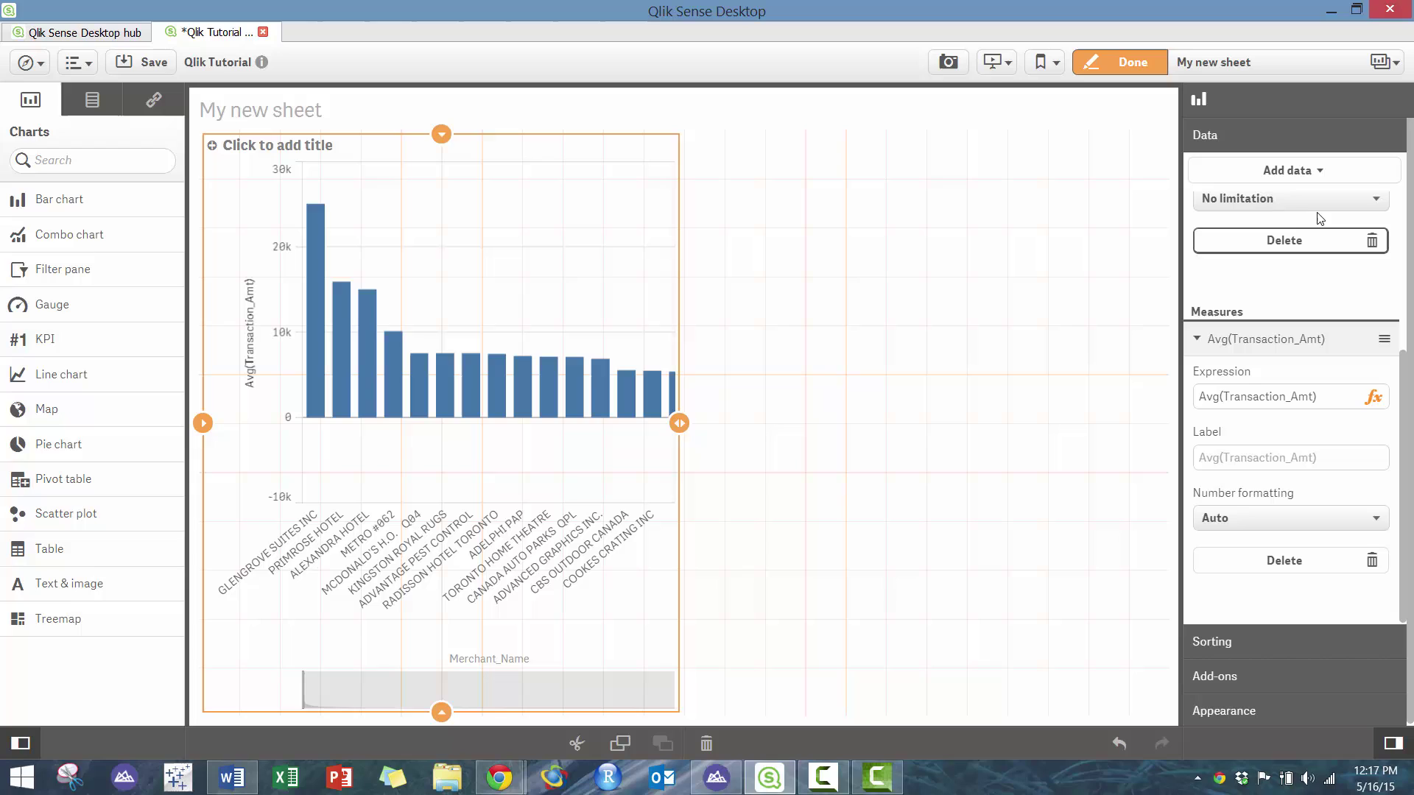
Step: Set Avg(Transaction_Amt) sorting to Custom, numeric Descending, so bars run highest to lowest
{"action": "left_click", "coordinate": [1246, 646]}
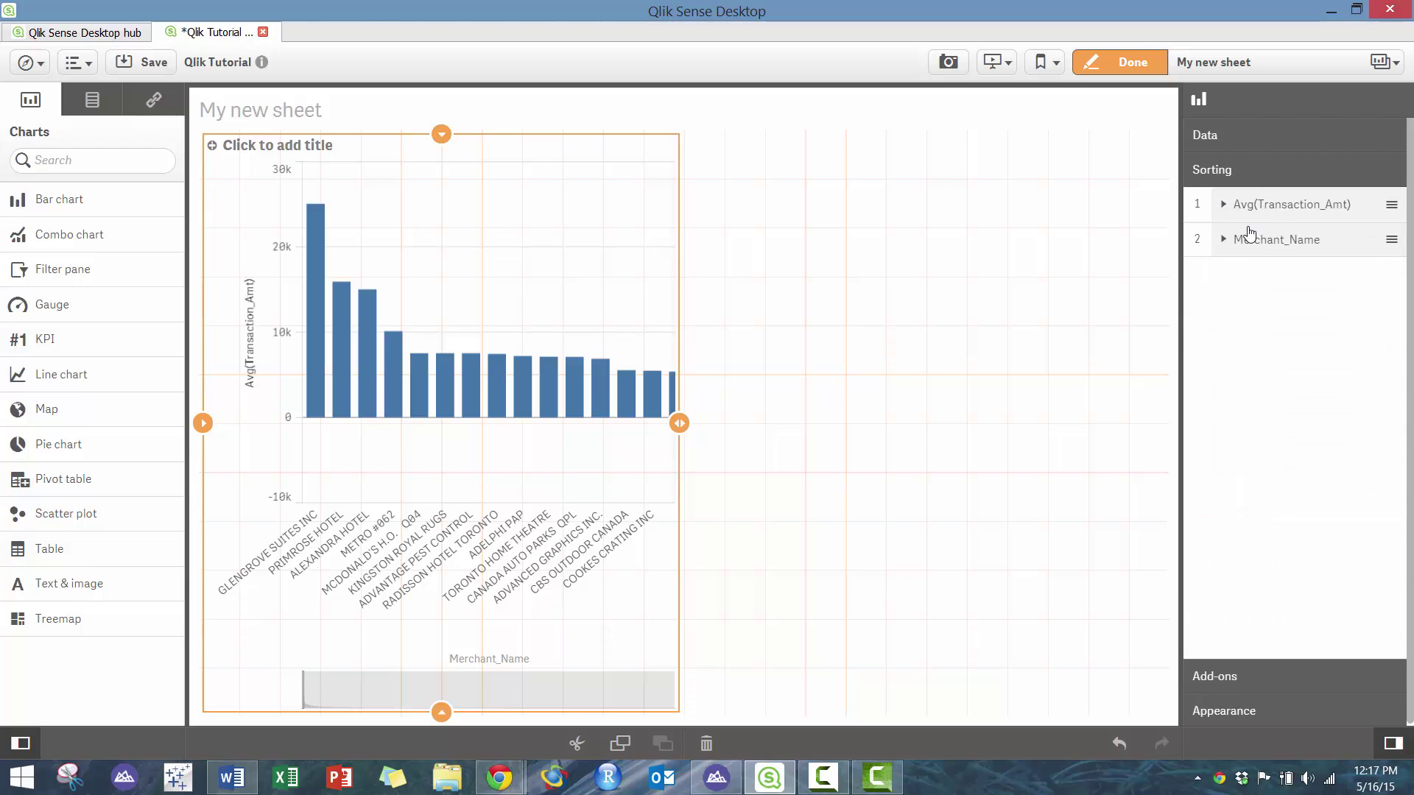
{"action": "left_click_drag", "start_coordinate": [1258, 229], "coordinate": [1296, 265]}
{"action": "left_click", "coordinate": [1292, 242]}
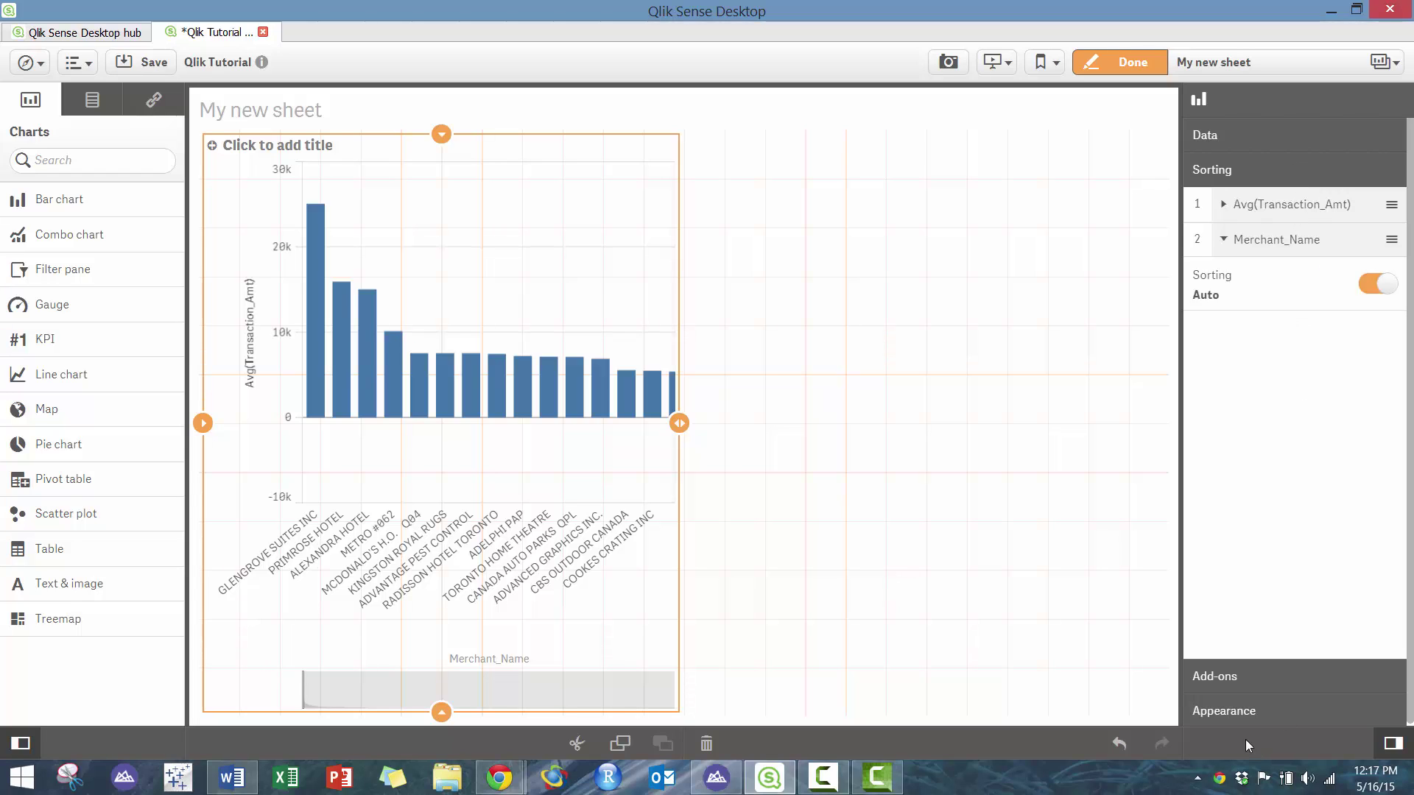
{"action": "left_click", "coordinate": [1325, 208]}
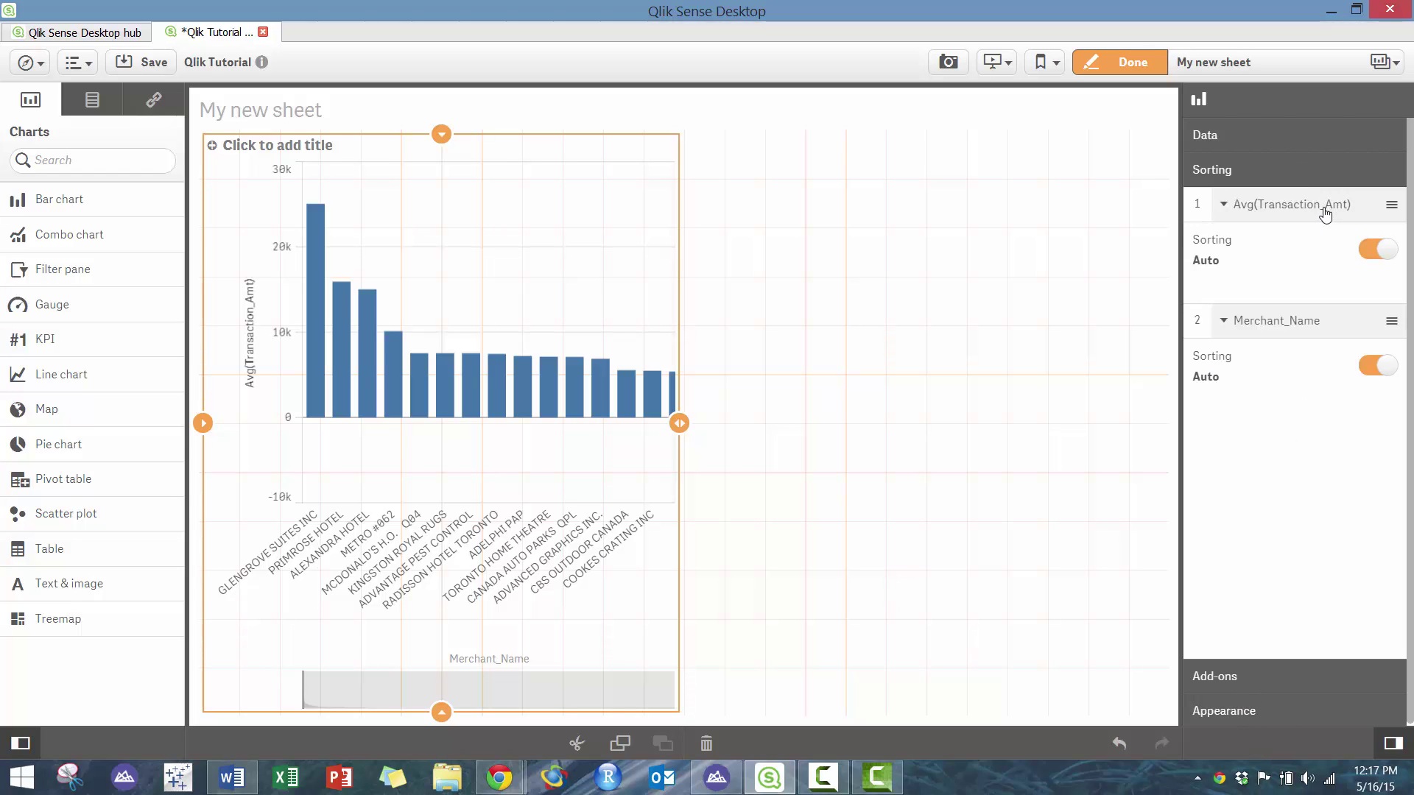
{"action": "left_click", "coordinate": [1371, 246]}
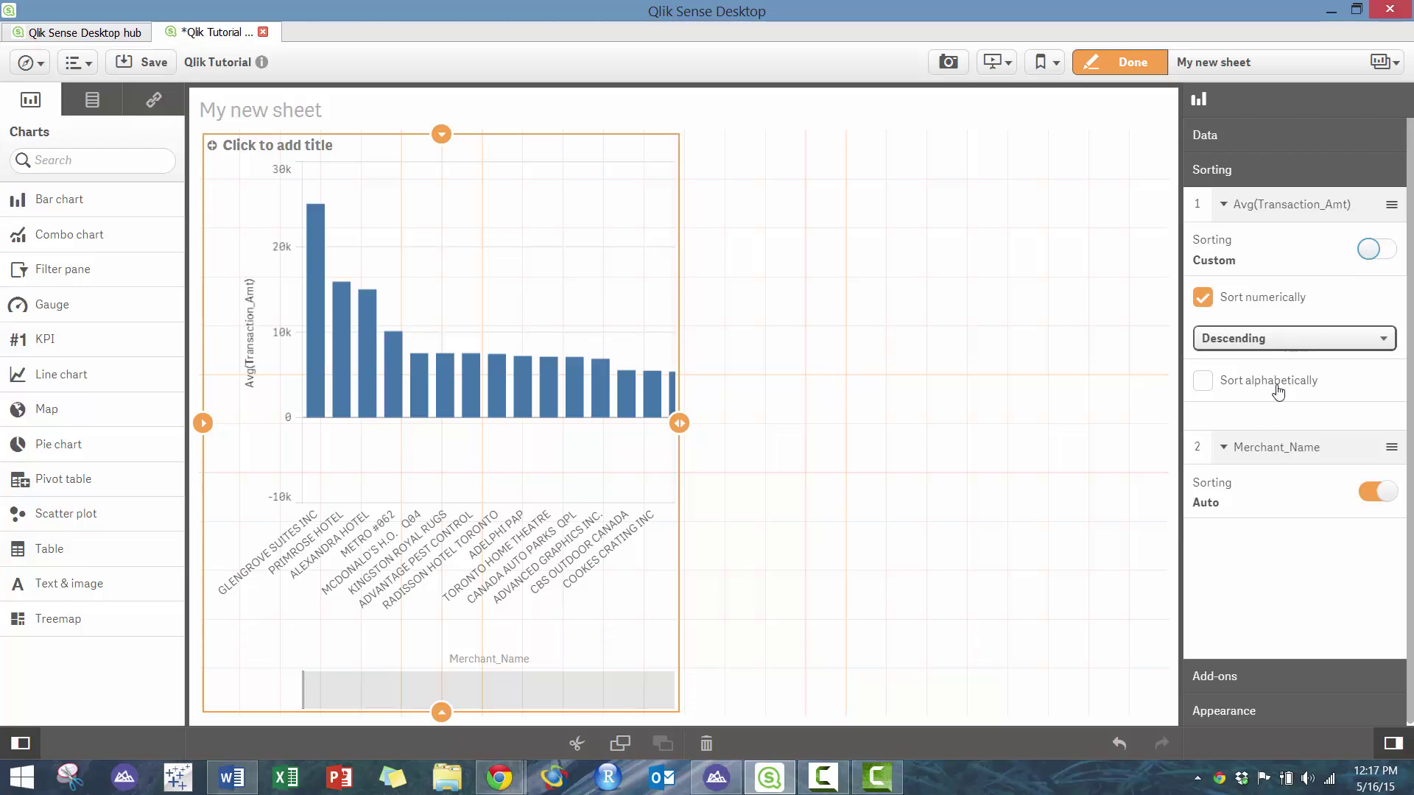
{"action": "left_click", "coordinate": [1283, 340]}
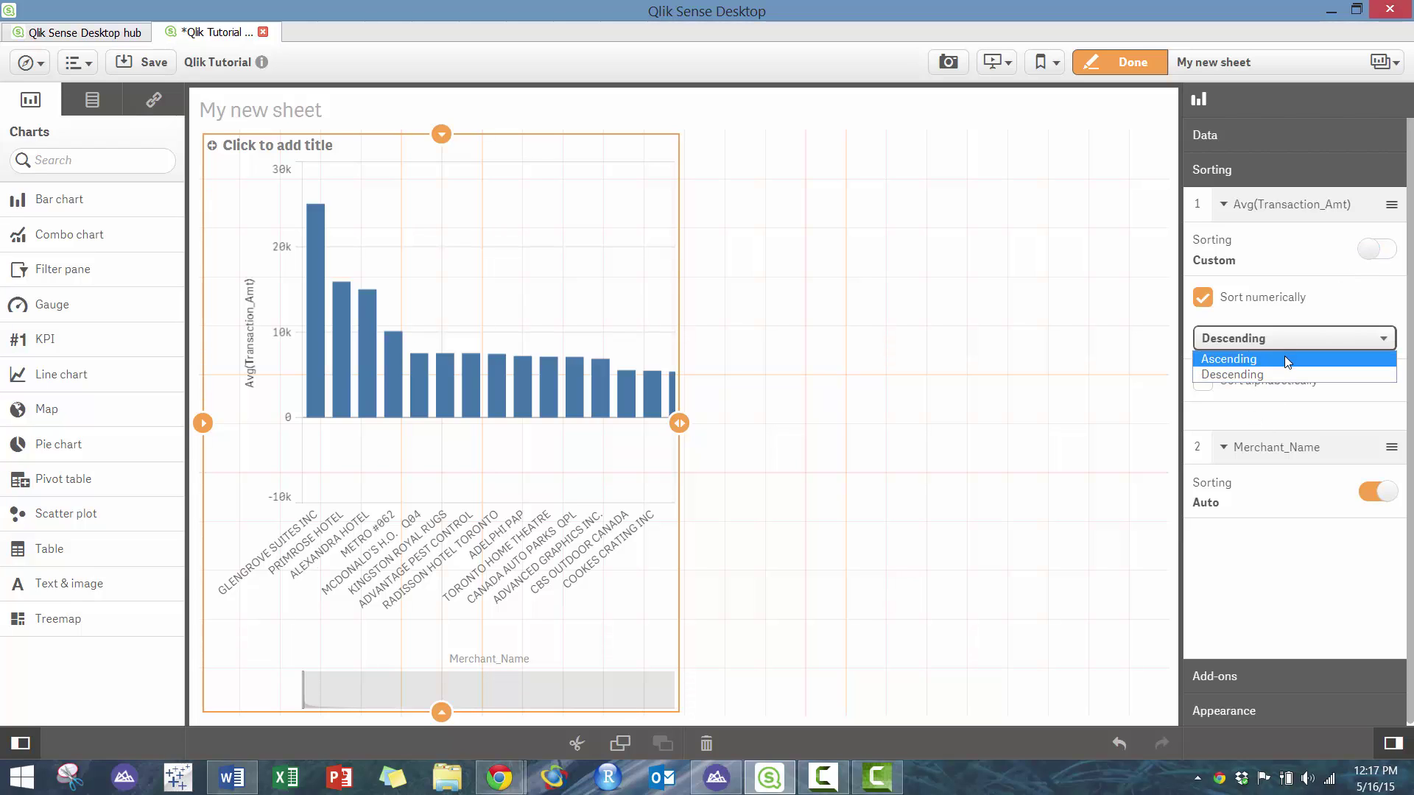
{"action": "left_click", "coordinate": [1286, 360]}
{"action": "left_click", "coordinate": [1284, 340]}
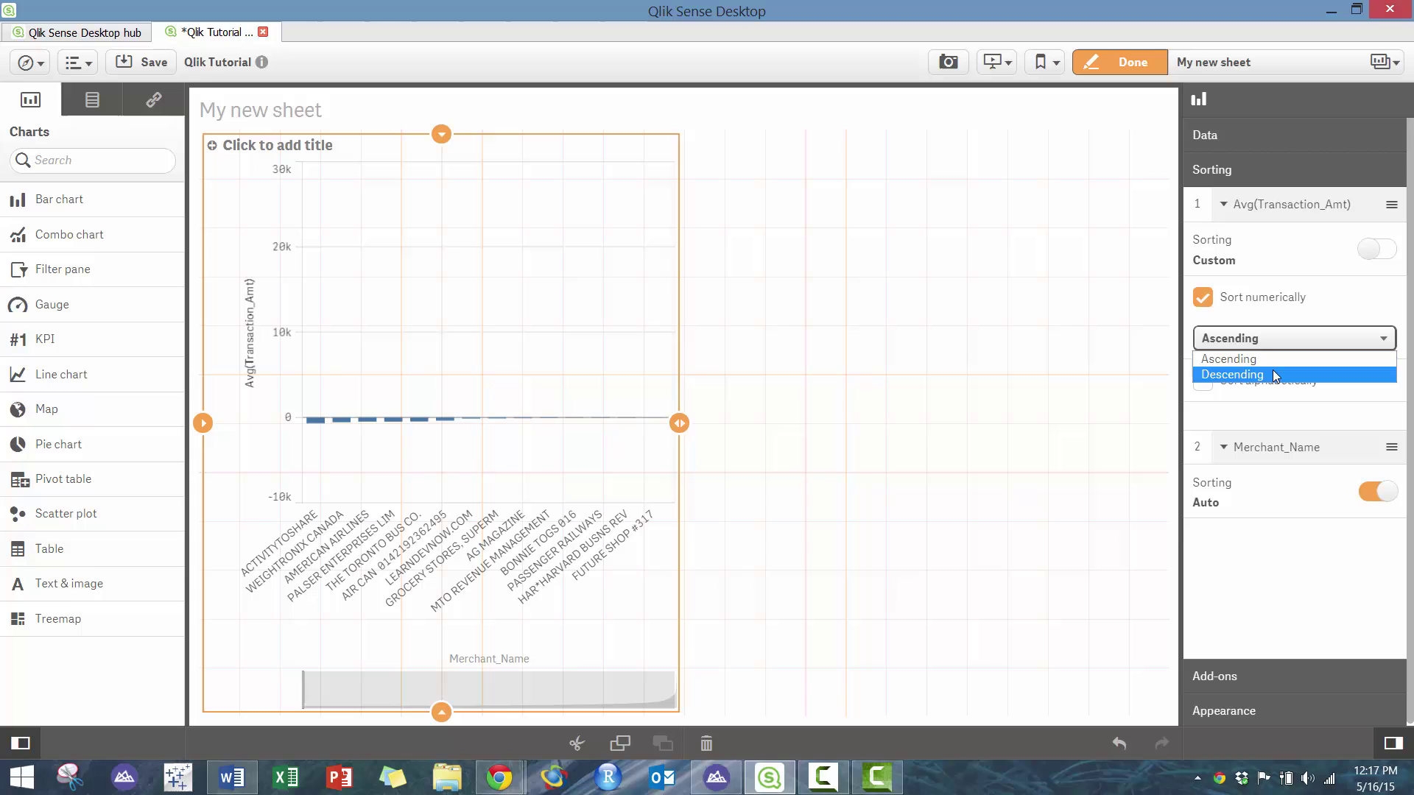
{"action": "left_click", "coordinate": [1274, 375]}
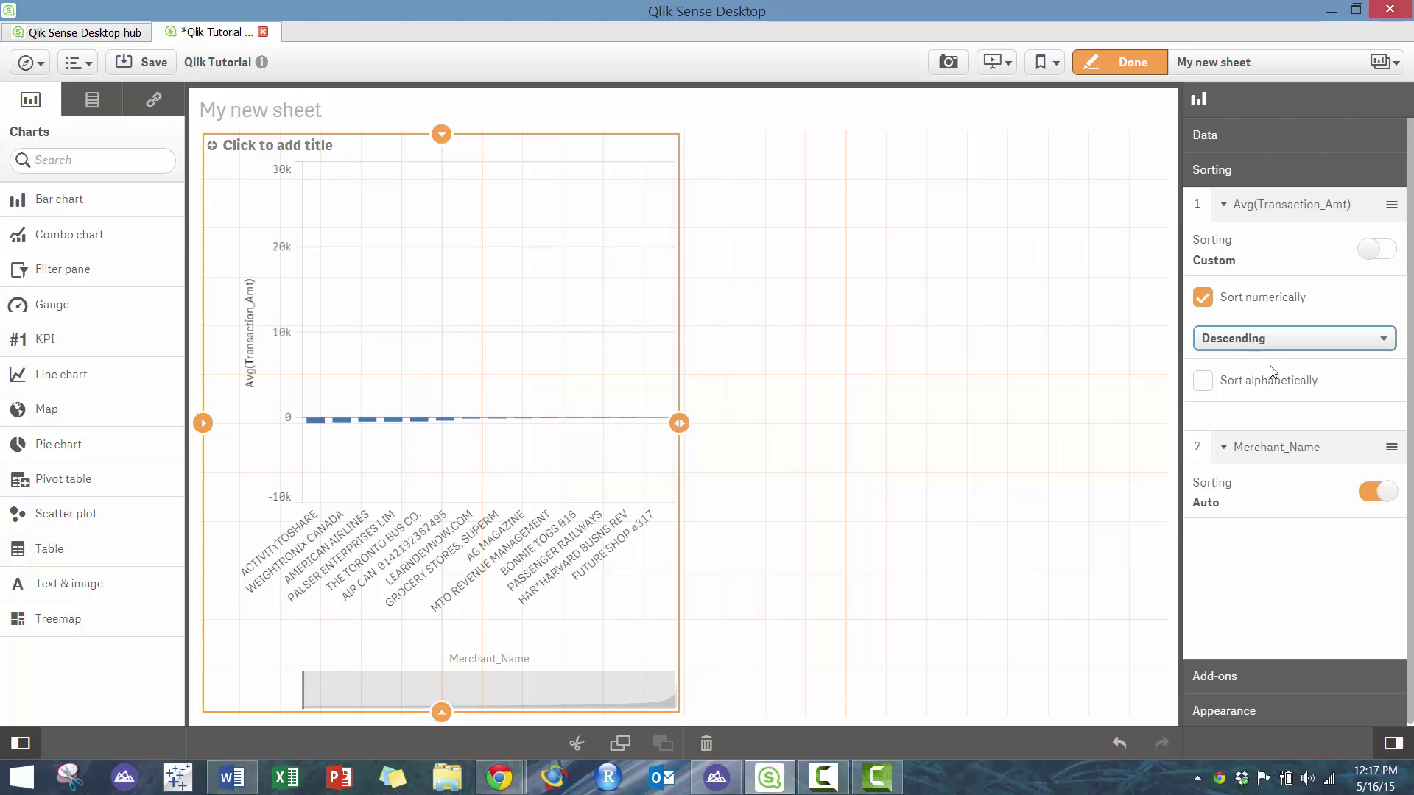
{"action": "left_click", "coordinate": [1226, 211]}
{"action": "left_click", "coordinate": [1254, 685]}
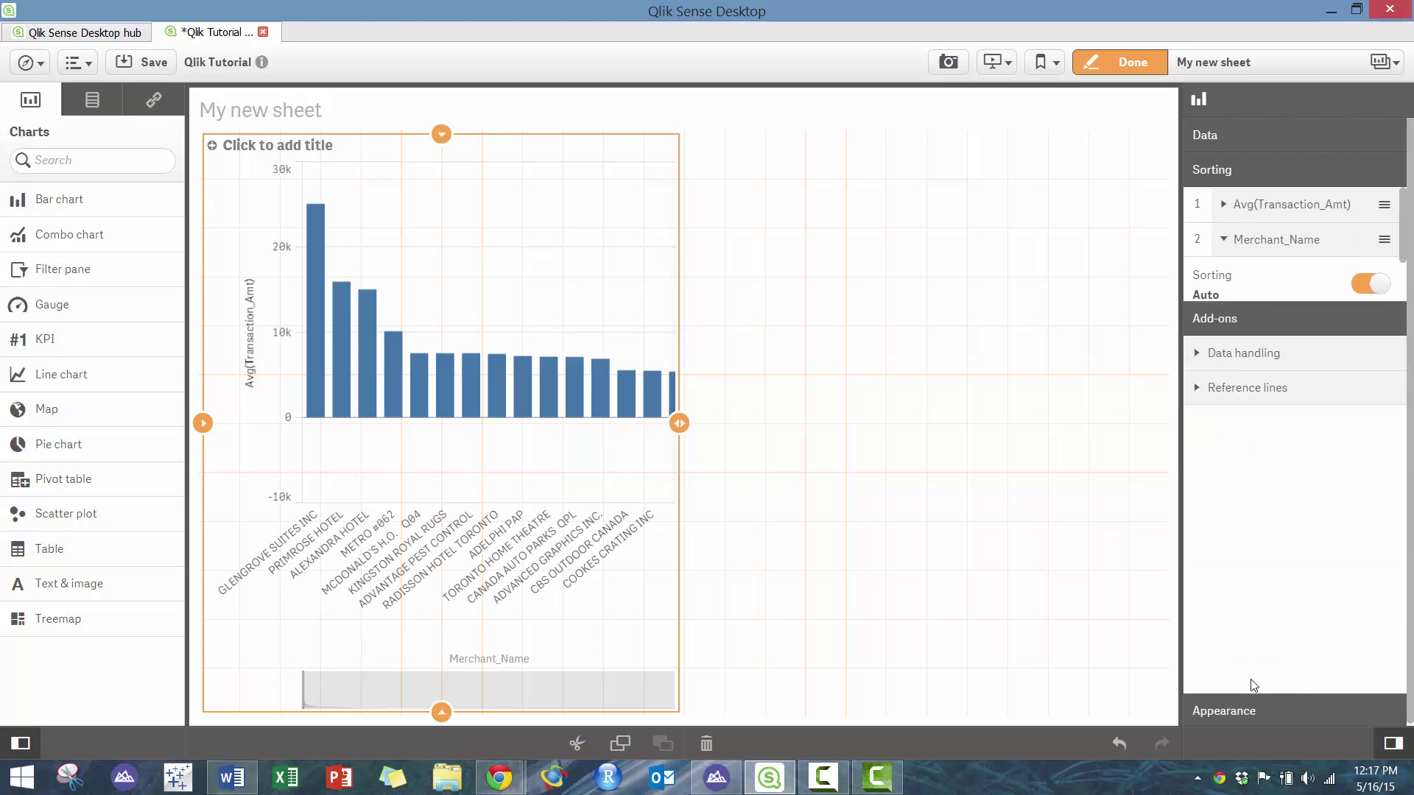
{"action": "left_click", "coordinate": [1281, 243]}
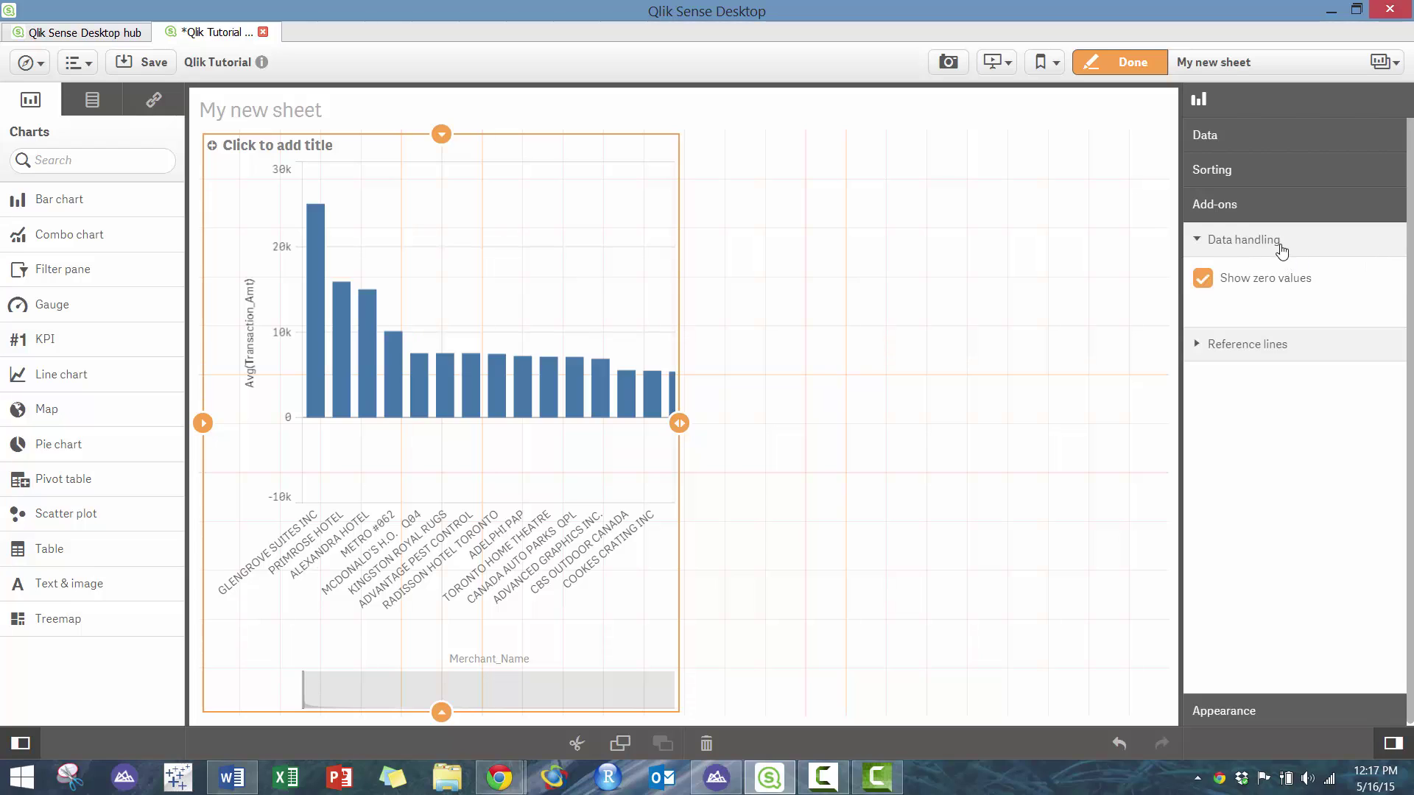
{"action": "left_click", "coordinate": [1281, 247]}
{"action": "left_click", "coordinate": [1256, 275]}
{"action": "left_click", "coordinate": [1248, 311]}
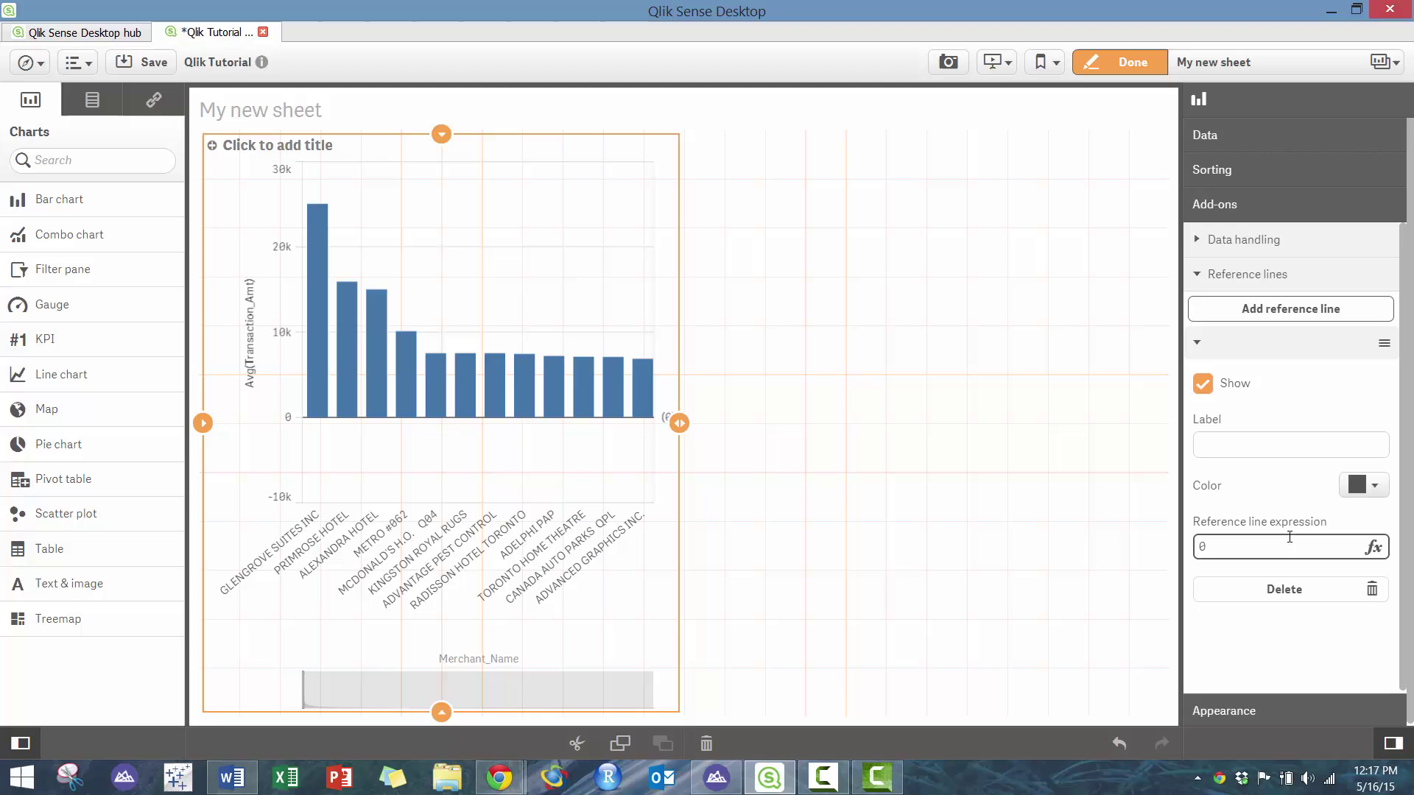
{"action": "double_click", "coordinate": [1202, 547]}
{"action": "type", "text": "15"}
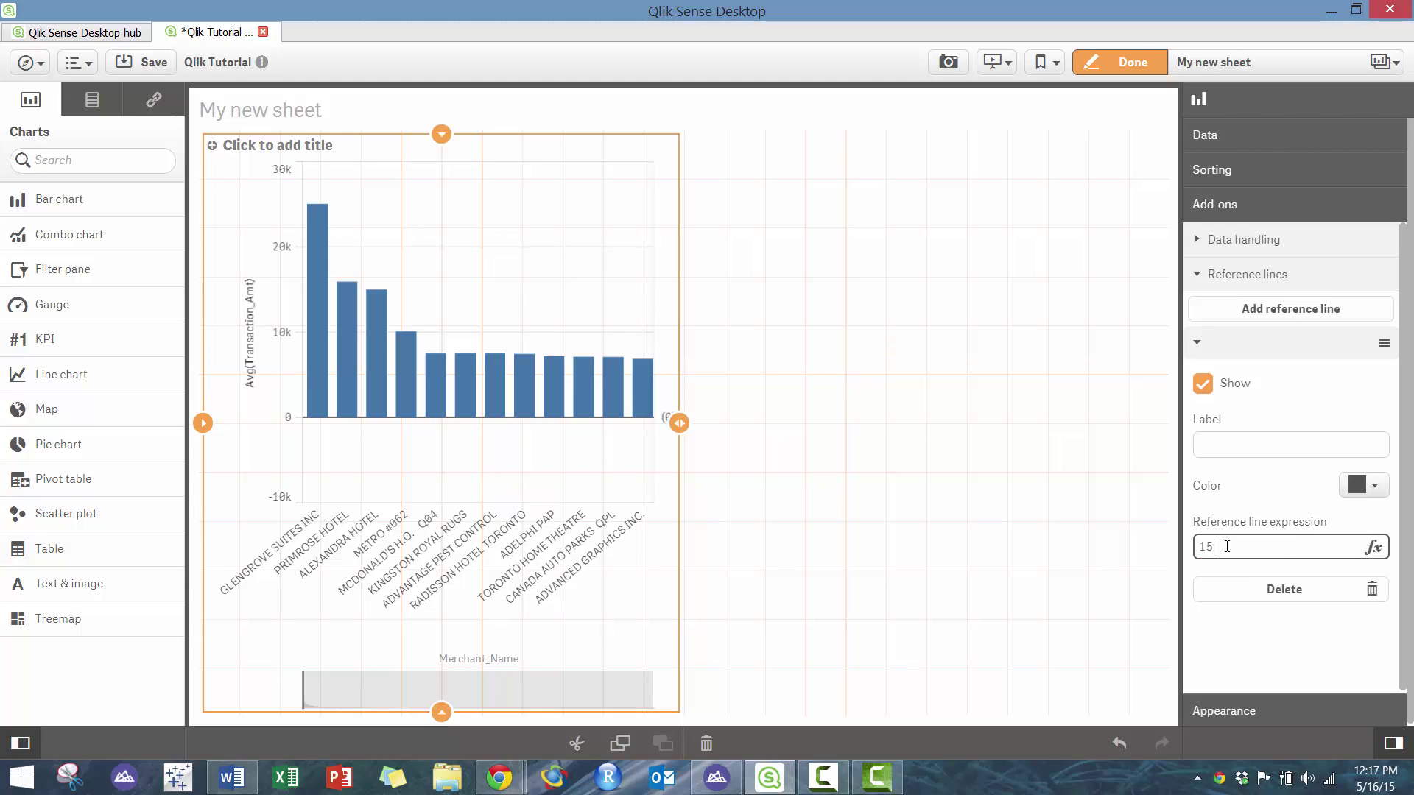
{"action": "left_click", "coordinate": [1231, 642]}
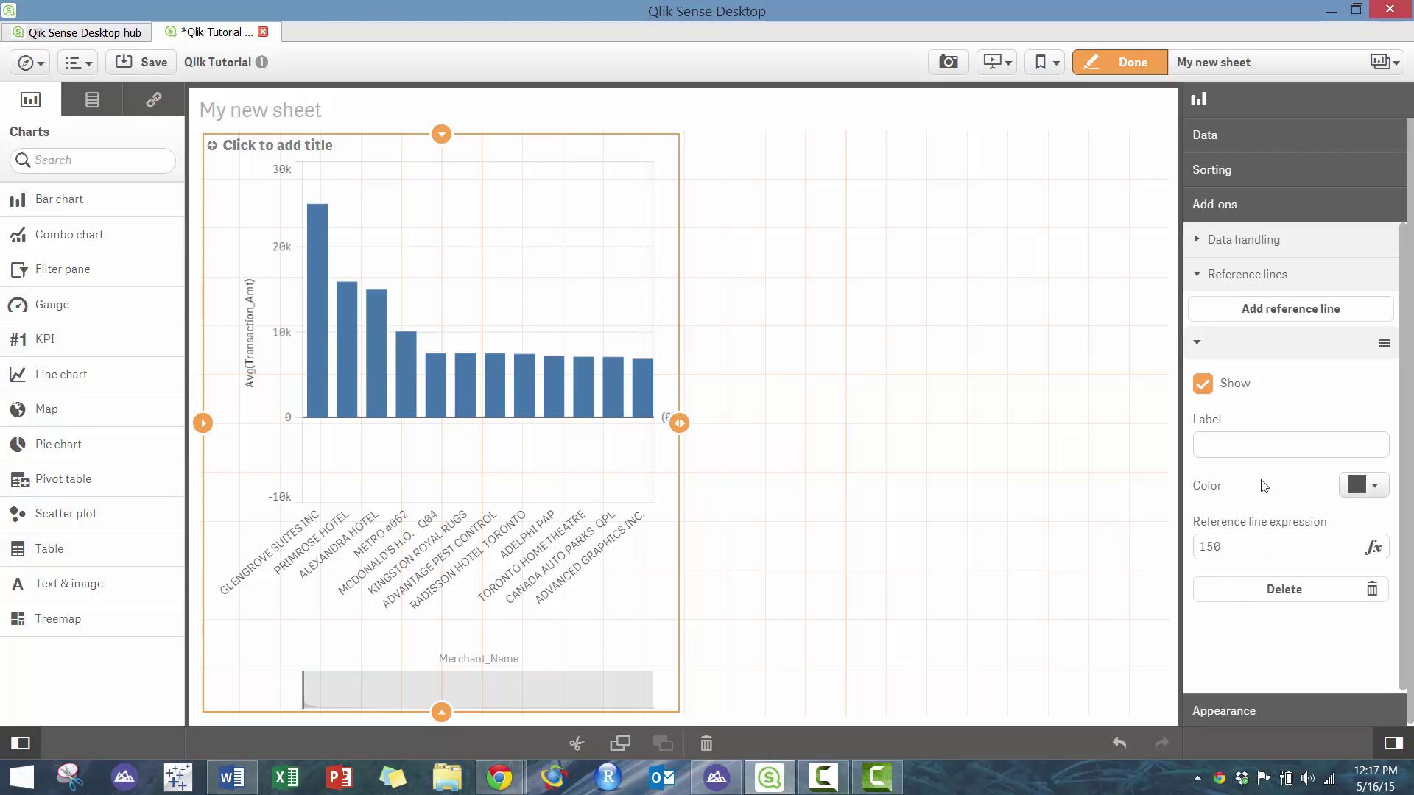
{"action": "left_click", "coordinate": [1294, 450]}
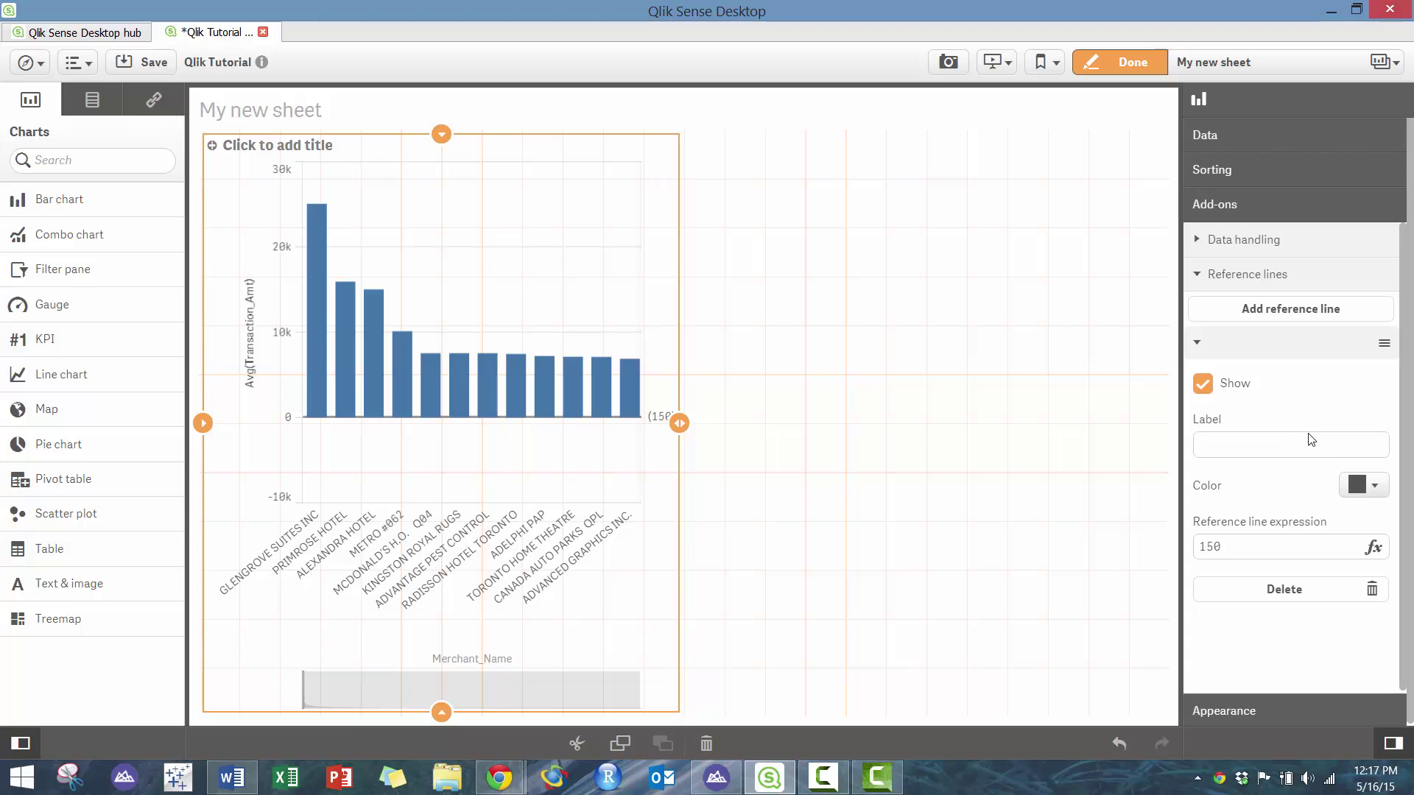
{"action": "left_click", "coordinate": [1362, 486]}
{"action": "left_click", "coordinate": [1353, 597]}
{"action": "left_click", "coordinate": [1239, 550]}
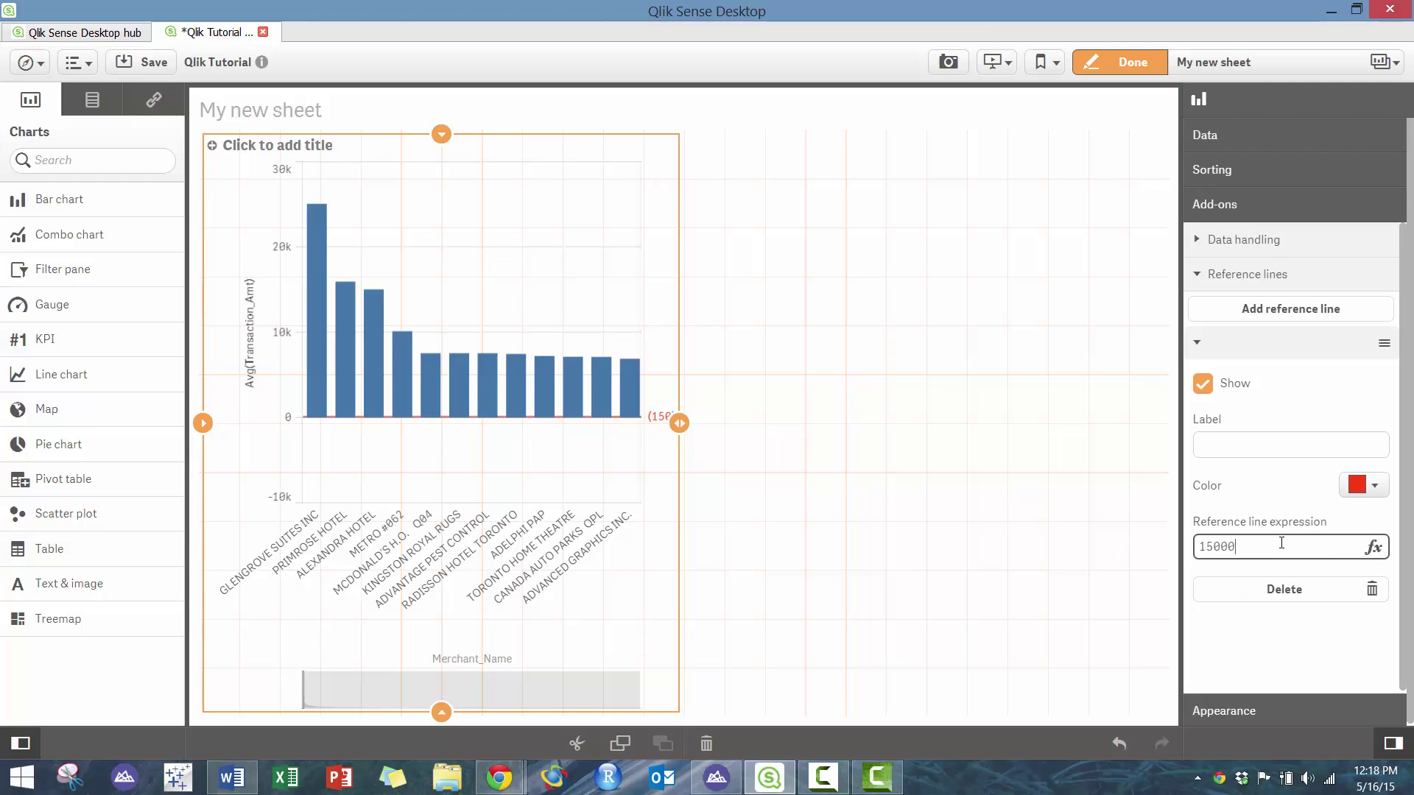
{"action": "left_click", "coordinate": [1336, 625]}
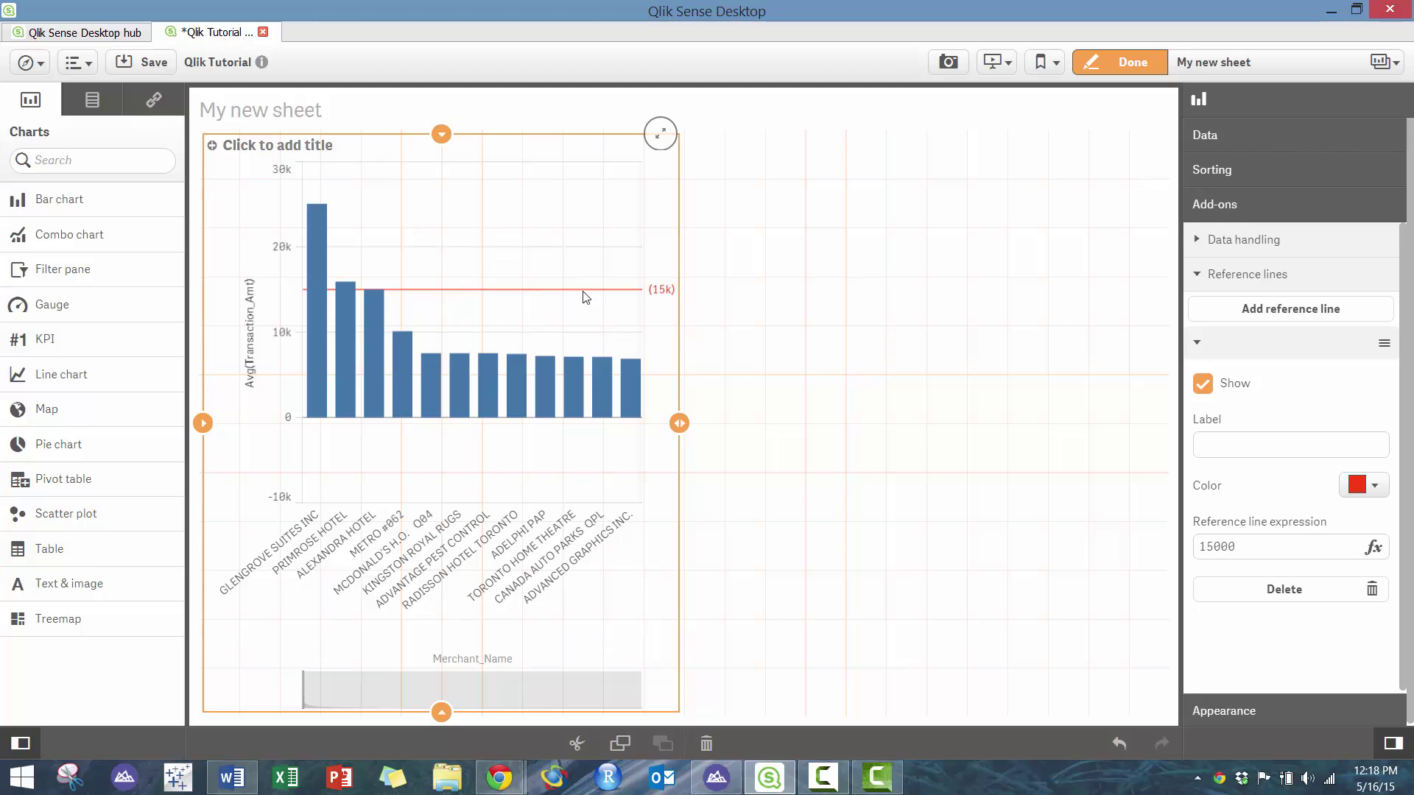
{"action": "left_click", "coordinate": [1313, 600]}
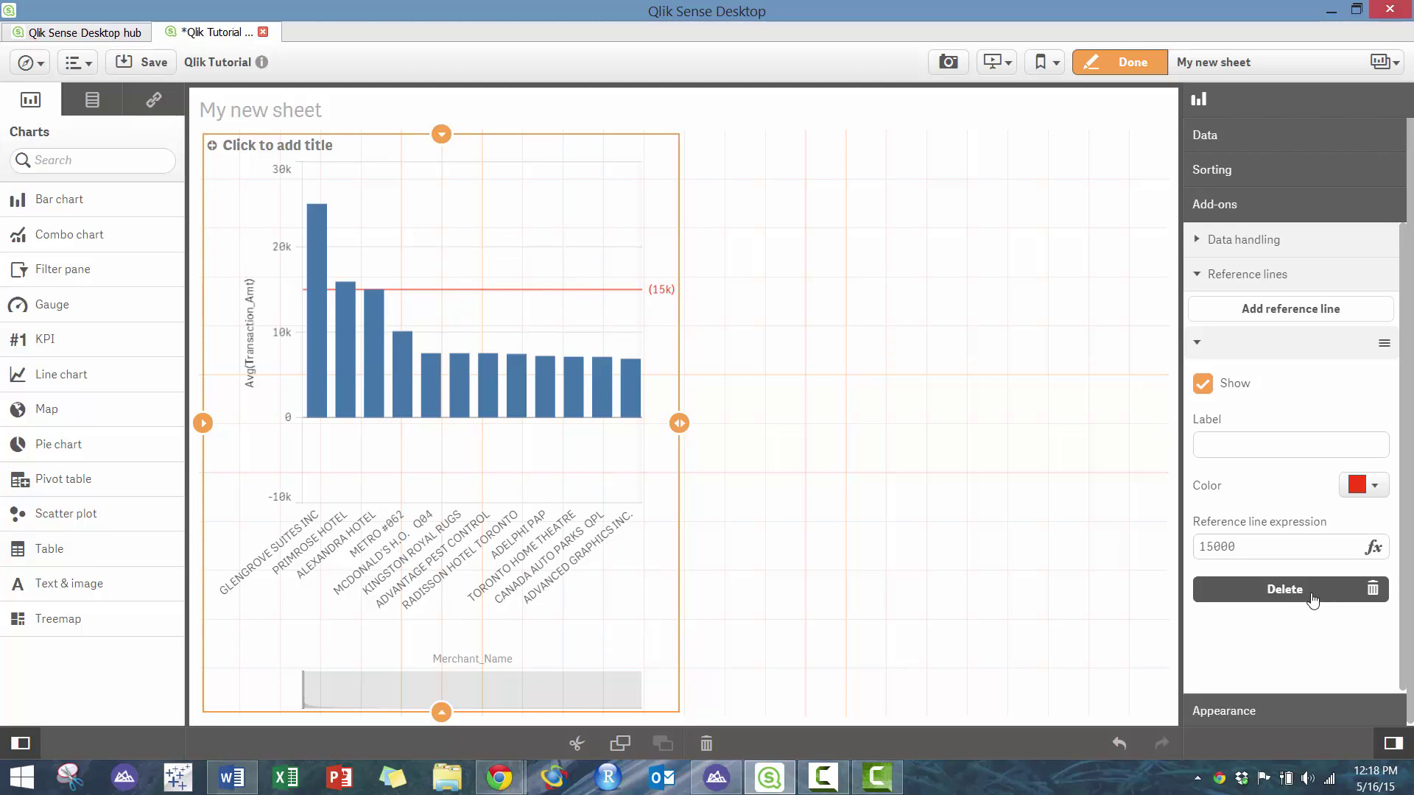
{"action": "left_click", "coordinate": [1280, 276]}
Step: Title the chart 'Average Spend by Merchant' with the subtitle 'CAD'
{"action": "left_click", "coordinate": [1259, 709]}
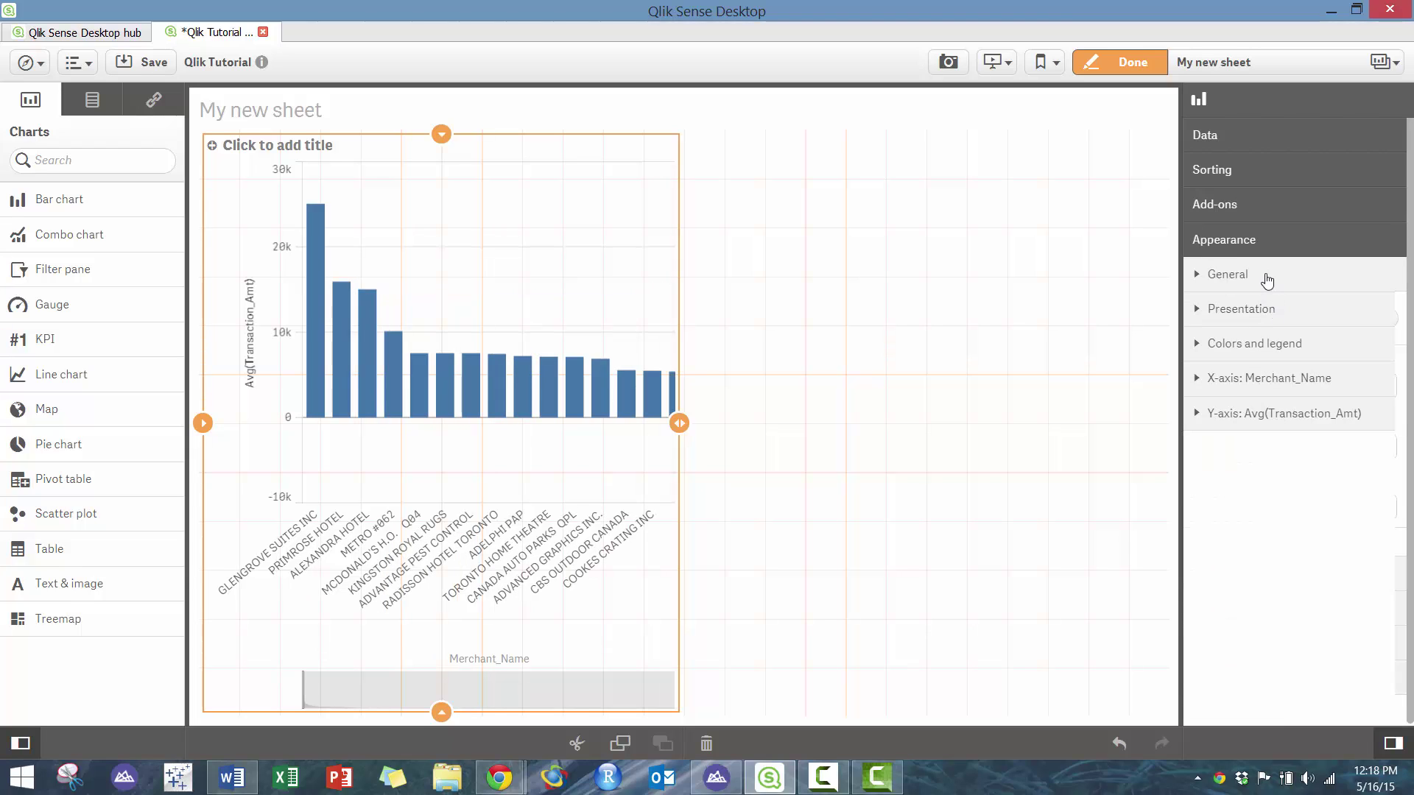
{"action": "left_click", "coordinate": [1266, 278]}
{"action": "left_click", "coordinate": [1253, 383]}
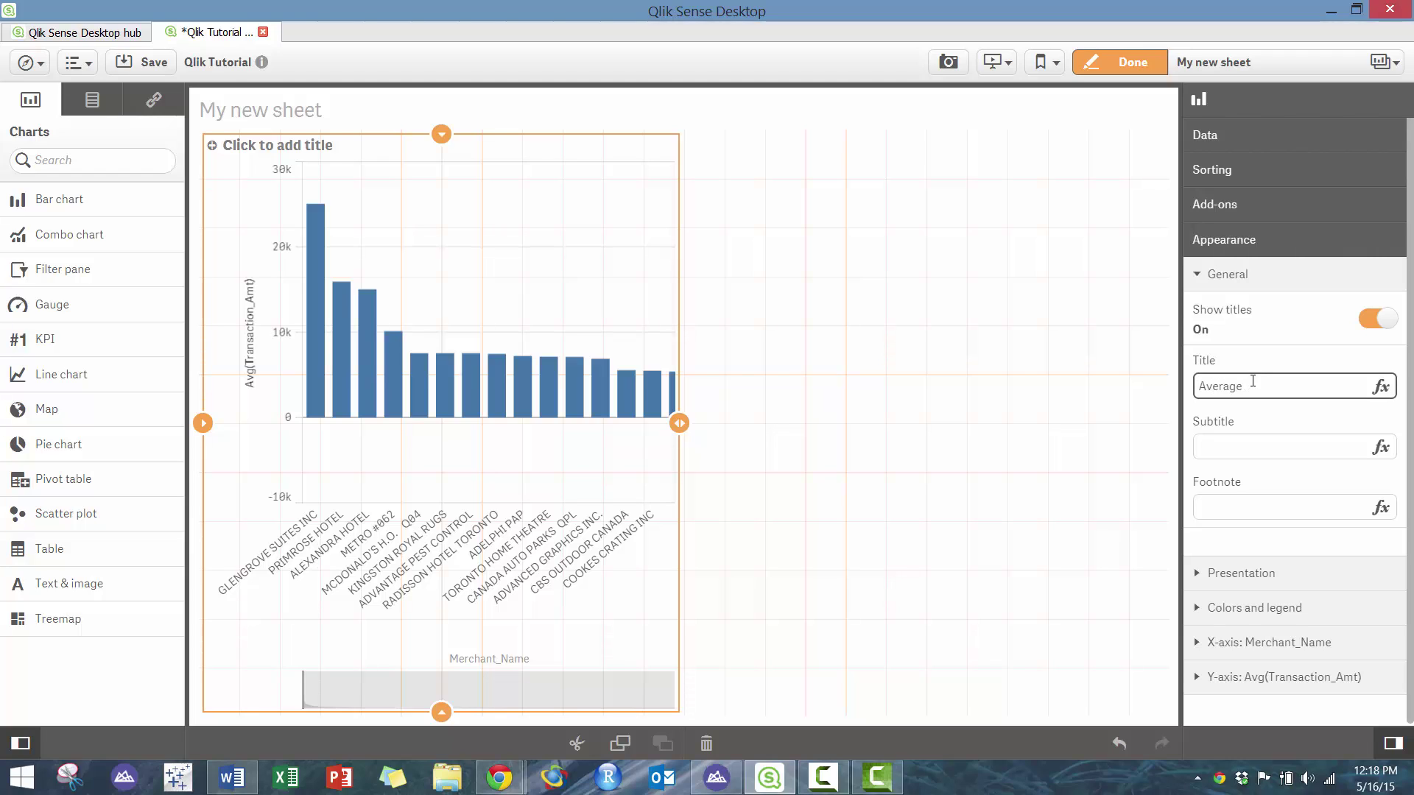
{"action": "type", "text": "Average Spend by Merchant"}
{"action": "left_click", "coordinate": [1215, 454]}
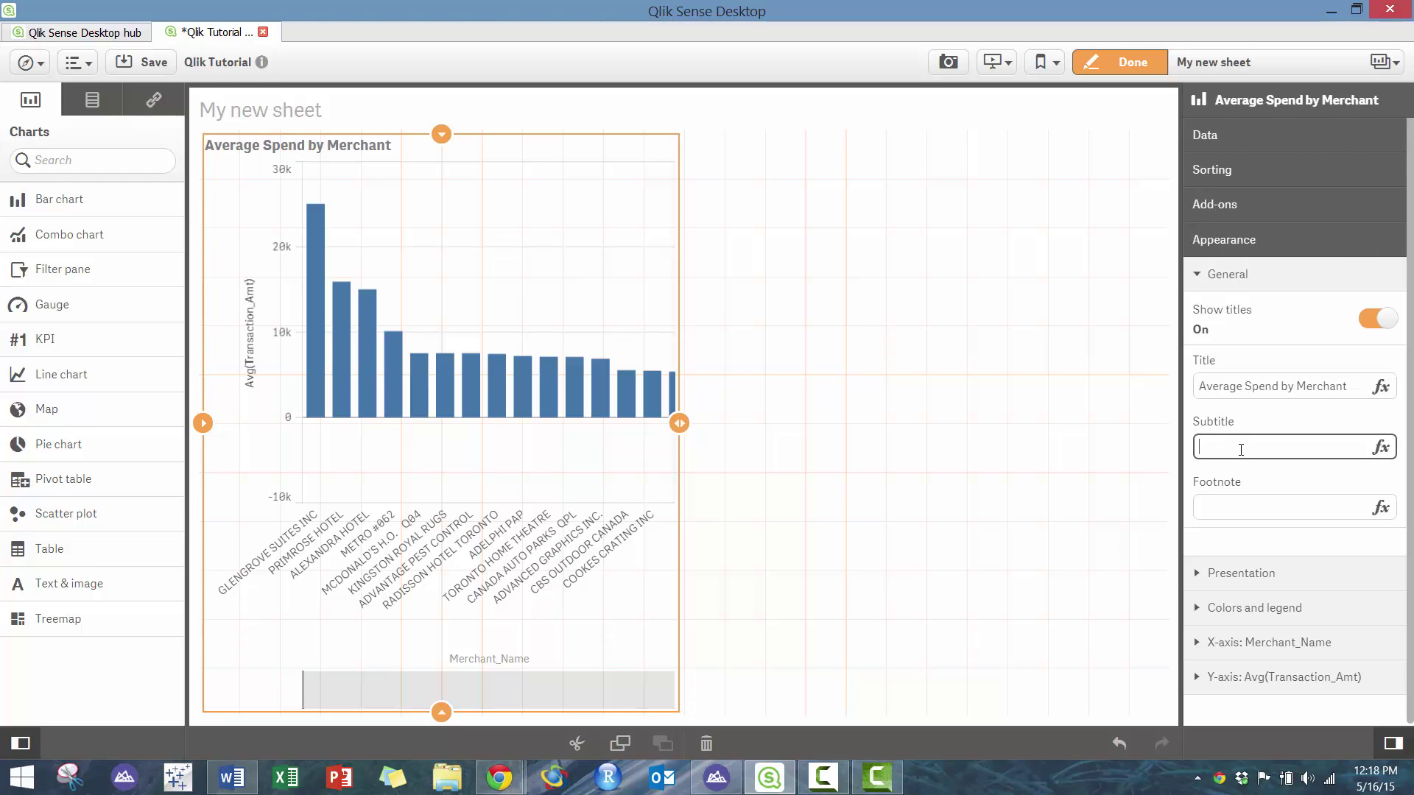
{"action": "type", "text": "US"}
Step: Add the footnote 'This is 2011 to 2013 Toronto PCard Data'
{"action": "left_click", "coordinate": [1224, 504]}
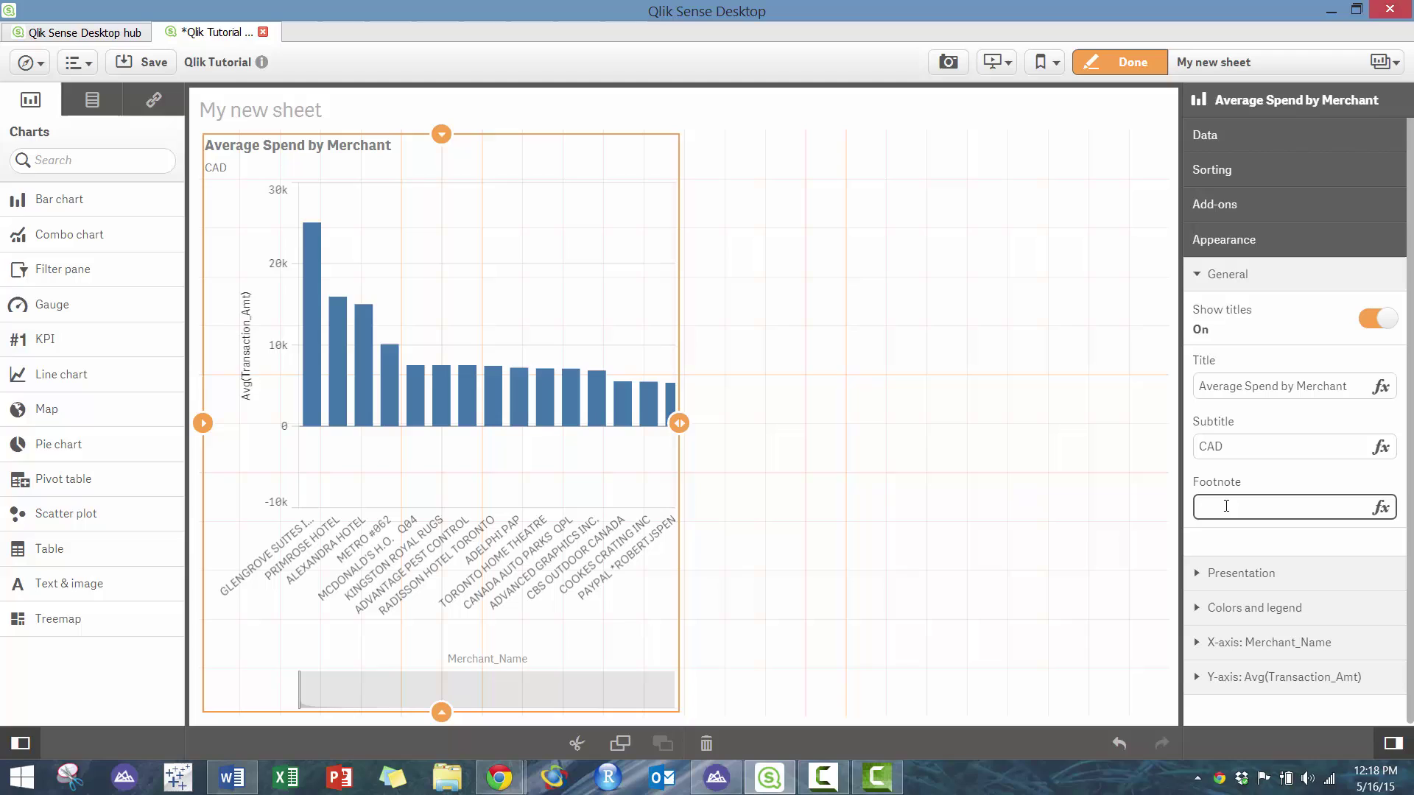
{"action": "type", "text": "This is 2011 to 2013"}
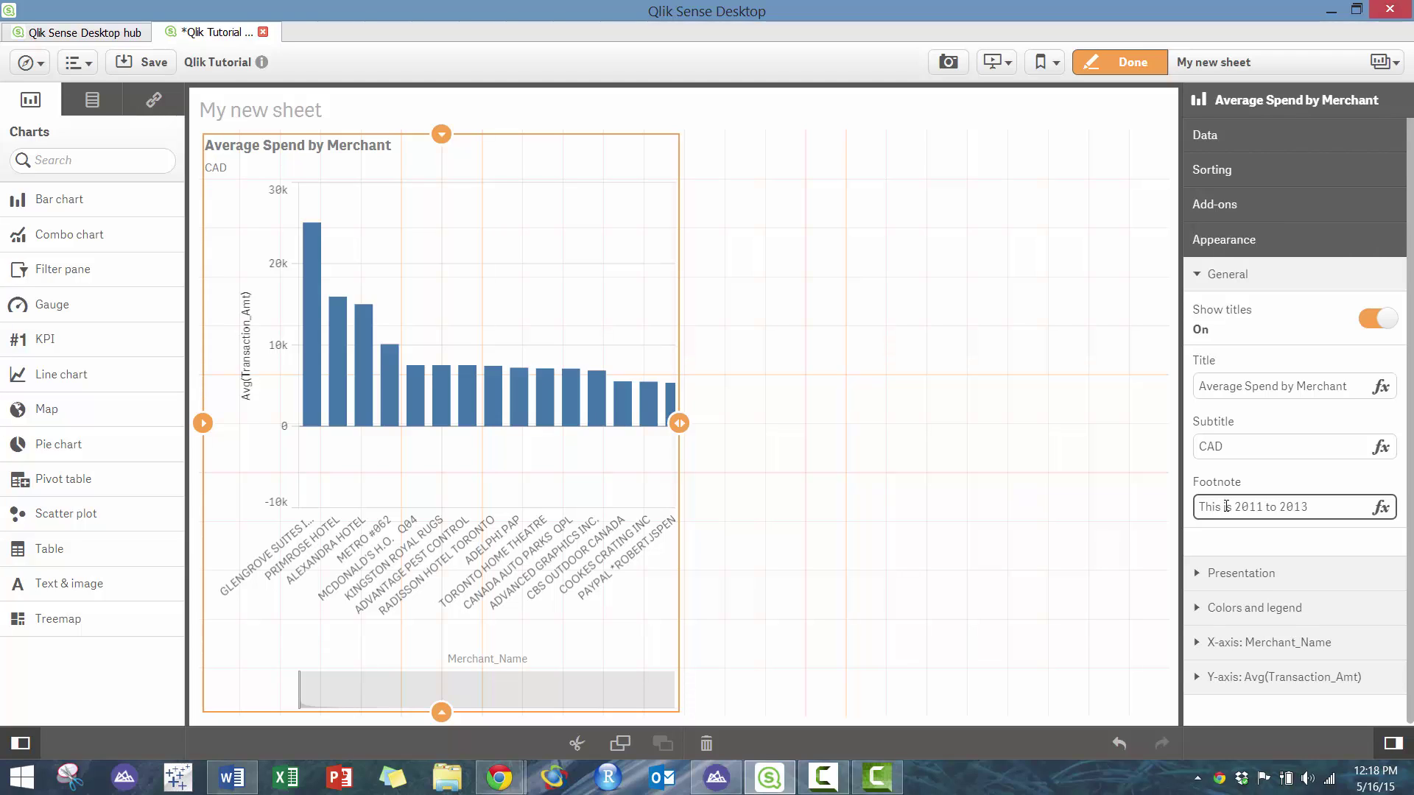
{"action": "type", "text": " Toronto PCard"}
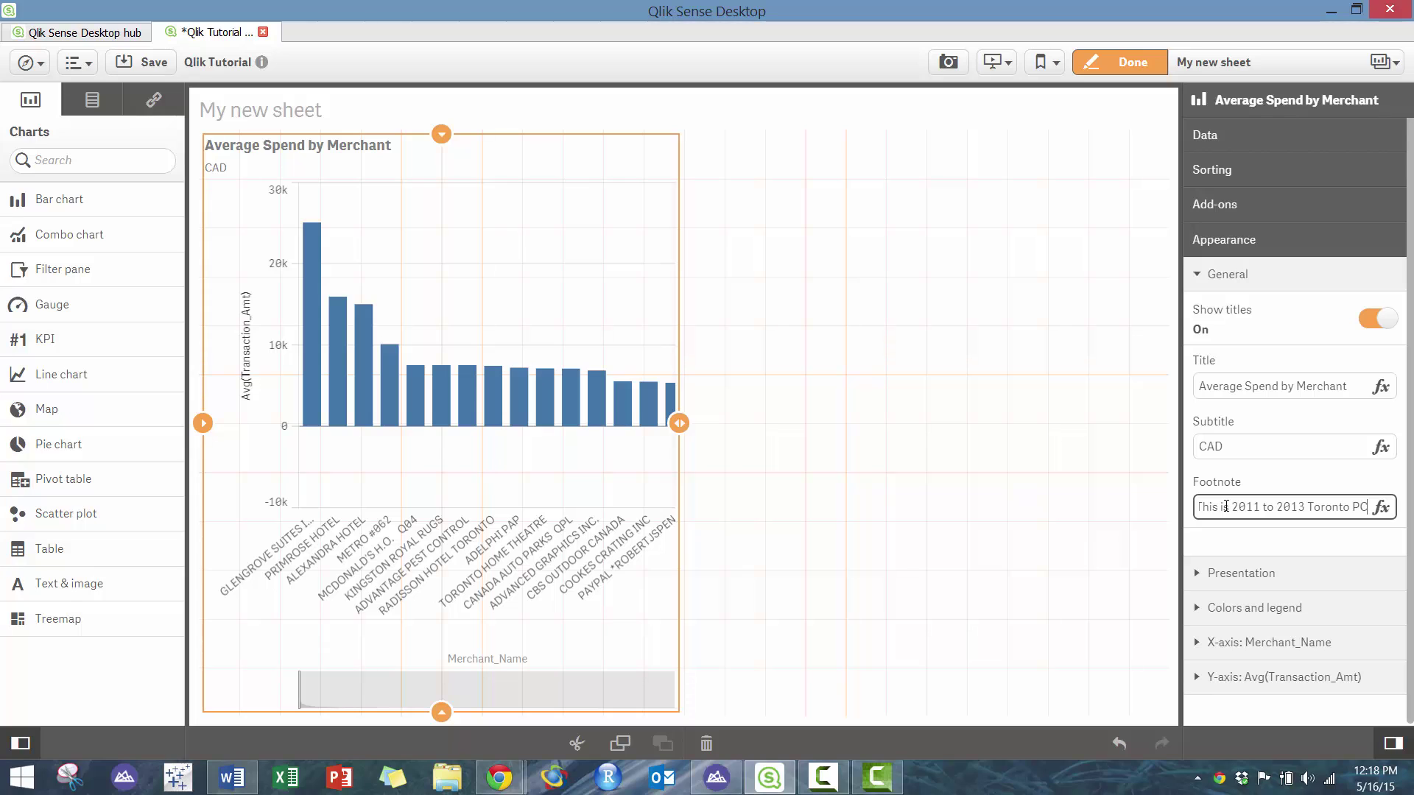
{"action": "type", "text": " Data"}
{"action": "key", "text": "Return"}
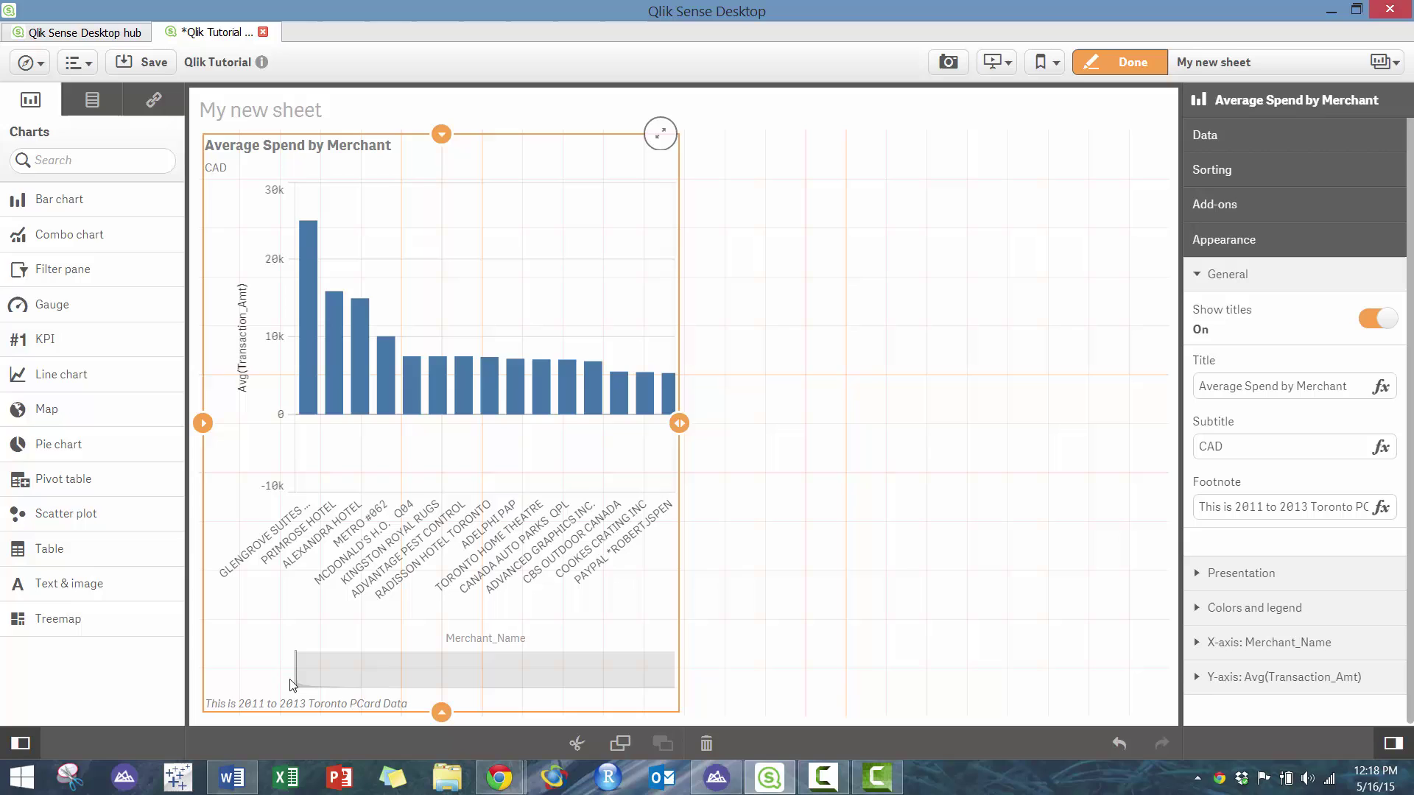
{"action": "left_click_drag", "start_coordinate": [294, 678], "coordinate": [305, 676]}
Step: Make the merchant bars horizontal and turn on value labels, keeping automatic grid spacing
{"action": "left_click", "coordinate": [1270, 574]}
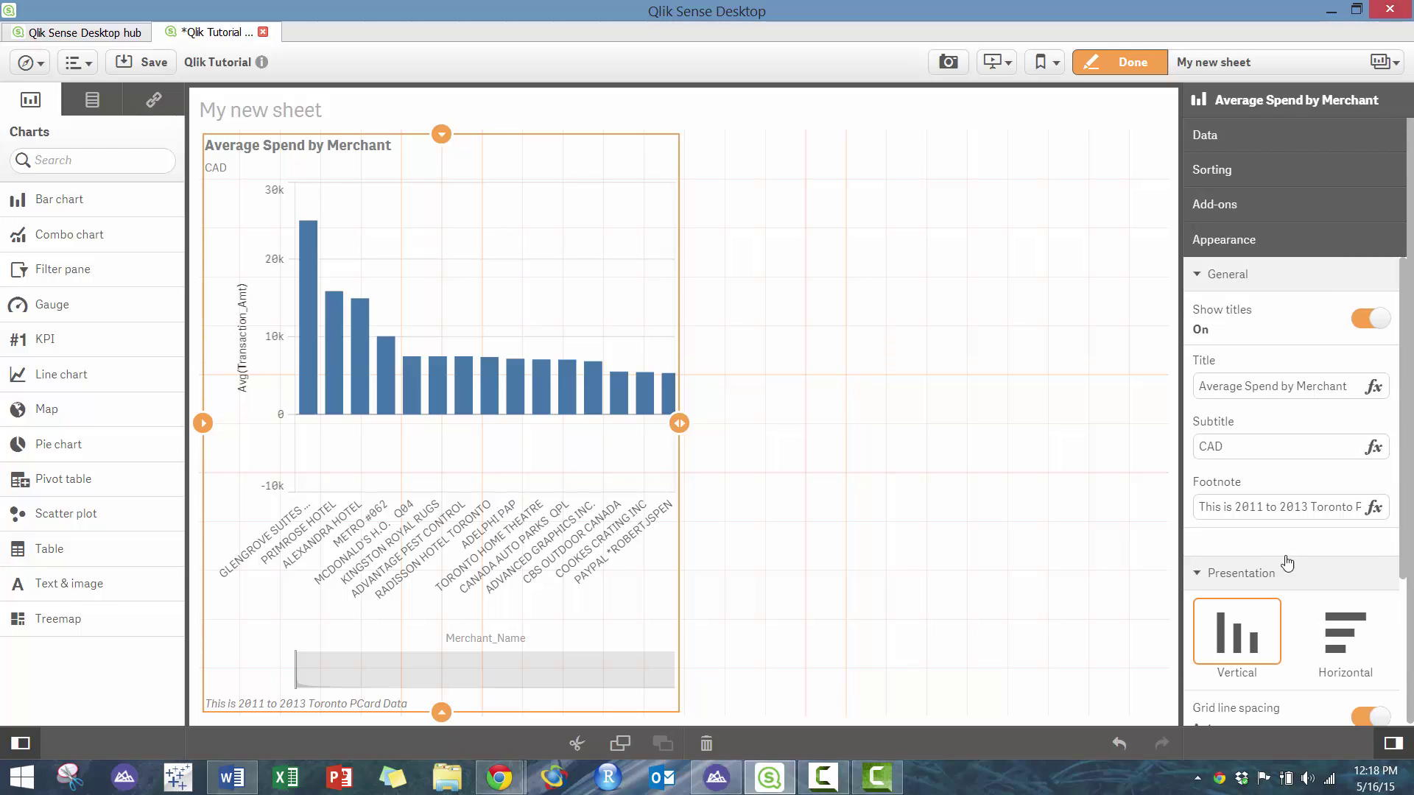
{"action": "left_click", "coordinate": [1252, 276]}
{"action": "left_click", "coordinate": [1340, 377]}
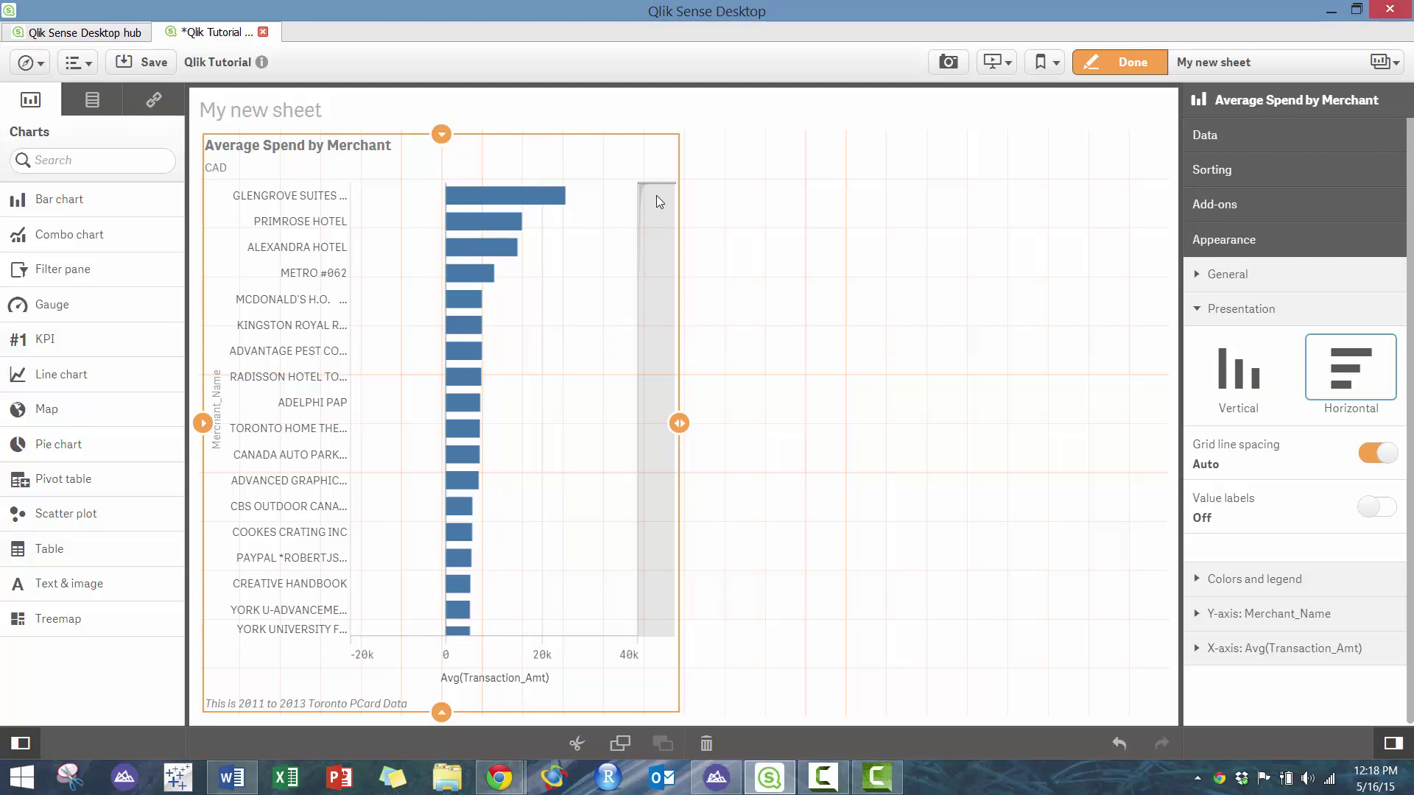
{"action": "left_click", "coordinate": [1373, 461]}
{"action": "left_click", "coordinate": [1374, 460]}
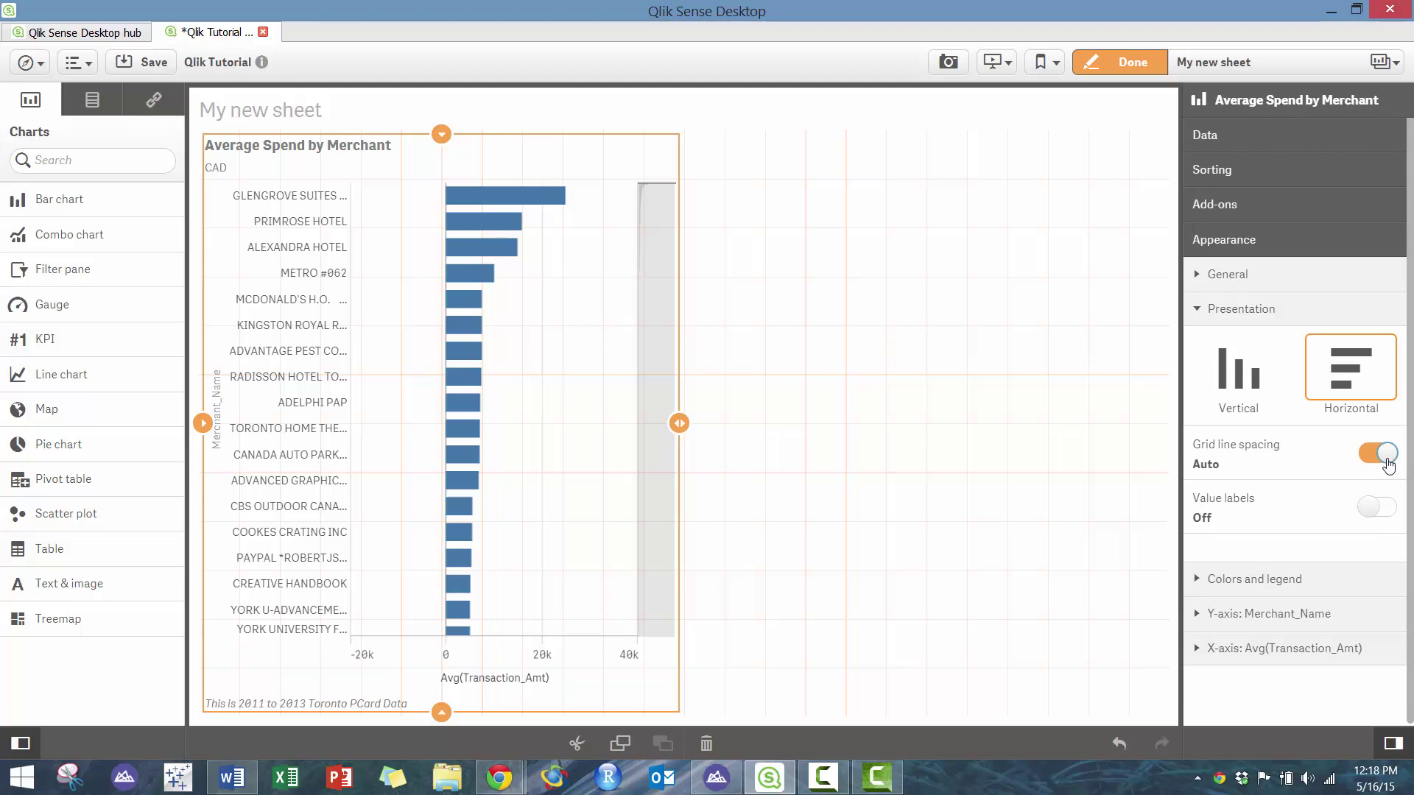
{"action": "left_click", "coordinate": [1376, 507]}
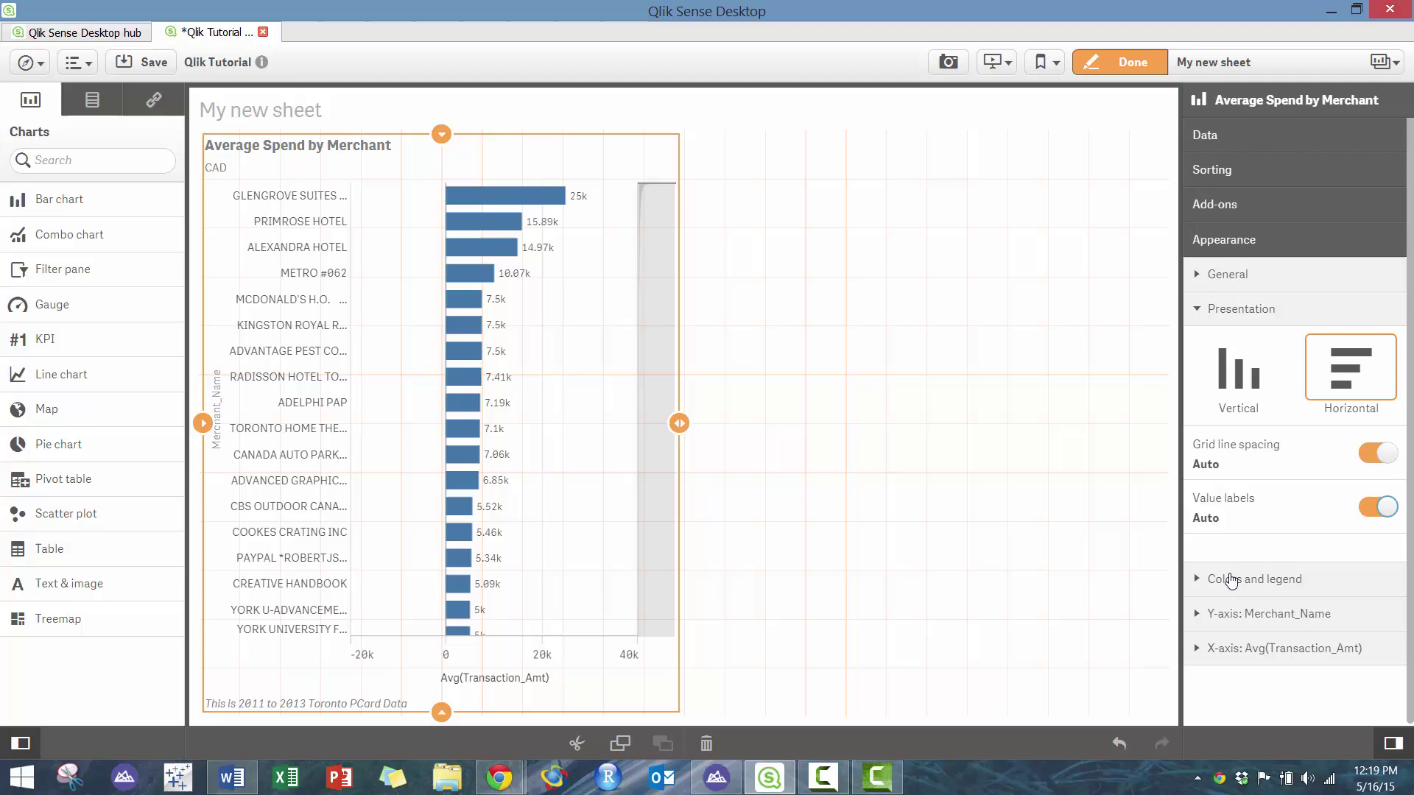
Step: Switch bar colours to Custom, By measure, leaving the colour range on automatic
{"action": "left_click", "coordinate": [1280, 584]}
{"action": "left_click", "coordinate": [1285, 585]}
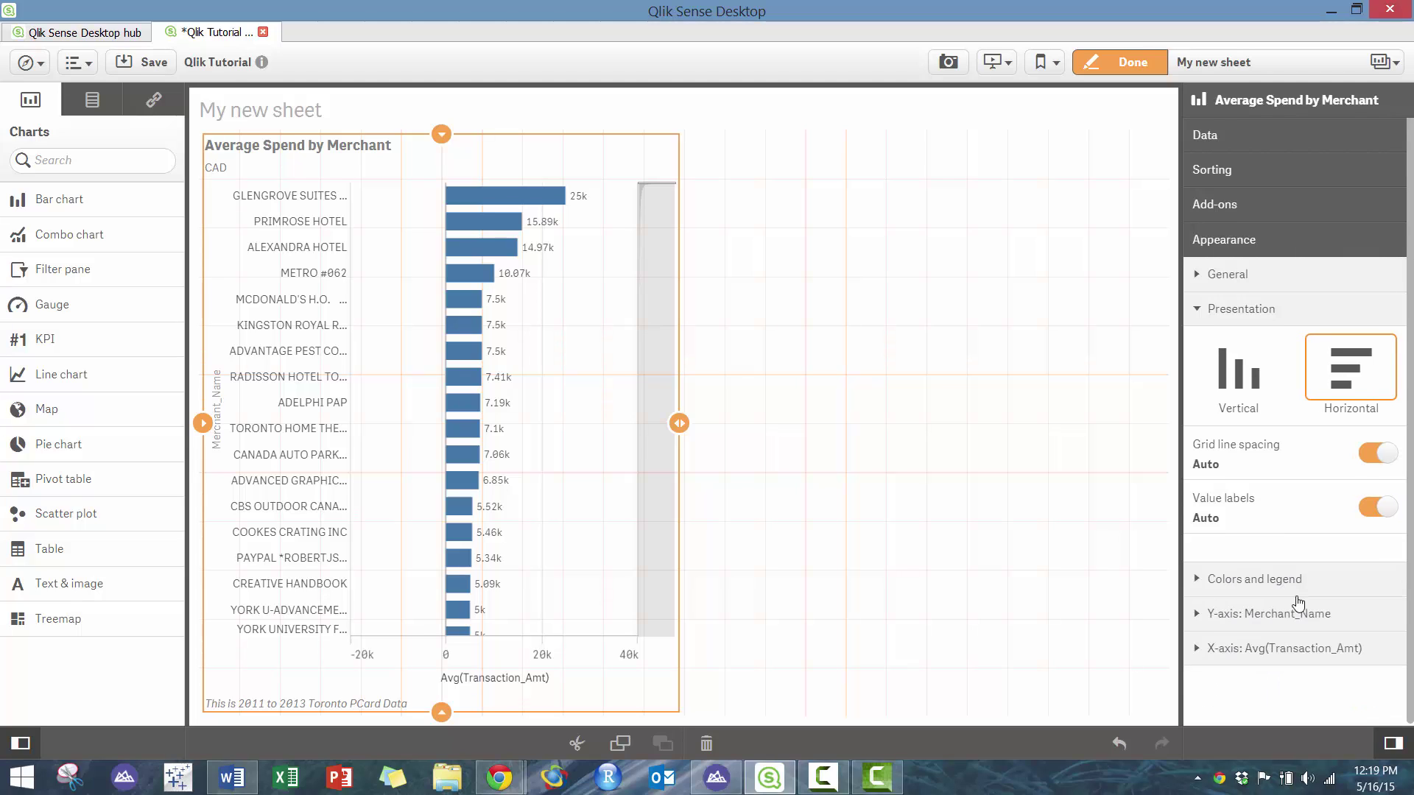
{"action": "left_click", "coordinate": [1290, 592]}
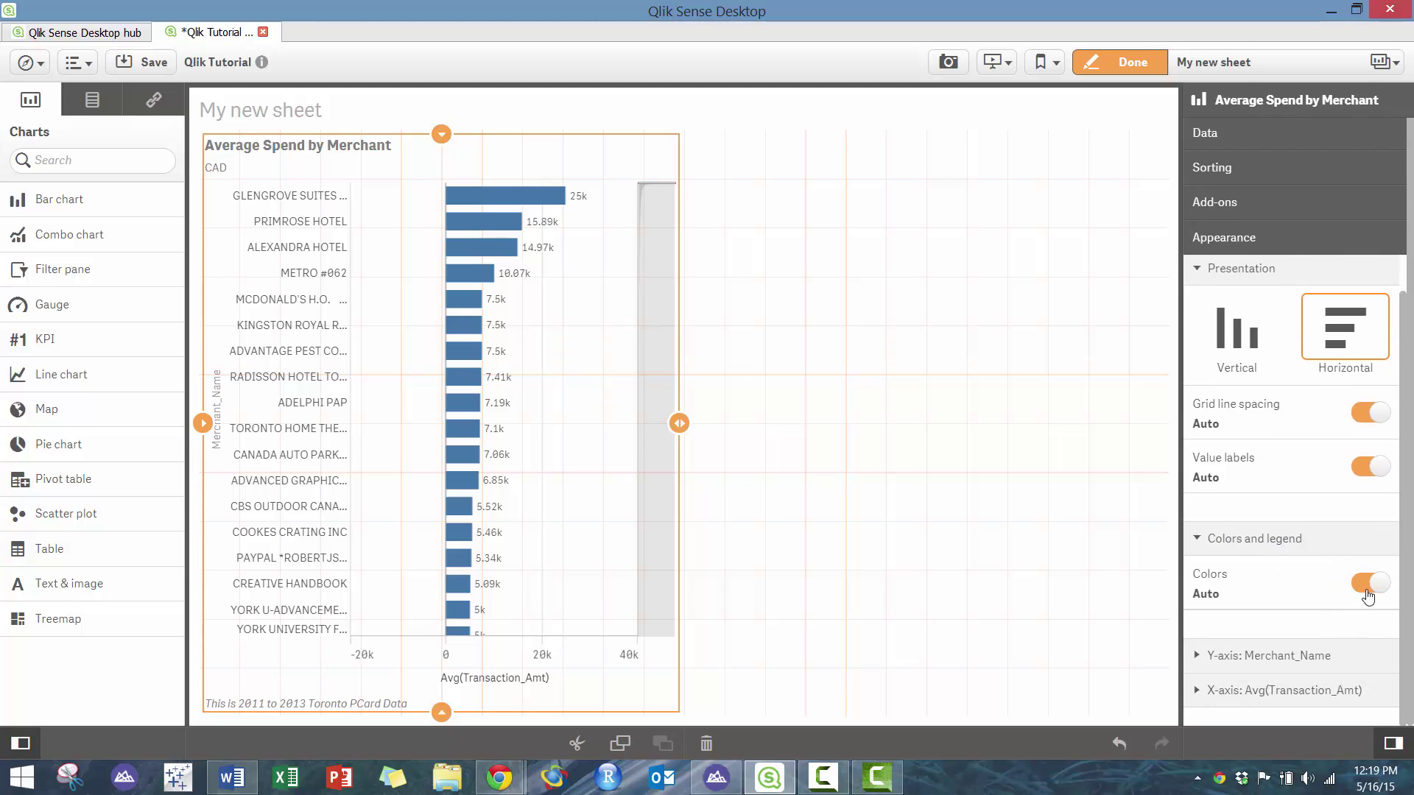
{"action": "left_click", "coordinate": [1366, 583]}
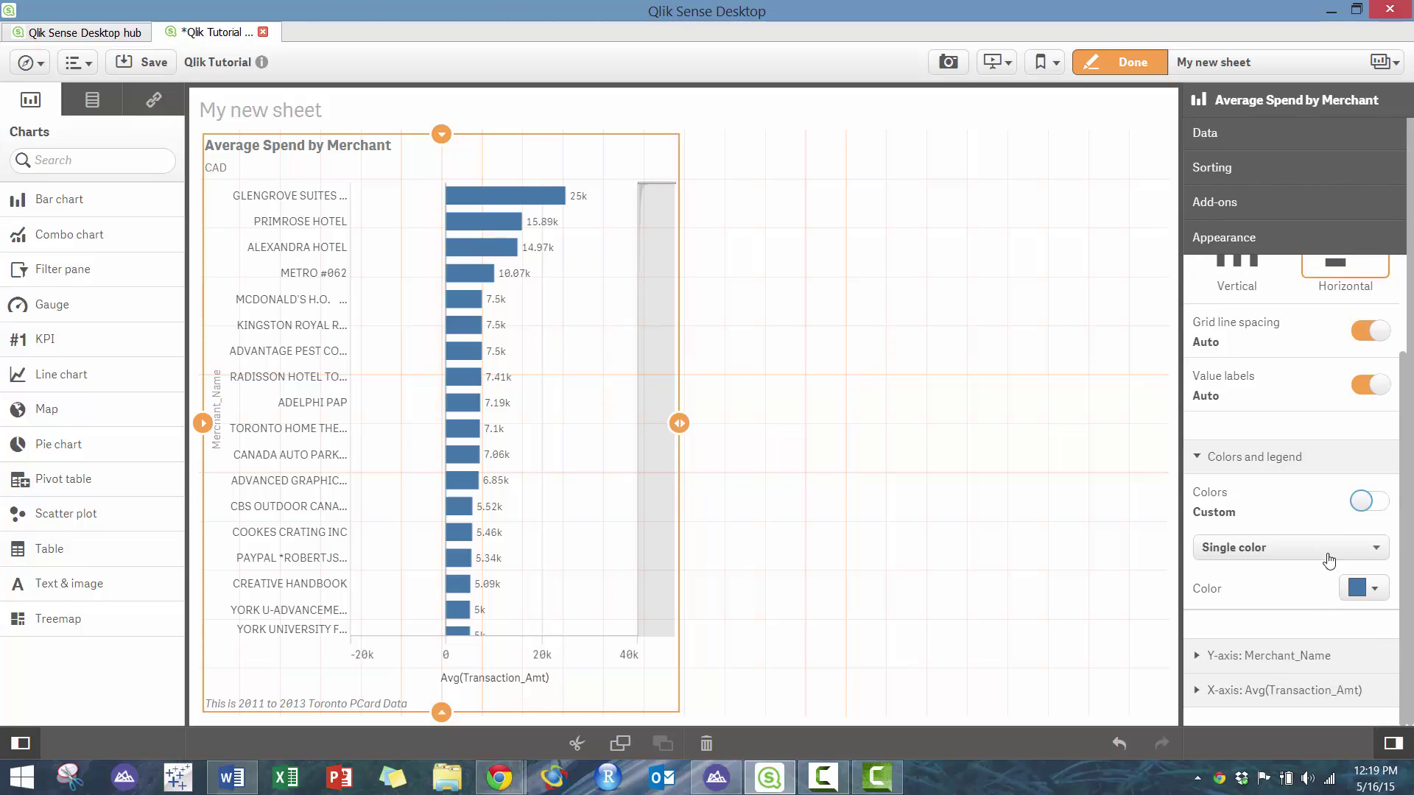
{"action": "left_click", "coordinate": [1321, 548]}
{"action": "left_click", "coordinate": [1285, 602]}
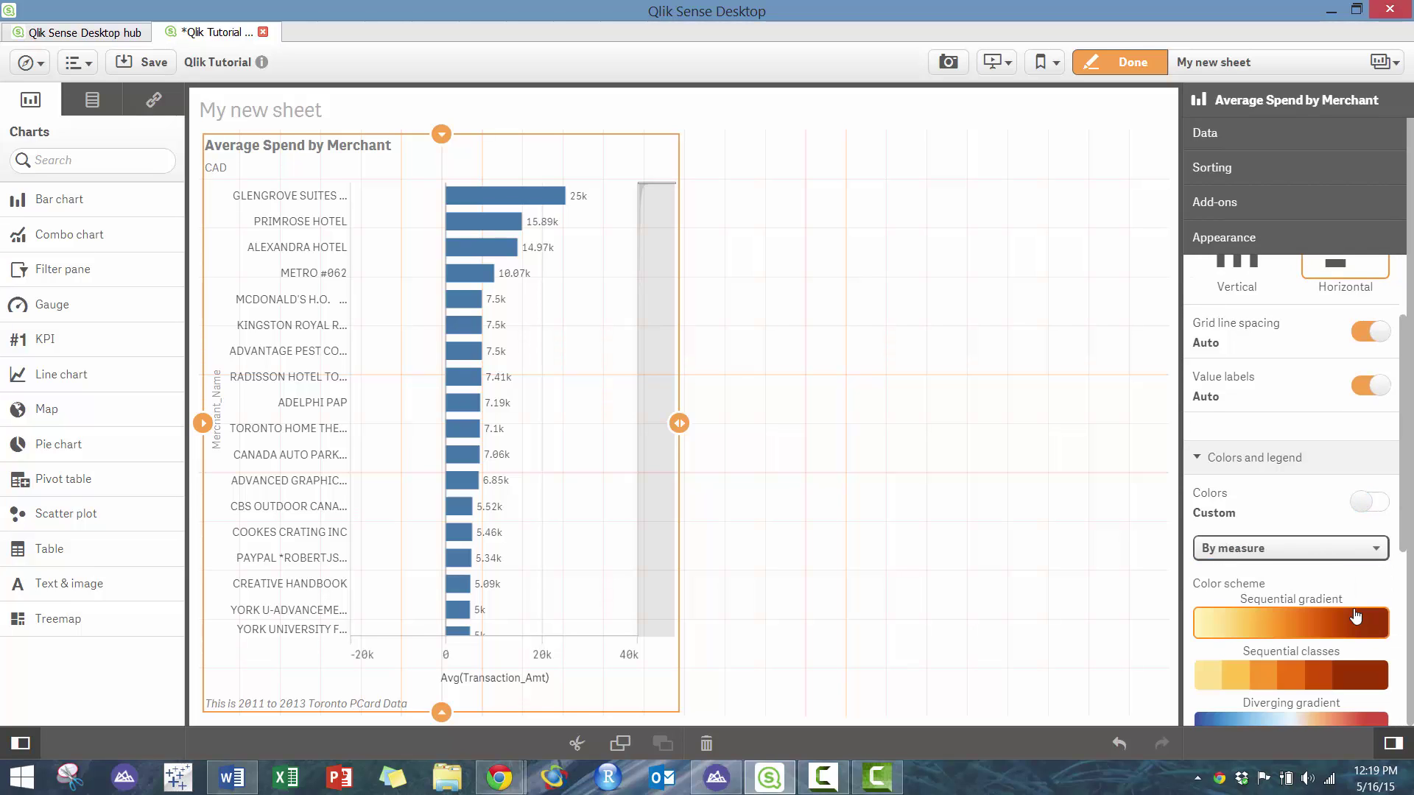
{"action": "scroll", "coordinate": [1357, 631], "scroll_direction": "down", "scroll_amount": 5}
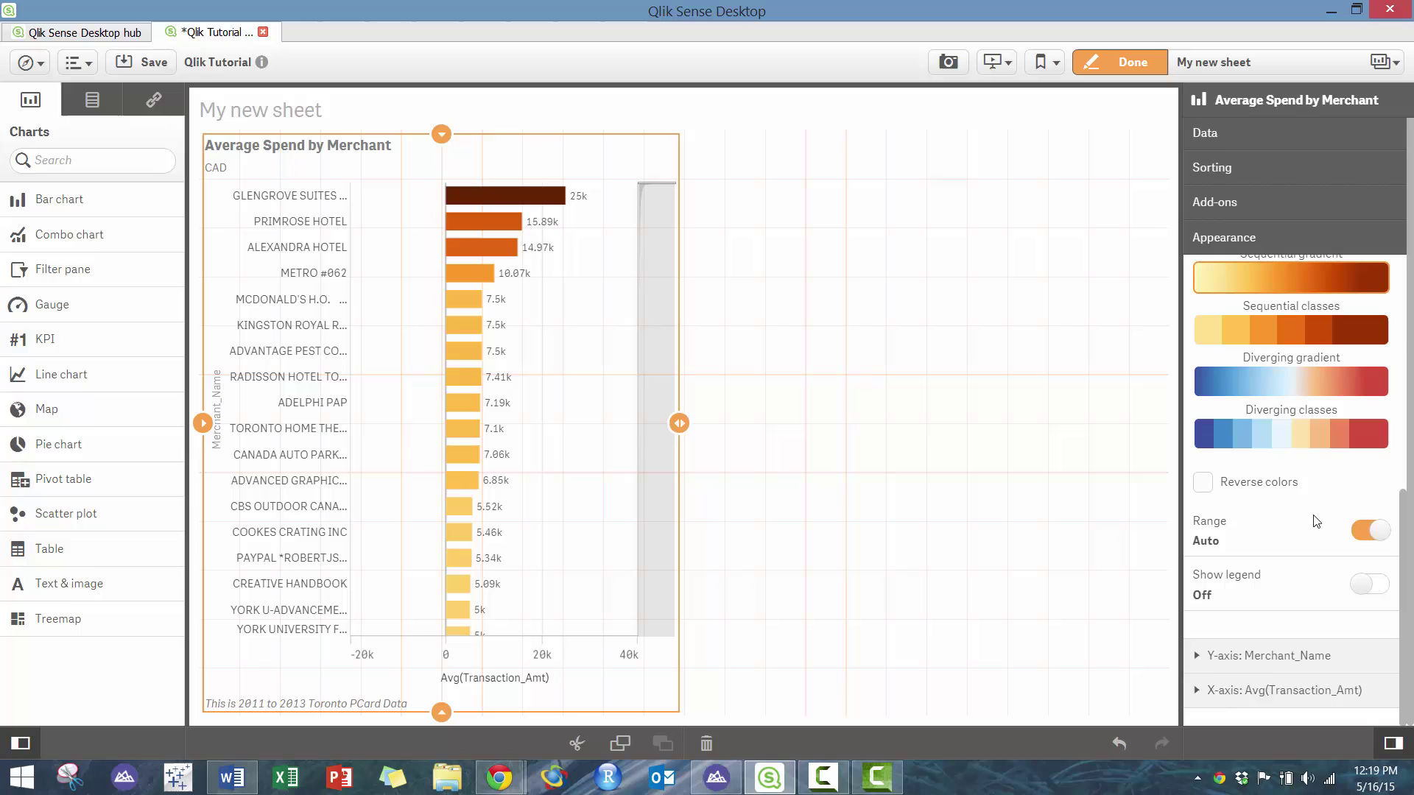
{"action": "scroll", "coordinate": [1310, 497], "scroll_direction": "up", "scroll_amount": 2}
{"action": "scroll", "coordinate": [1310, 575], "scroll_direction": "down", "scroll_amount": 2}
{"action": "left_click", "coordinate": [1362, 533]}
{"action": "left_click", "coordinate": [1374, 533]}
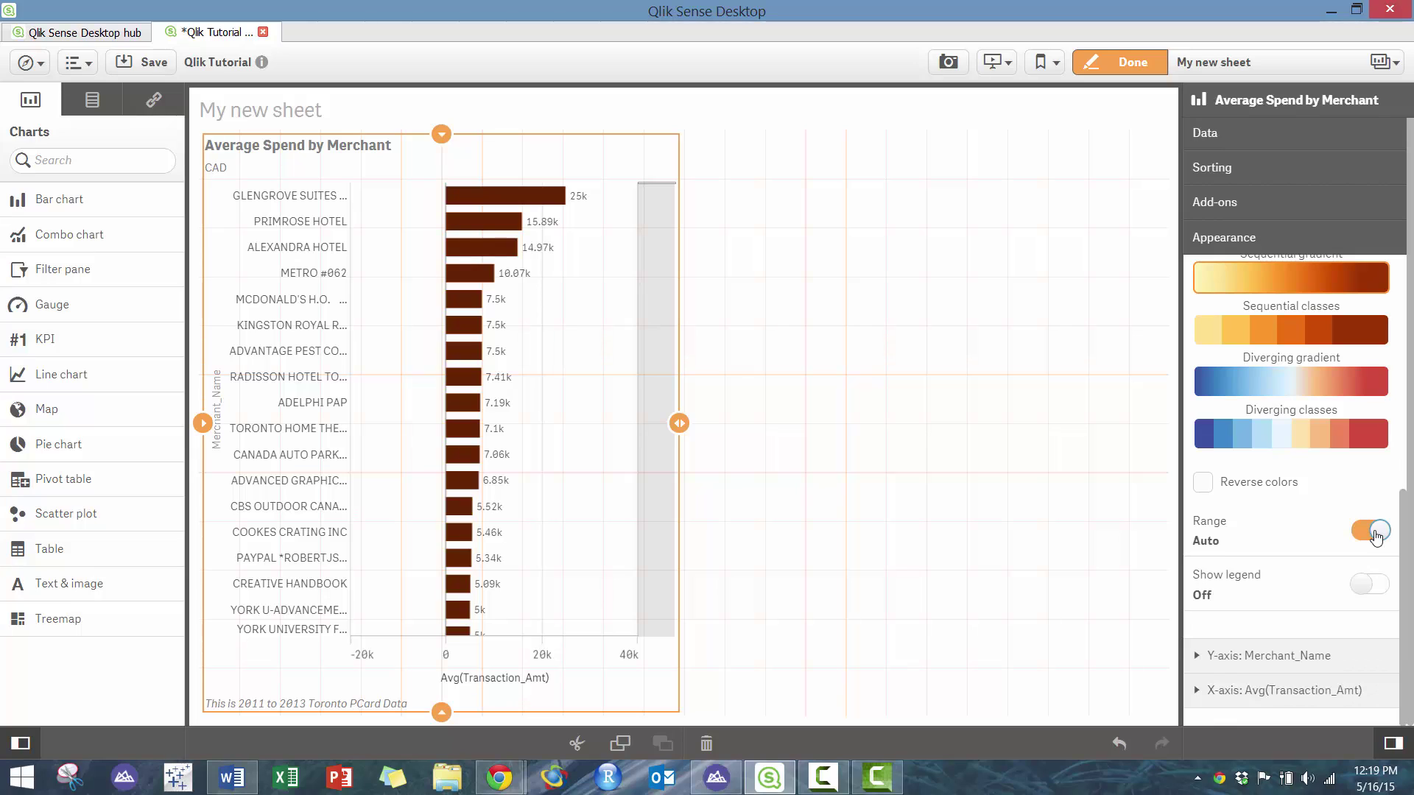
{"action": "left_click", "coordinate": [1366, 534]}
{"action": "left_click", "coordinate": [1365, 530]}
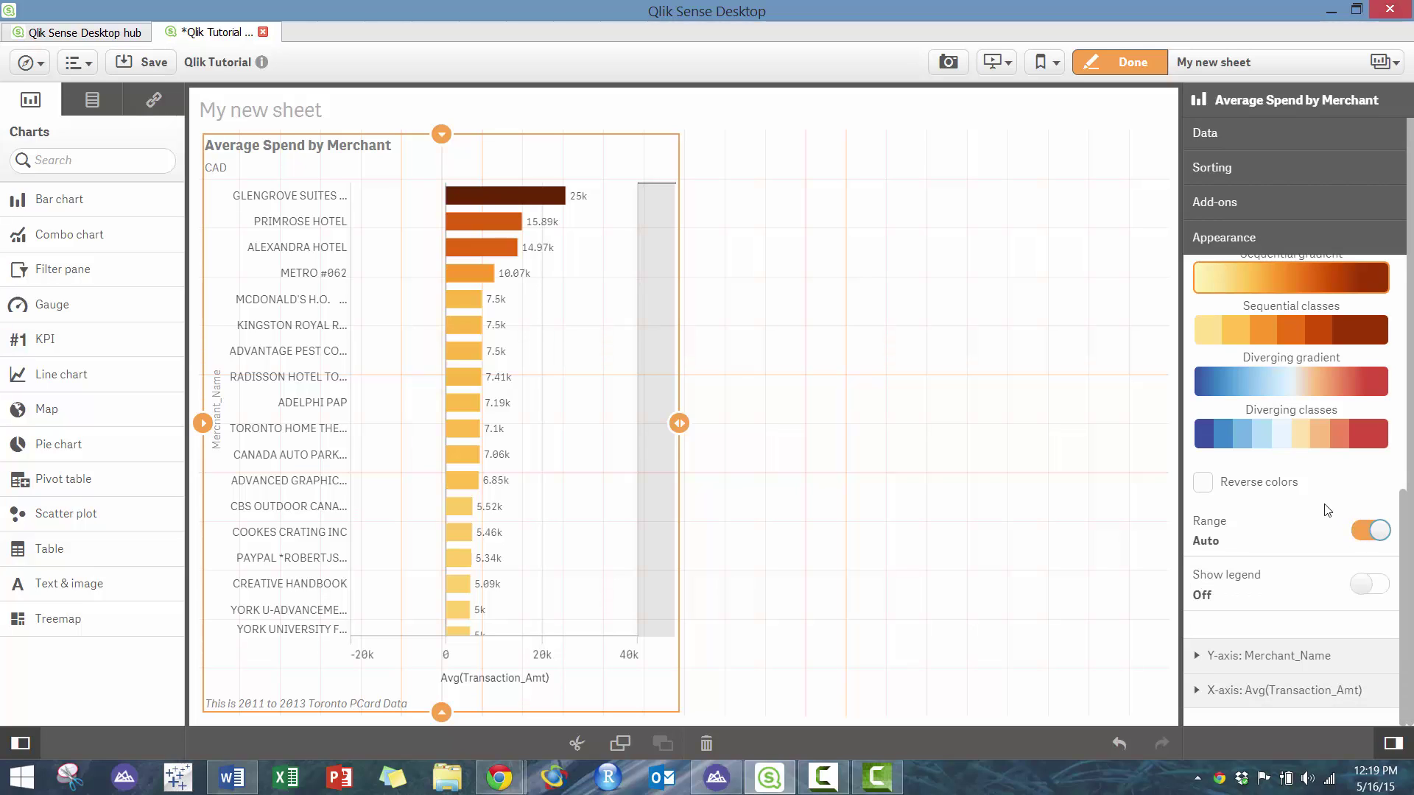
{"action": "scroll", "coordinate": [1314, 442], "scroll_direction": "up", "scroll_amount": 5}
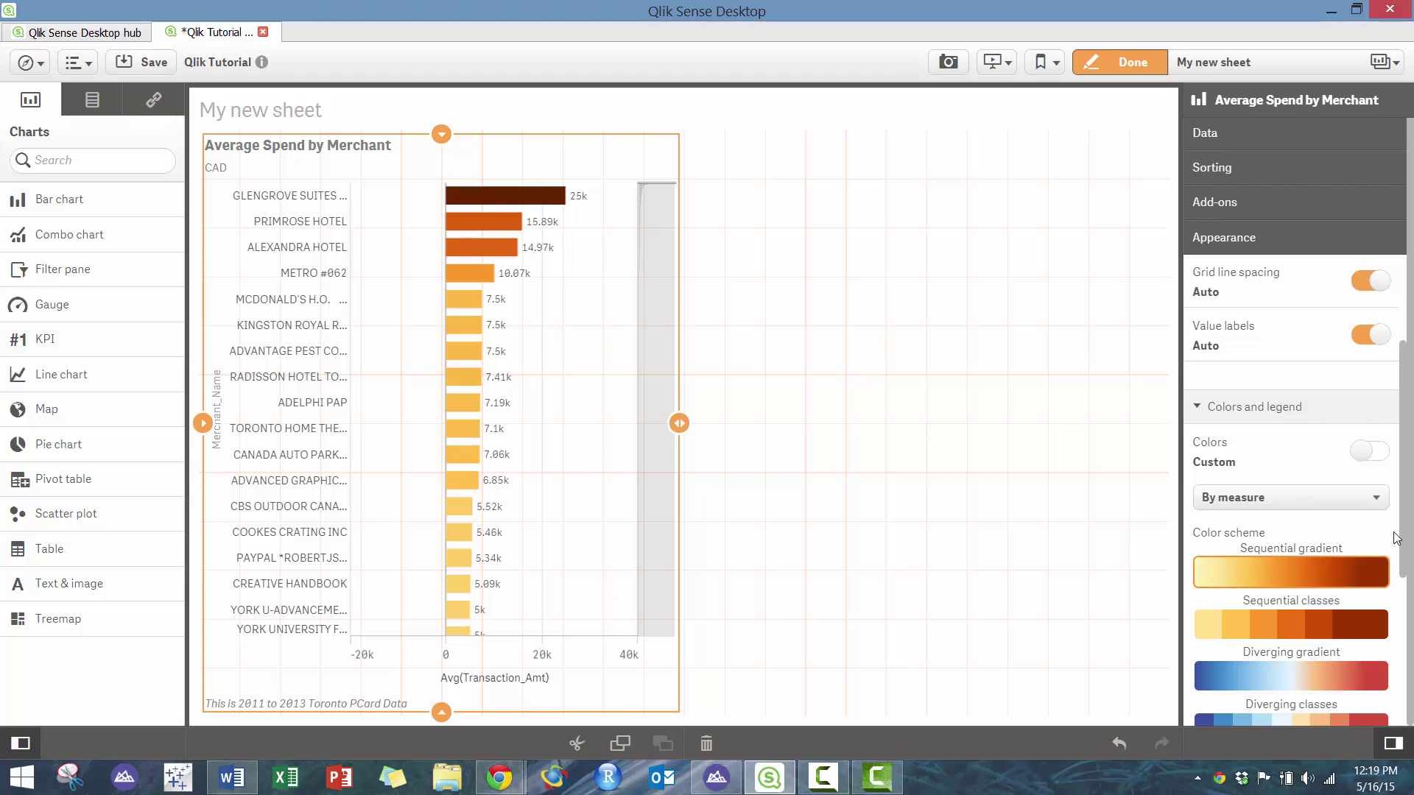
Step: Collapse the property sections and deselect the chart to show sheet properties
{"action": "left_click", "coordinate": [1201, 414]}
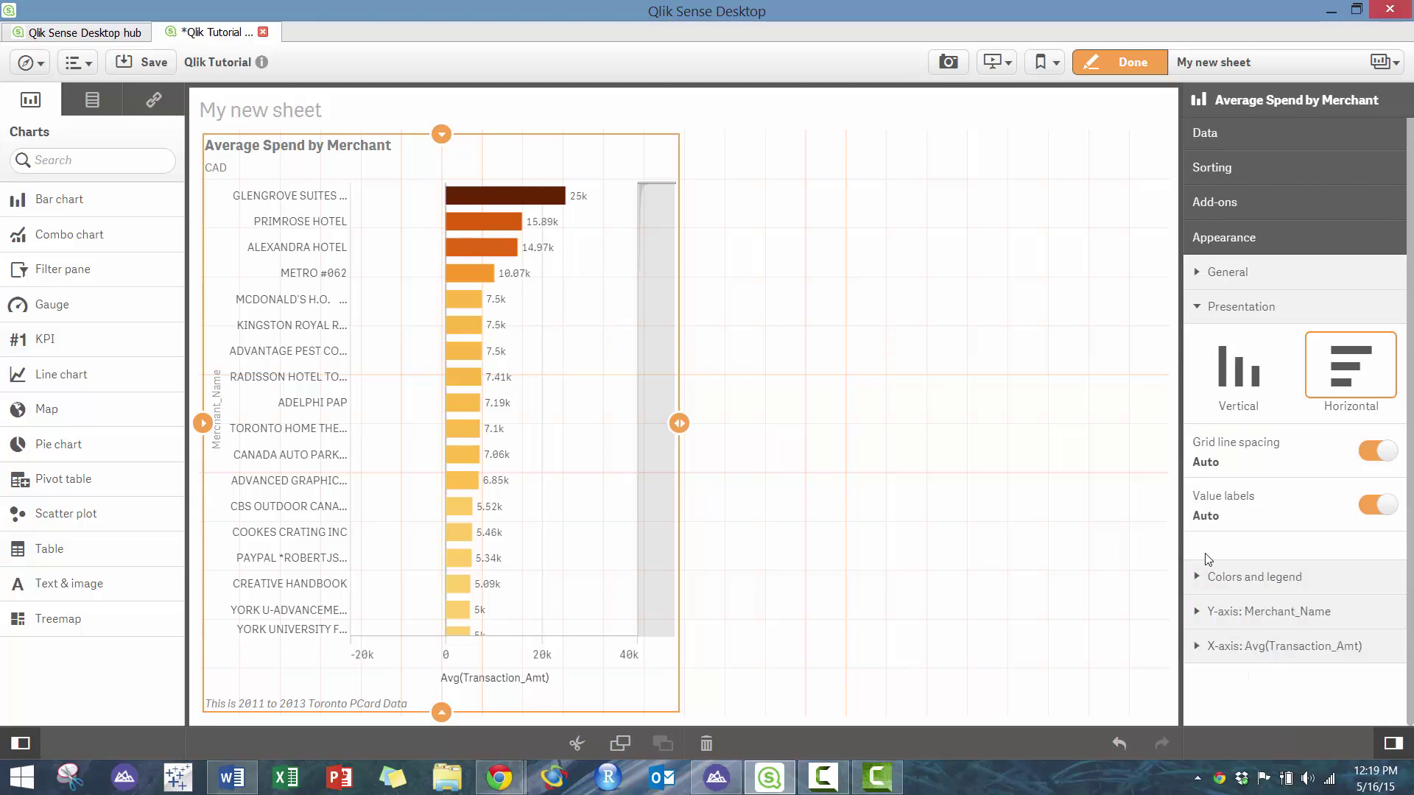
{"action": "left_click", "coordinate": [1197, 617]}
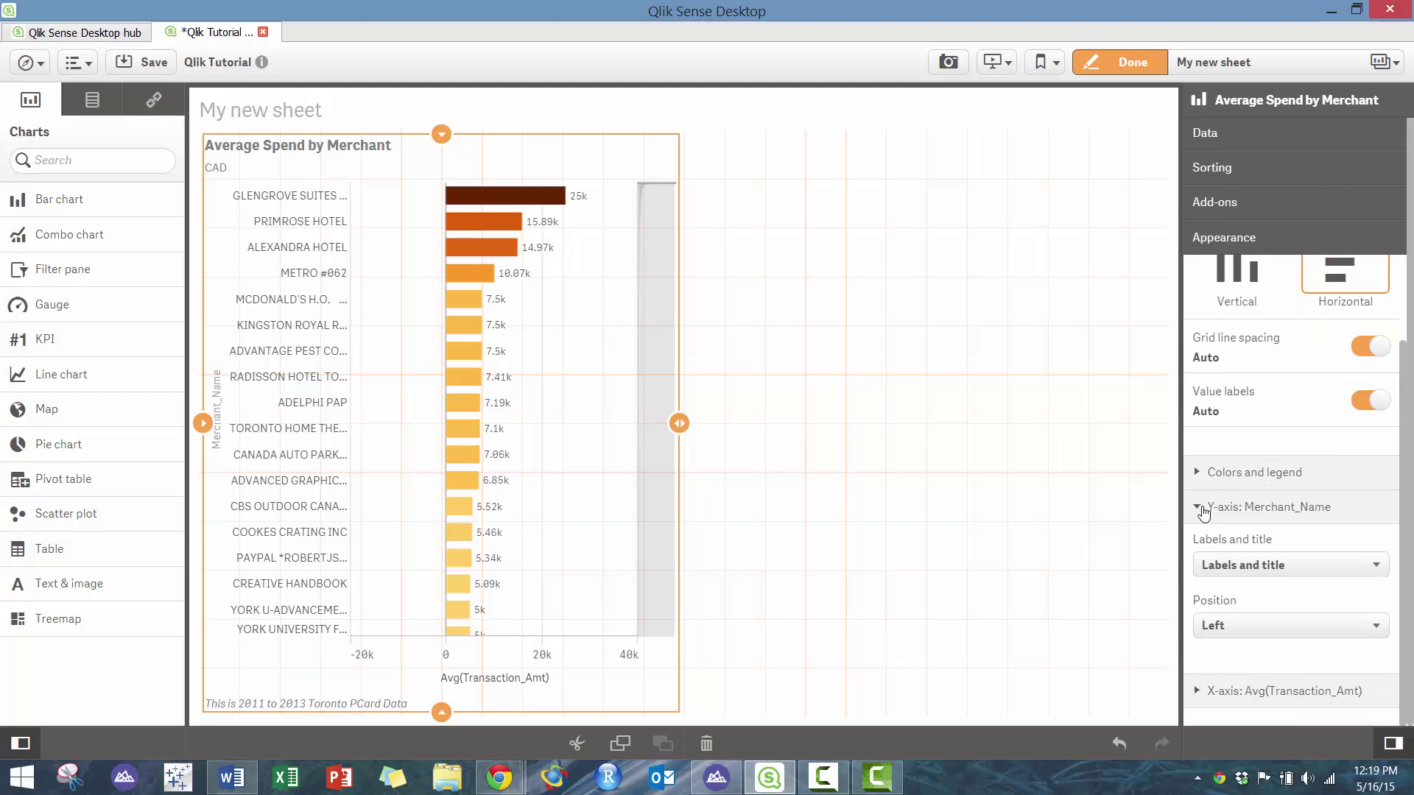
{"action": "left_click", "coordinate": [1200, 509]}
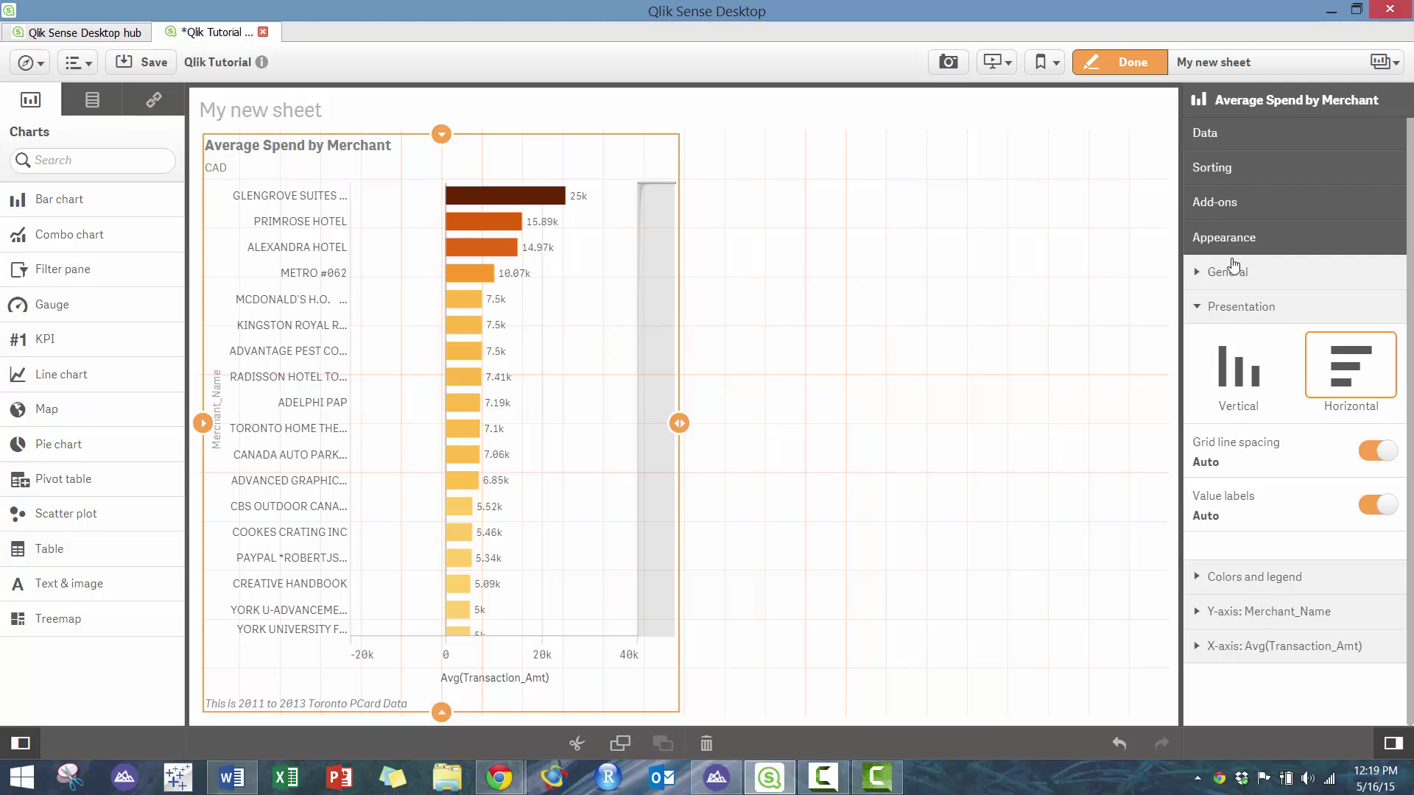
{"action": "left_click", "coordinate": [1202, 306]}
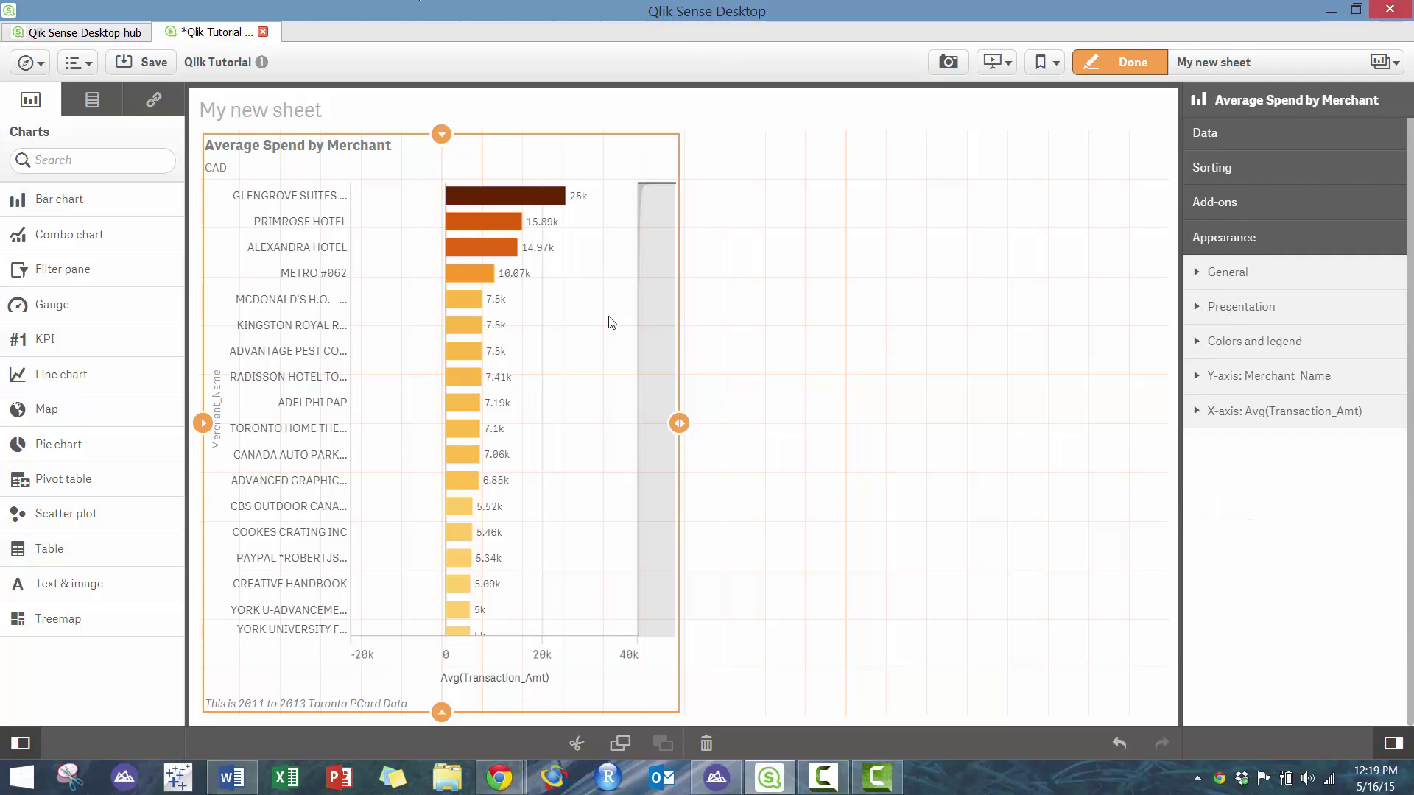
{"action": "left_click", "coordinate": [729, 329]}
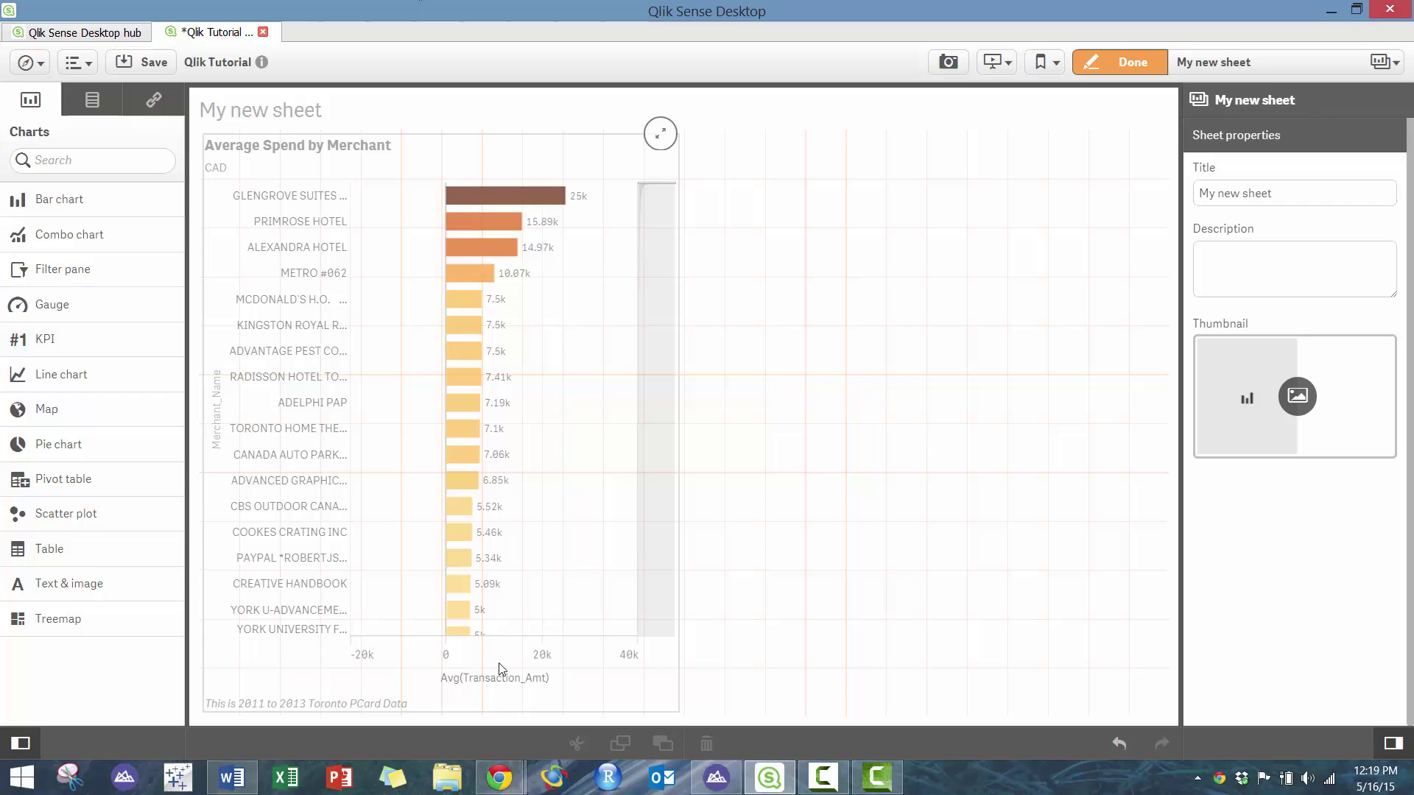
Step: Resize the merchant bar chart to full sheet height and narrow it to the left side
{"action": "left_click", "coordinate": [448, 706]}
{"action": "left_click_drag", "start_coordinate": [441, 712], "coordinate": [483, 404]}
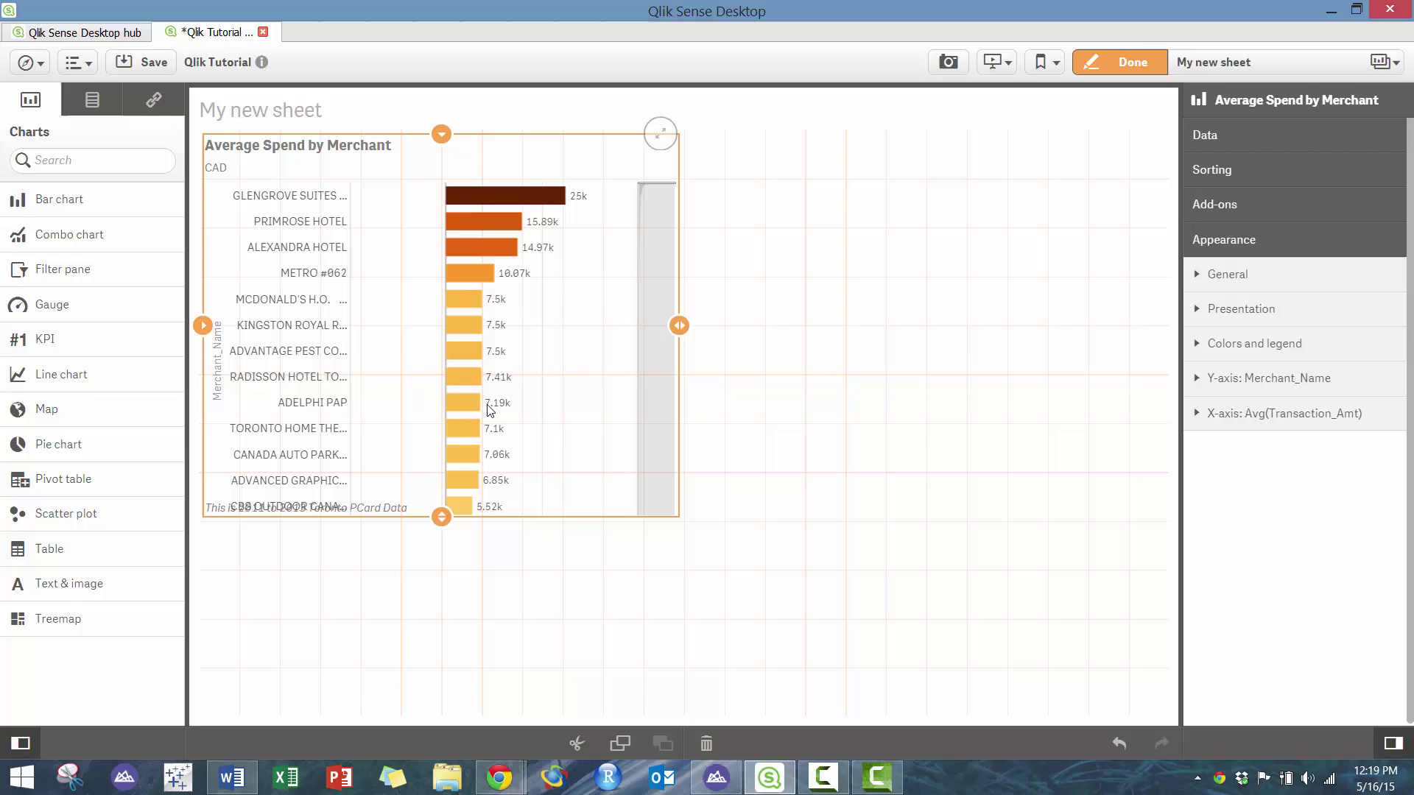
{"action": "left_click_drag", "start_coordinate": [481, 472], "coordinate": [458, 731]}
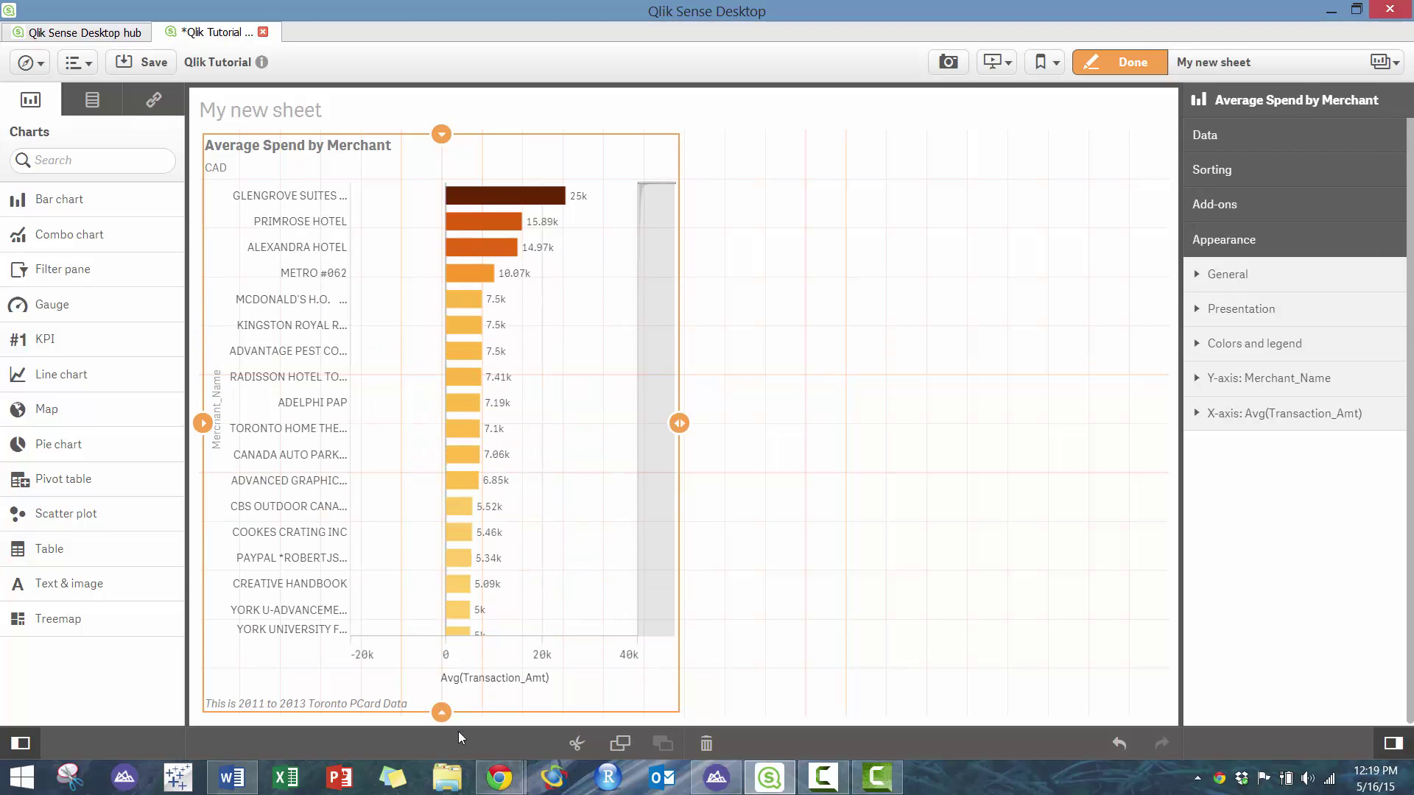
{"action": "left_click_drag", "start_coordinate": [678, 431], "coordinate": [598, 448]}
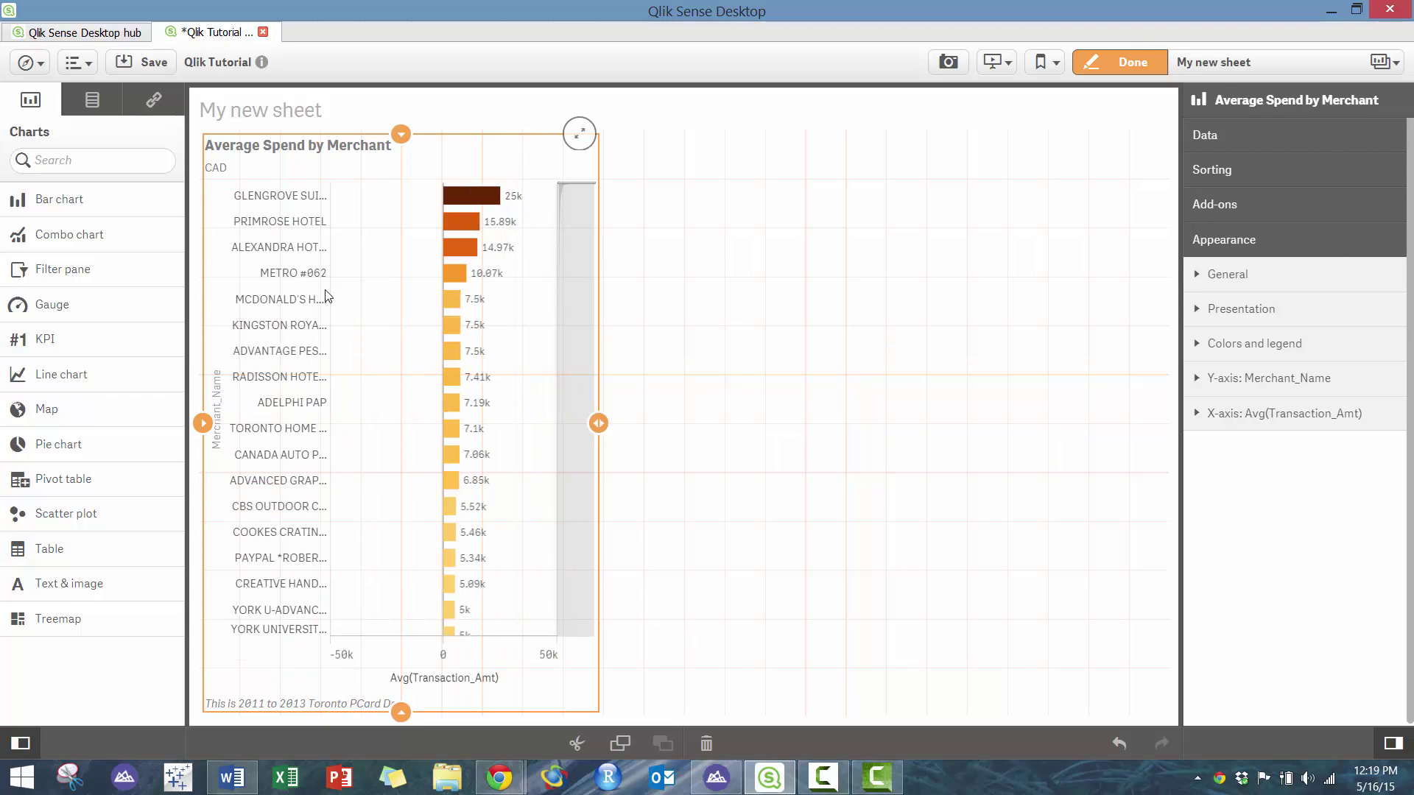
{"action": "left_click", "coordinate": [751, 355]}
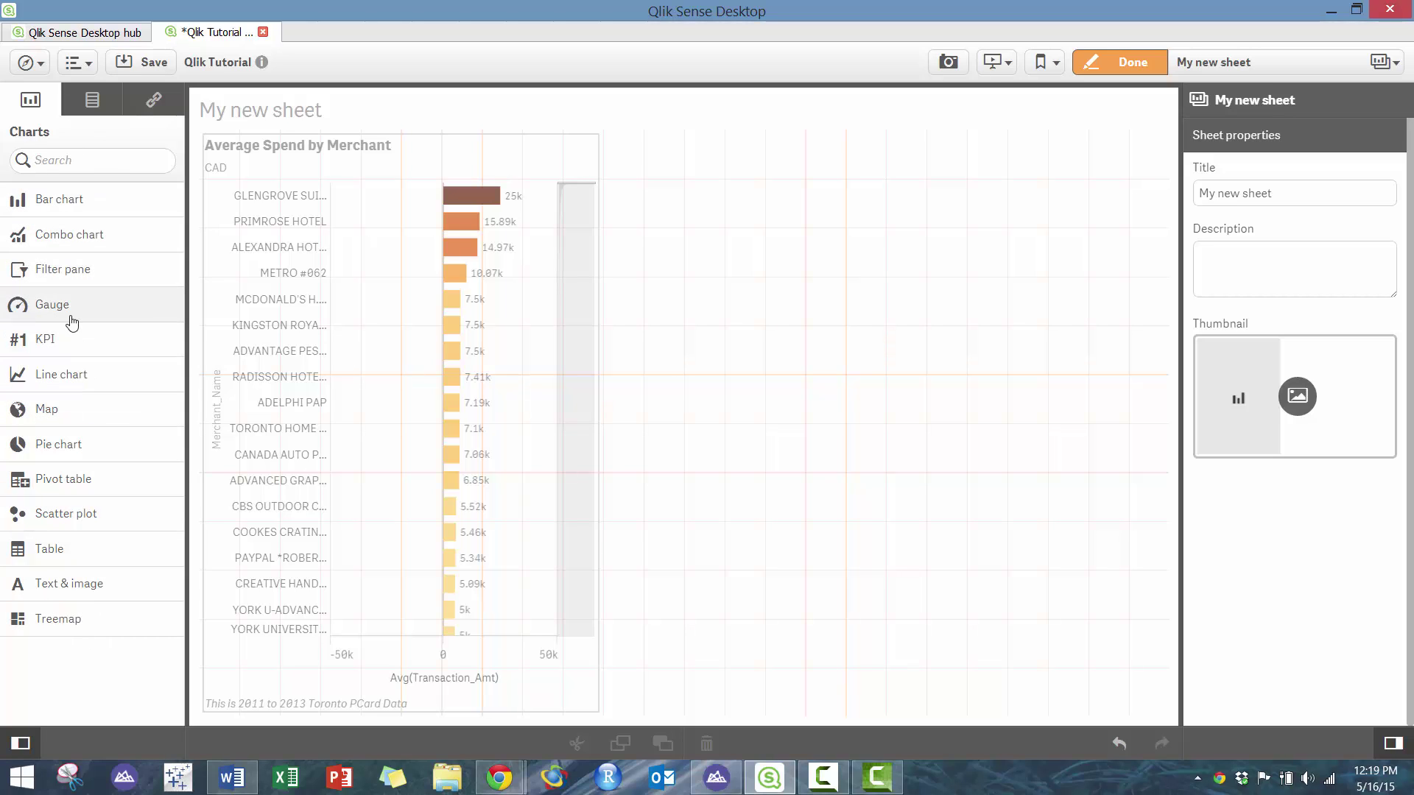
Step: Place a pie chart right of the bars with Original_Currency as its dimension
{"action": "left_click_drag", "start_coordinate": [70, 447], "coordinate": [810, 275]}
{"action": "left_click", "coordinate": [888, 287]}
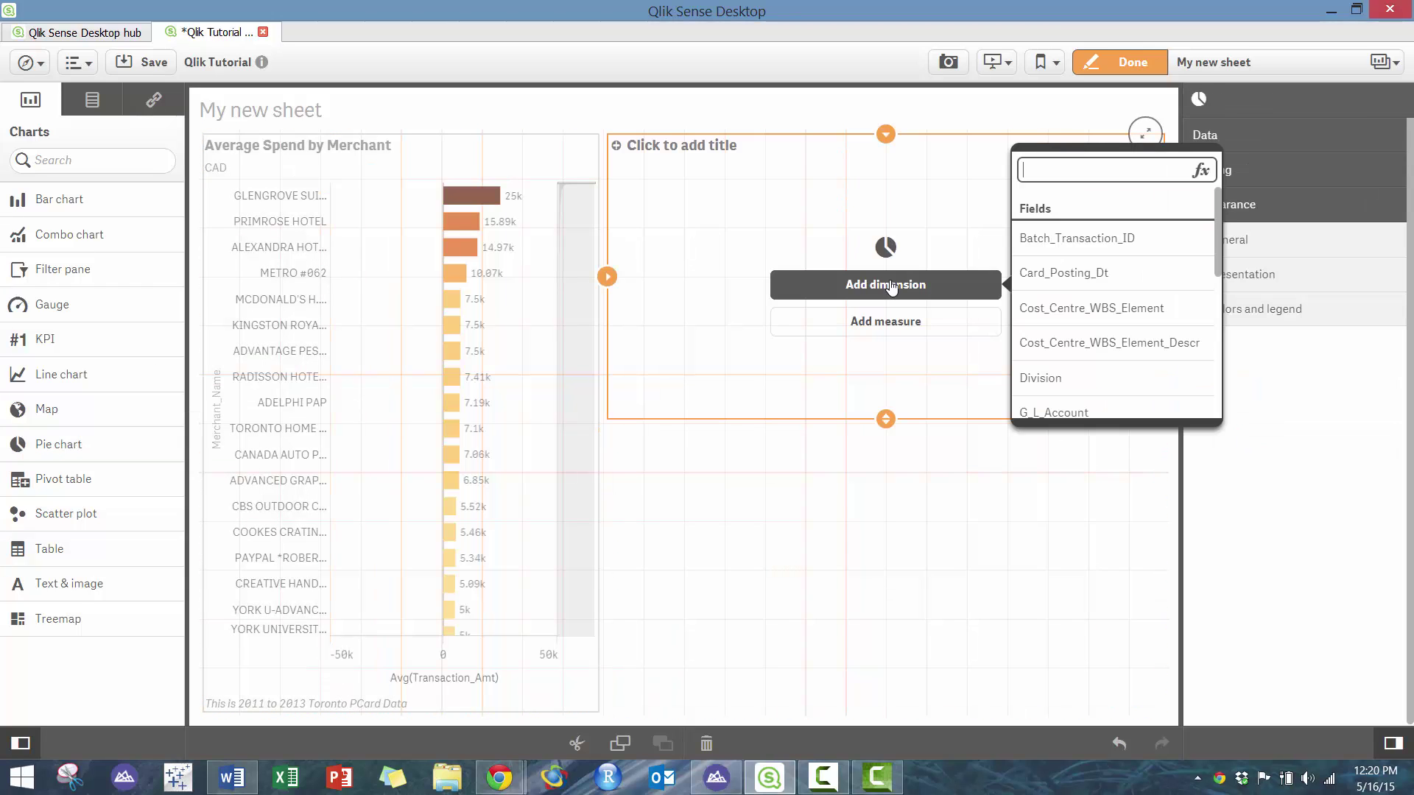
{"action": "scroll", "coordinate": [1120, 302], "scroll_direction": "down", "scroll_amount": 5}
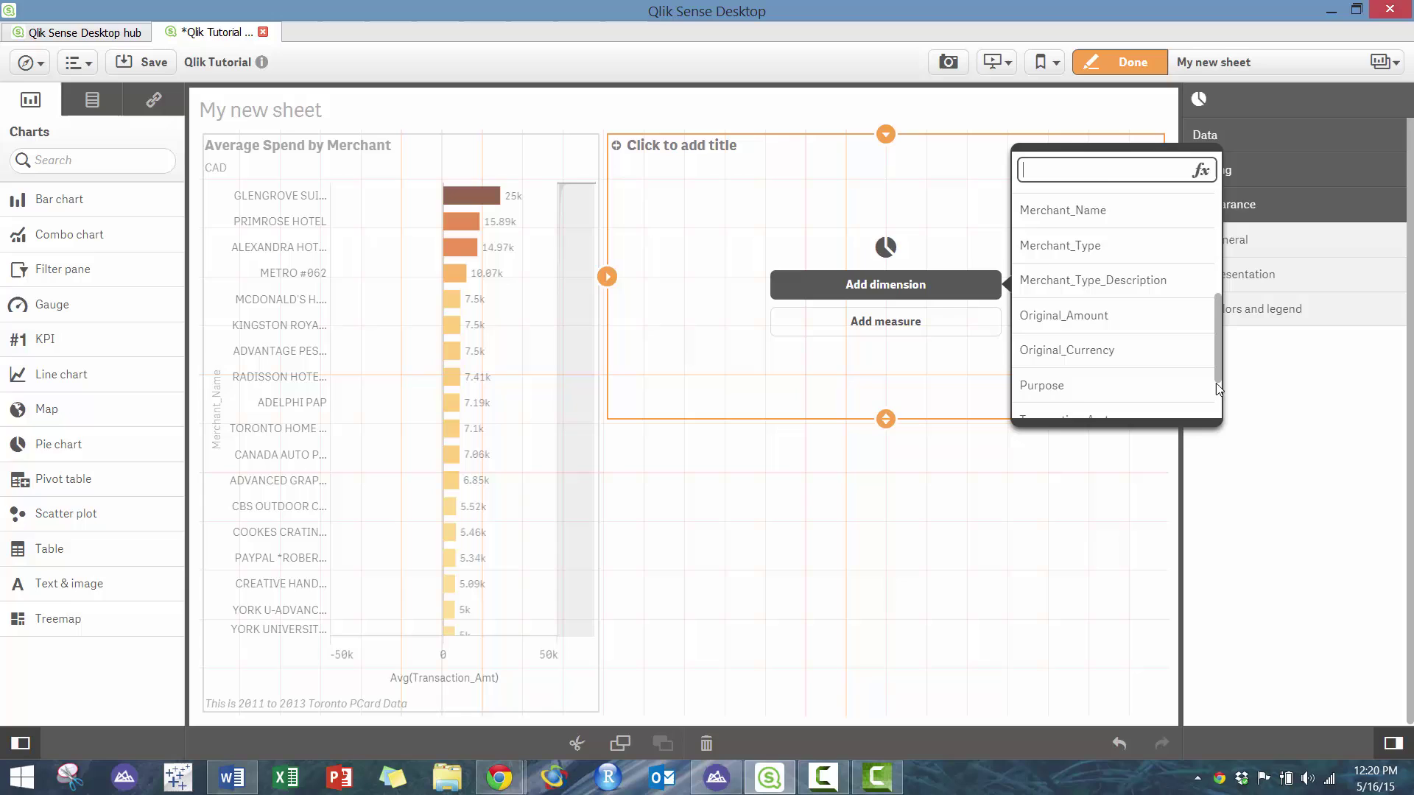
{"action": "left_click", "coordinate": [1115, 287]}
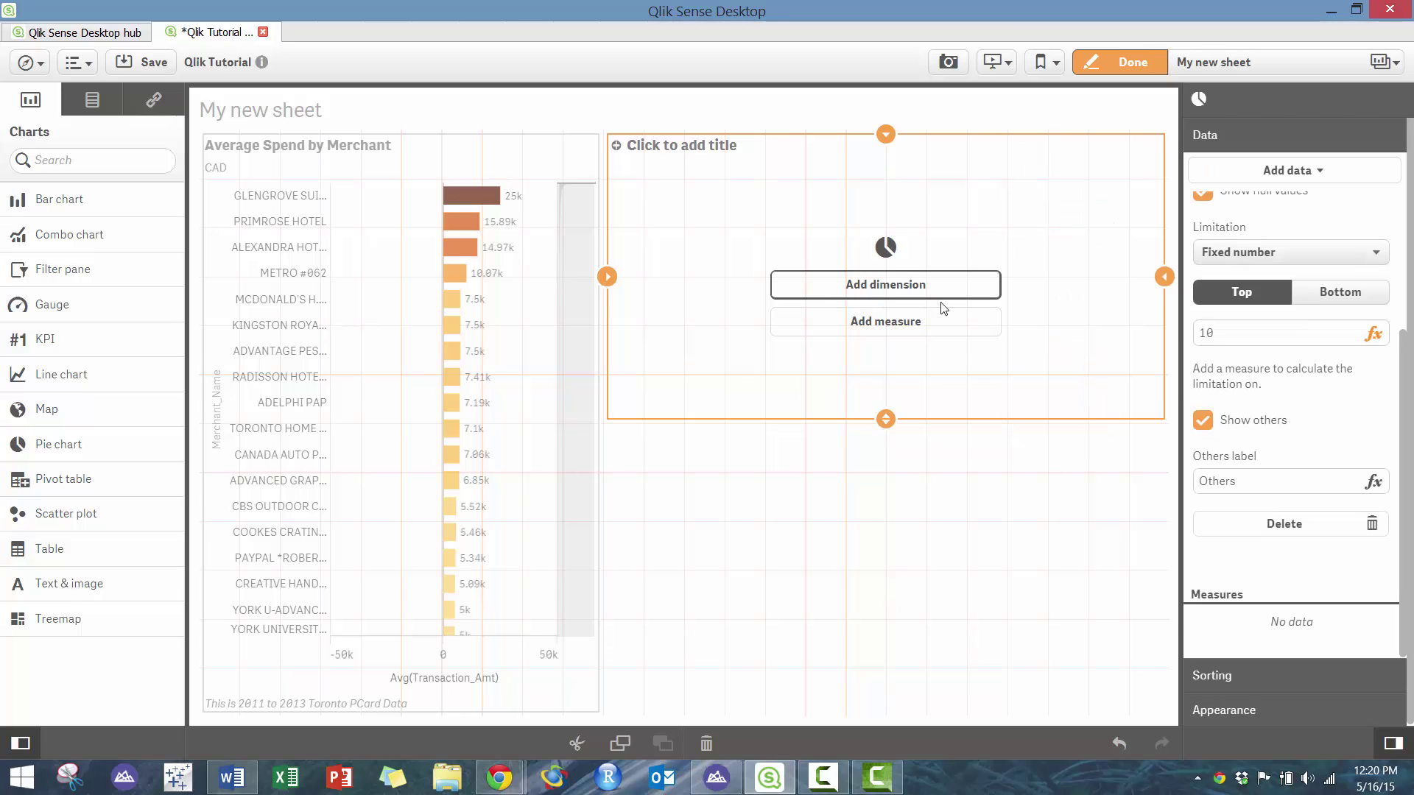
Step: Add Sum(Transaction_Amt) as the pie chart's measure
{"action": "left_click", "coordinate": [909, 321]}
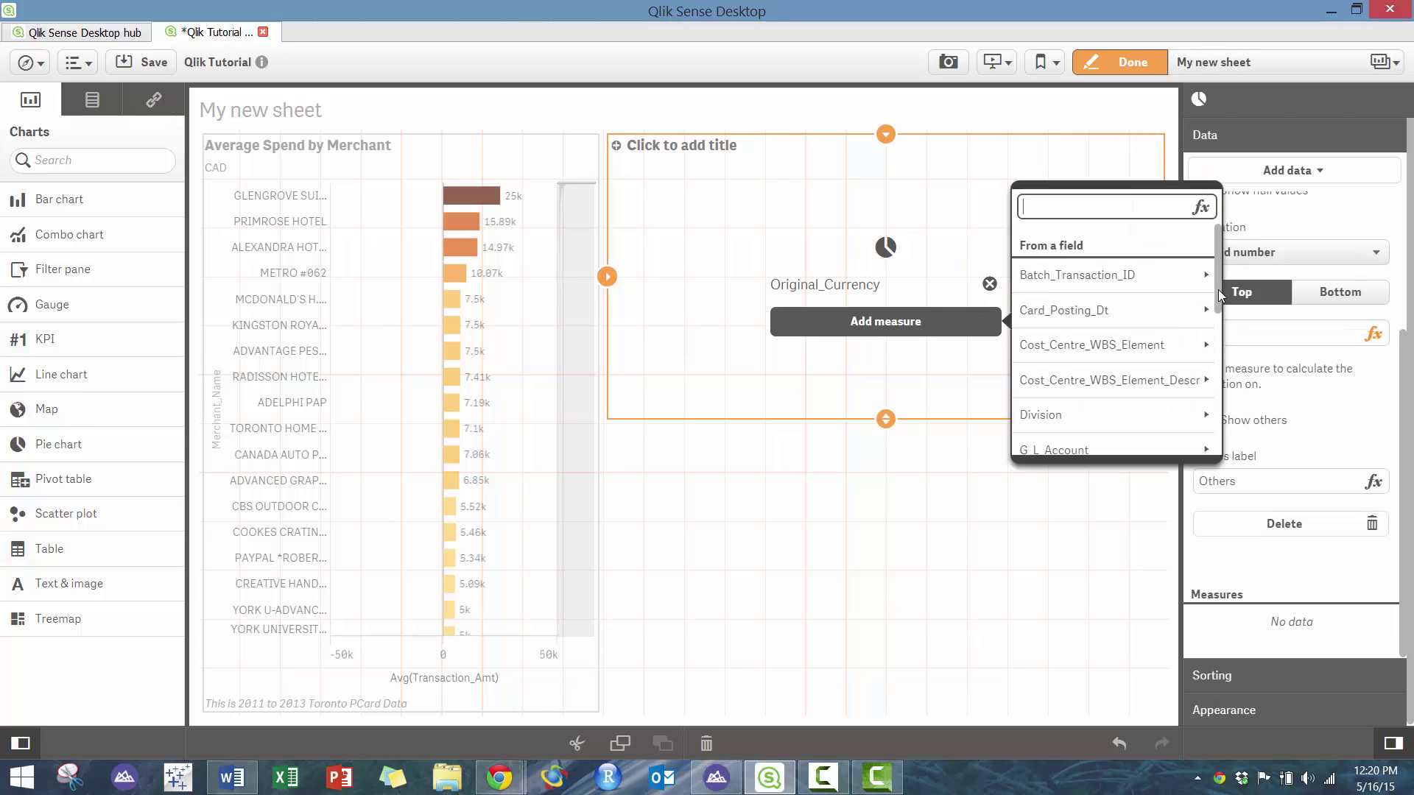
{"action": "left_click_drag", "start_coordinate": [1216, 299], "coordinate": [1204, 461]}
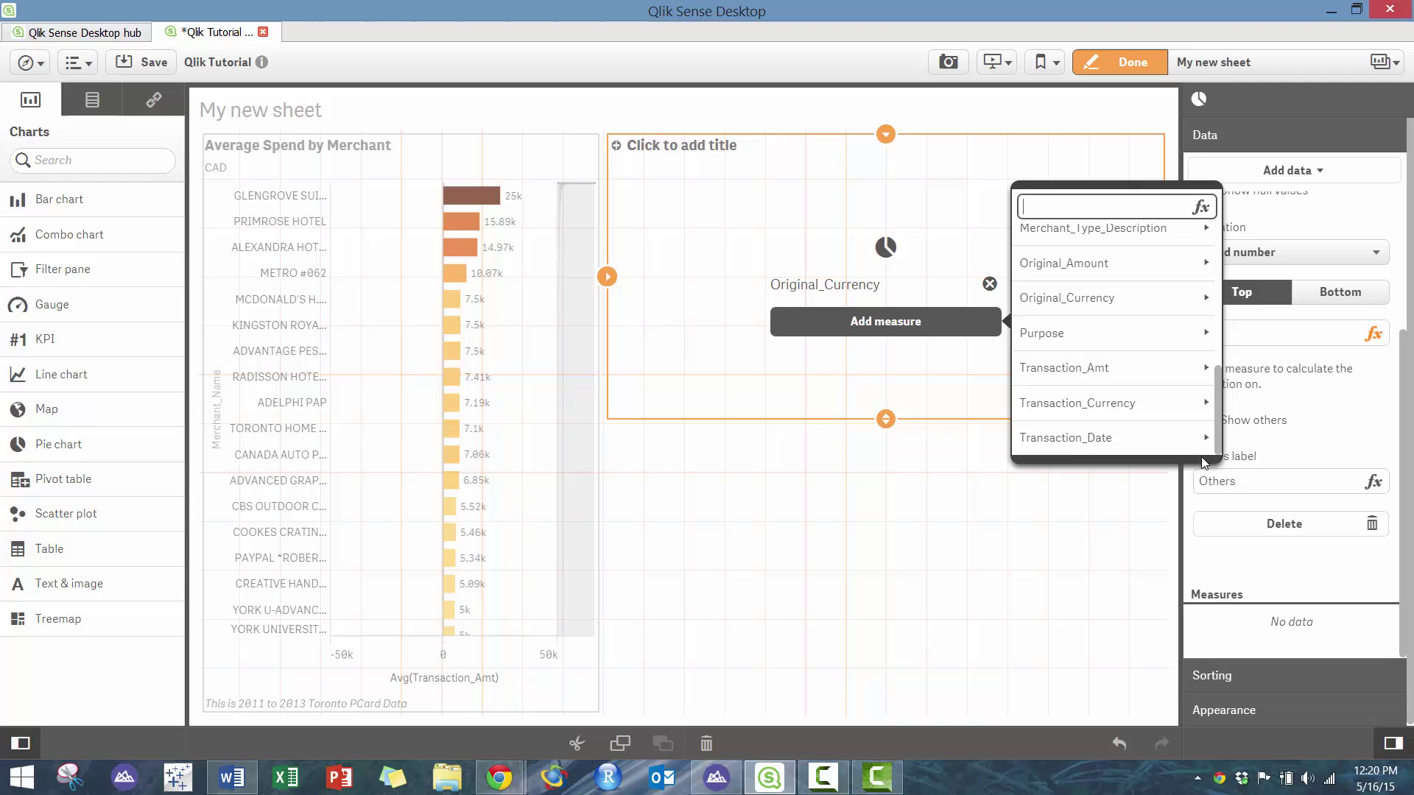
{"action": "left_click", "coordinate": [1100, 371]}
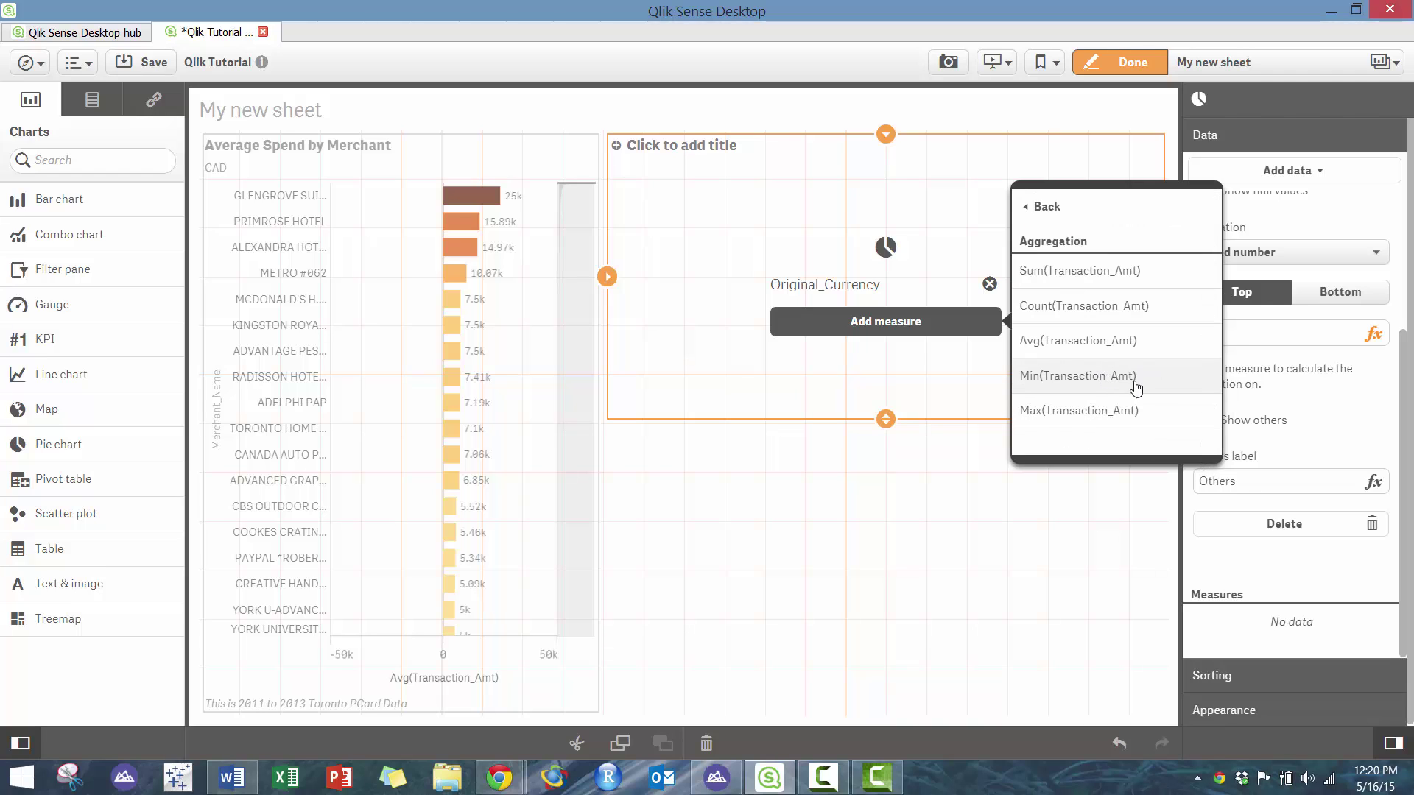
{"action": "left_click", "coordinate": [1132, 283]}
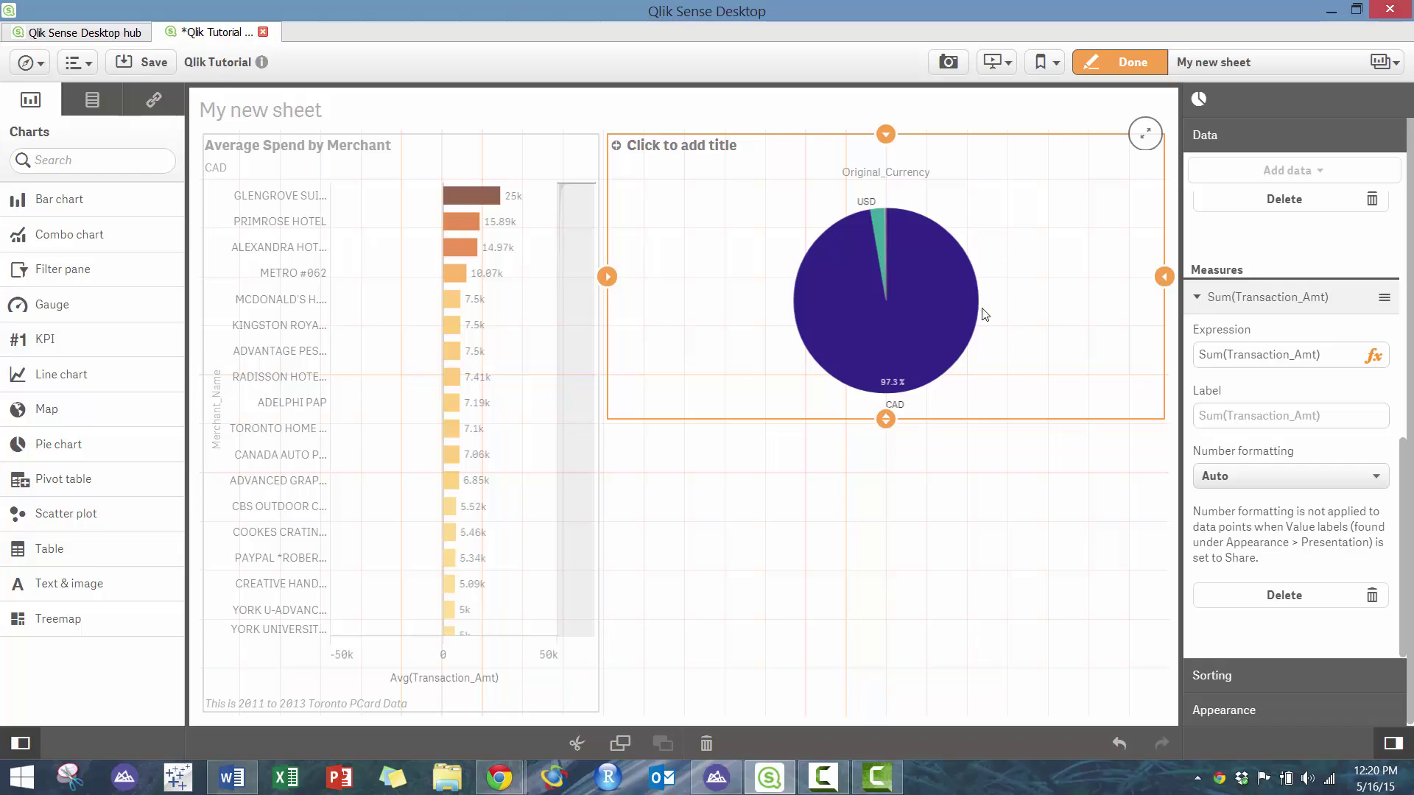
Step: Keep the measure's number formatting on Auto and show the sorting settings
{"action": "left_click", "coordinate": [1304, 490]}
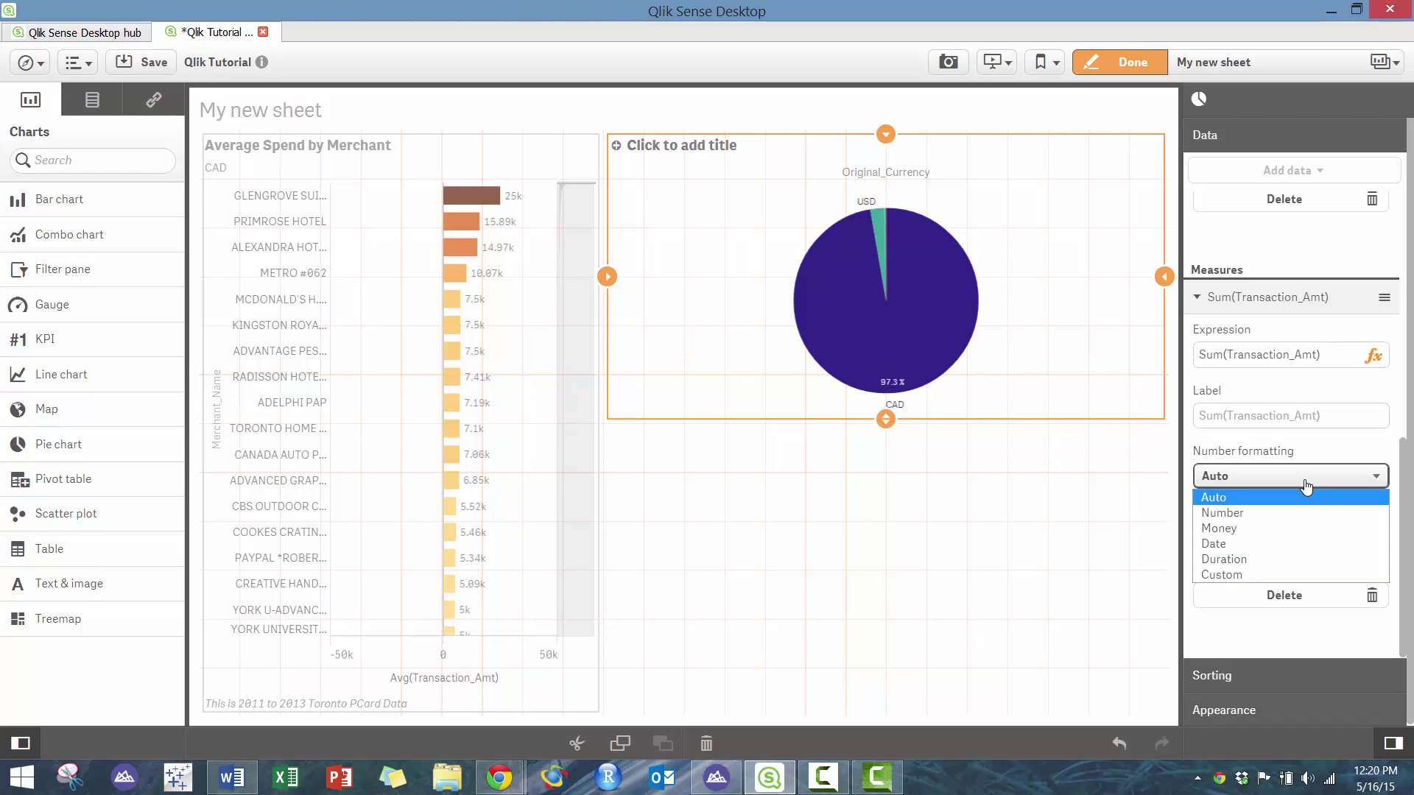
{"action": "left_click", "coordinate": [1279, 512]}
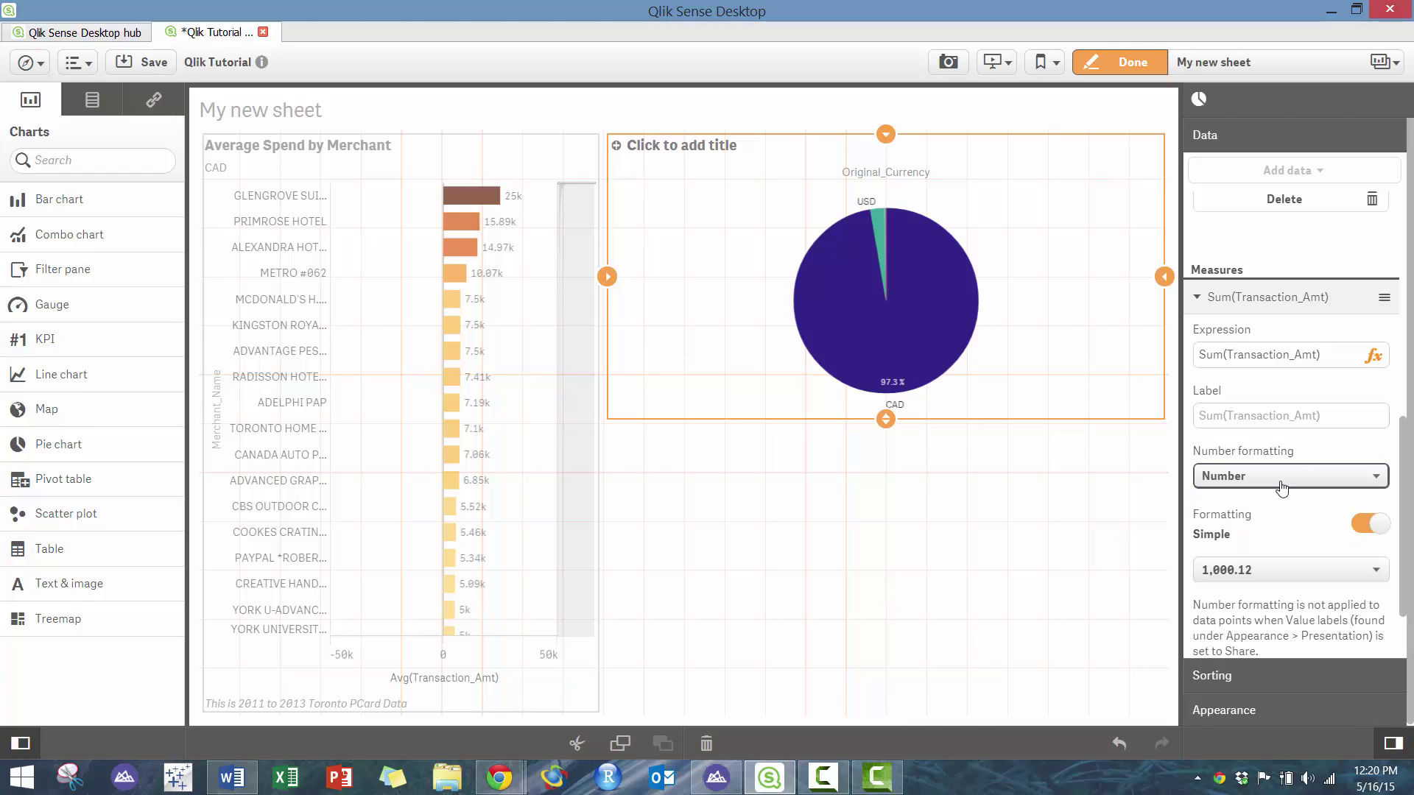
{"action": "left_click", "coordinate": [1280, 479]}
{"action": "left_click", "coordinate": [1269, 495]}
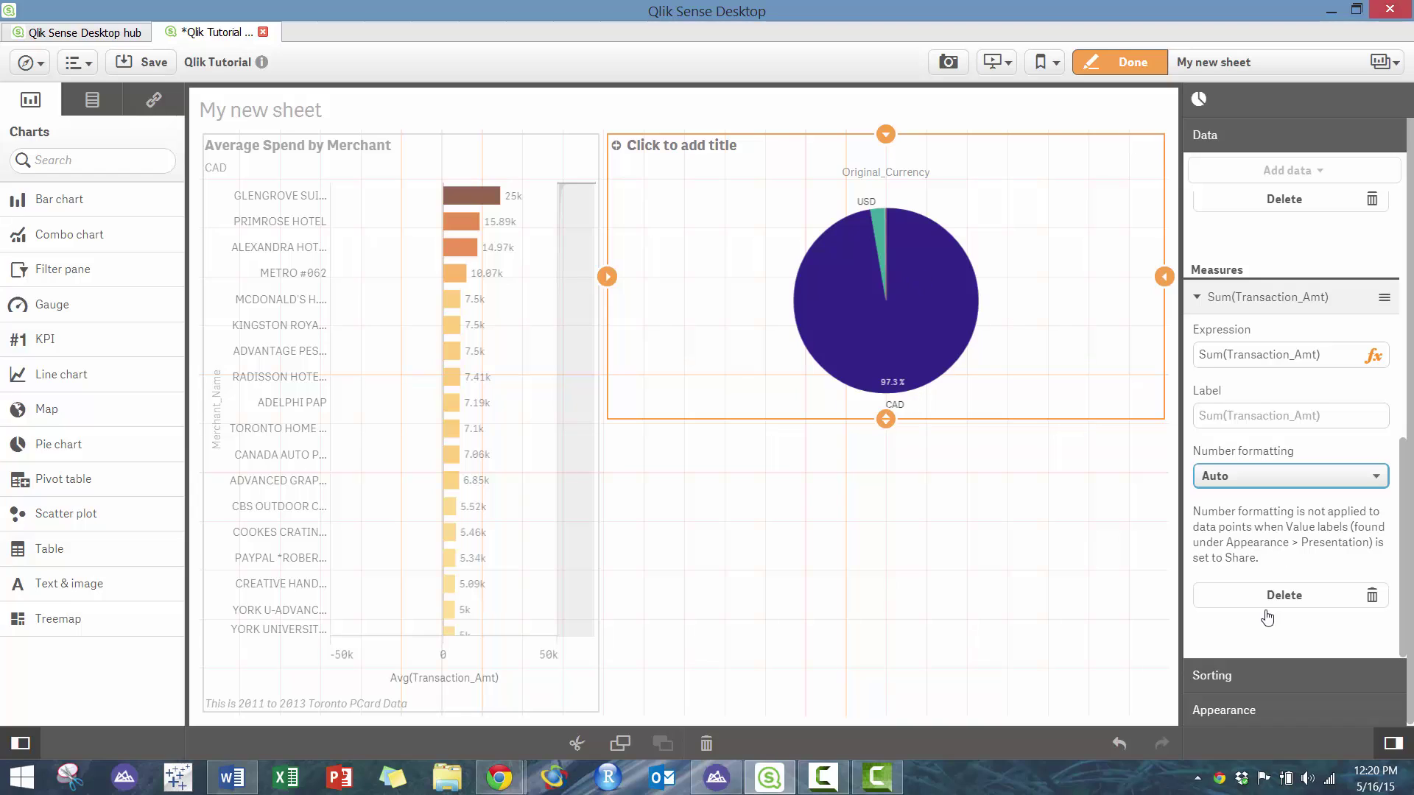
{"action": "left_click", "coordinate": [1242, 685]}
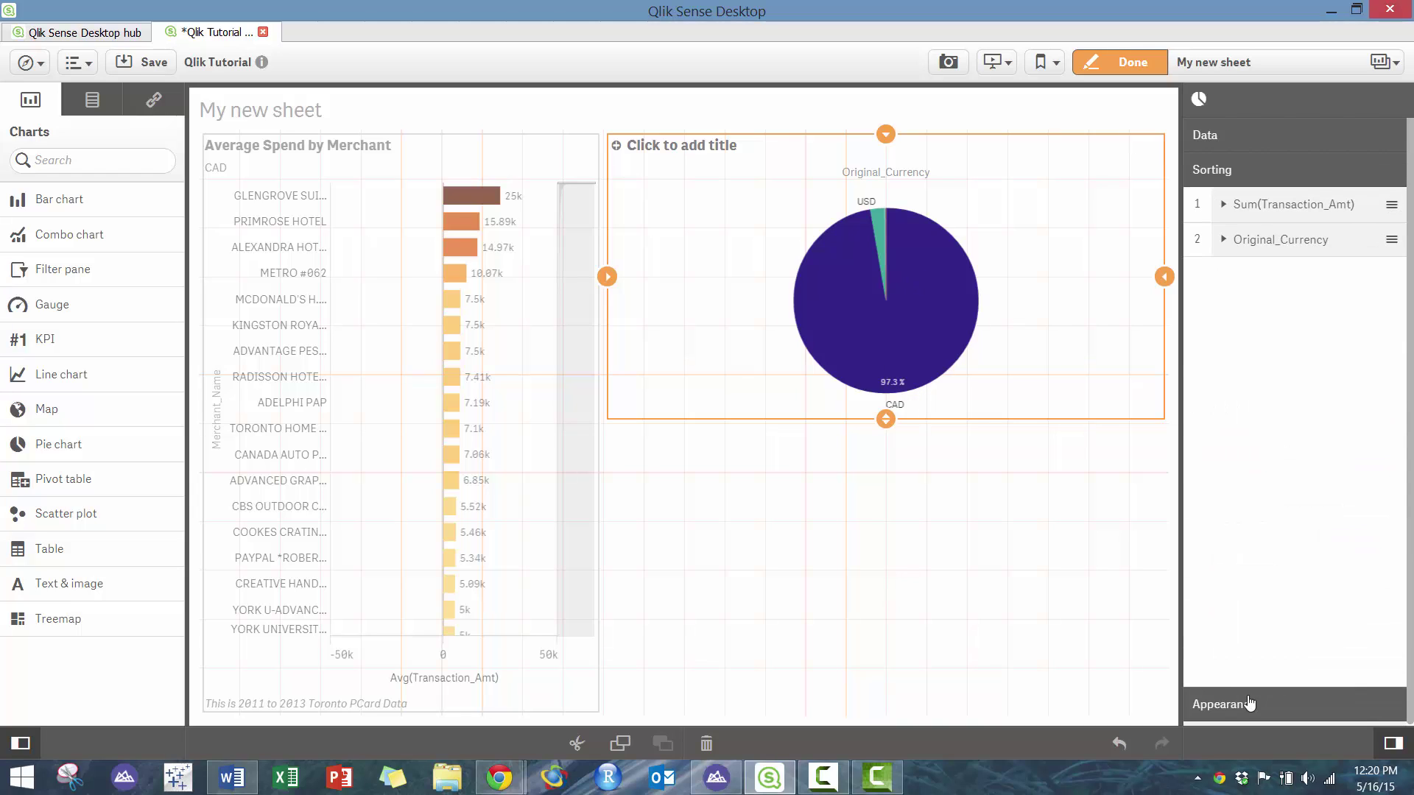
Step: Title the pie chart 'Spend by Currency'
{"action": "left_click", "coordinate": [1248, 703]}
{"action": "left_click", "coordinate": [1261, 245]}
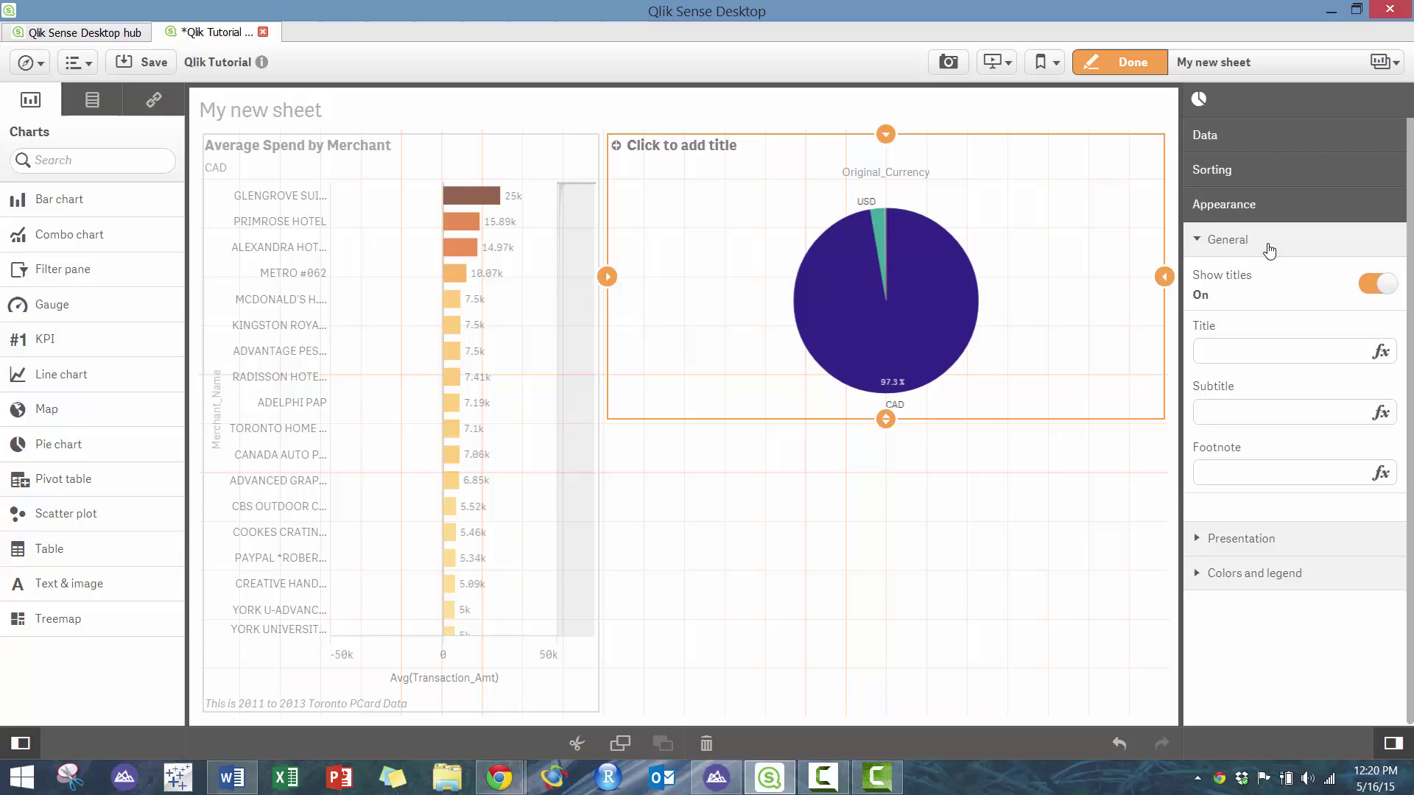
{"action": "left_click", "coordinate": [1259, 360]}
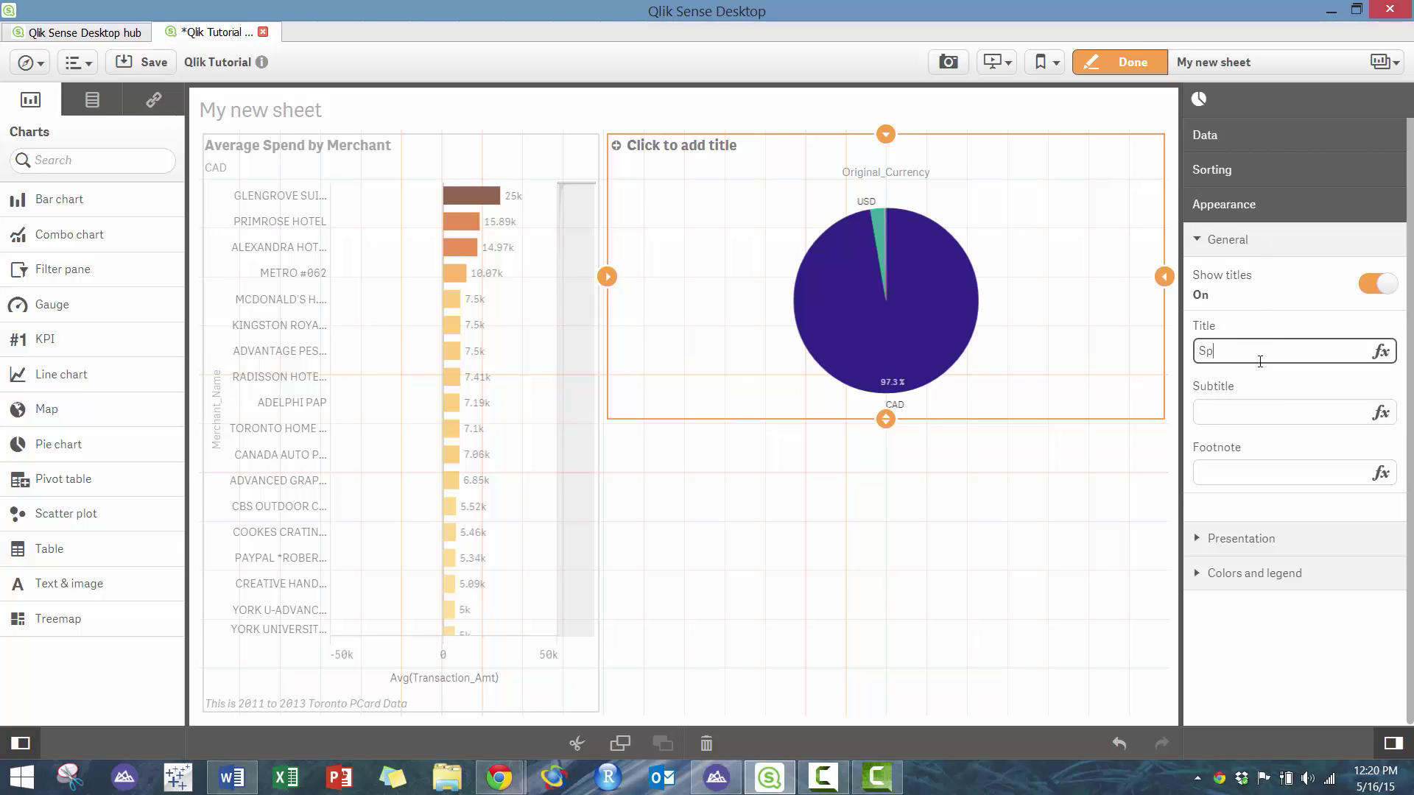
{"action": "type", "text": "Spend by Currency"}
{"action": "left_click", "coordinate": [1263, 541]}
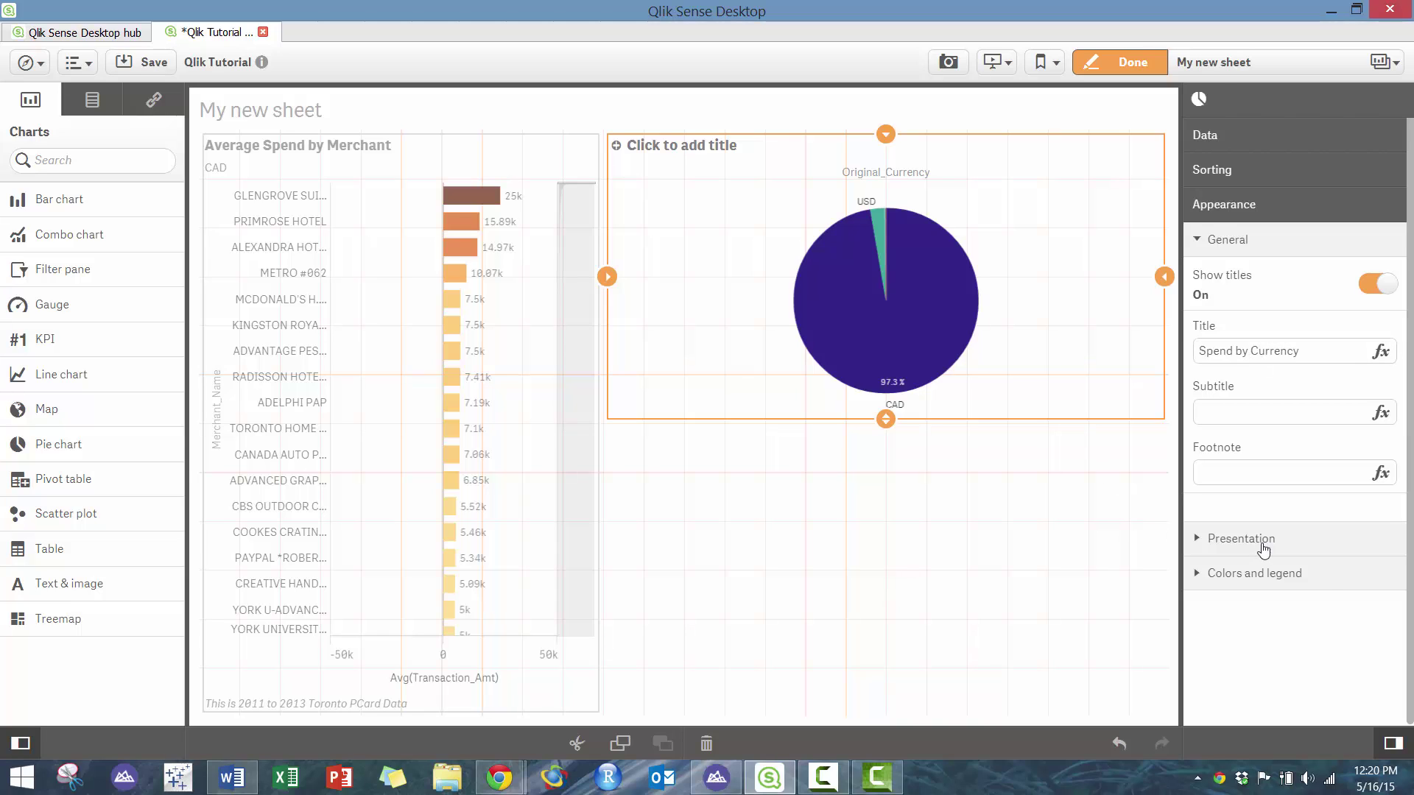
Step: Keep the plain pie style rather than donut and switch on automatic value labels
{"action": "scroll", "coordinate": [1326, 516], "scroll_direction": "down", "scroll_amount": 2}
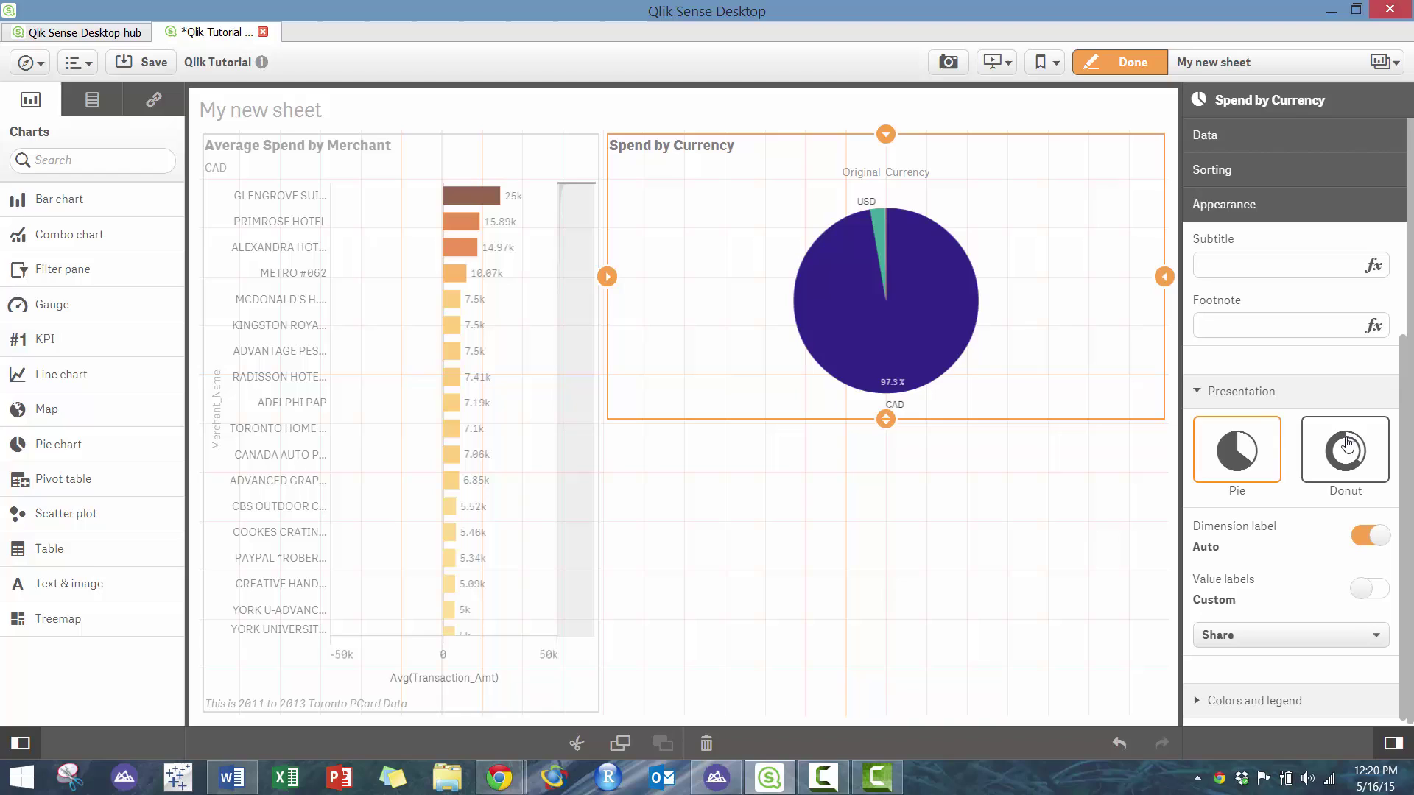
{"action": "left_click", "coordinate": [1344, 477]}
{"action": "left_click", "coordinate": [1254, 477]}
{"action": "left_click", "coordinate": [1355, 468]}
{"action": "left_click", "coordinate": [1249, 483]}
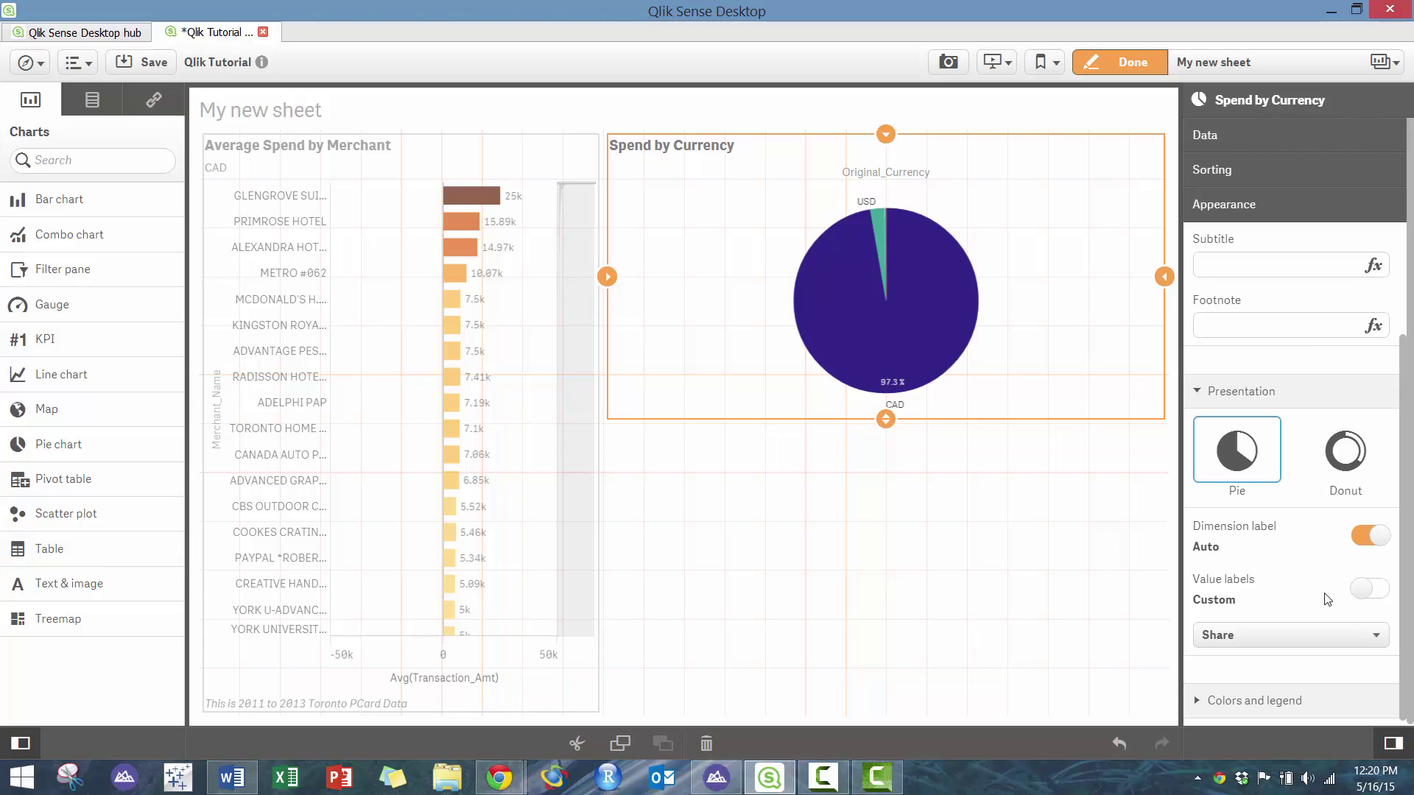
{"action": "left_click", "coordinate": [1371, 589]}
{"action": "left_click", "coordinate": [1305, 690]}
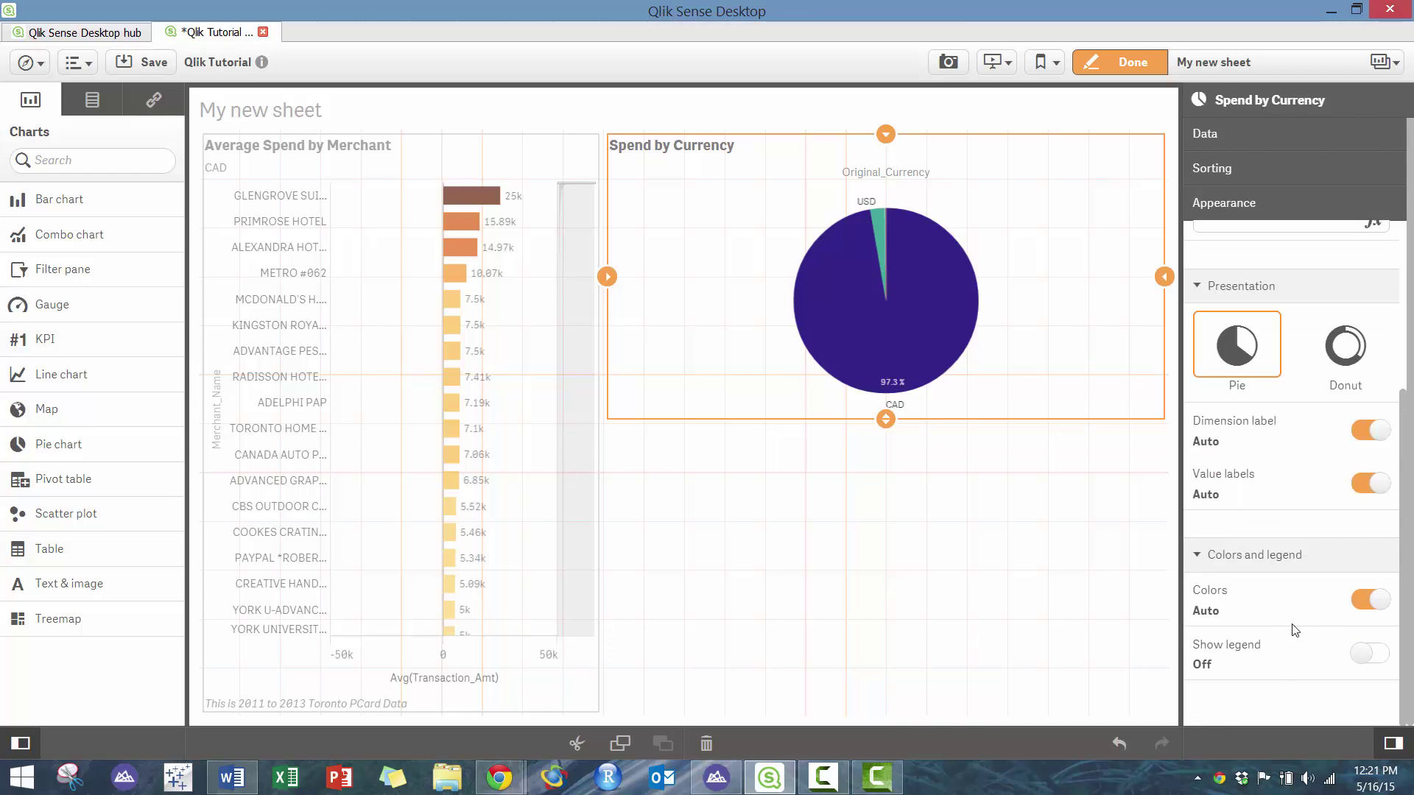
Step: Turn on the currency legend and resize the Spend by Currency pie taller and wider
{"action": "left_click", "coordinate": [1365, 655]}
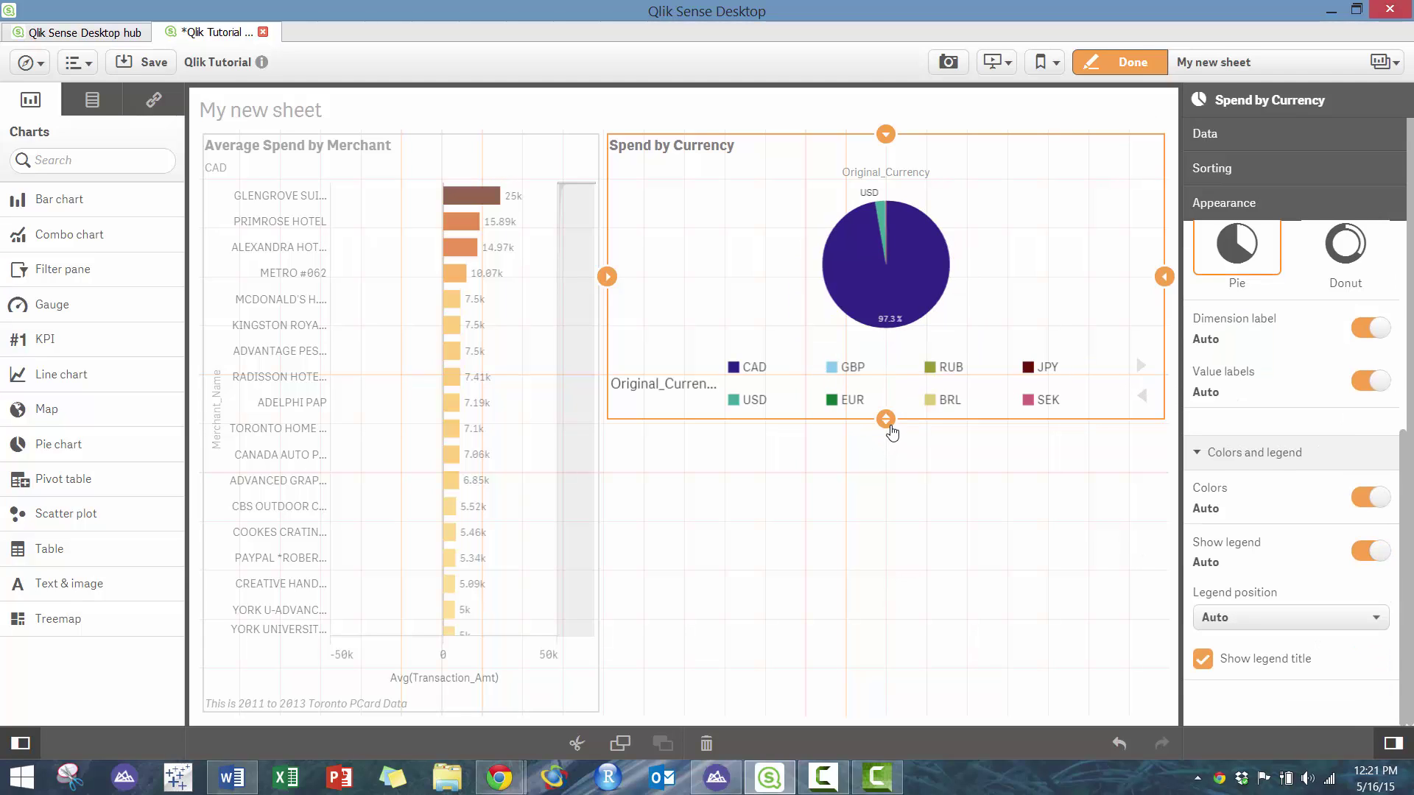
{"action": "left_click_drag", "start_coordinate": [890, 456], "coordinate": [887, 473]}
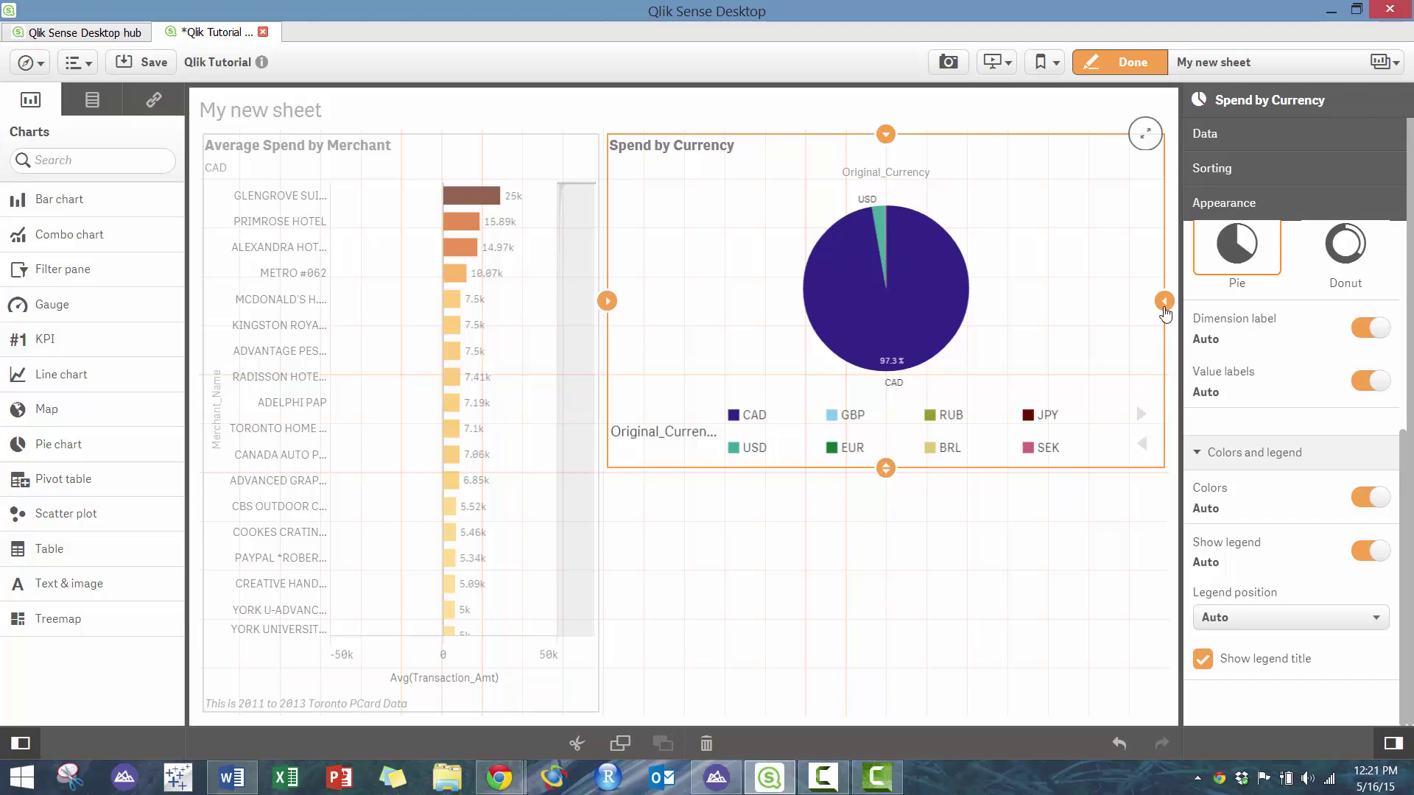
{"action": "left_click_drag", "start_coordinate": [1165, 301], "coordinate": [919, 294]}
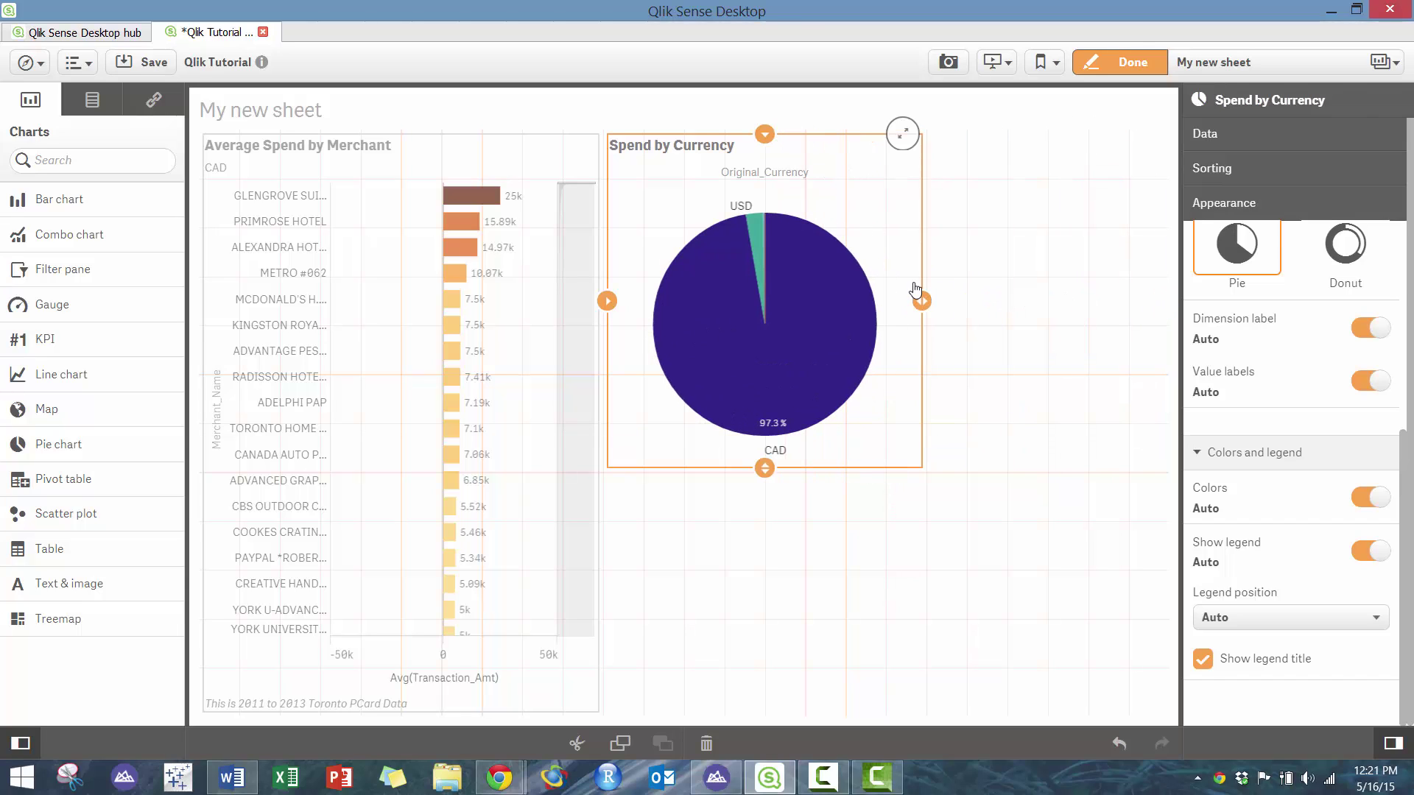
{"action": "left_click_drag", "start_coordinate": [762, 480], "coordinate": [760, 414]}
{"action": "left_click_drag", "start_coordinate": [922, 276], "coordinate": [1164, 286]}
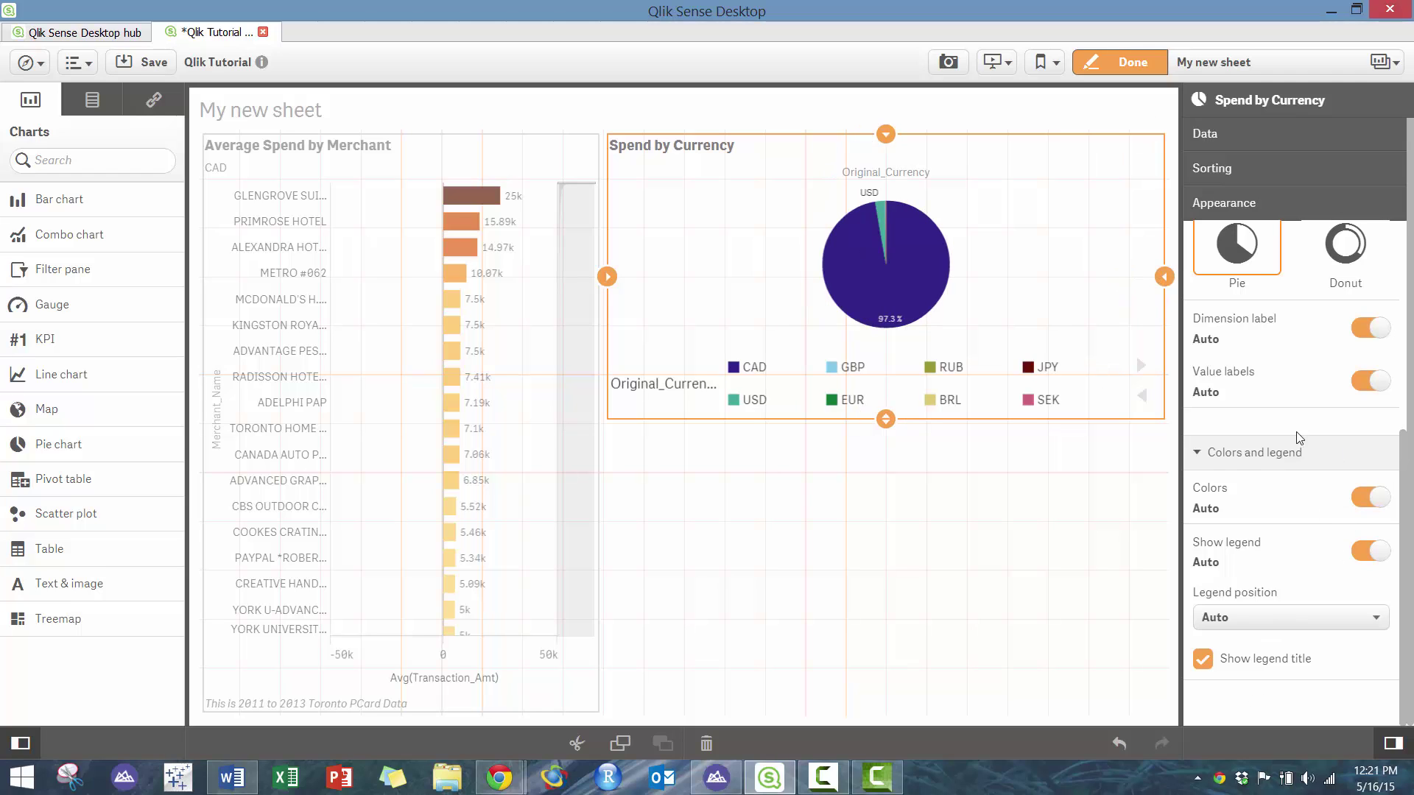
{"action": "left_click", "coordinate": [1280, 455]}
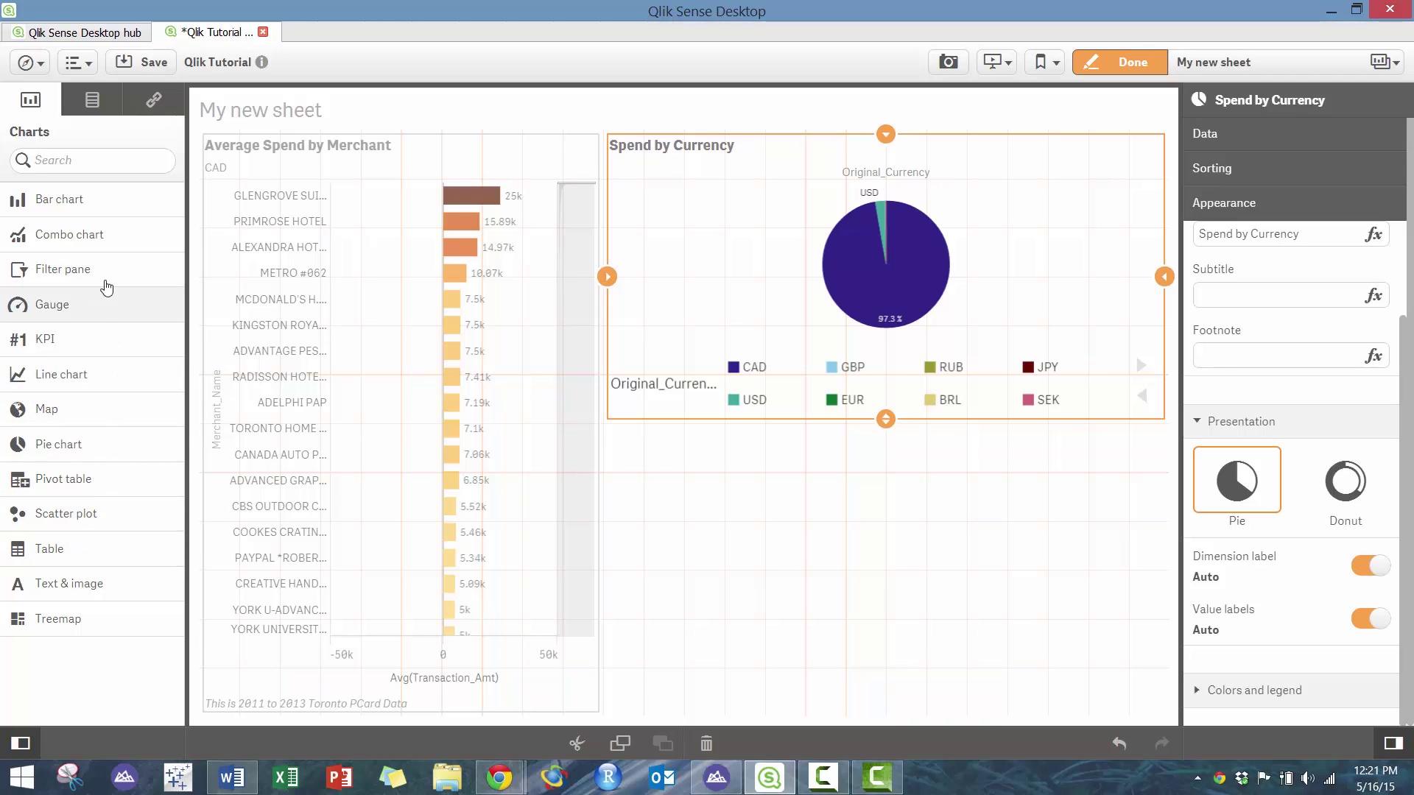
Step: Start a new master dimension from the Master items library
{"action": "left_click", "coordinate": [421, 147]}
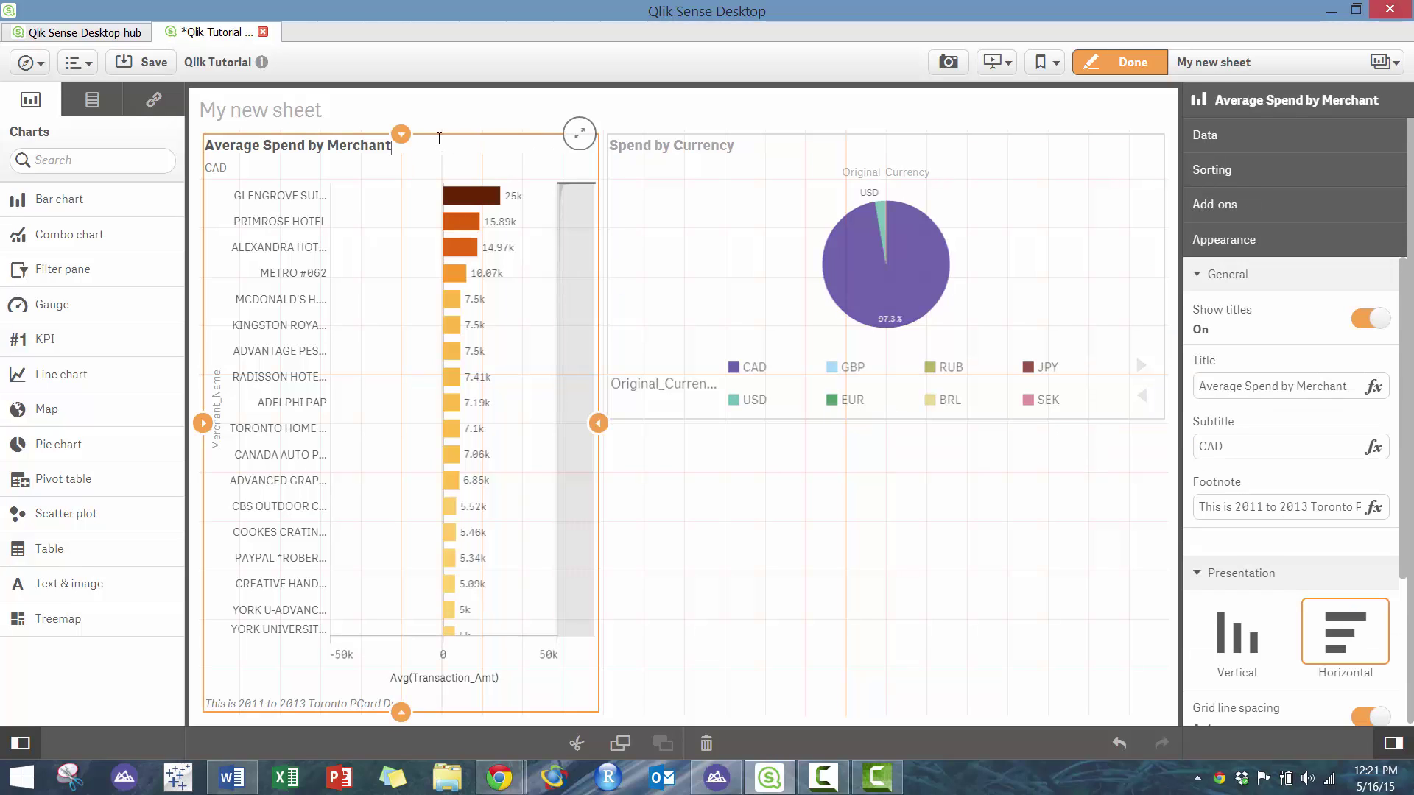
{"action": "left_click", "coordinate": [438, 136]}
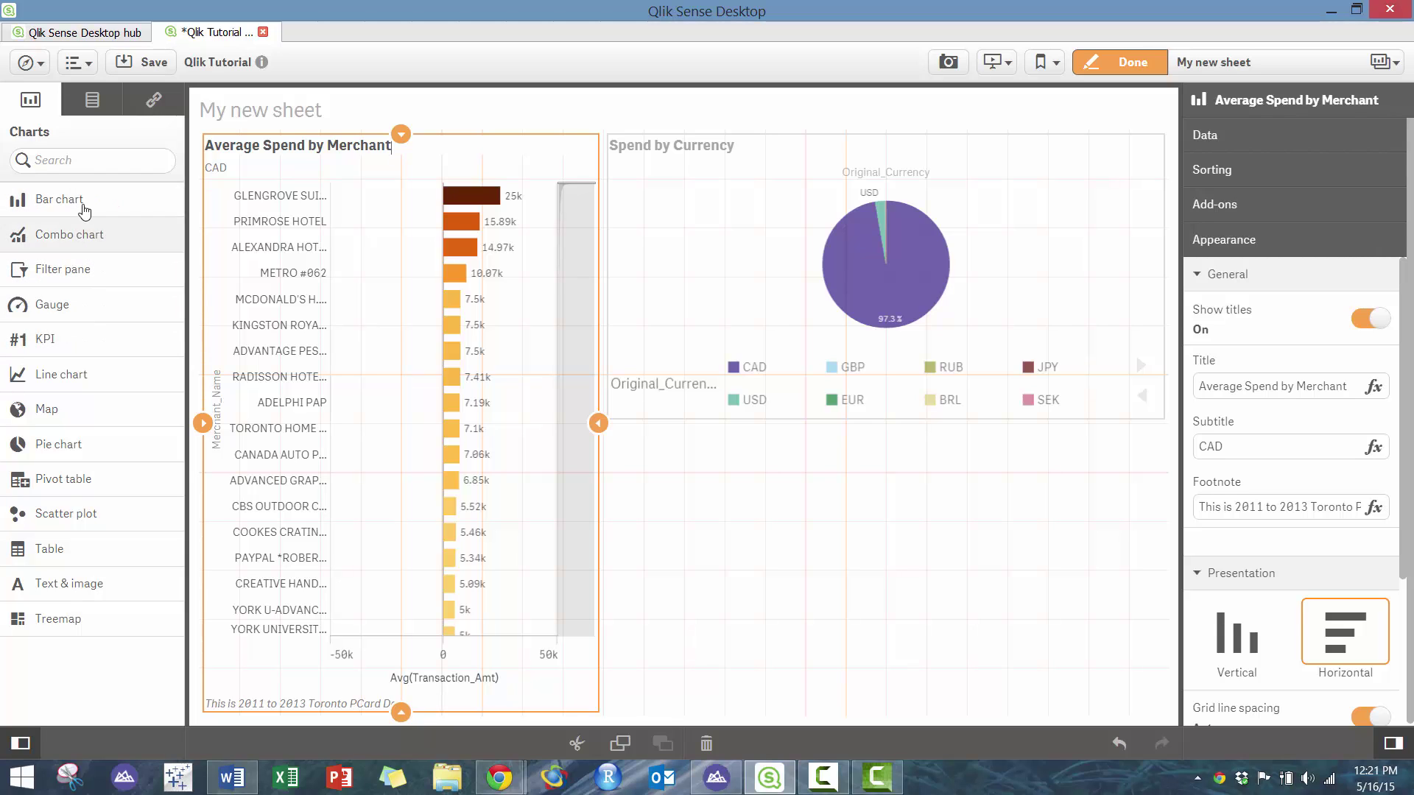
{"action": "left_click", "coordinate": [154, 103]}
{"action": "left_click", "coordinate": [77, 201]}
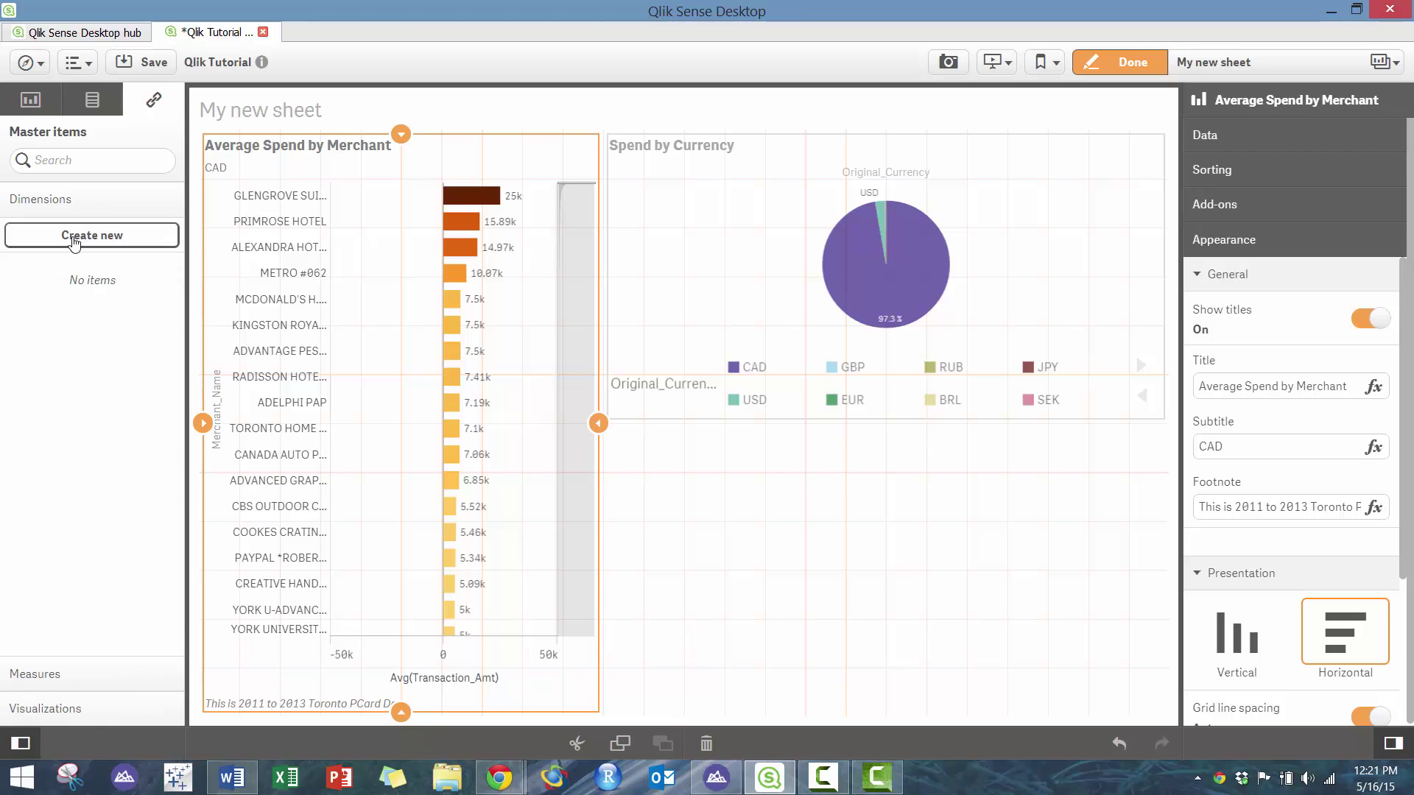
{"action": "left_click", "coordinate": [77, 243]}
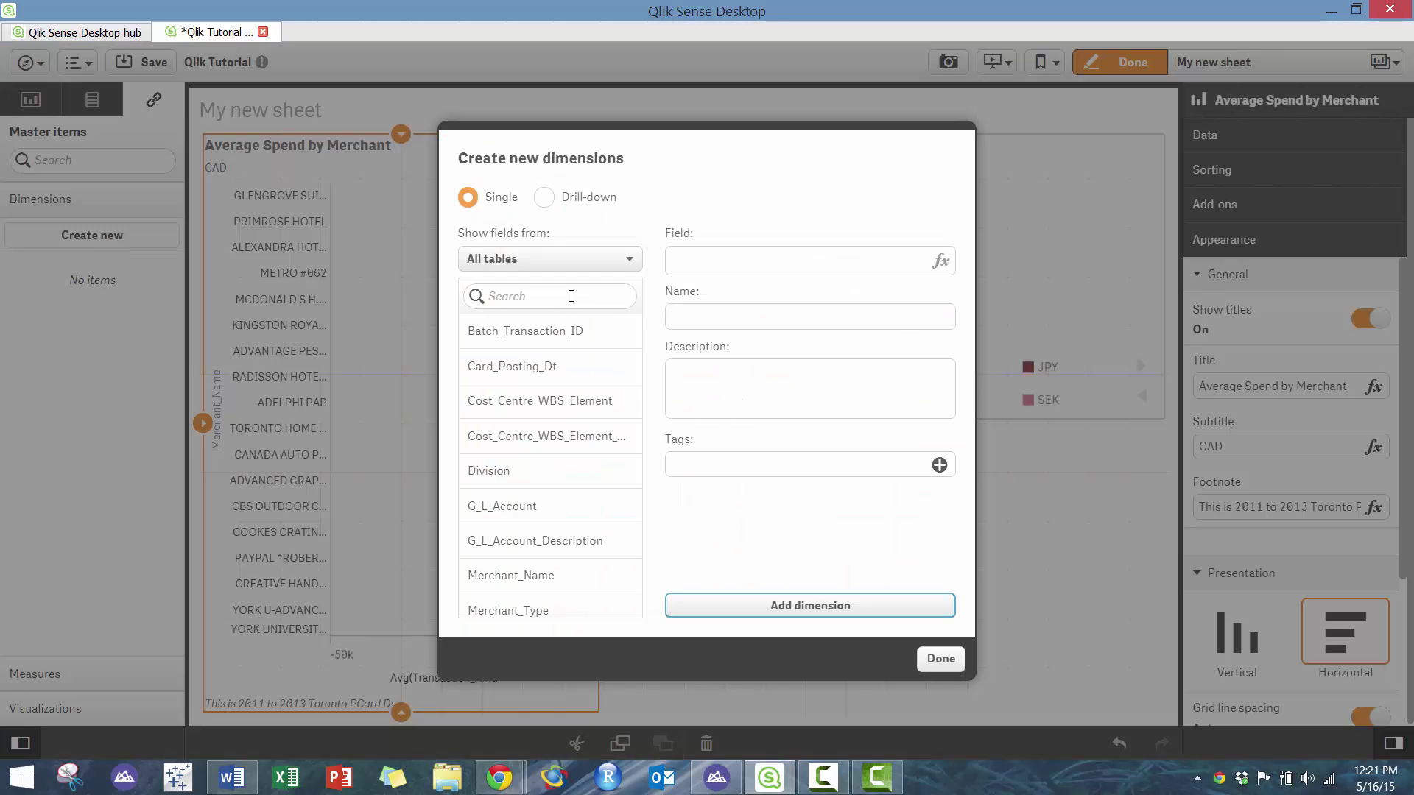
Step: Define the dimension expression as Month(Transaction_Date)
{"action": "left_click", "coordinate": [941, 262]}
{"action": "left_click", "coordinate": [217, 232]}
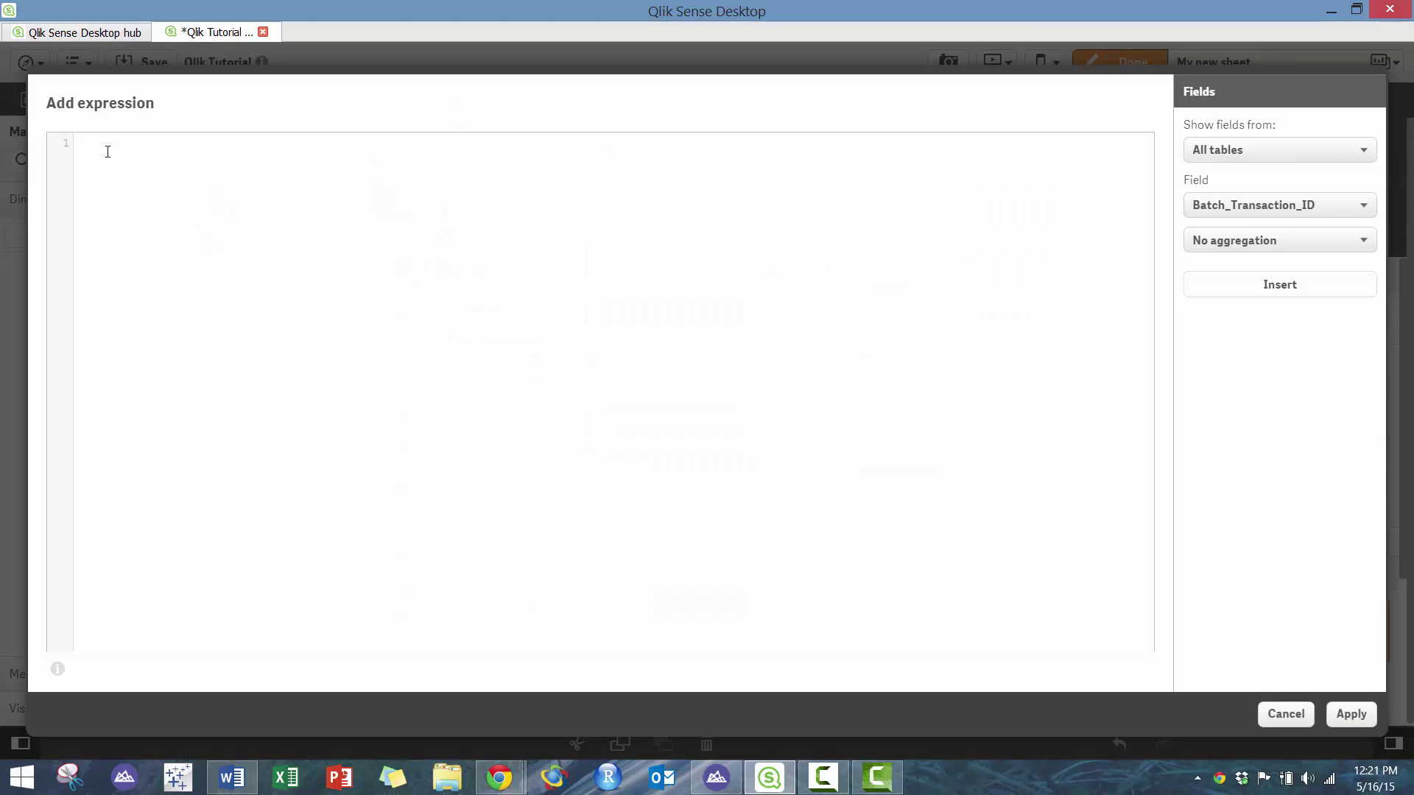
{"action": "type", "text": "Month("}
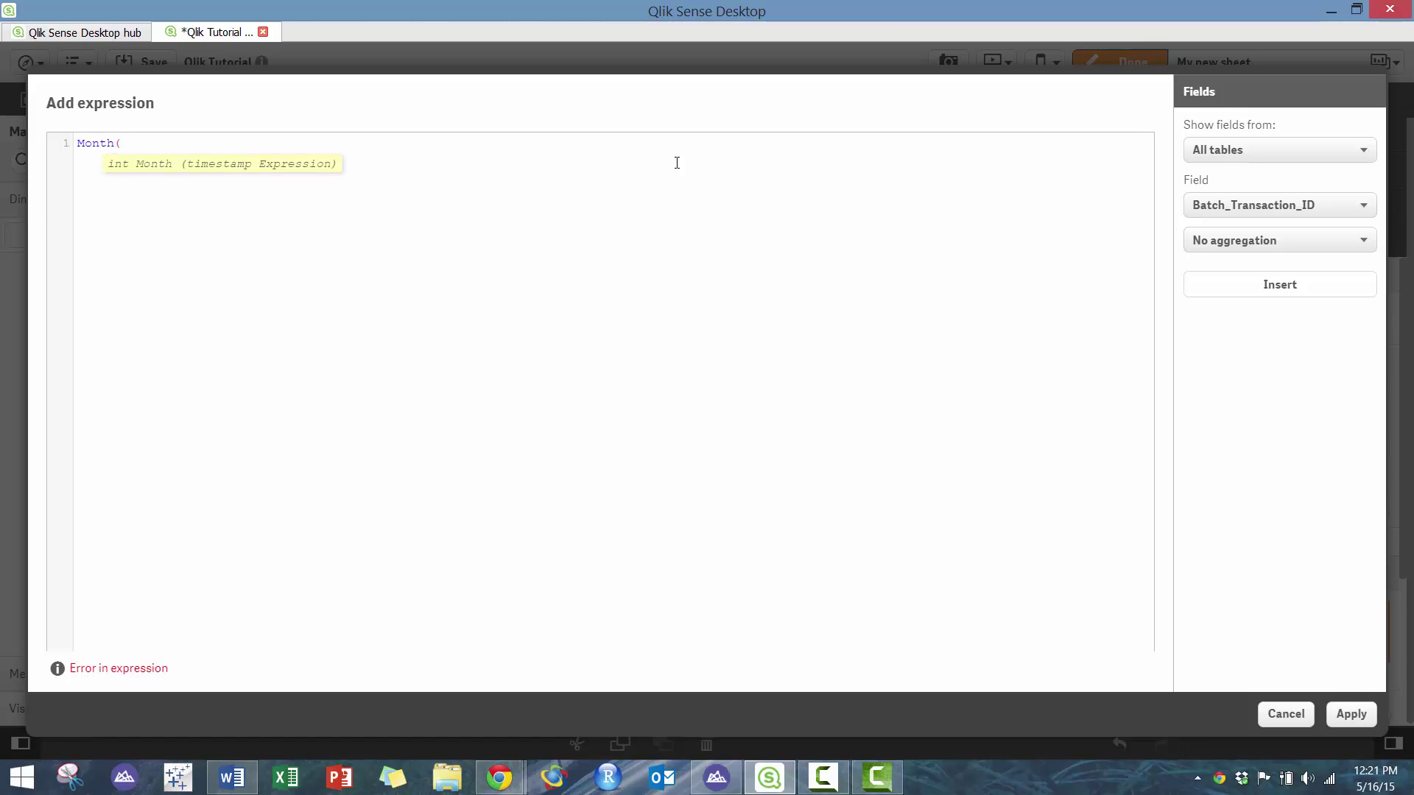
{"action": "left_click", "coordinate": [1252, 210]}
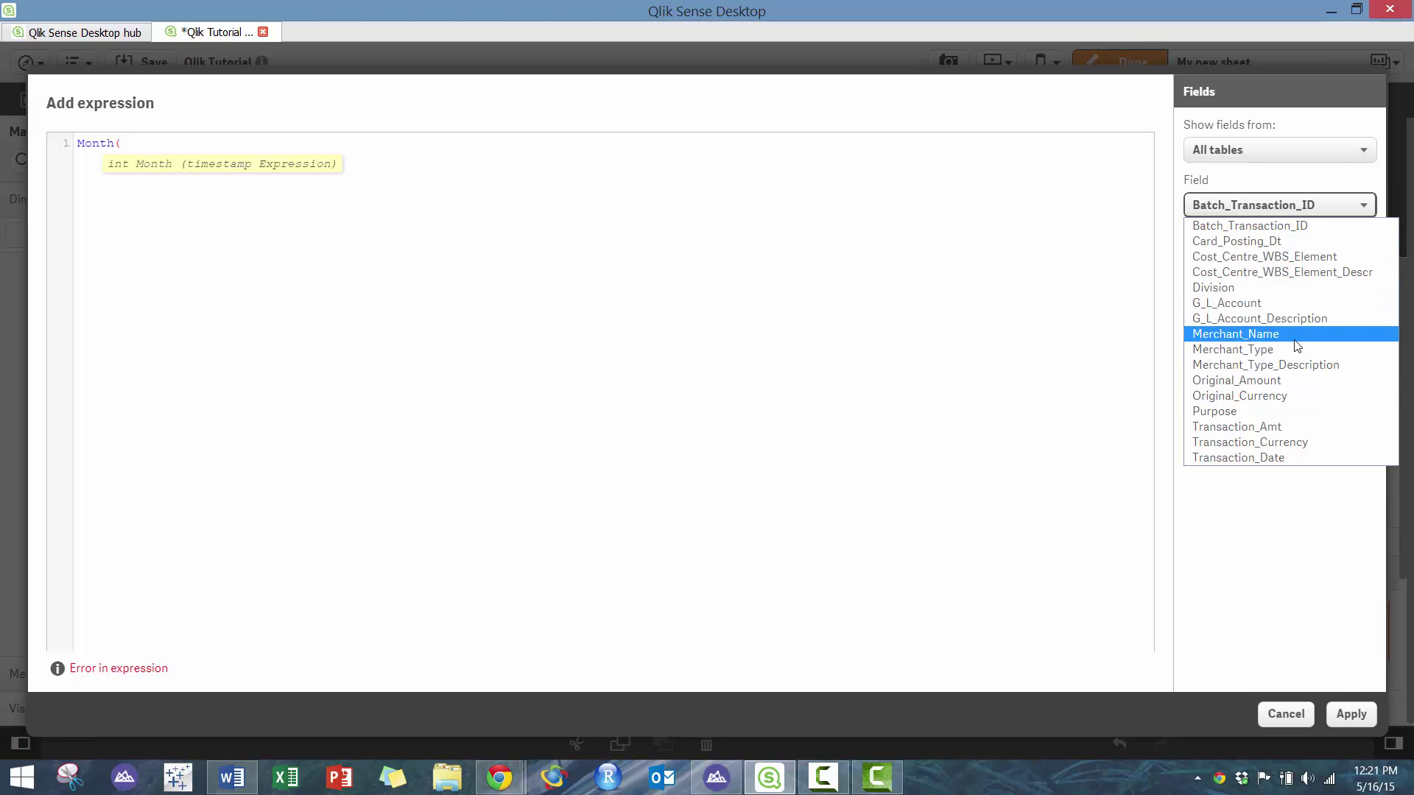
{"action": "left_click", "coordinate": [1287, 457]}
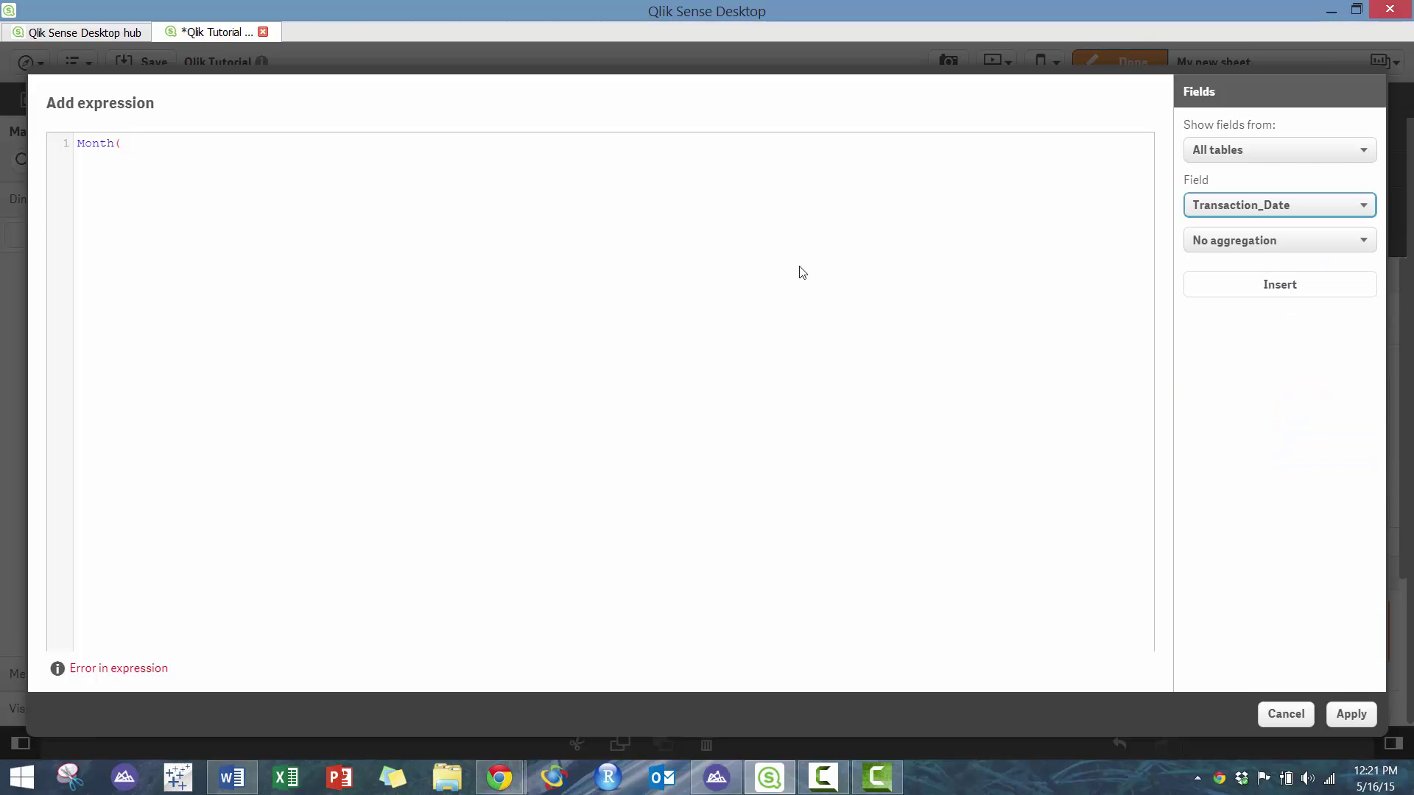
{"action": "left_click", "coordinate": [1278, 284]}
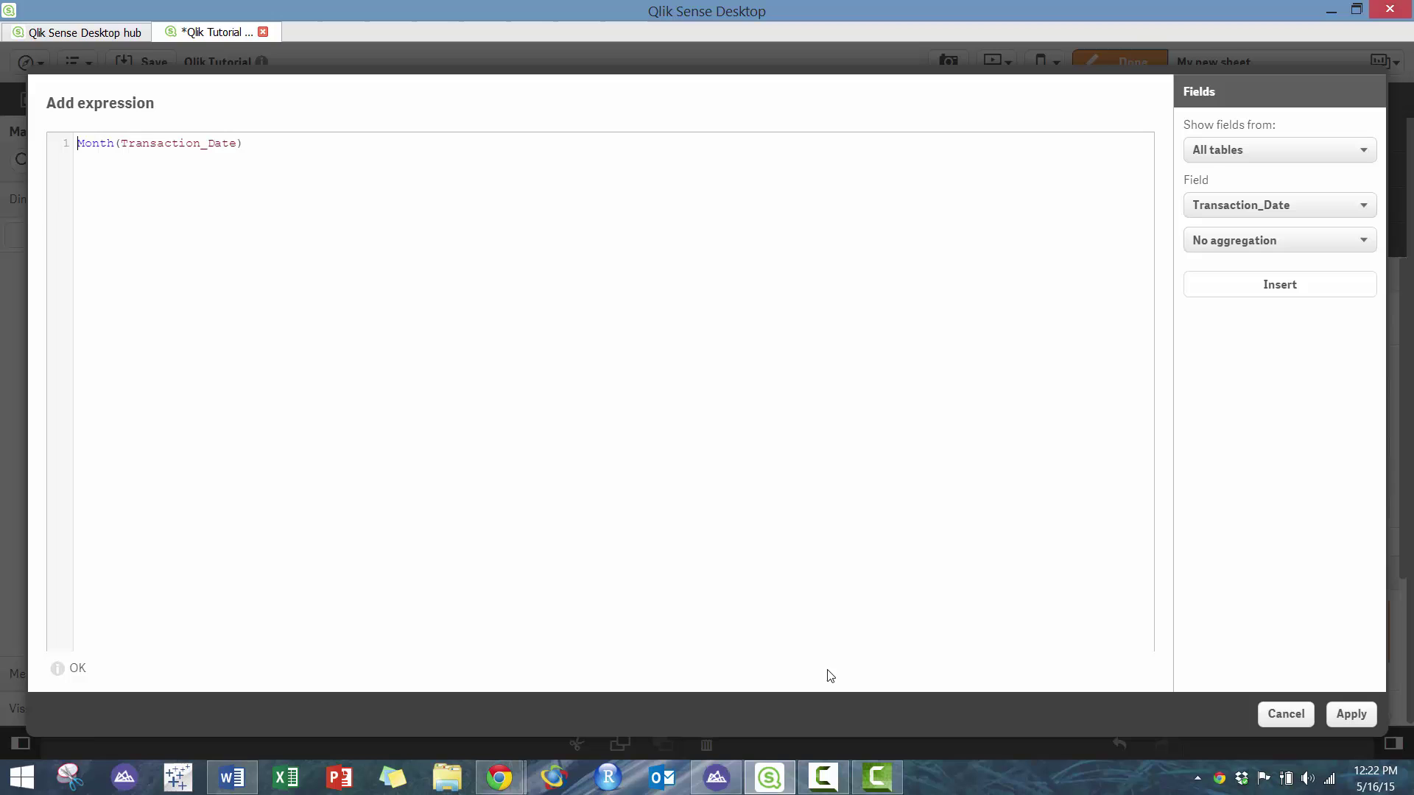
{"action": "left_click", "coordinate": [1349, 715]}
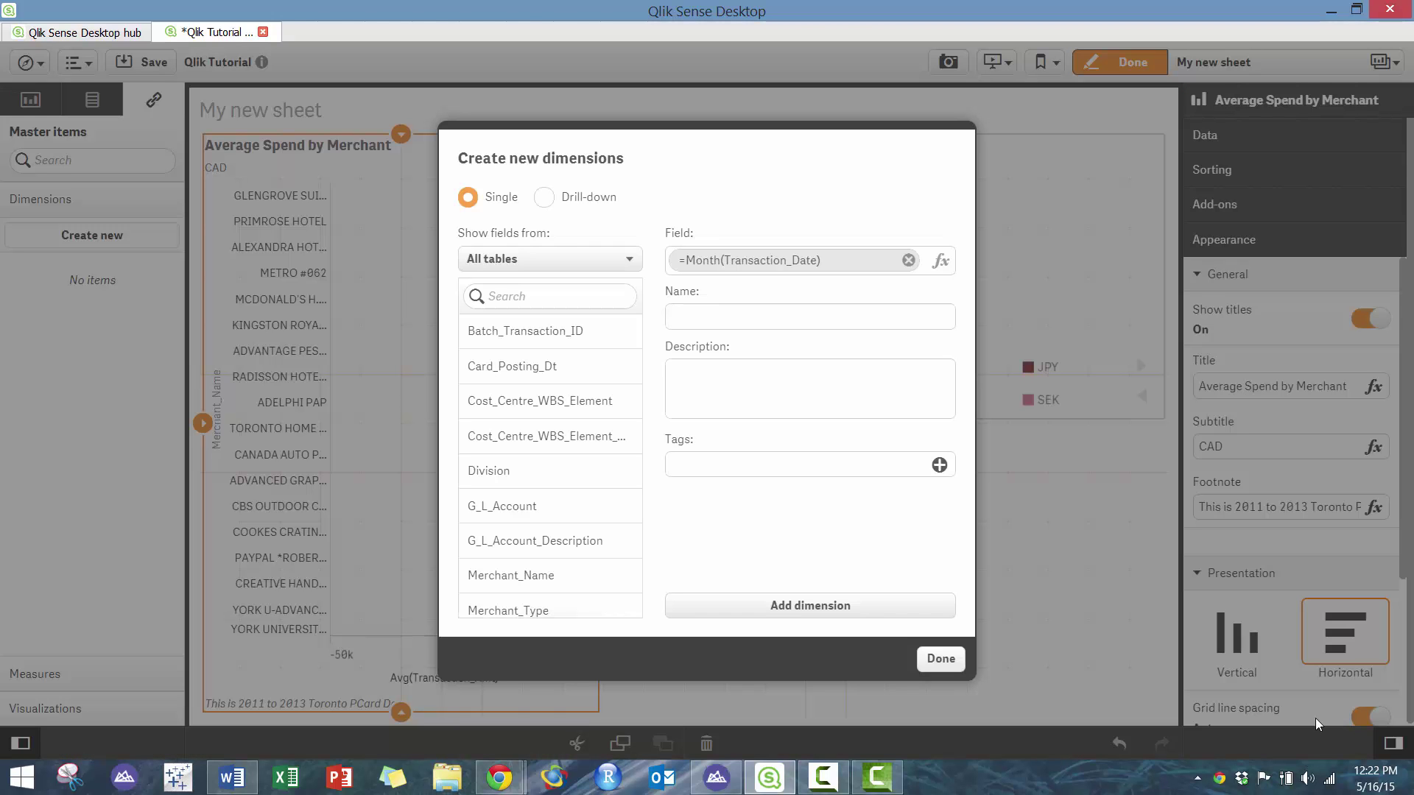
Step: Name the dimension Transaction Month and add it to the master dimensions
{"action": "left_click", "coordinate": [730, 314]}
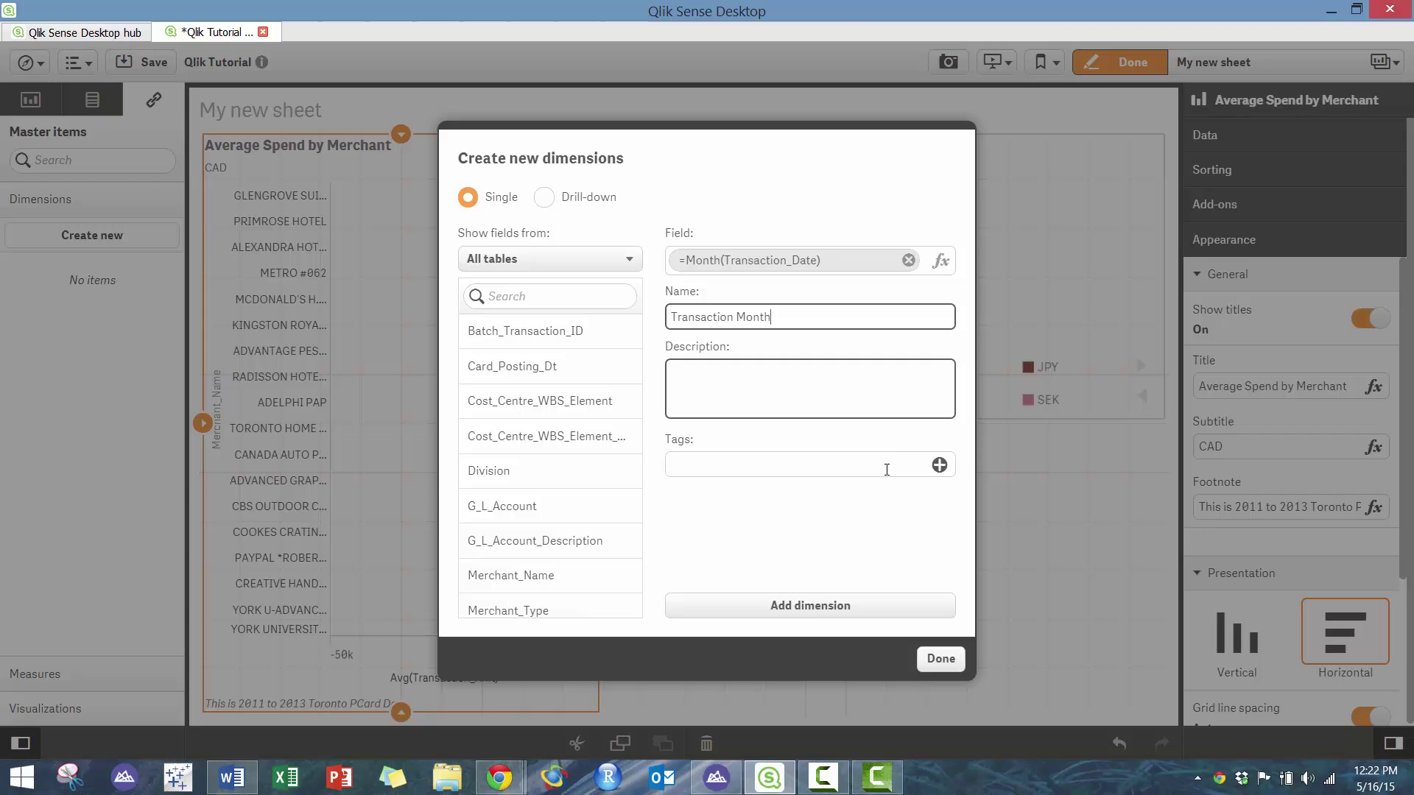
{"action": "left_click", "coordinate": [806, 605]}
{"action": "left_click", "coordinate": [940, 658]}
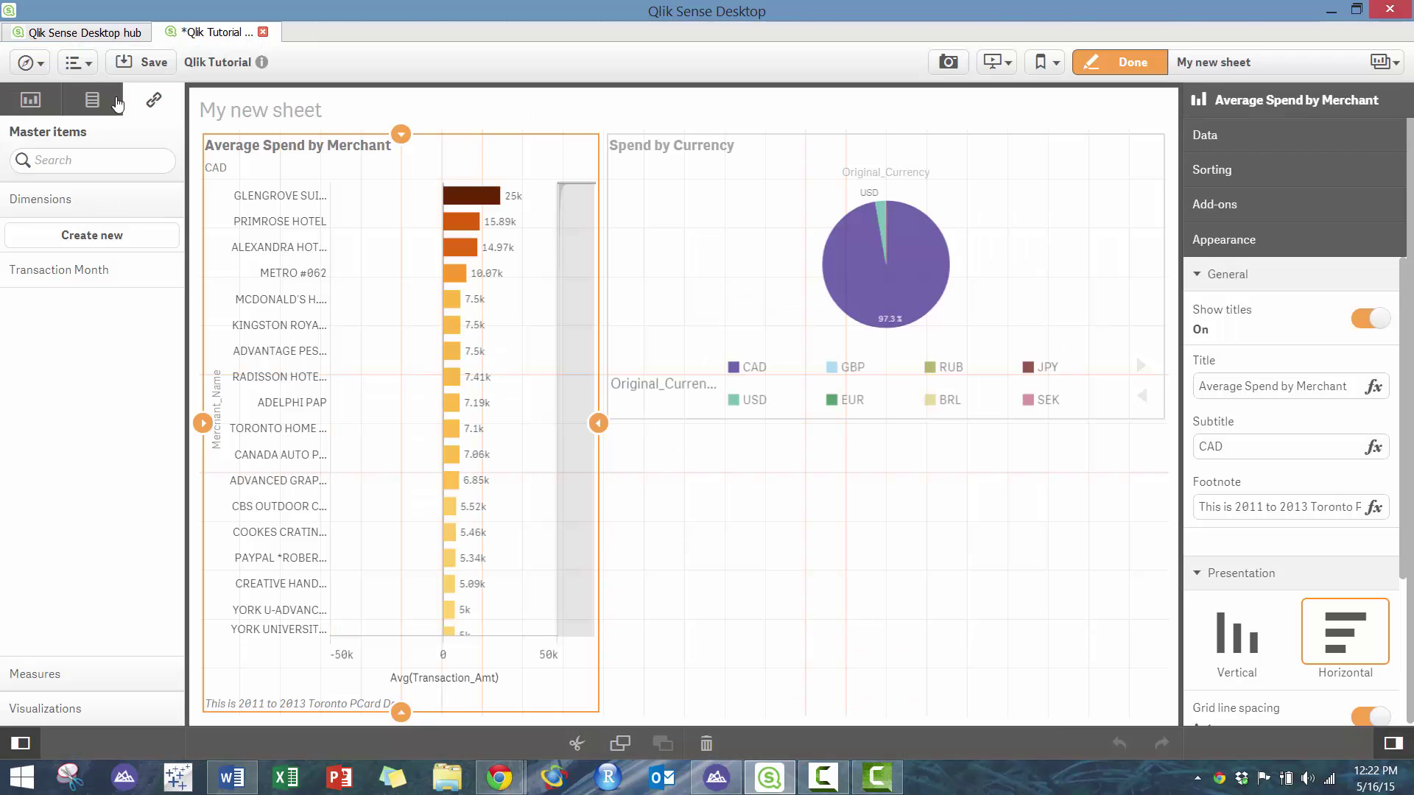
Step: Place a line chart below the pie chart plotting Sum(Transaction_Amt) by Transaction Month
{"action": "left_click", "coordinate": [30, 99]}
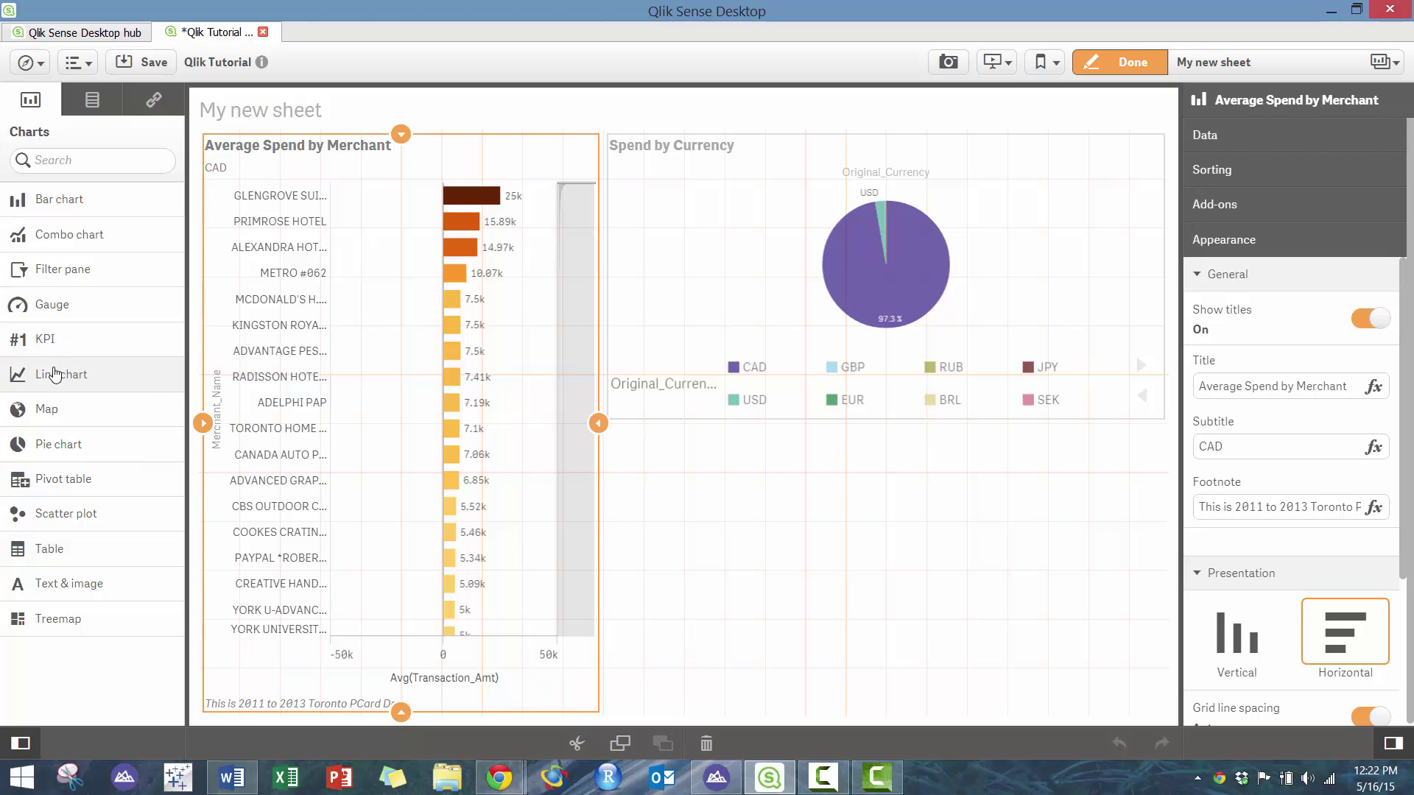
{"action": "left_click_drag", "start_coordinate": [55, 376], "coordinate": [886, 587]}
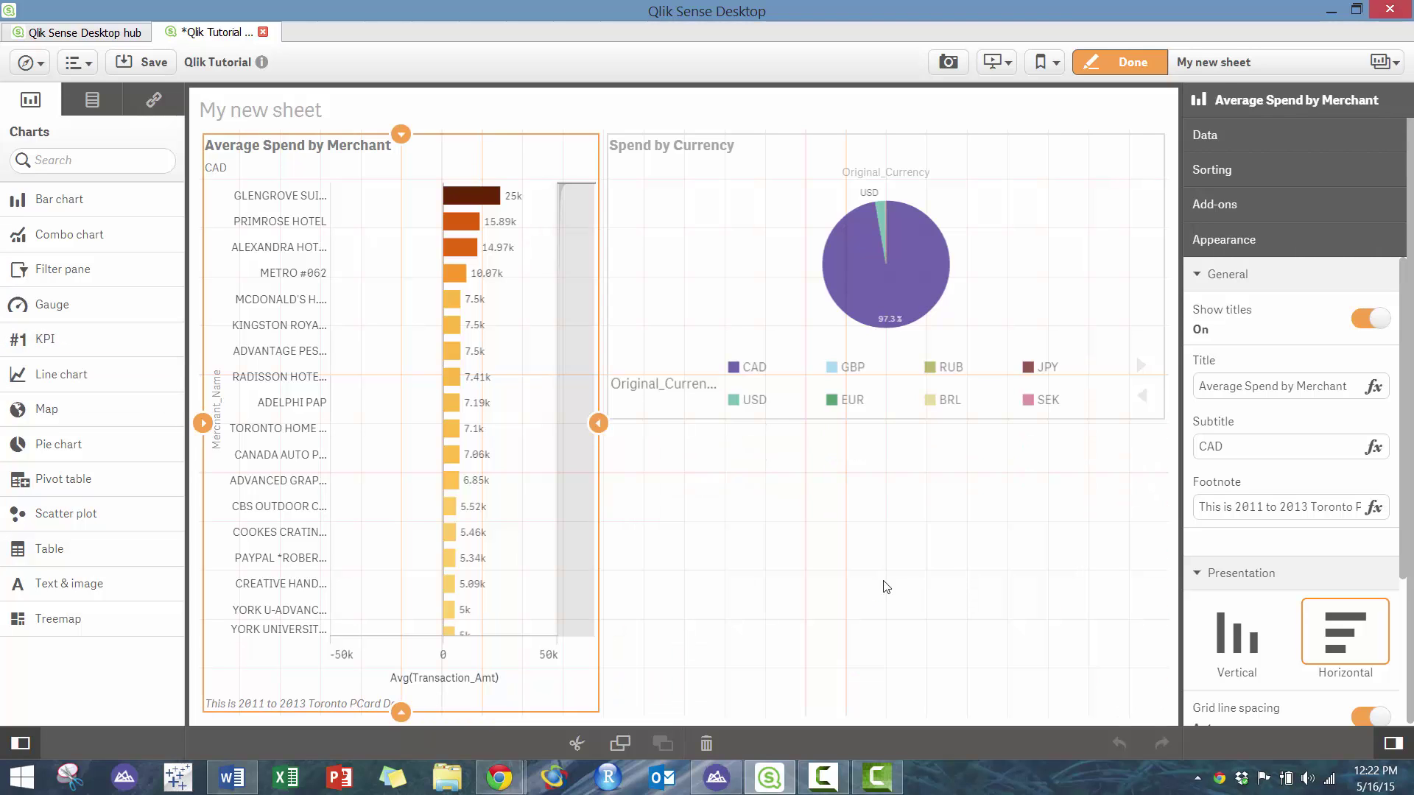
{"action": "left_click", "coordinate": [860, 579]}
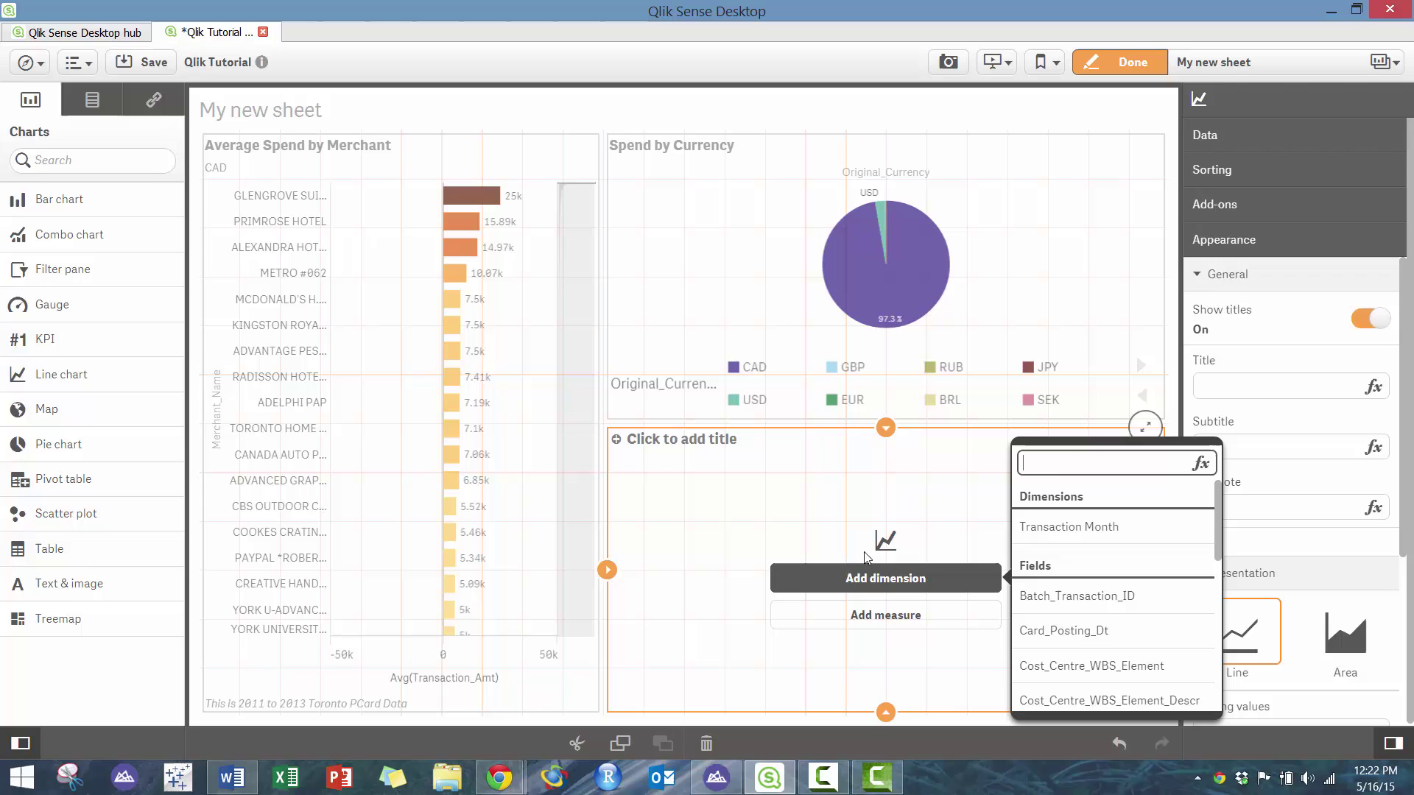
{"action": "left_click", "coordinate": [1138, 528]}
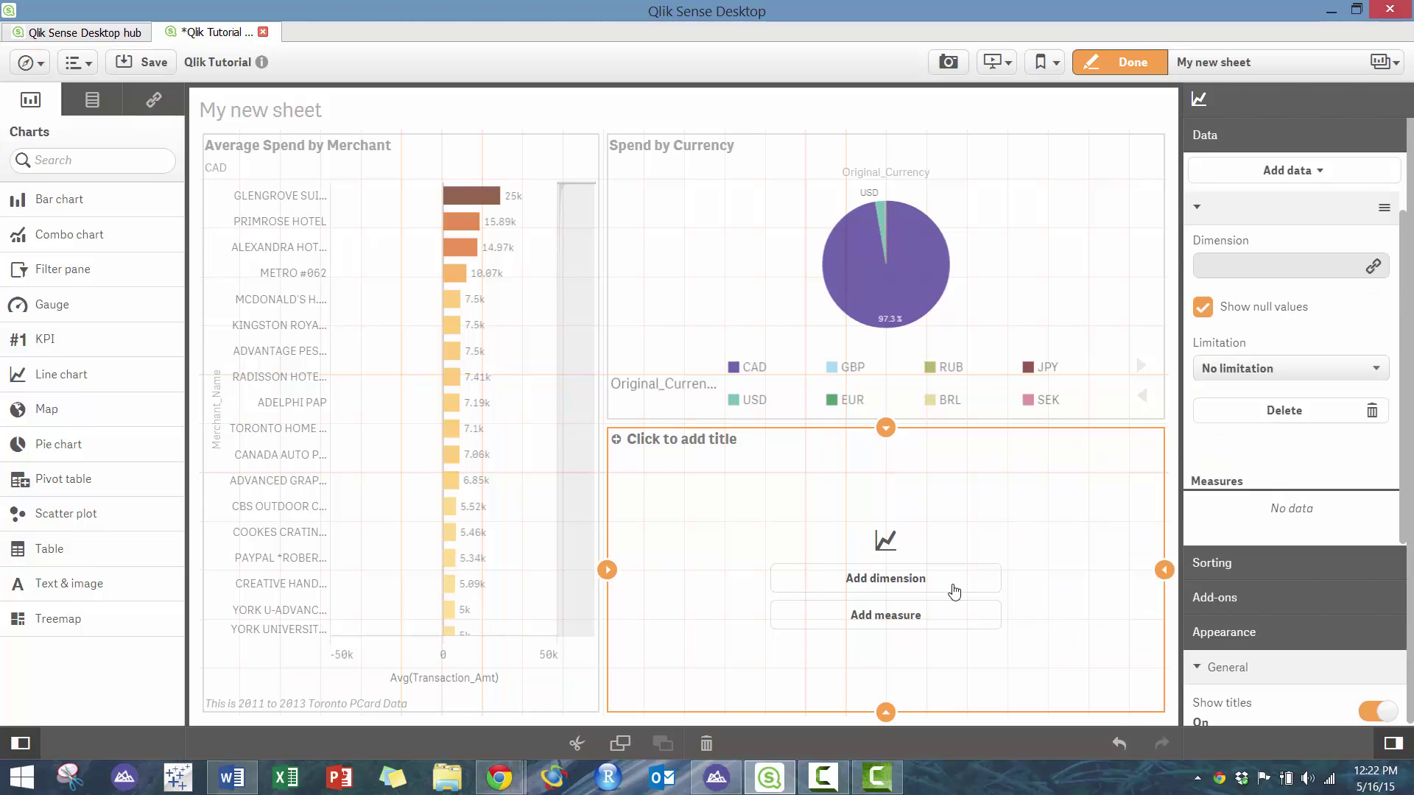
{"action": "left_click", "coordinate": [894, 616]}
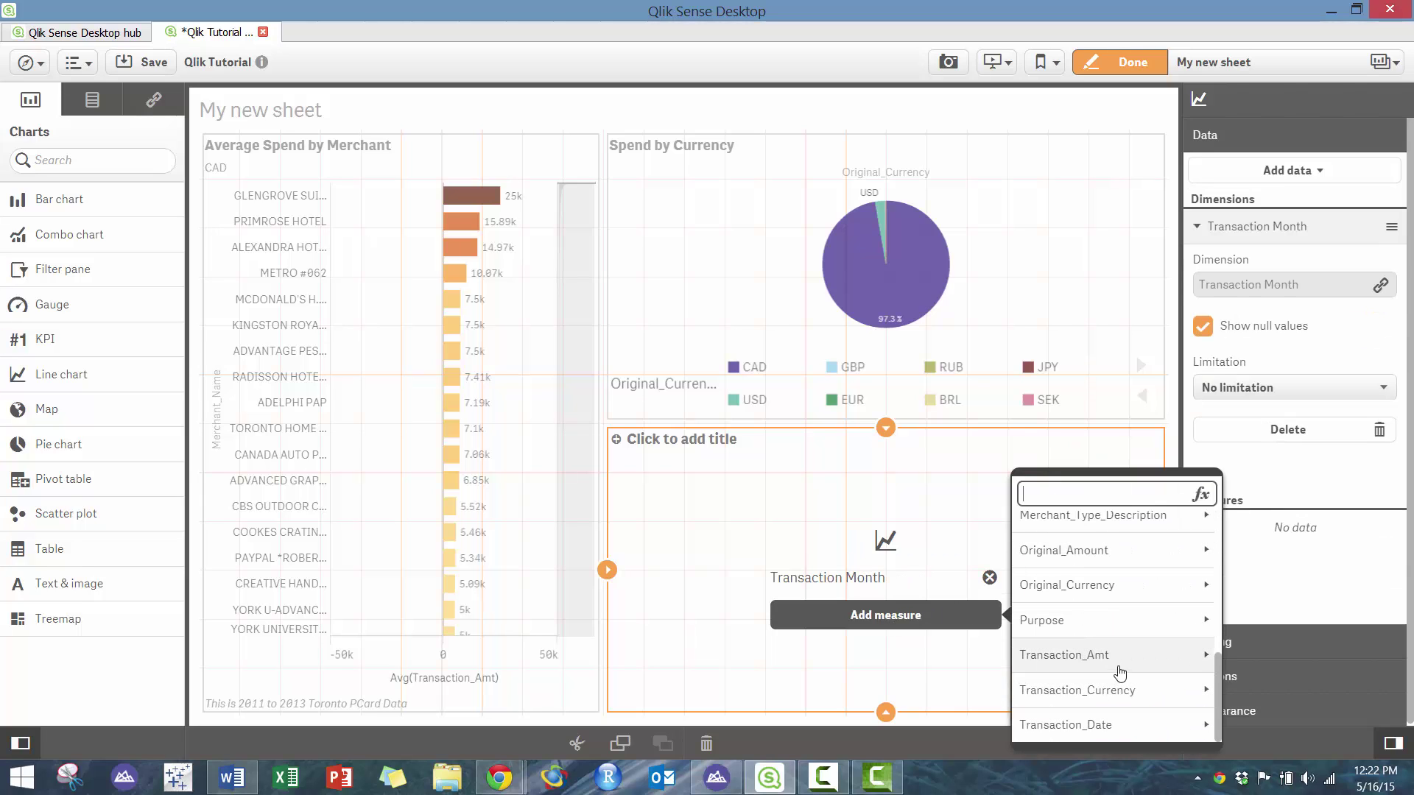
{"action": "left_click", "coordinate": [1119, 670]}
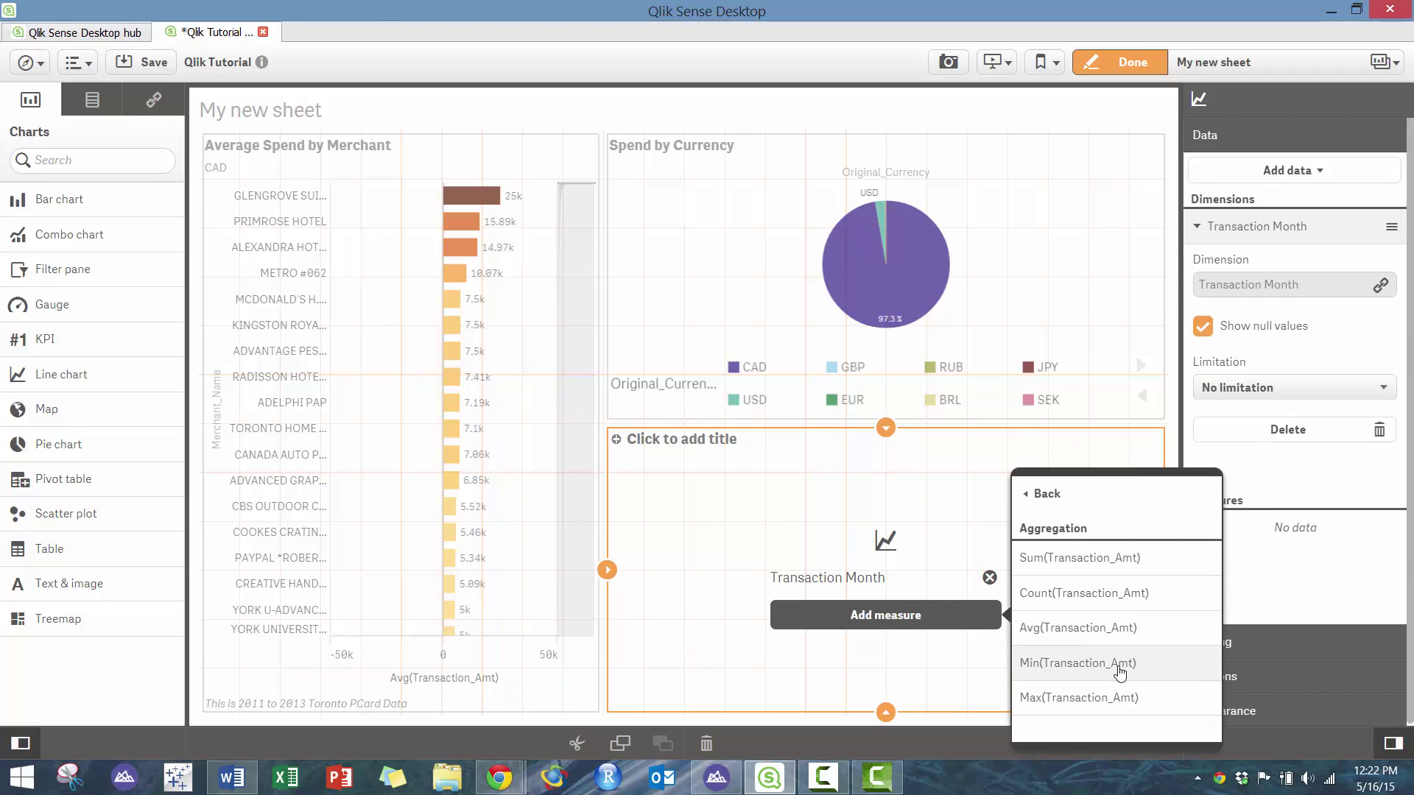
{"action": "left_click", "coordinate": [1123, 565]}
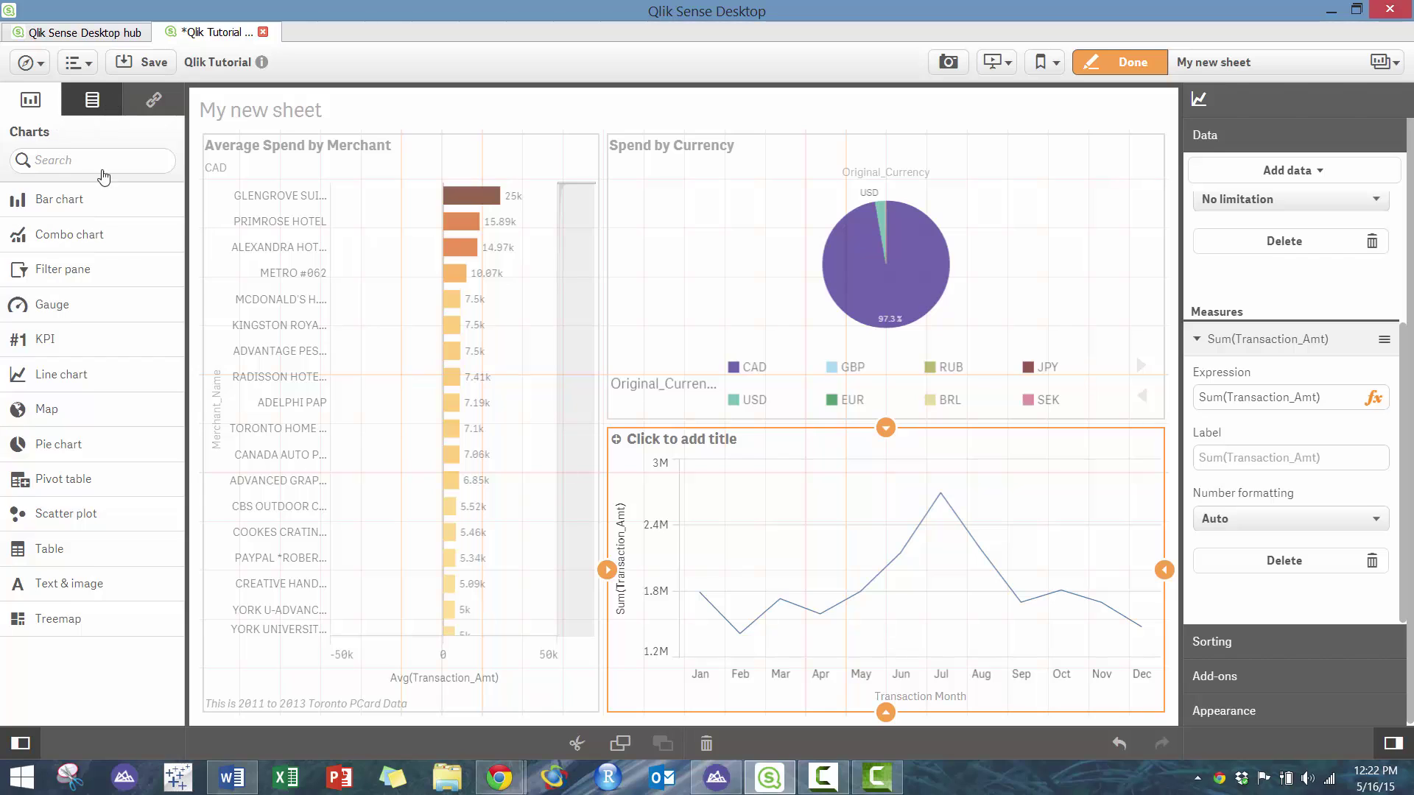
Step: Add Division as a second line chart dimension, then undo it with Ctrl+Z
{"action": "left_click", "coordinate": [92, 99]}
{"action": "left_click_drag", "start_coordinate": [78, 430], "coordinate": [864, 573]}
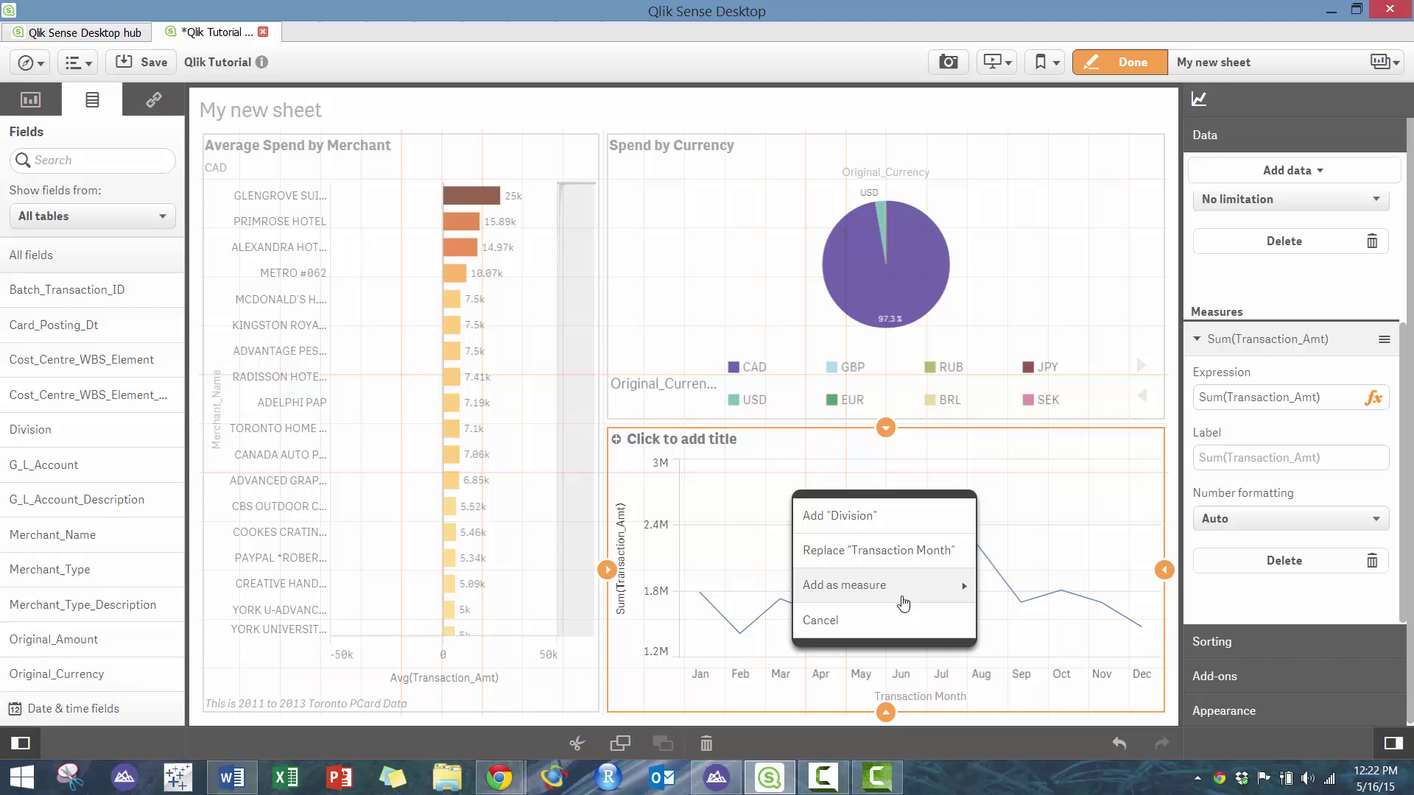
{"action": "left_click", "coordinate": [893, 529]}
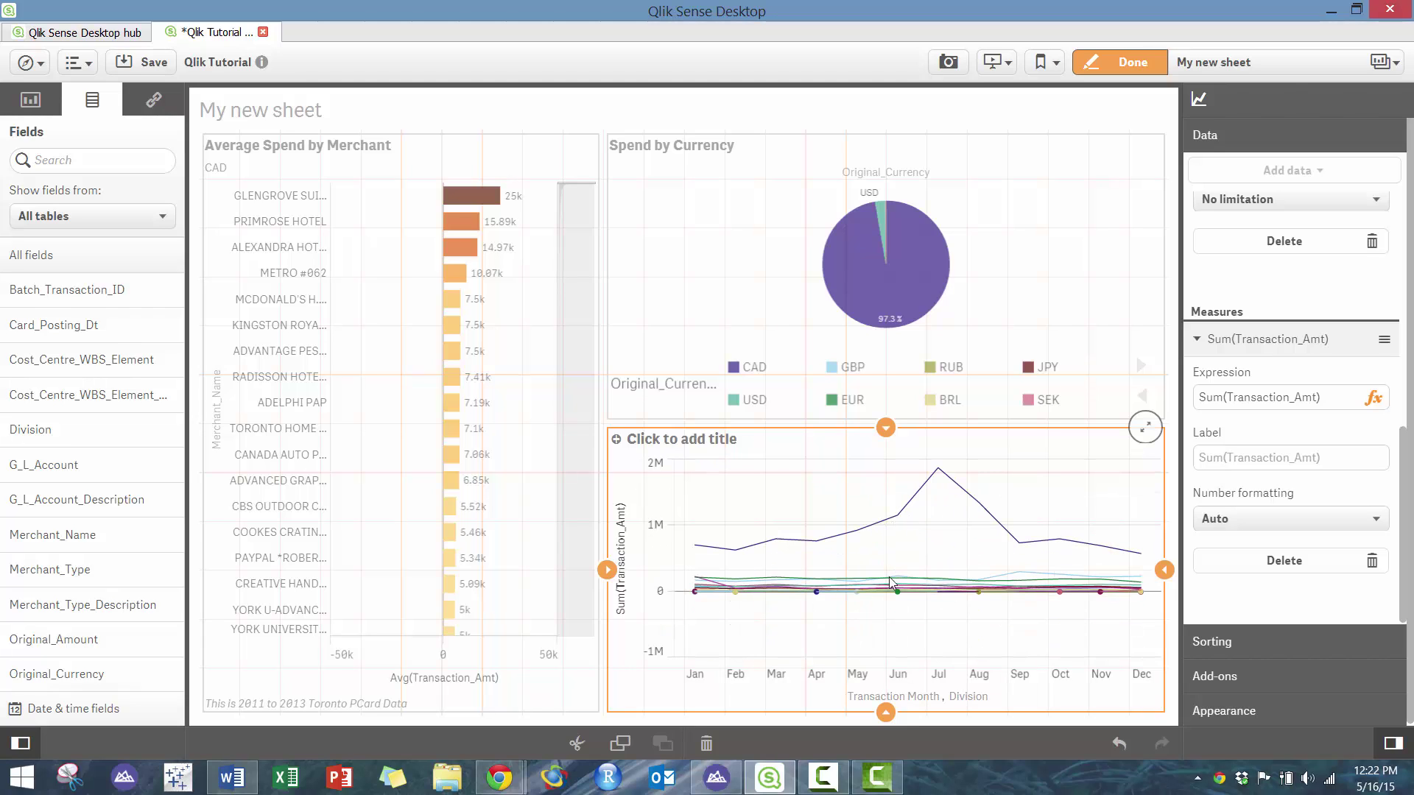
{"action": "key", "text": "ctrl+z"}
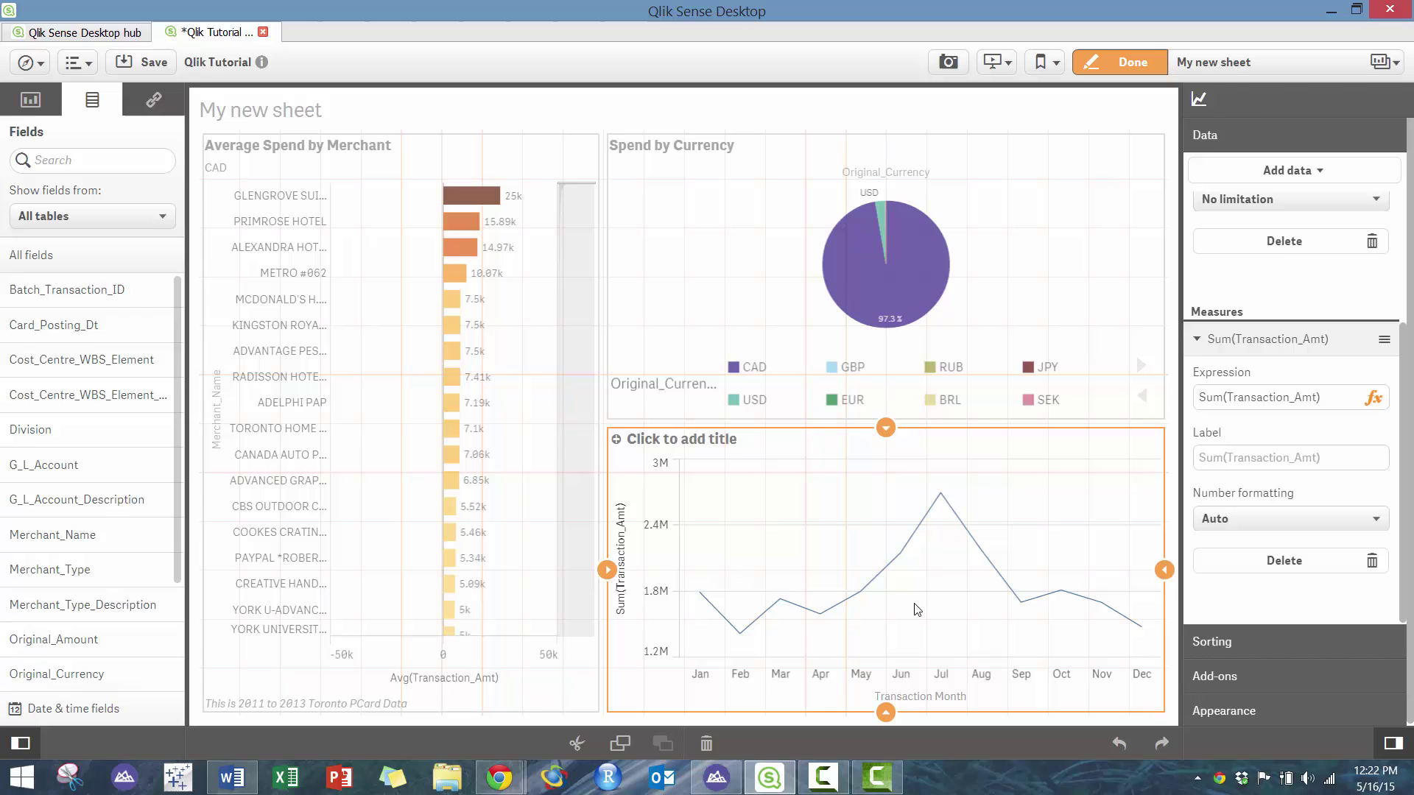
Step: Create master dimension 'Transaction Year' with the expression Year(Transaction_Date)
{"action": "left_click", "coordinate": [153, 107]}
{"action": "left_click", "coordinate": [68, 237]}
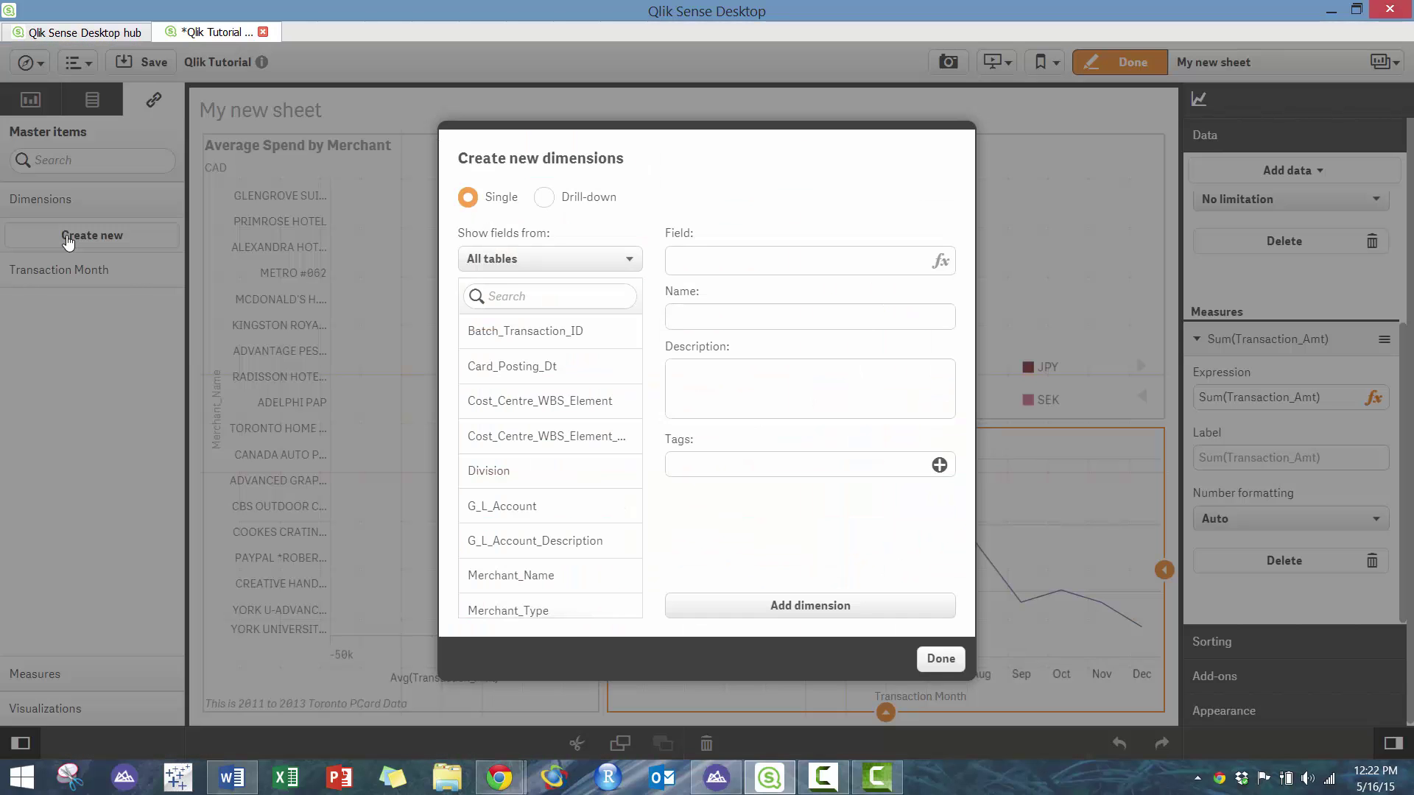
{"action": "left_click", "coordinate": [938, 261]}
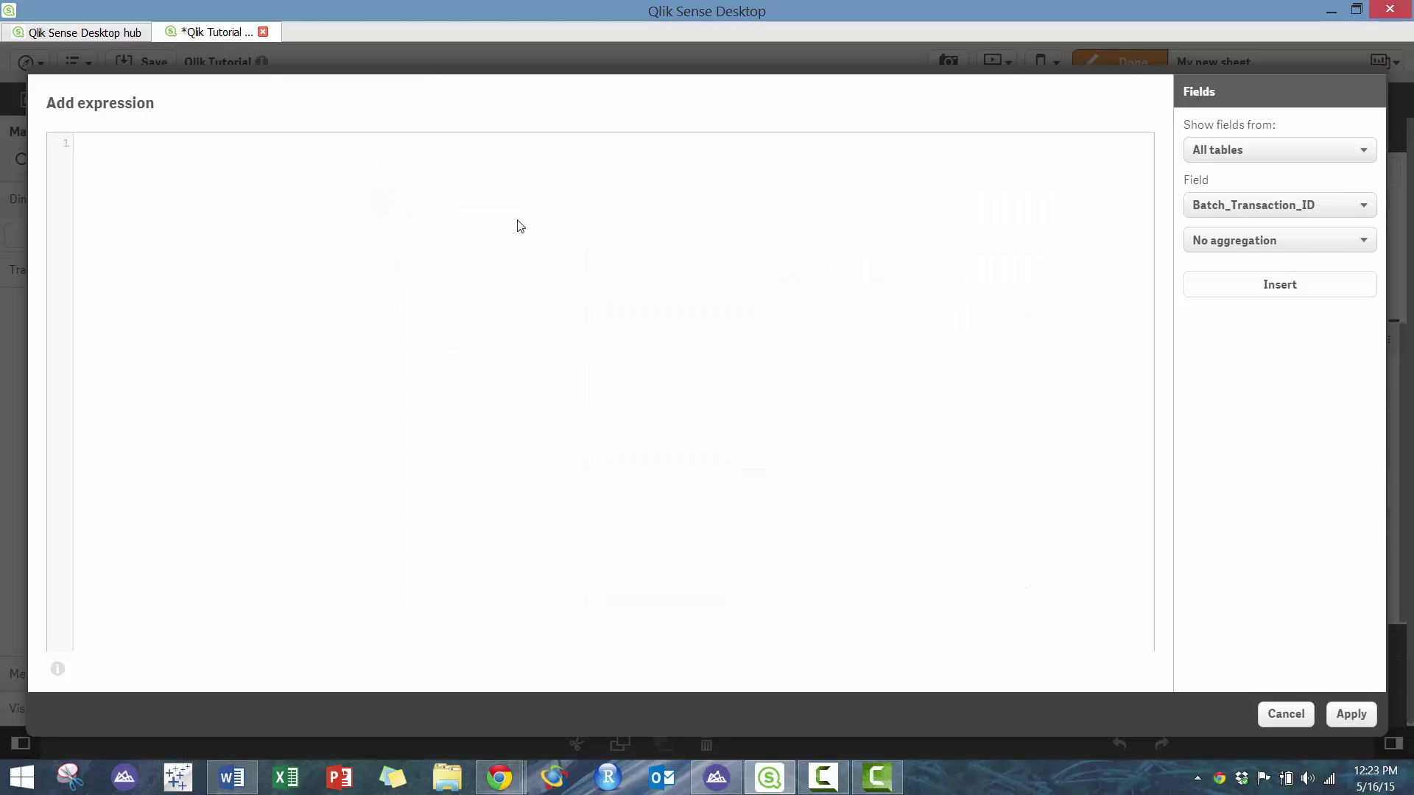
{"action": "left_click", "coordinate": [1243, 212]}
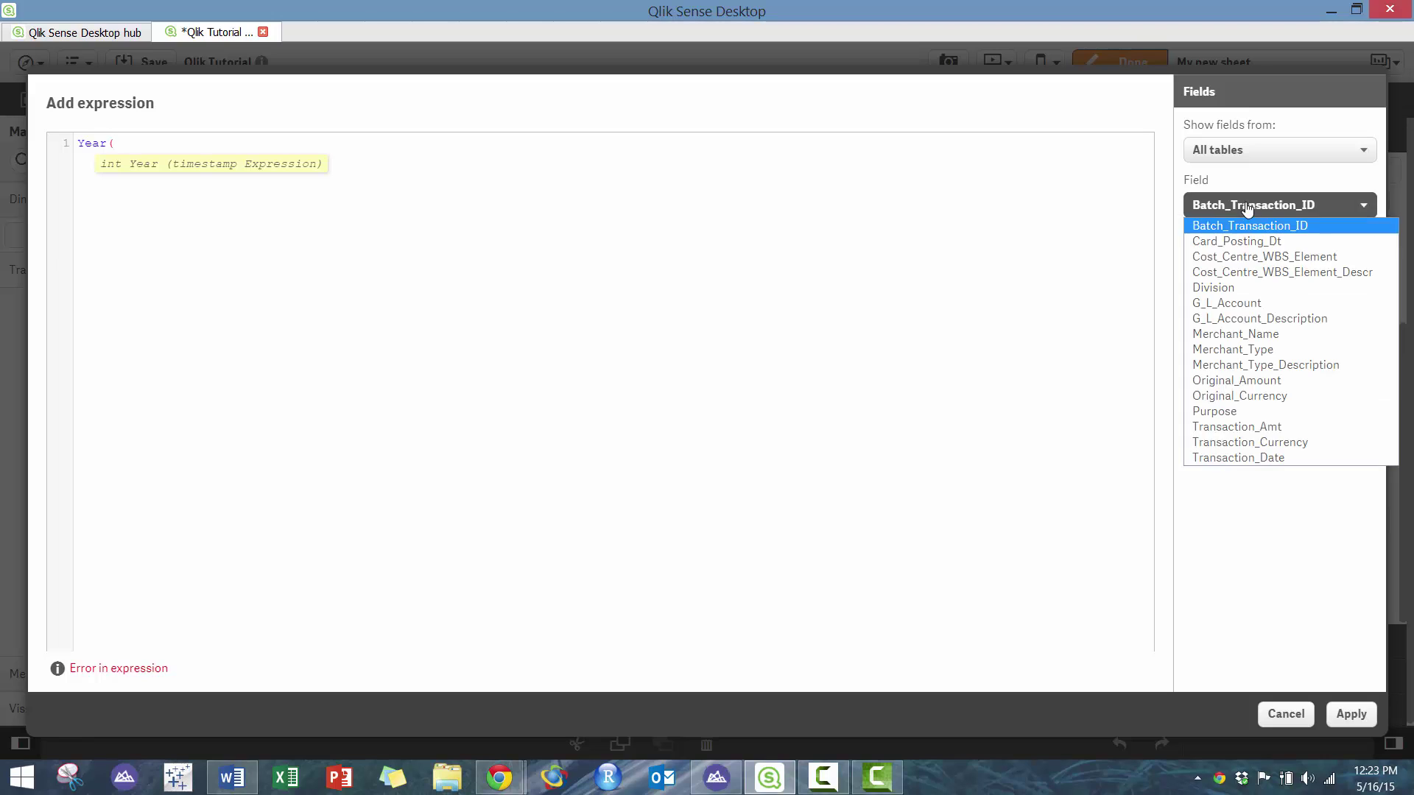
{"action": "left_click", "coordinate": [1226, 460]}
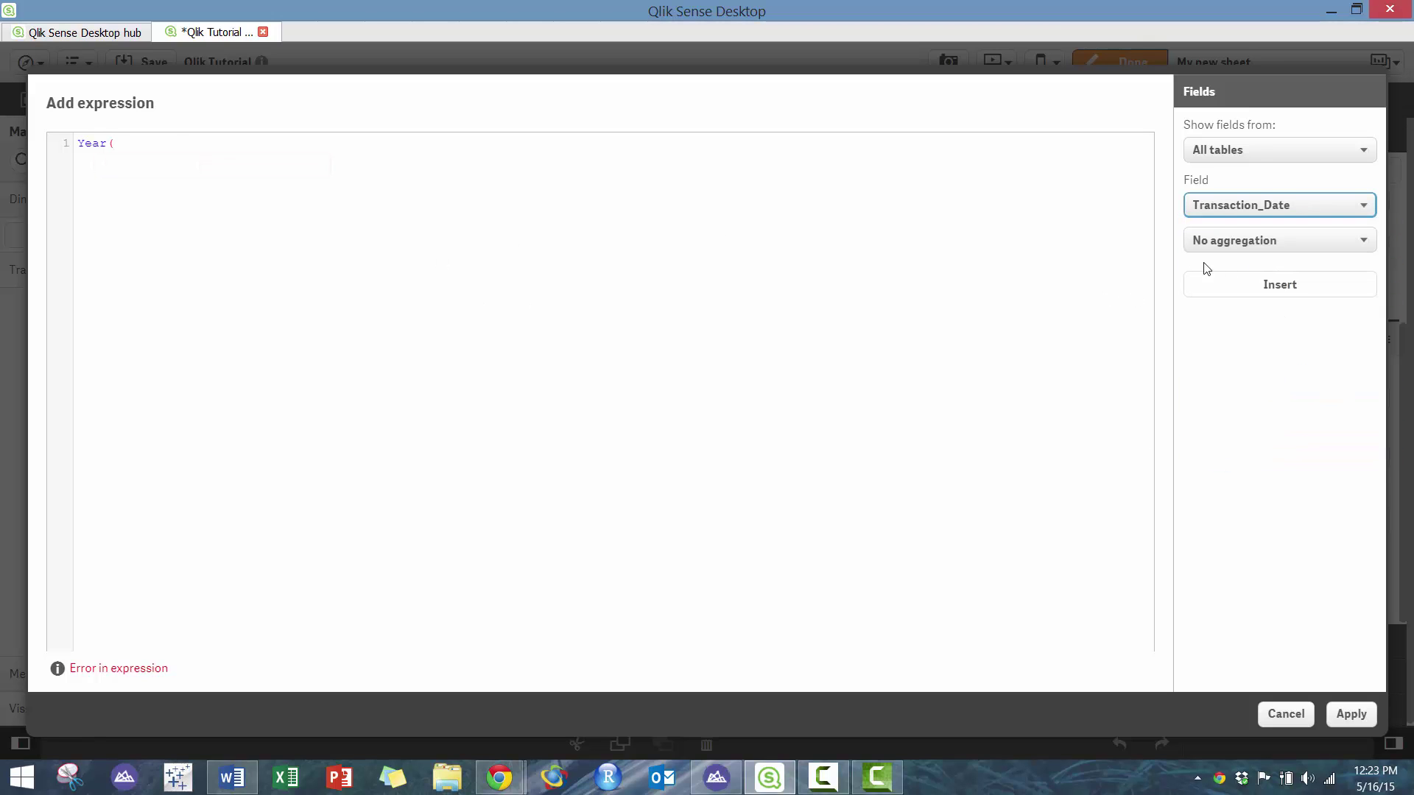
{"action": "left_click", "coordinate": [1215, 285]}
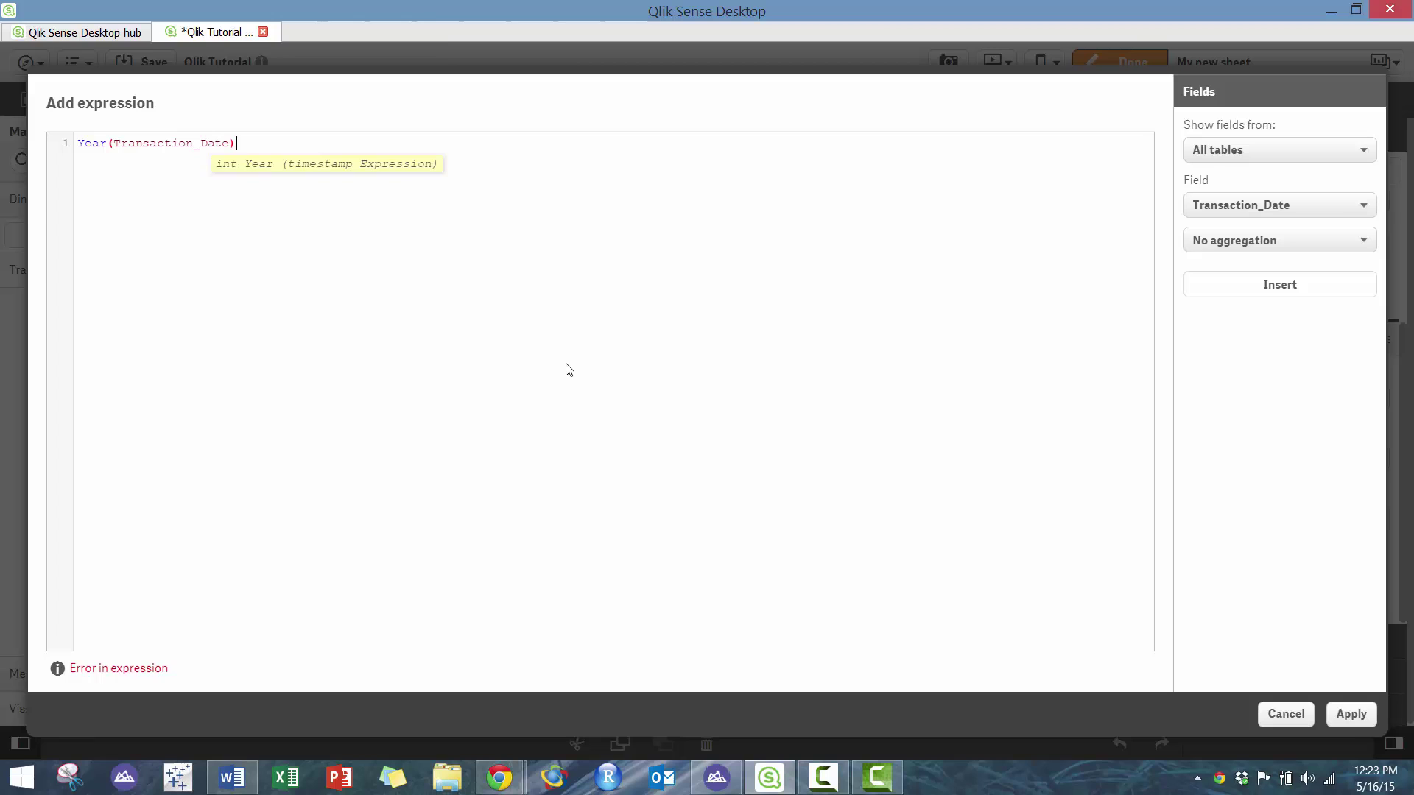
{"action": "left_click", "coordinate": [1349, 716]}
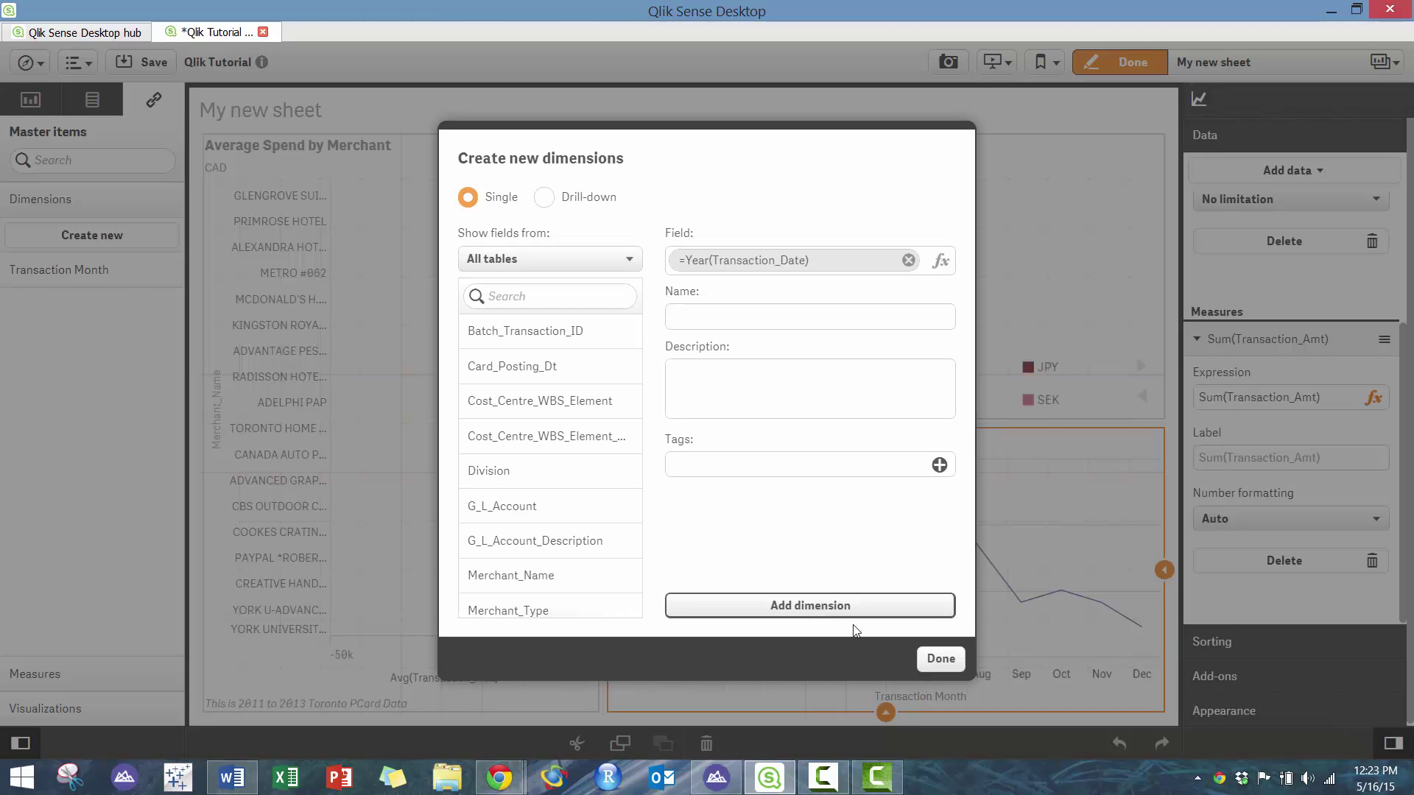
{"action": "left_click", "coordinate": [739, 310]}
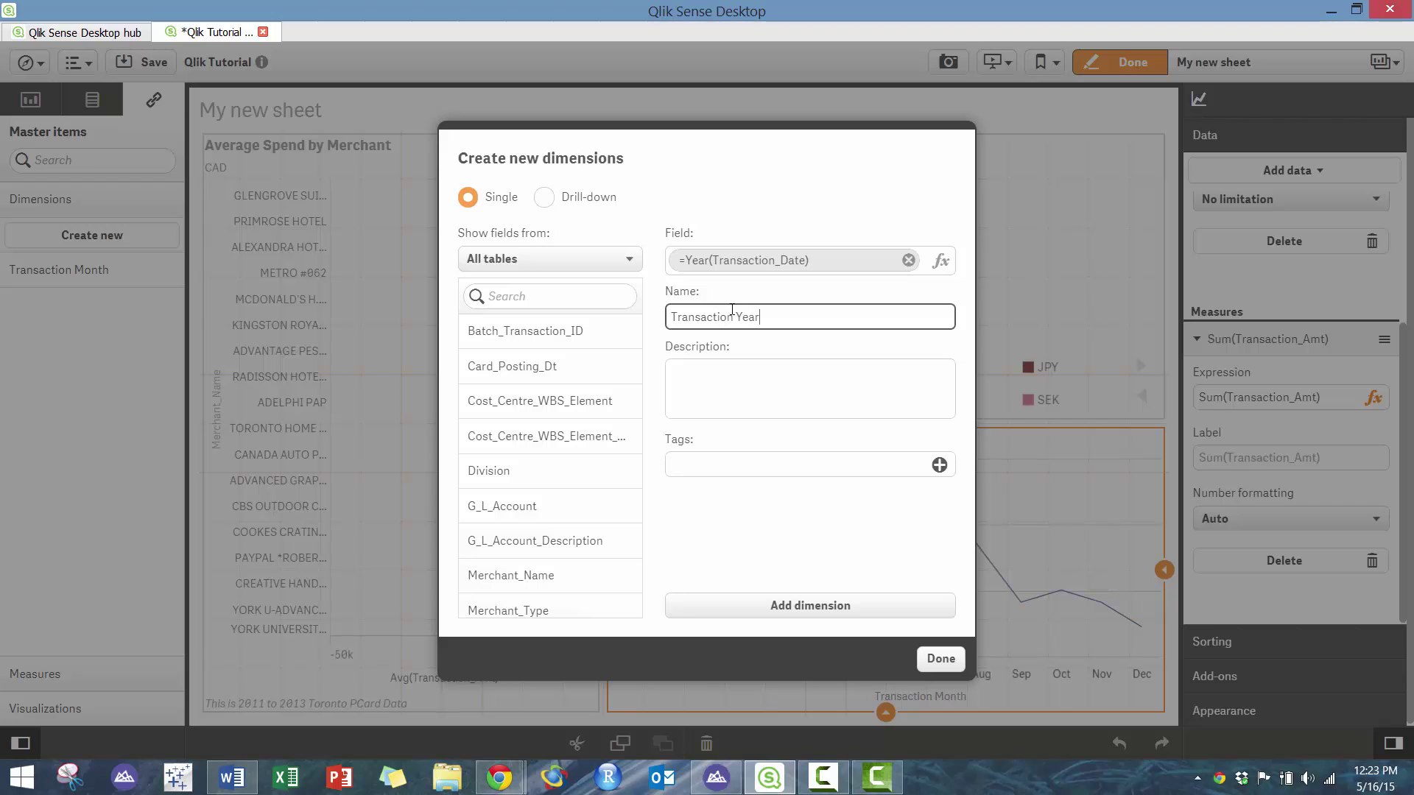
{"action": "type", "text": "Transaction Year"}
{"action": "left_click", "coordinate": [783, 610]}
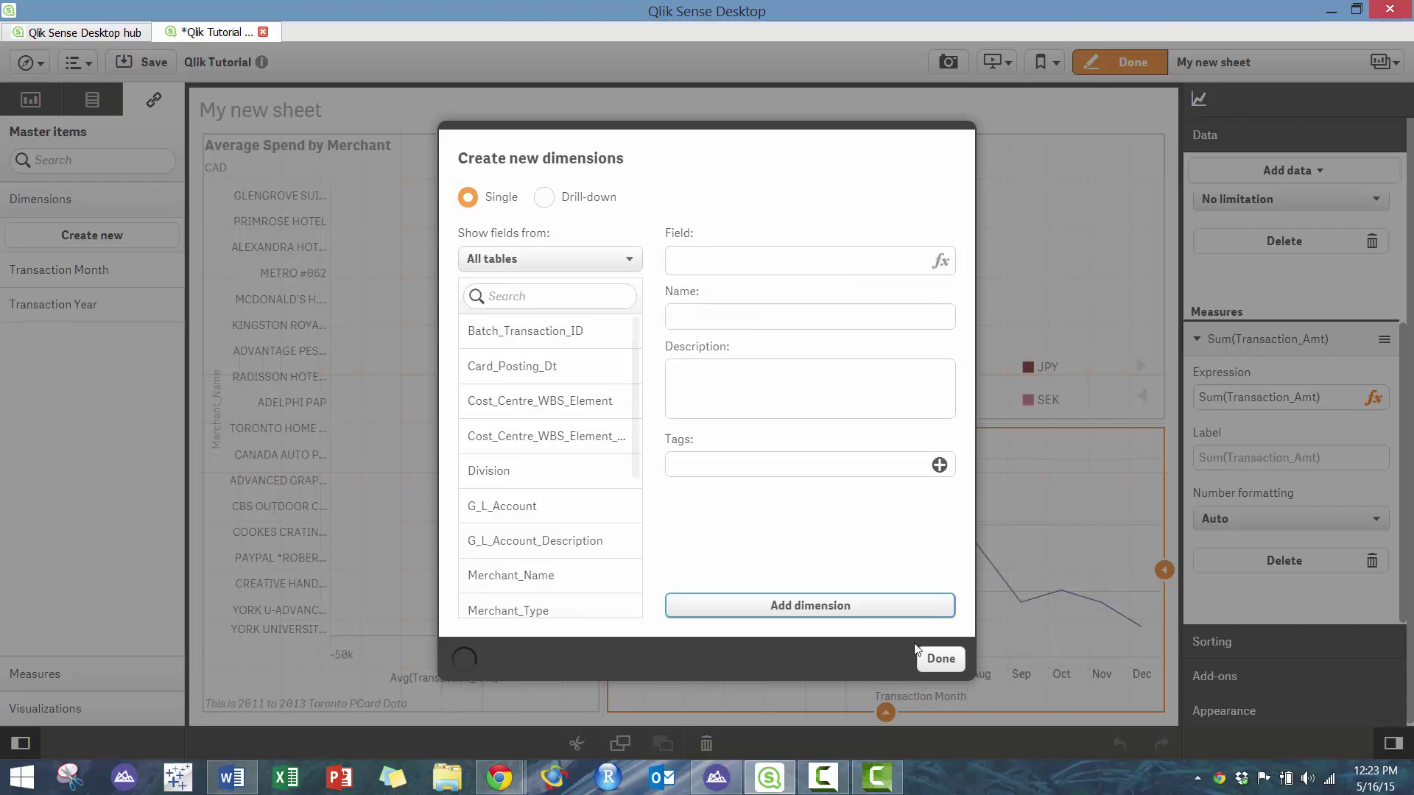
{"action": "left_click", "coordinate": [218, 448]}
Step: Add the Transaction Year master dimension to the line chart as a second dimension
{"action": "left_click", "coordinate": [30, 100]}
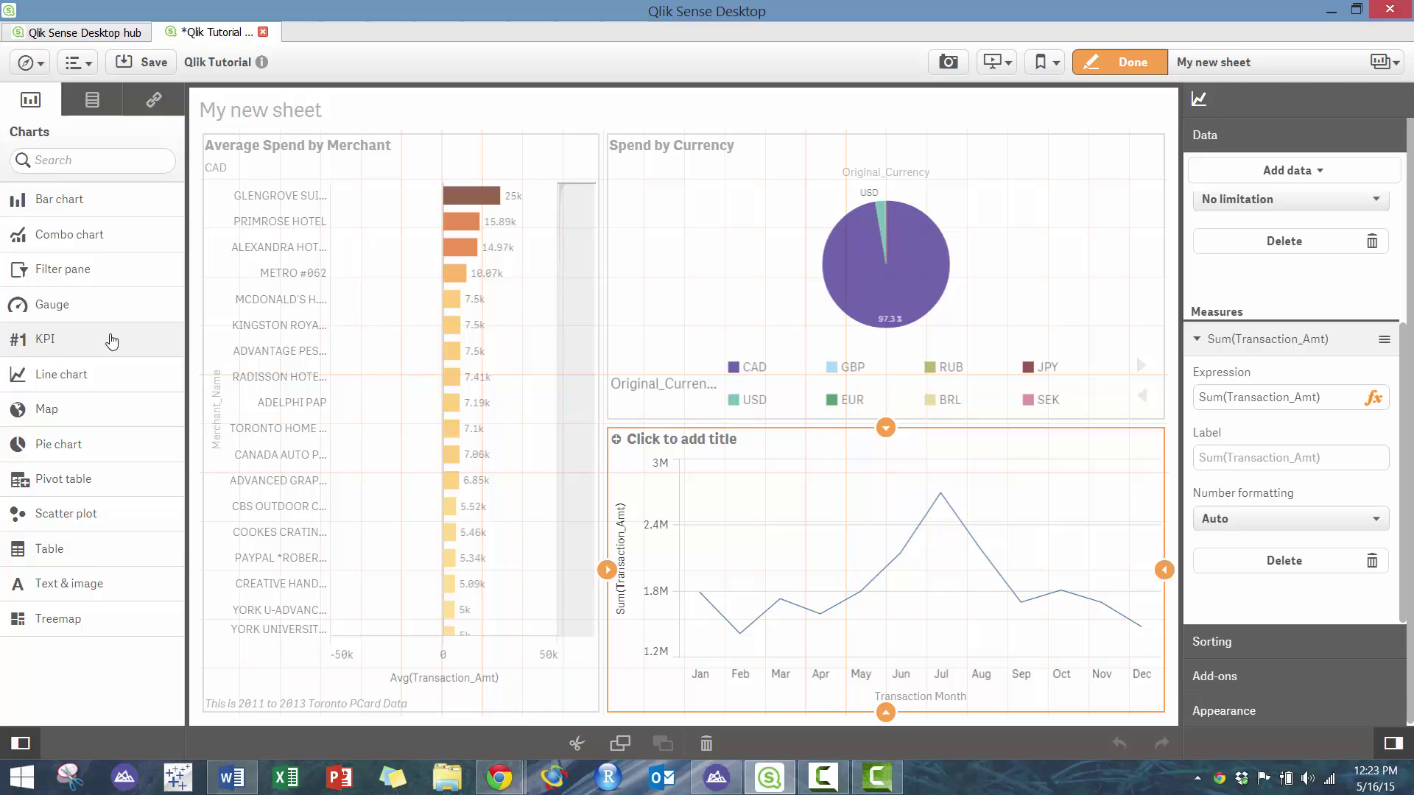
{"action": "left_click", "coordinate": [91, 101]}
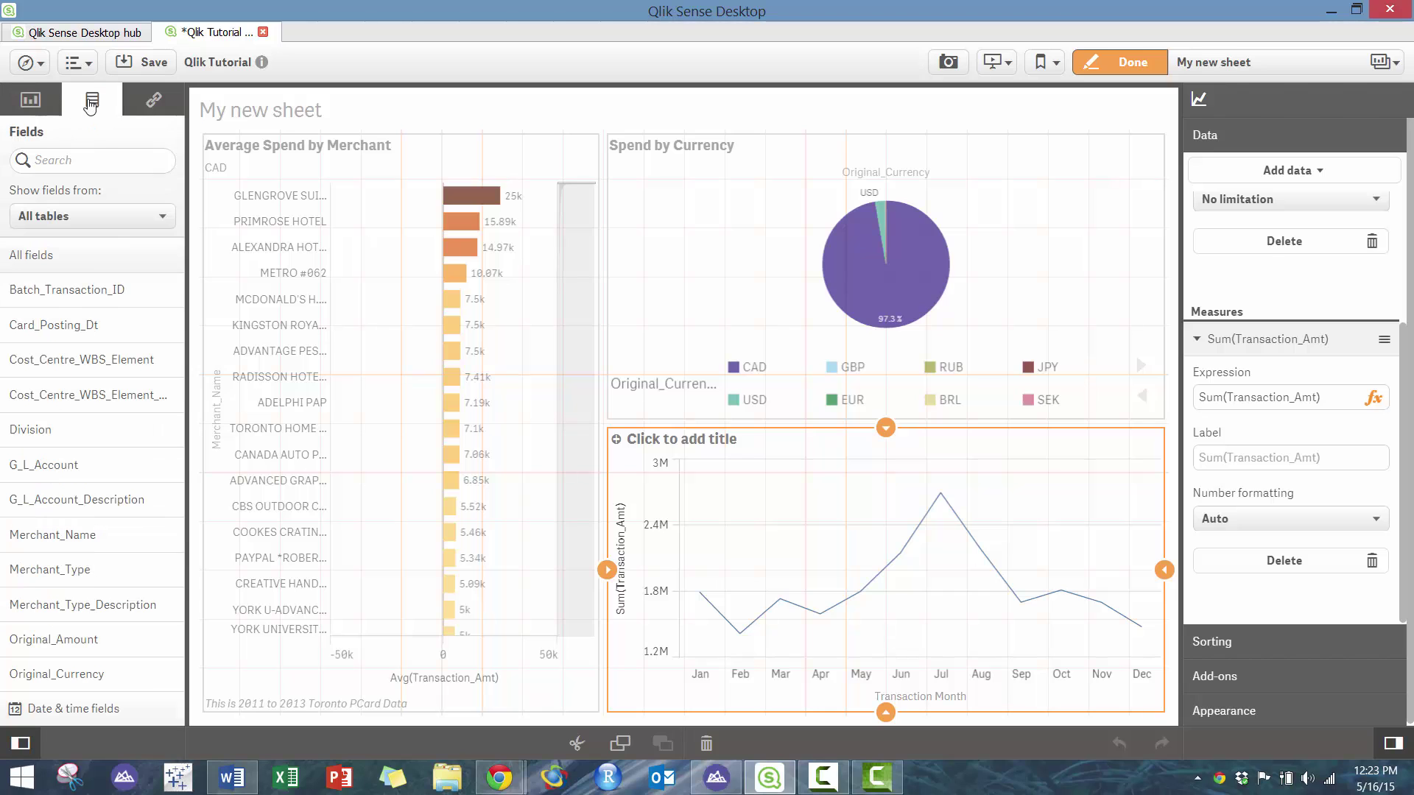
{"action": "left_click", "coordinate": [153, 99]}
{"action": "left_click_drag", "start_coordinate": [85, 304], "coordinate": [868, 581]}
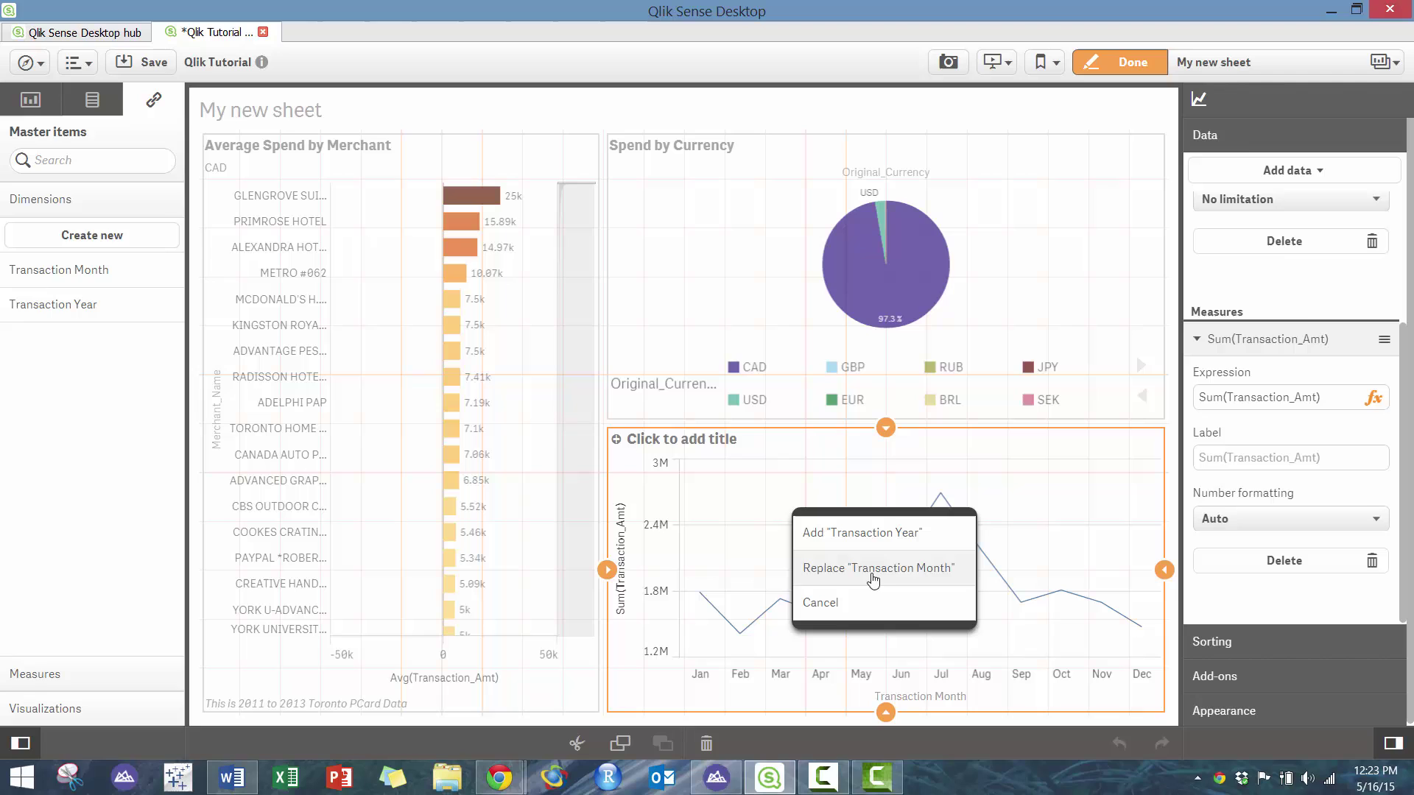
{"action": "left_click", "coordinate": [896, 544]}
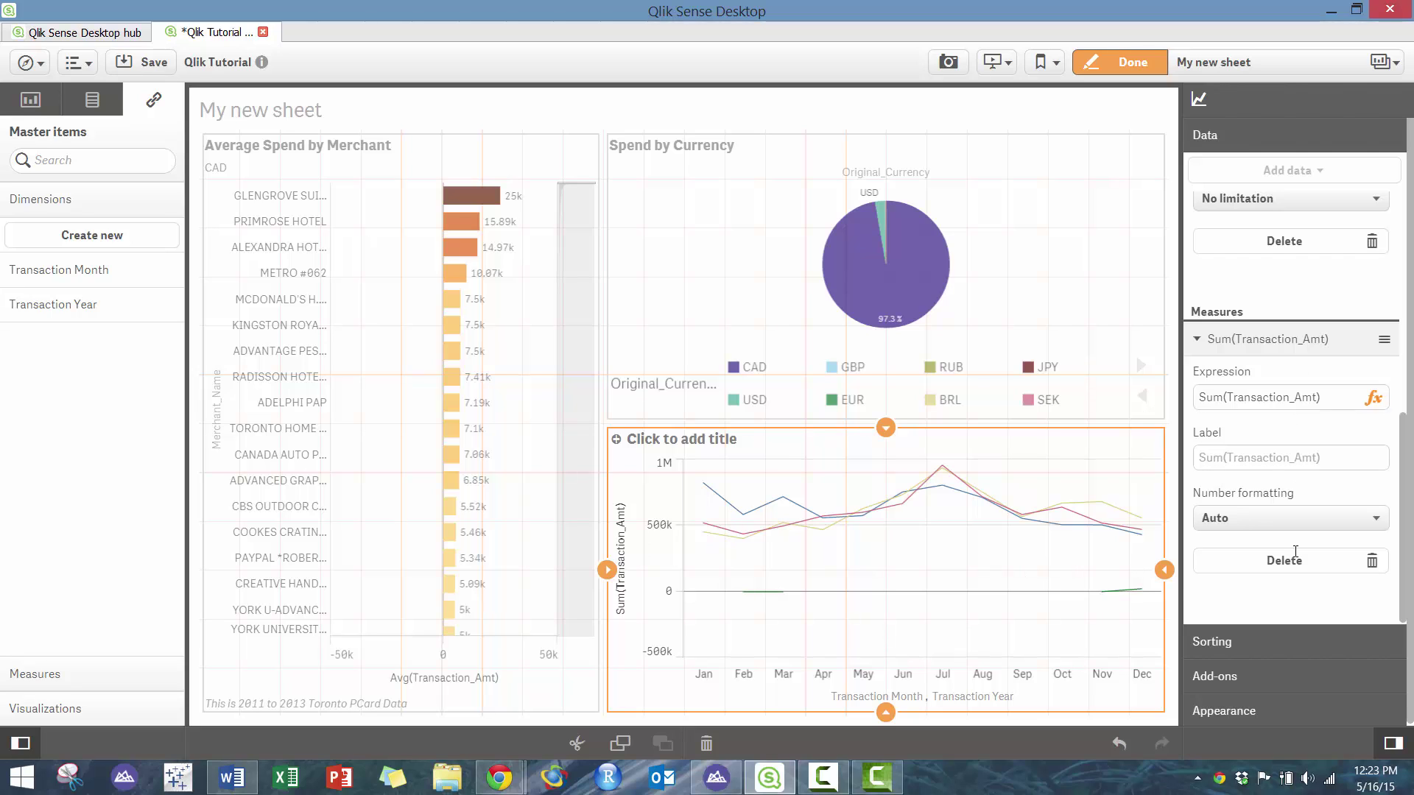
{"action": "left_click", "coordinate": [1261, 718]}
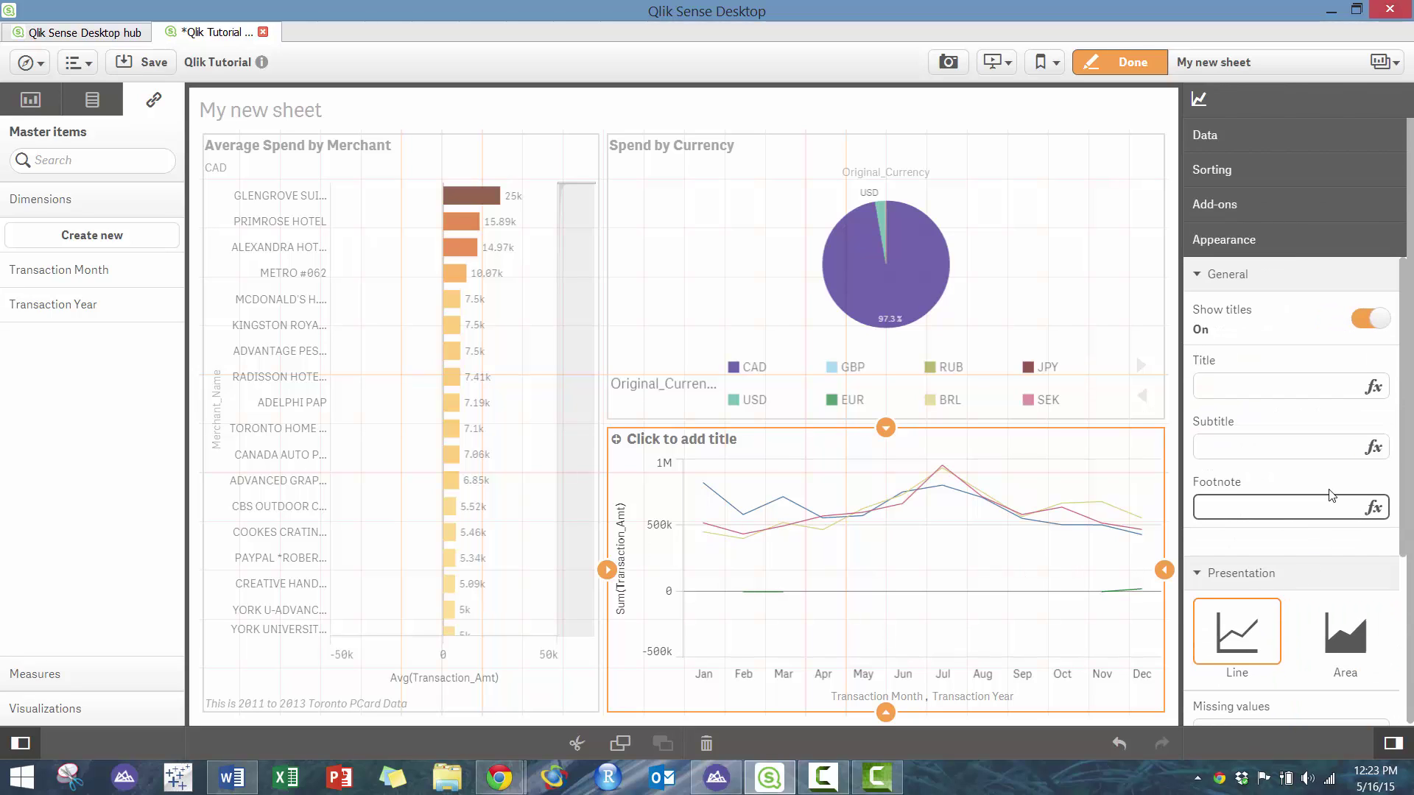
Step: Turn on the line chart's legend
{"action": "left_click", "coordinate": [1197, 574]}
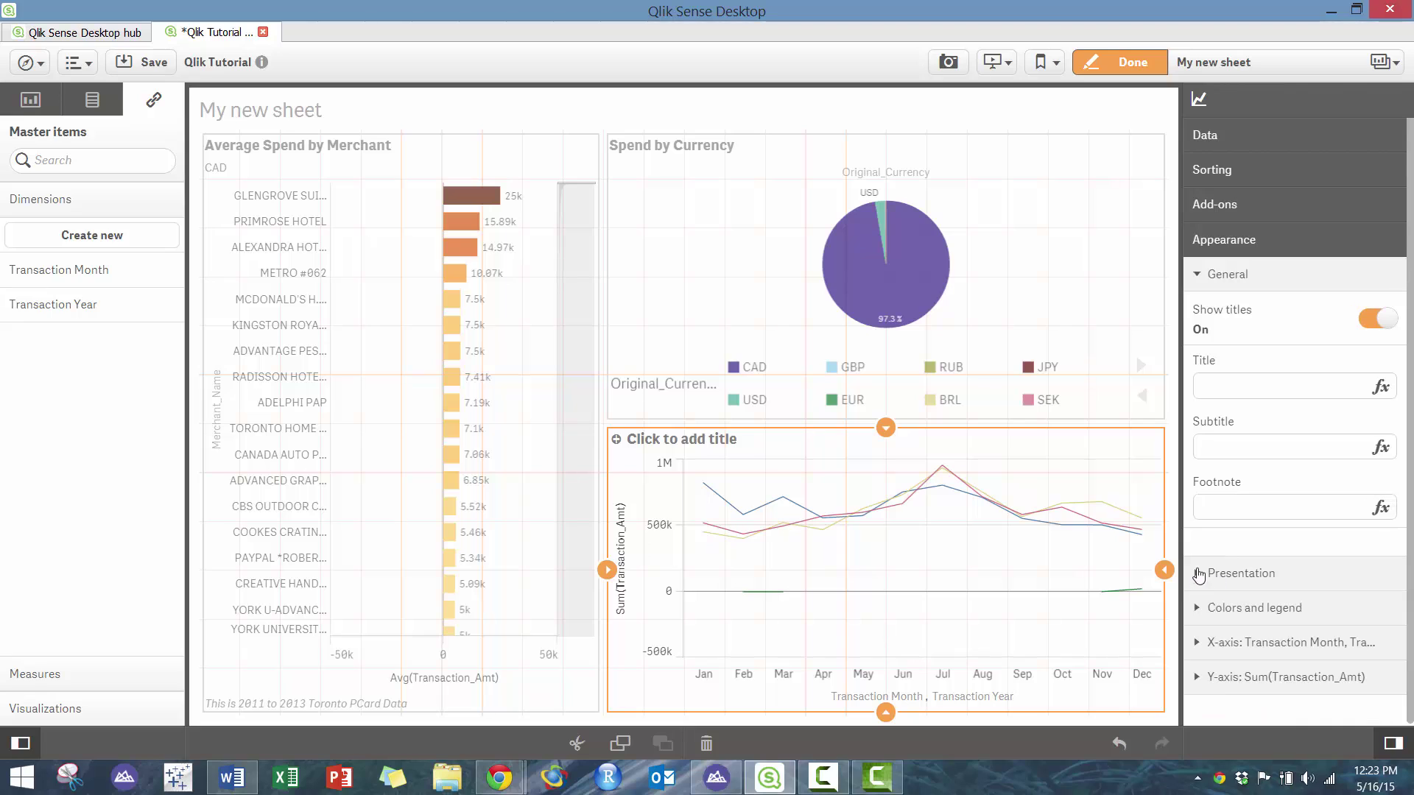
{"action": "left_click", "coordinate": [1228, 614]}
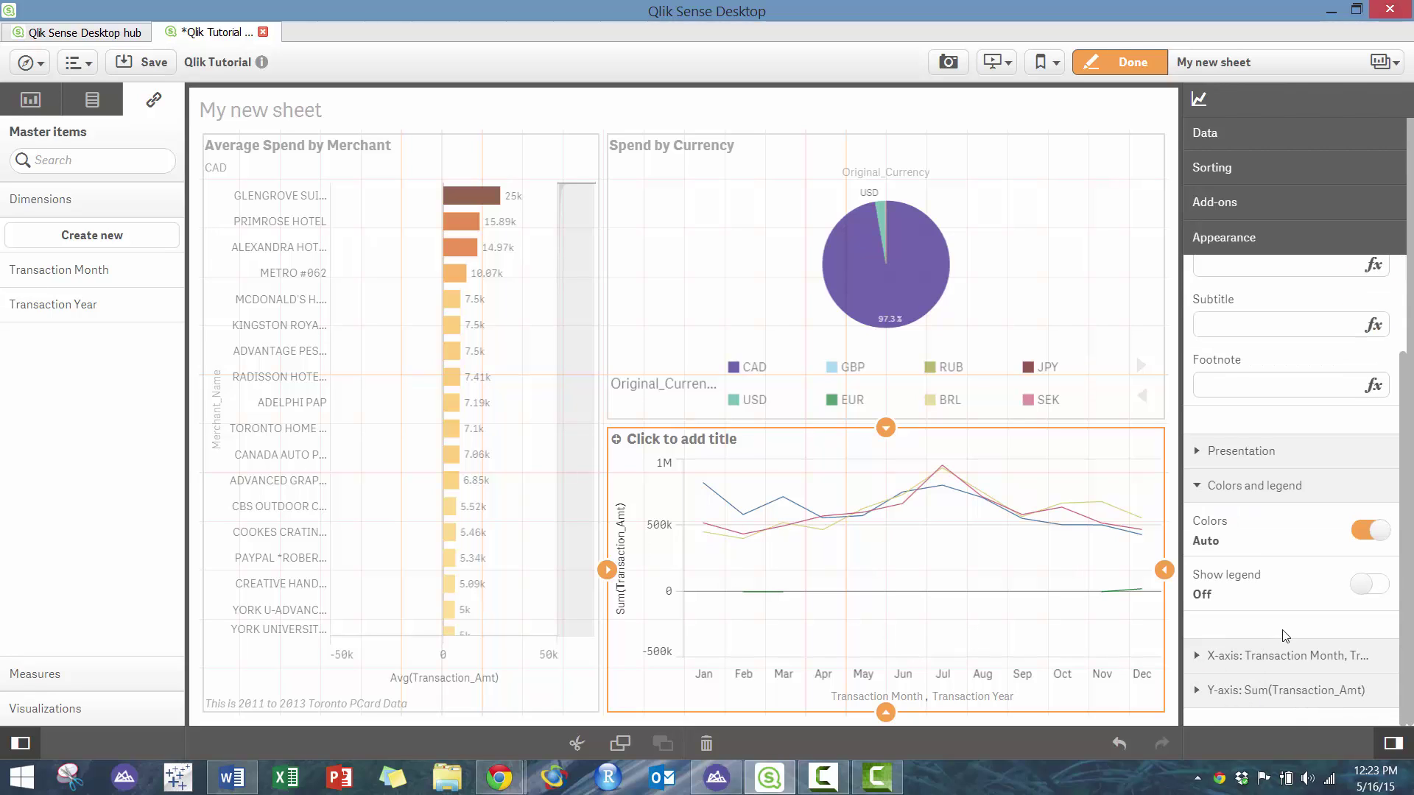
{"action": "left_click", "coordinate": [1374, 581]}
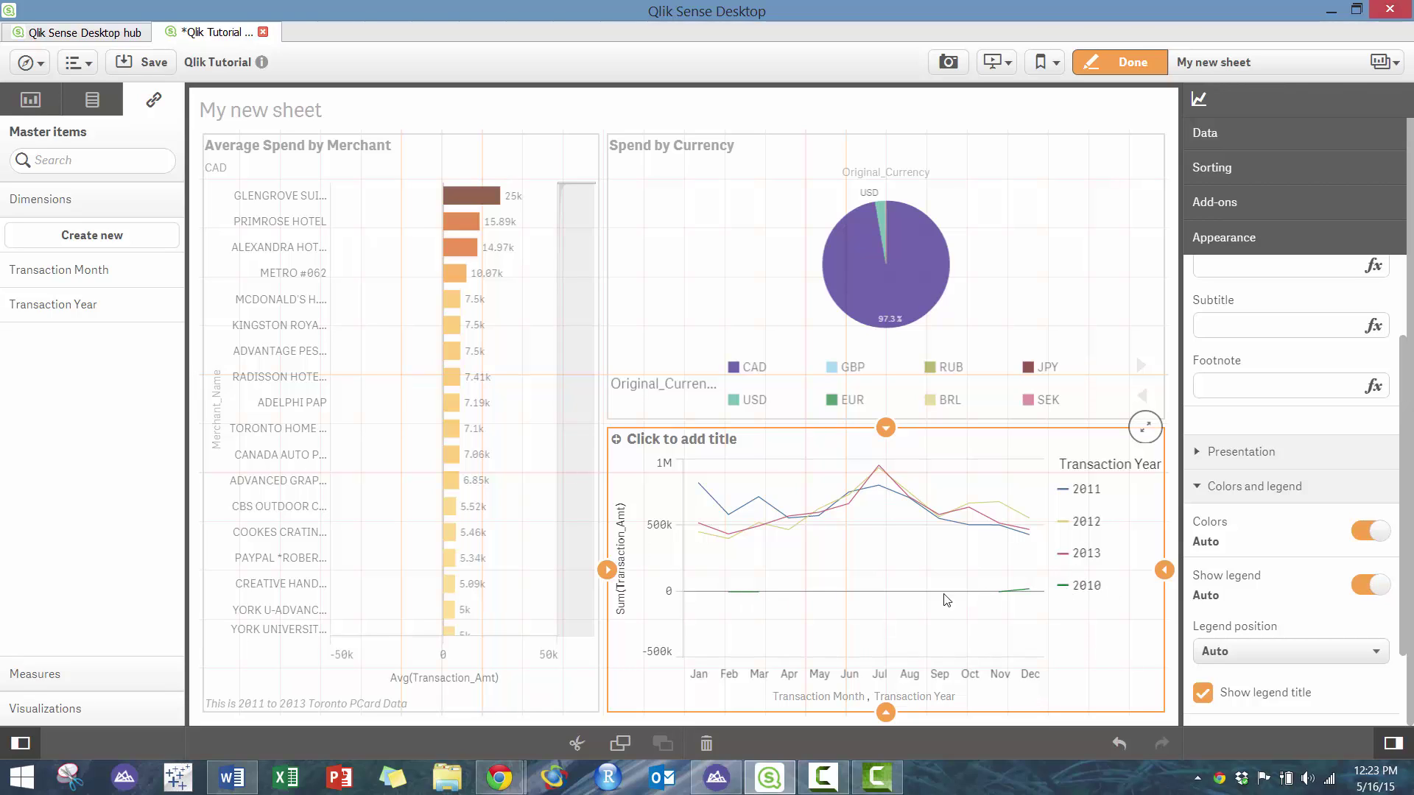
Step: Try area and stacked area, then keep lines with missing values as gaps and data points shown
{"action": "left_click", "coordinate": [1265, 455]}
{"action": "left_click", "coordinate": [1351, 526]}
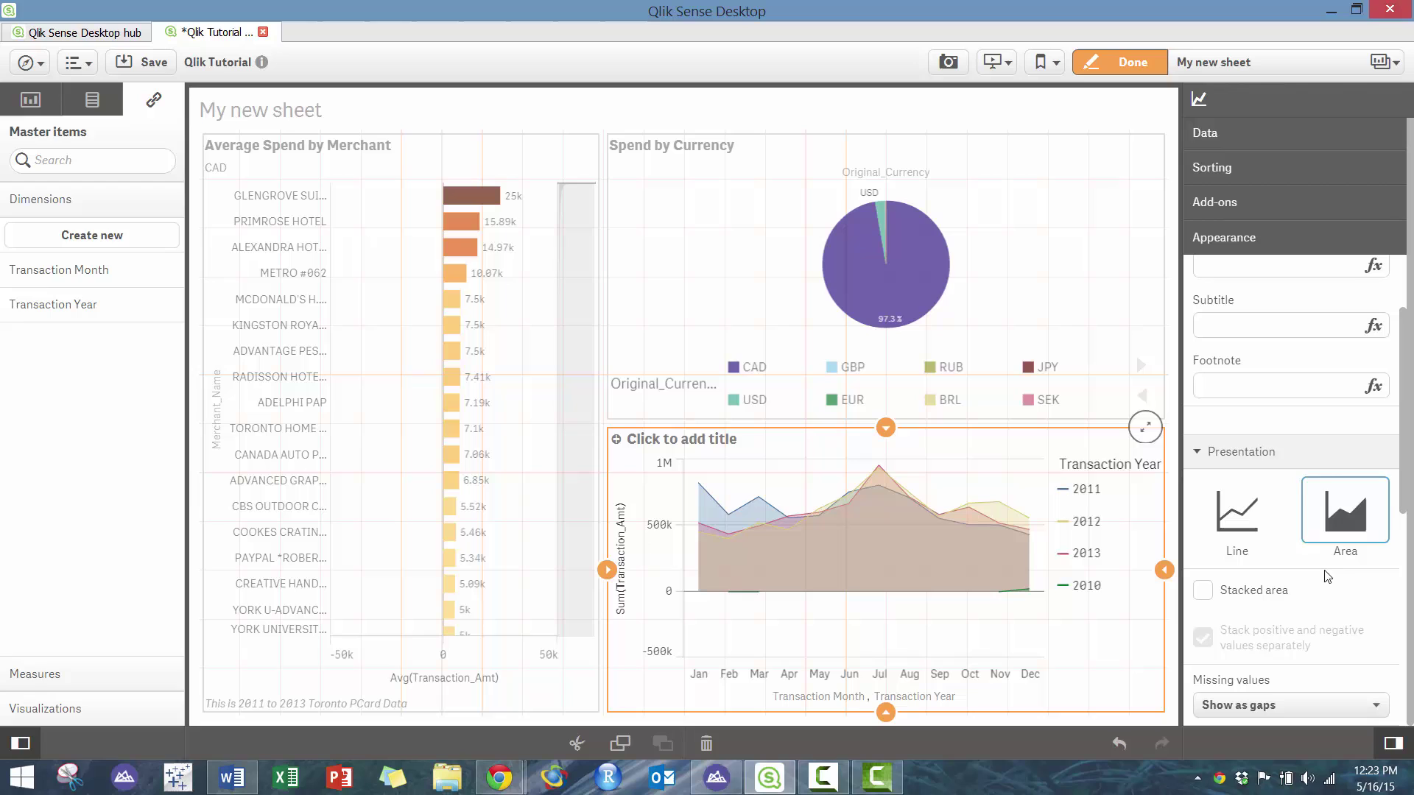
{"action": "left_click", "coordinate": [1206, 595]}
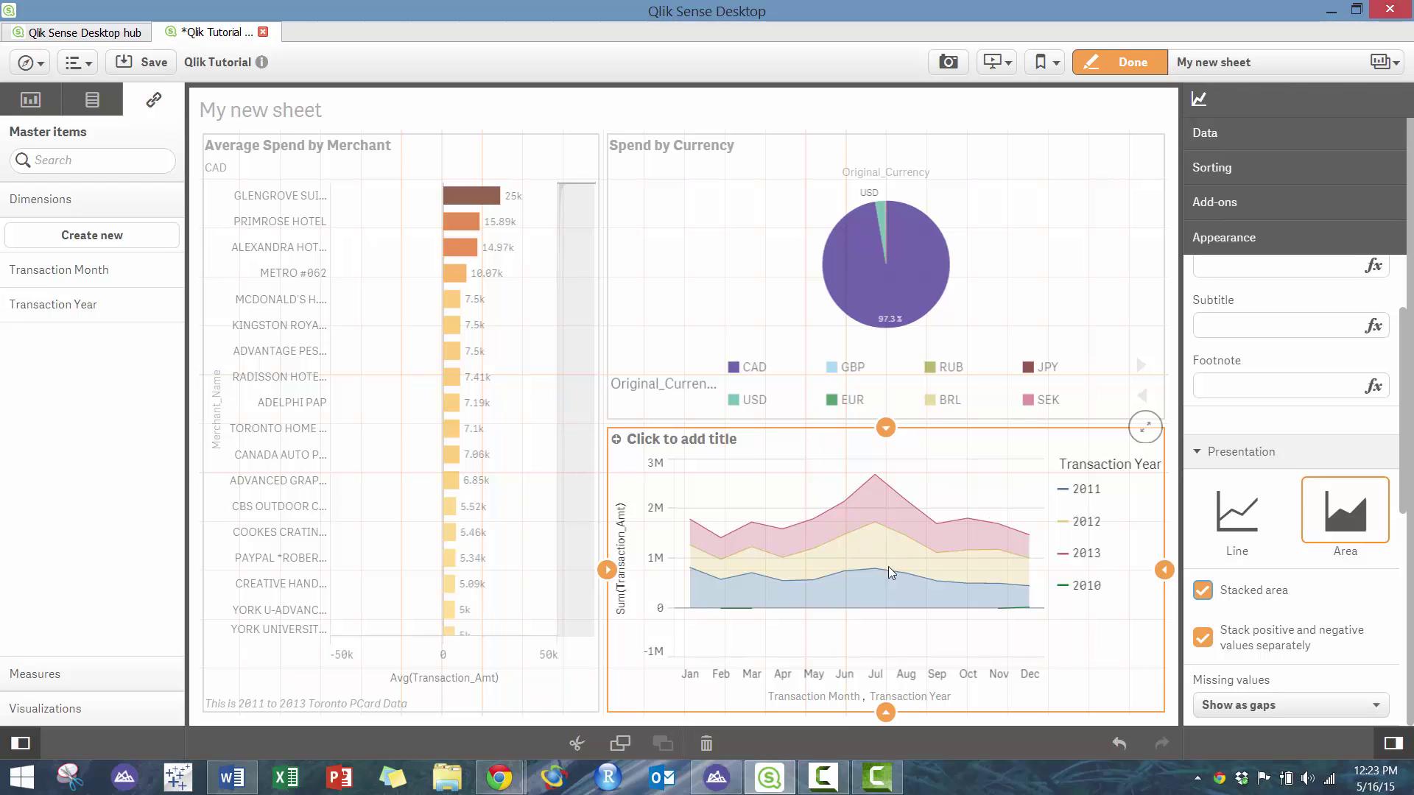
{"action": "left_click", "coordinate": [1207, 588]}
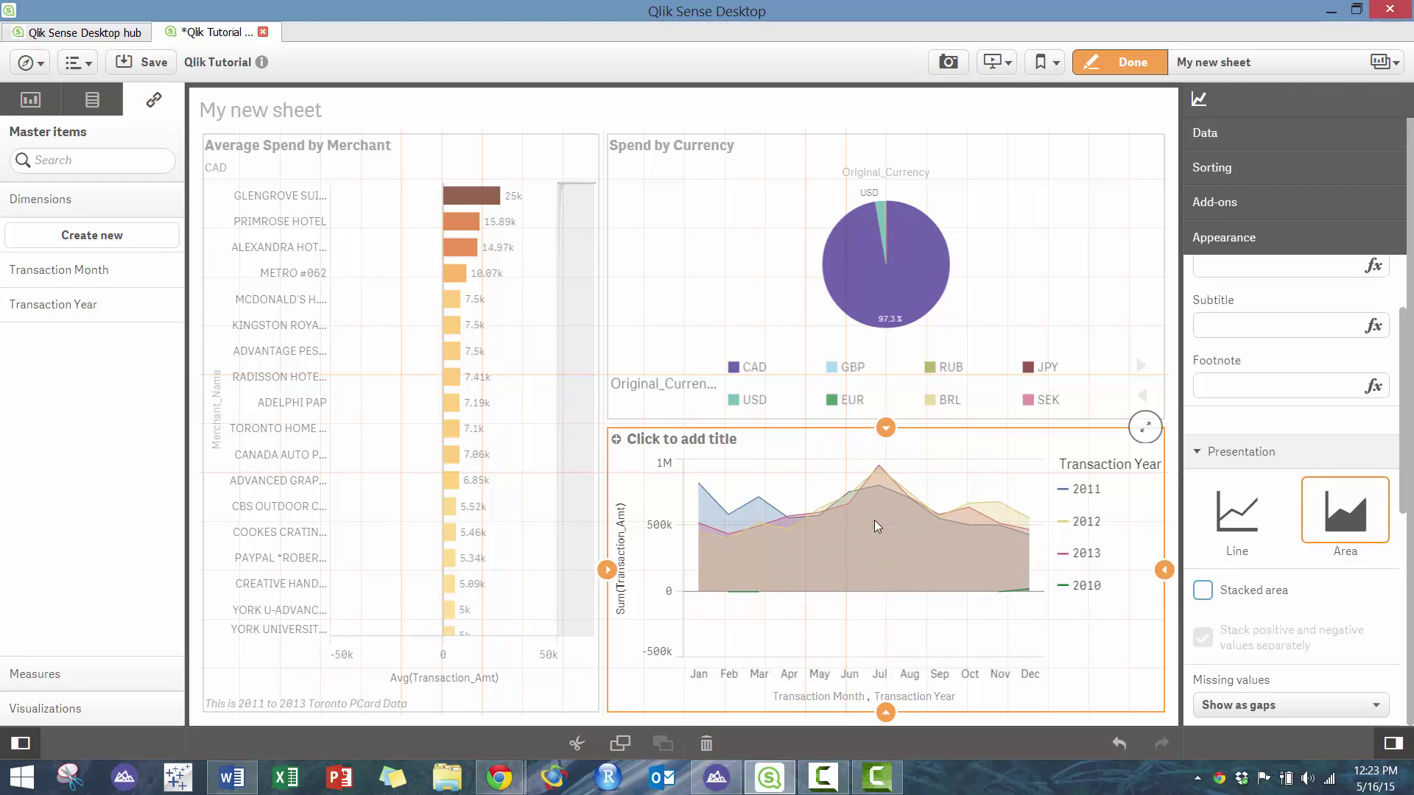
{"action": "left_click", "coordinate": [1251, 527]}
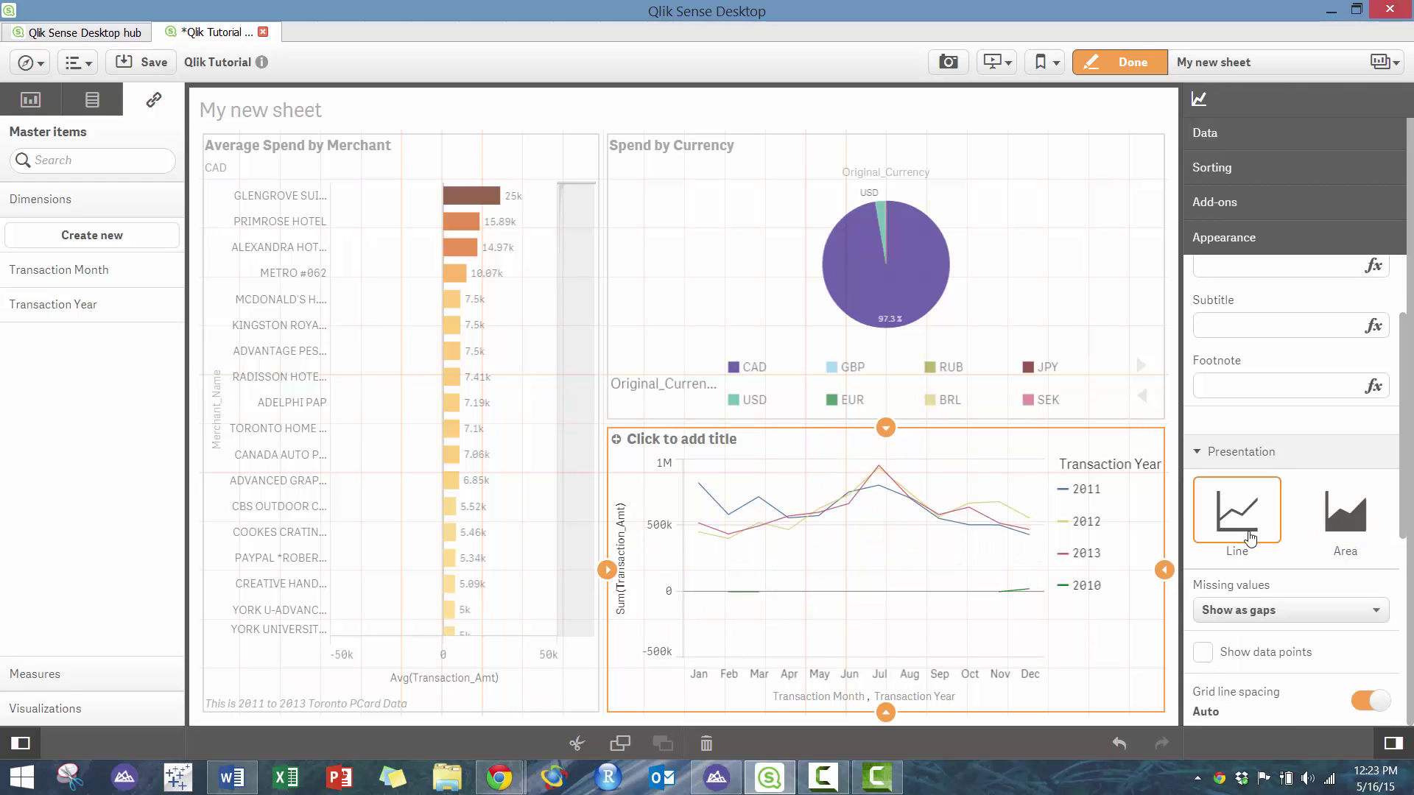
{"action": "left_click", "coordinate": [1285, 611]}
{"action": "left_click", "coordinate": [1284, 612]}
{"action": "scroll", "coordinate": [1226, 473], "scroll_direction": "down", "scroll_amount": 4}
{"action": "left_click", "coordinate": [1202, 359]}
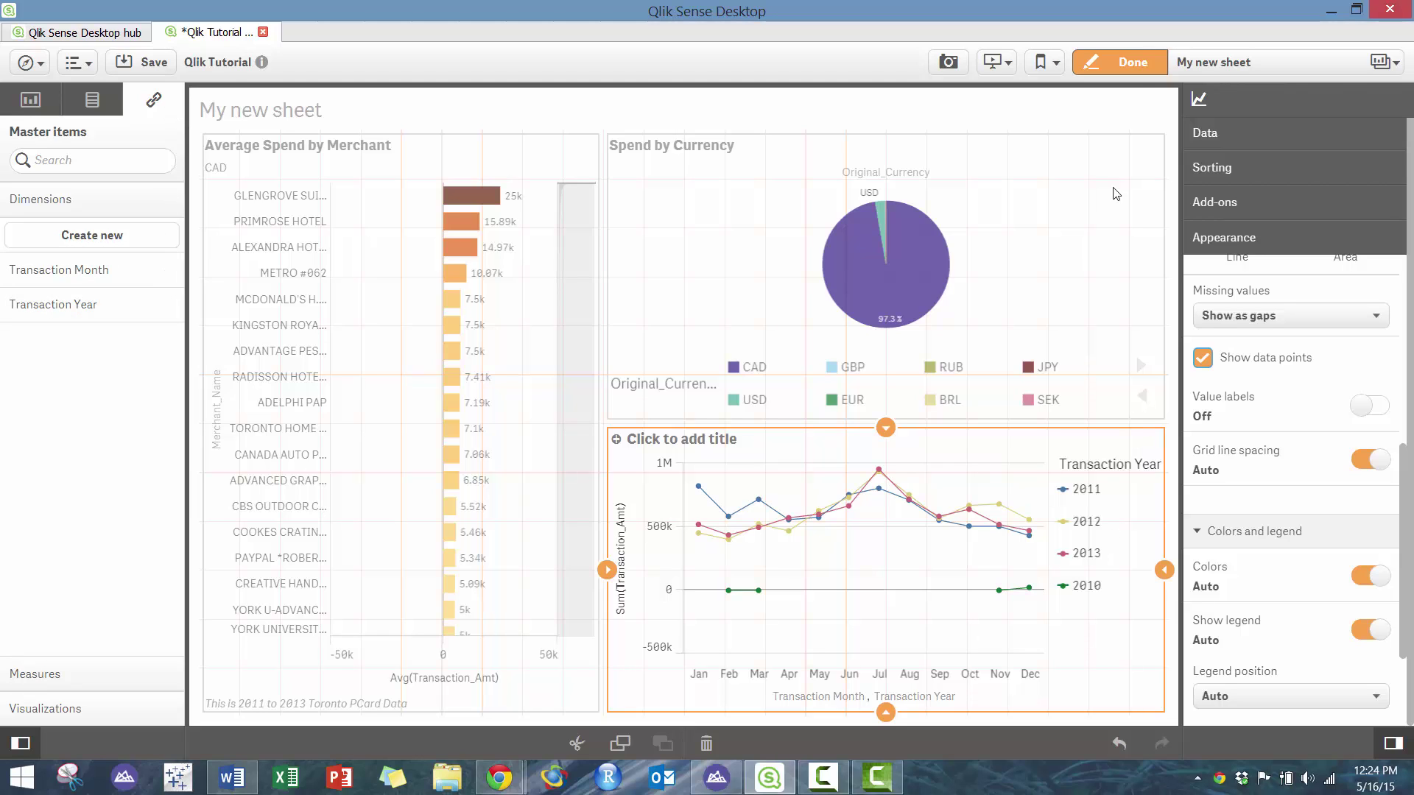
{"action": "left_click", "coordinate": [28, 98]}
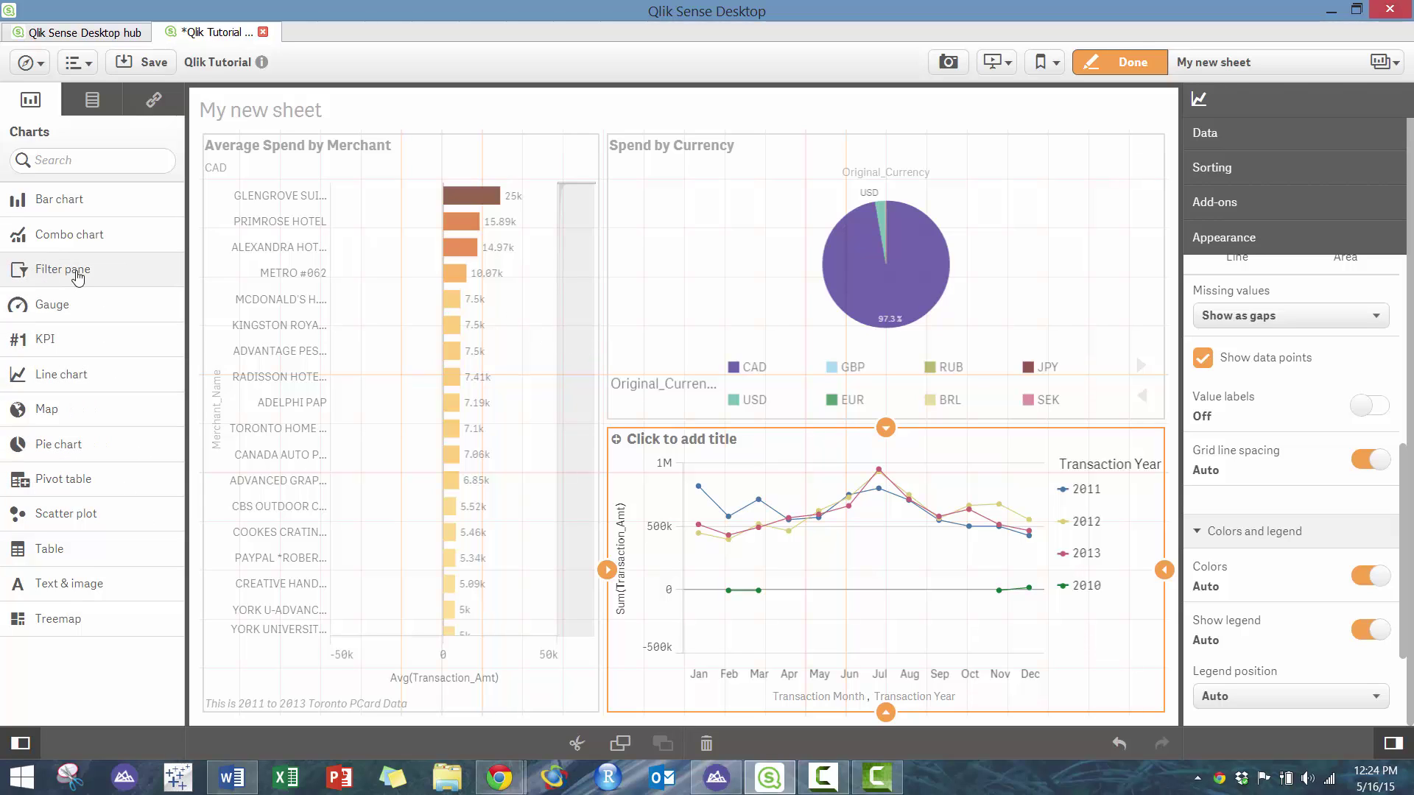
Step: Add a filter pane to the sheet using G_L_Account_Description as its field
{"action": "left_click_drag", "start_coordinate": [78, 277], "coordinate": [425, 213]}
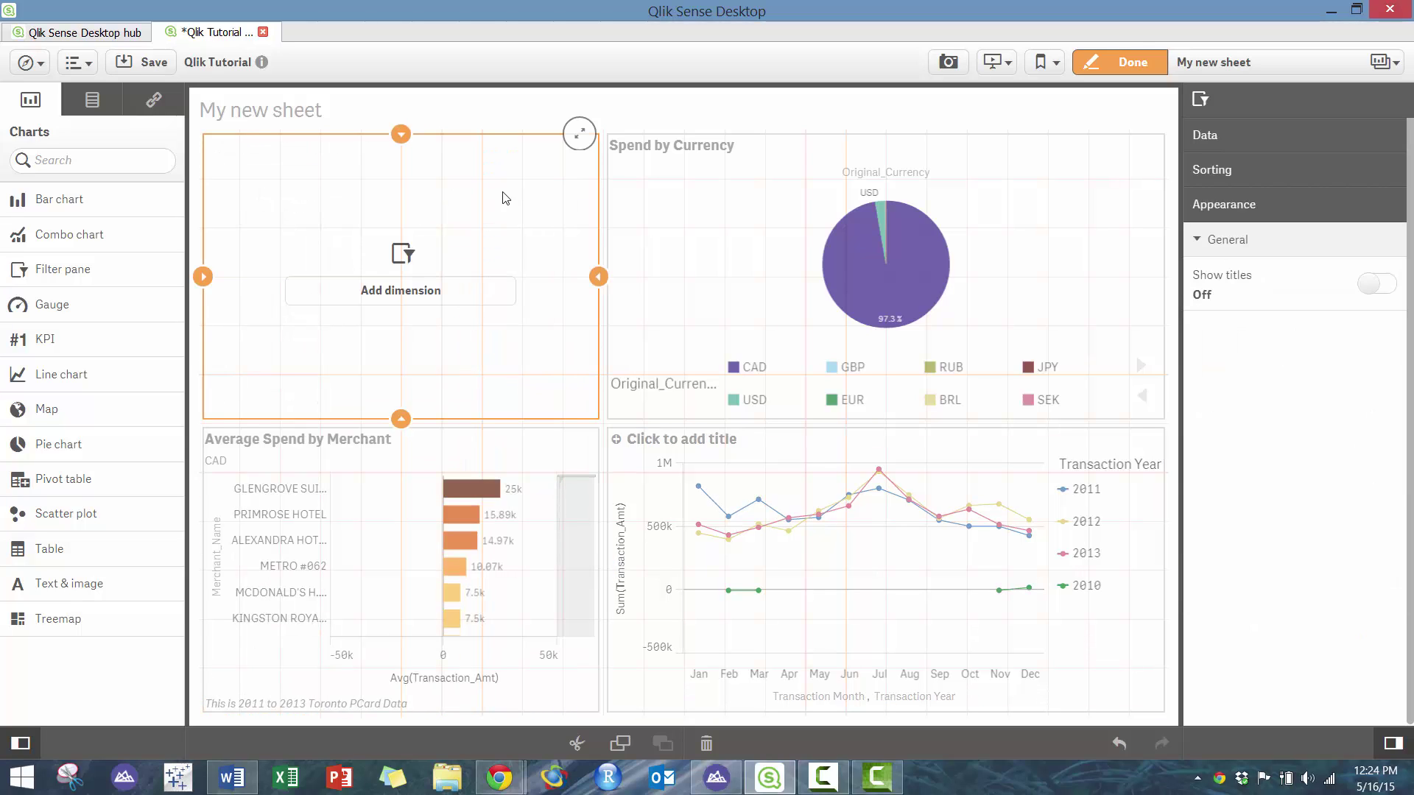
{"action": "left_click", "coordinate": [93, 101]}
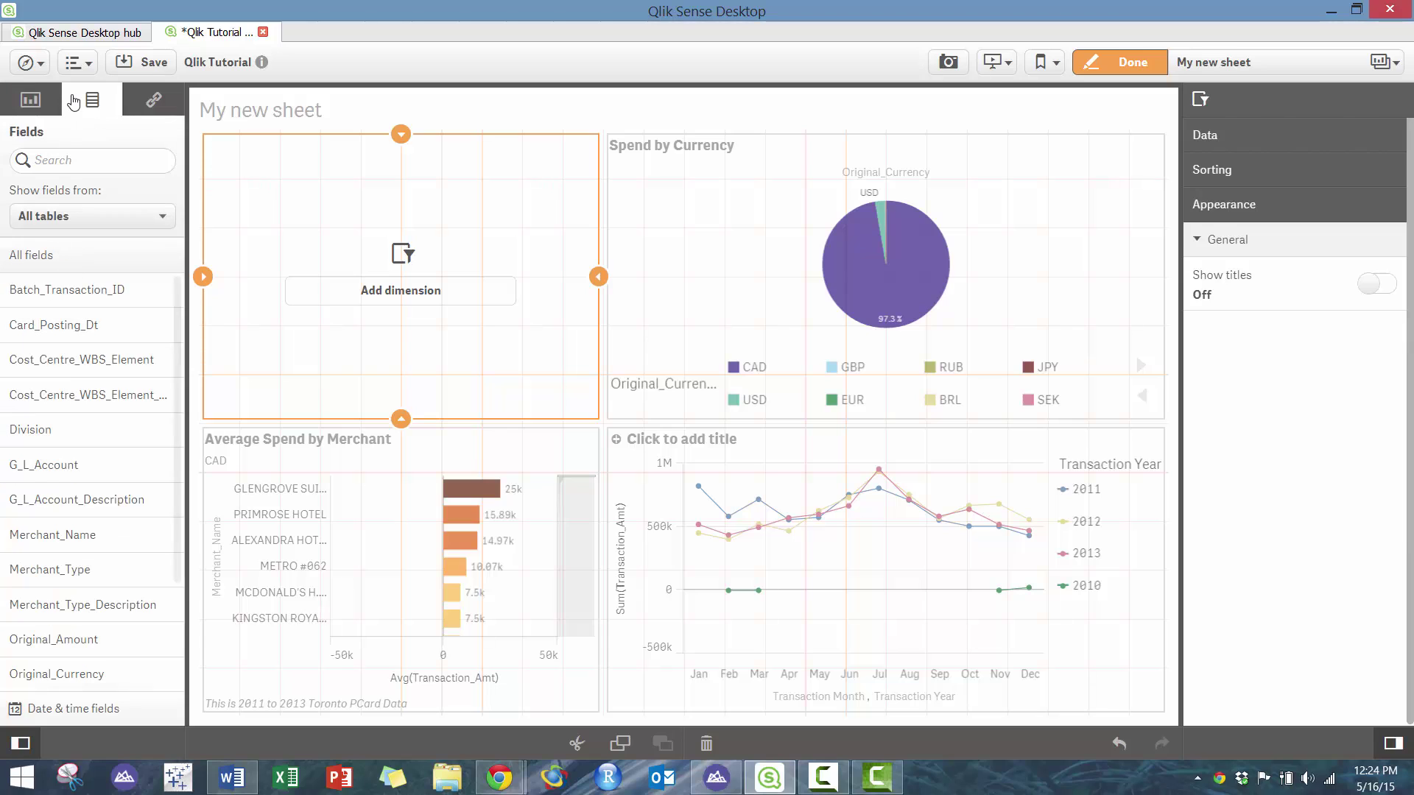
{"action": "left_click", "coordinate": [39, 101]}
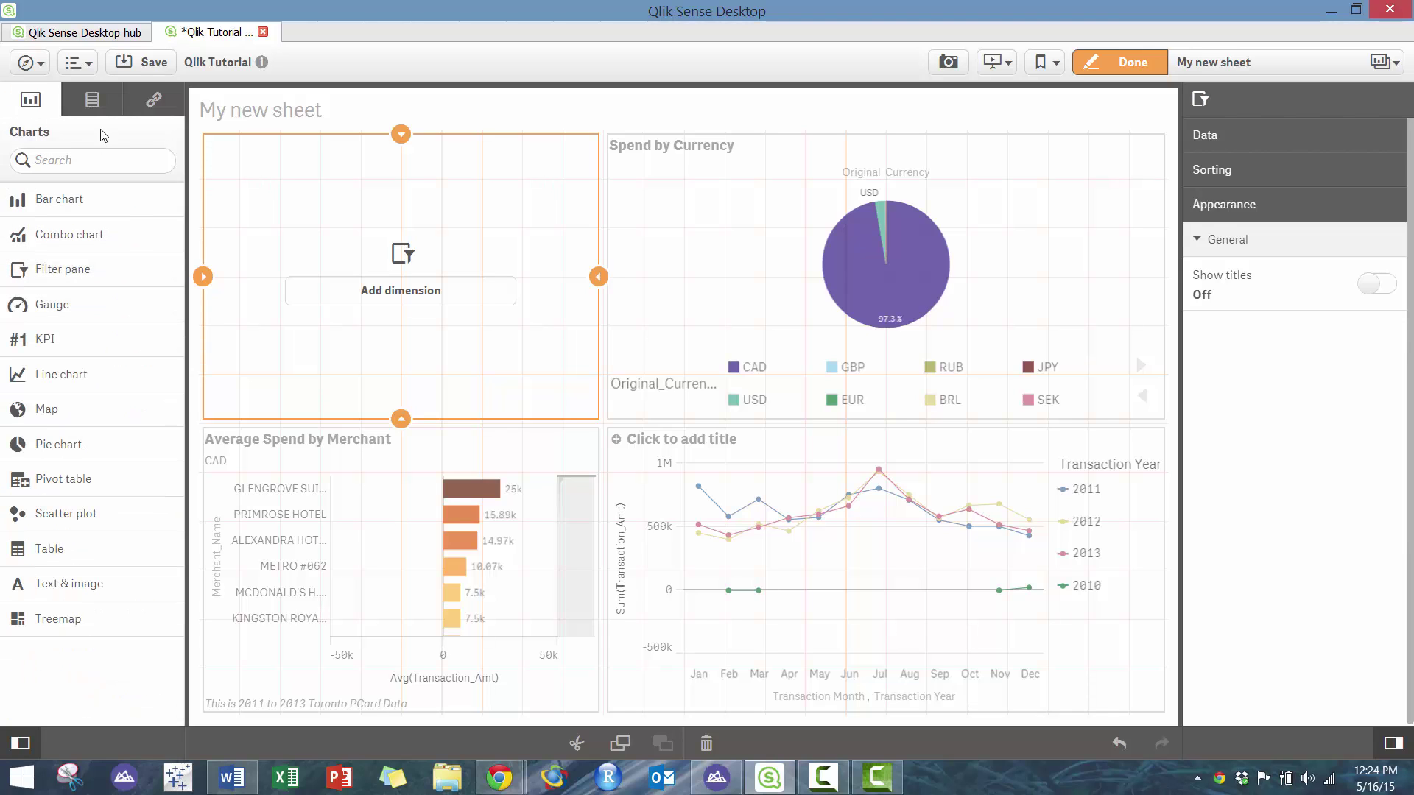
{"action": "left_click", "coordinate": [92, 101]}
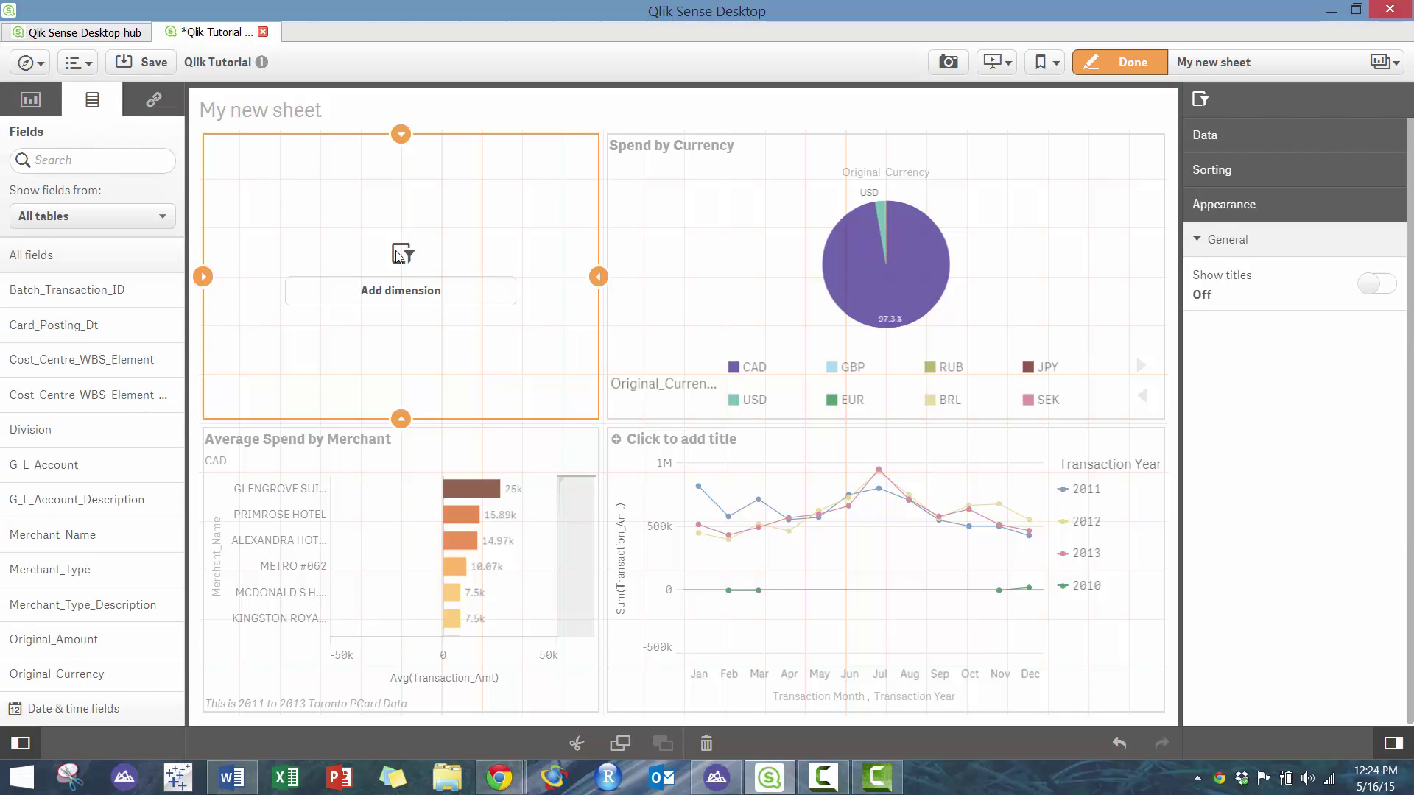
{"action": "left_click", "coordinate": [30, 100]}
{"action": "left_click", "coordinate": [449, 298]}
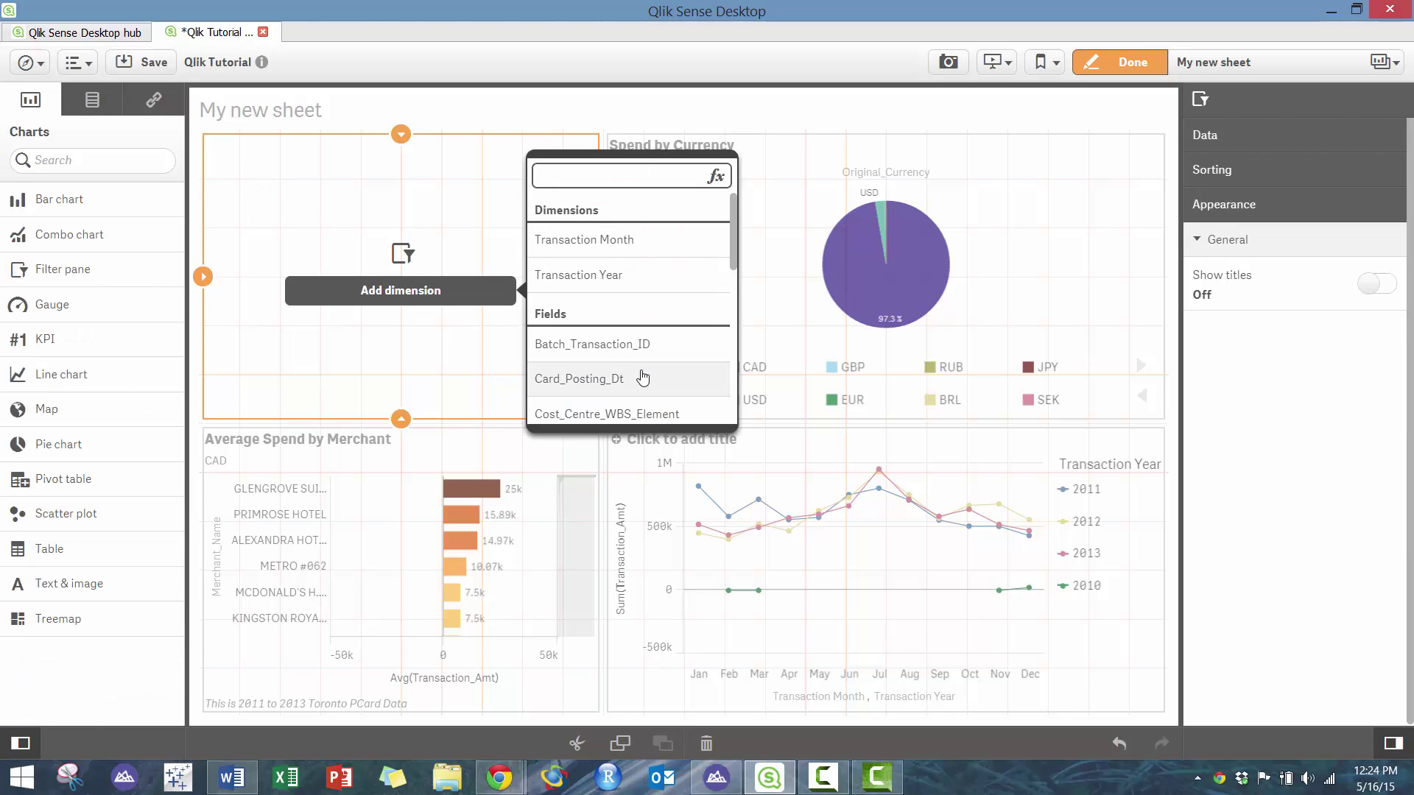
{"action": "scroll", "coordinate": [661, 373], "scroll_direction": "down", "scroll_amount": 2}
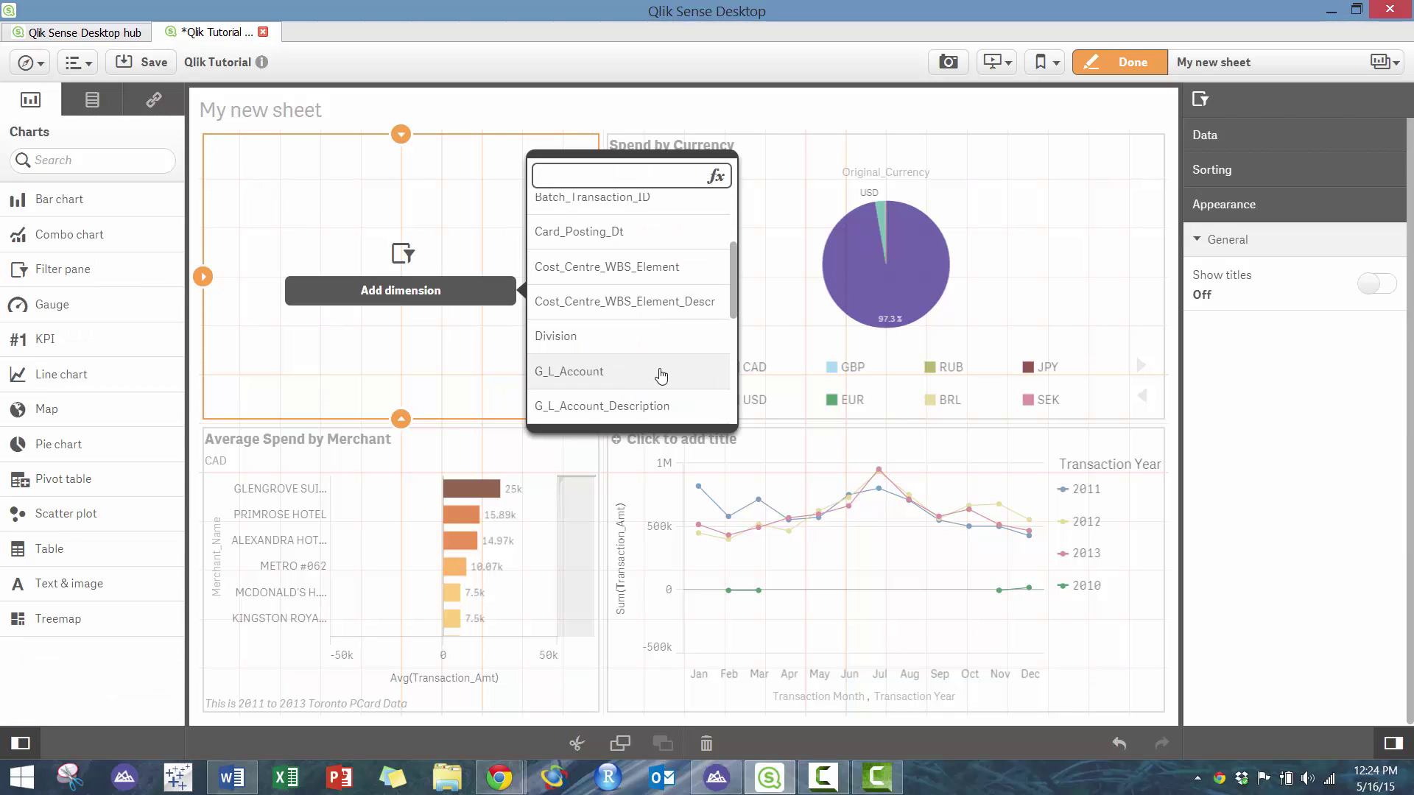
{"action": "scroll", "coordinate": [661, 375], "scroll_direction": "down", "scroll_amount": 2}
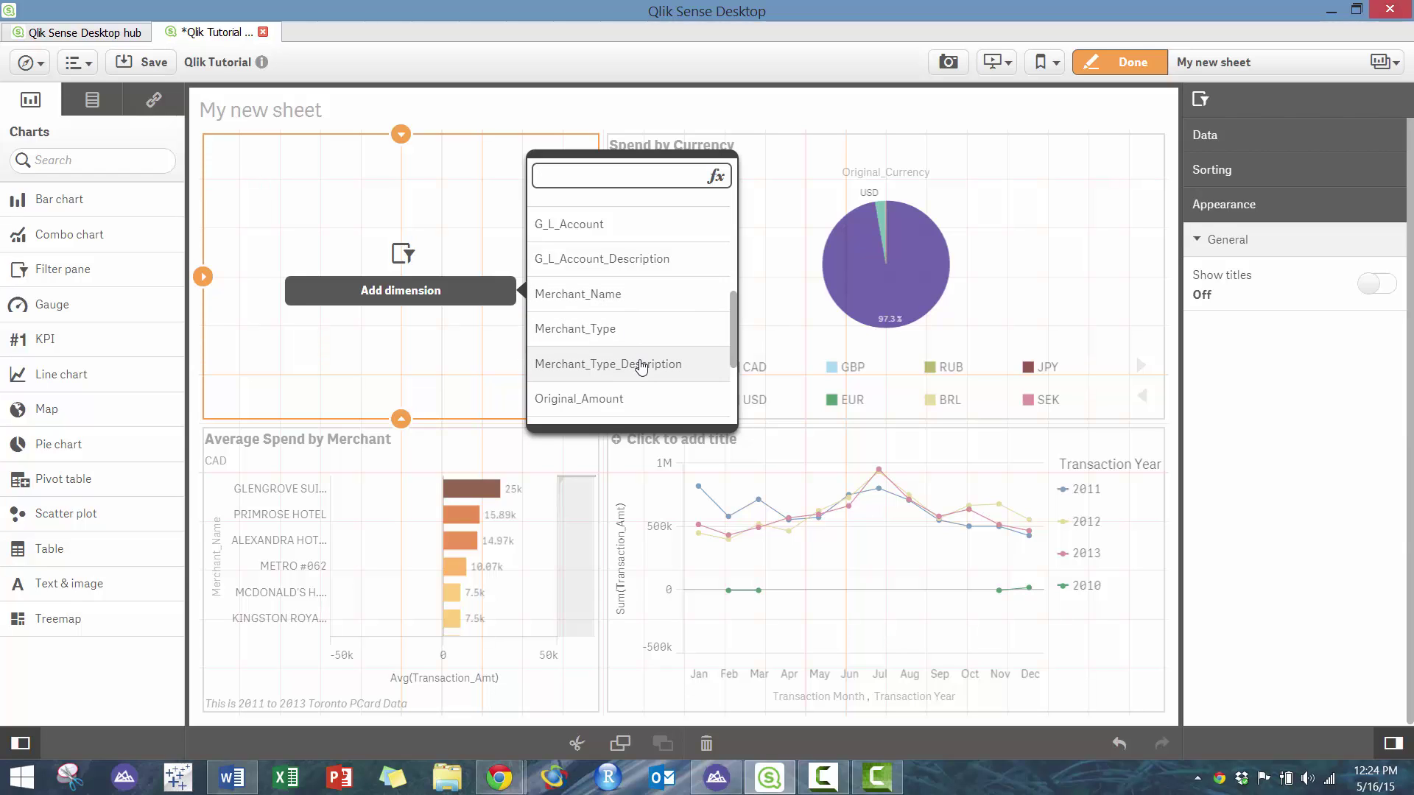
{"action": "scroll", "coordinate": [641, 366], "scroll_direction": "up", "scroll_amount": 4}
{"action": "scroll", "coordinate": [625, 382], "scroll_direction": "down", "scroll_amount": 2}
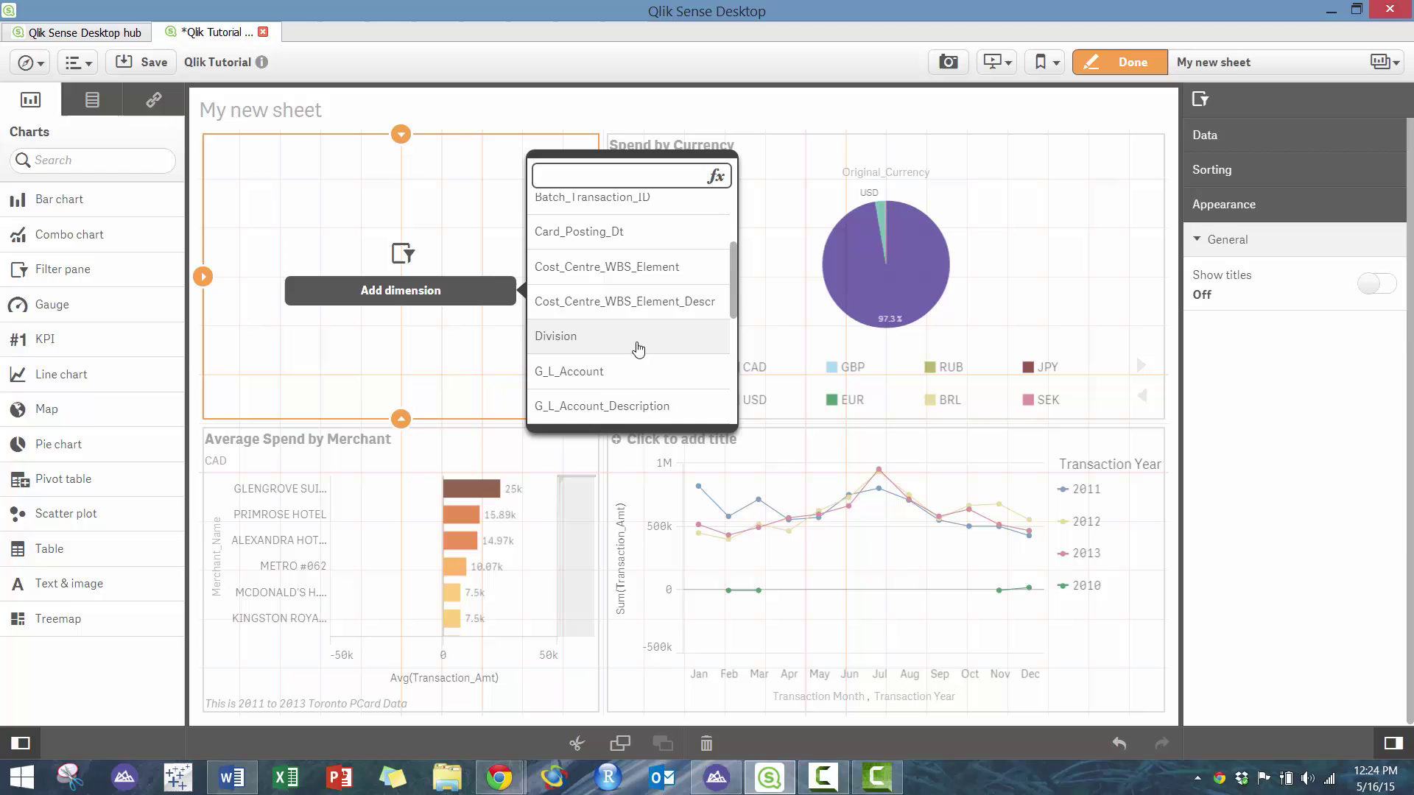
{"action": "left_click", "coordinate": [626, 405]}
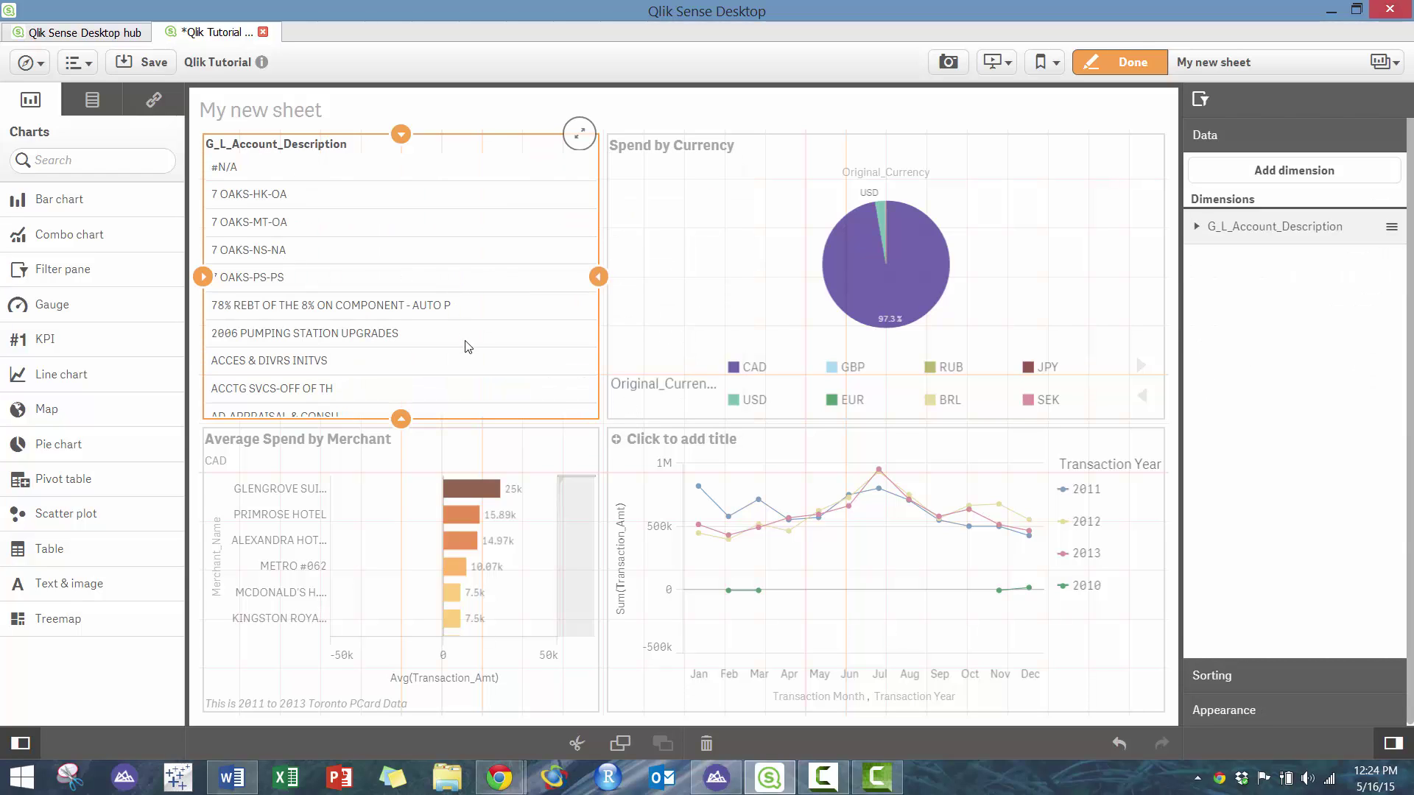
Step: Add a Division filter pane beside the first one
{"action": "left_click", "coordinate": [89, 103]}
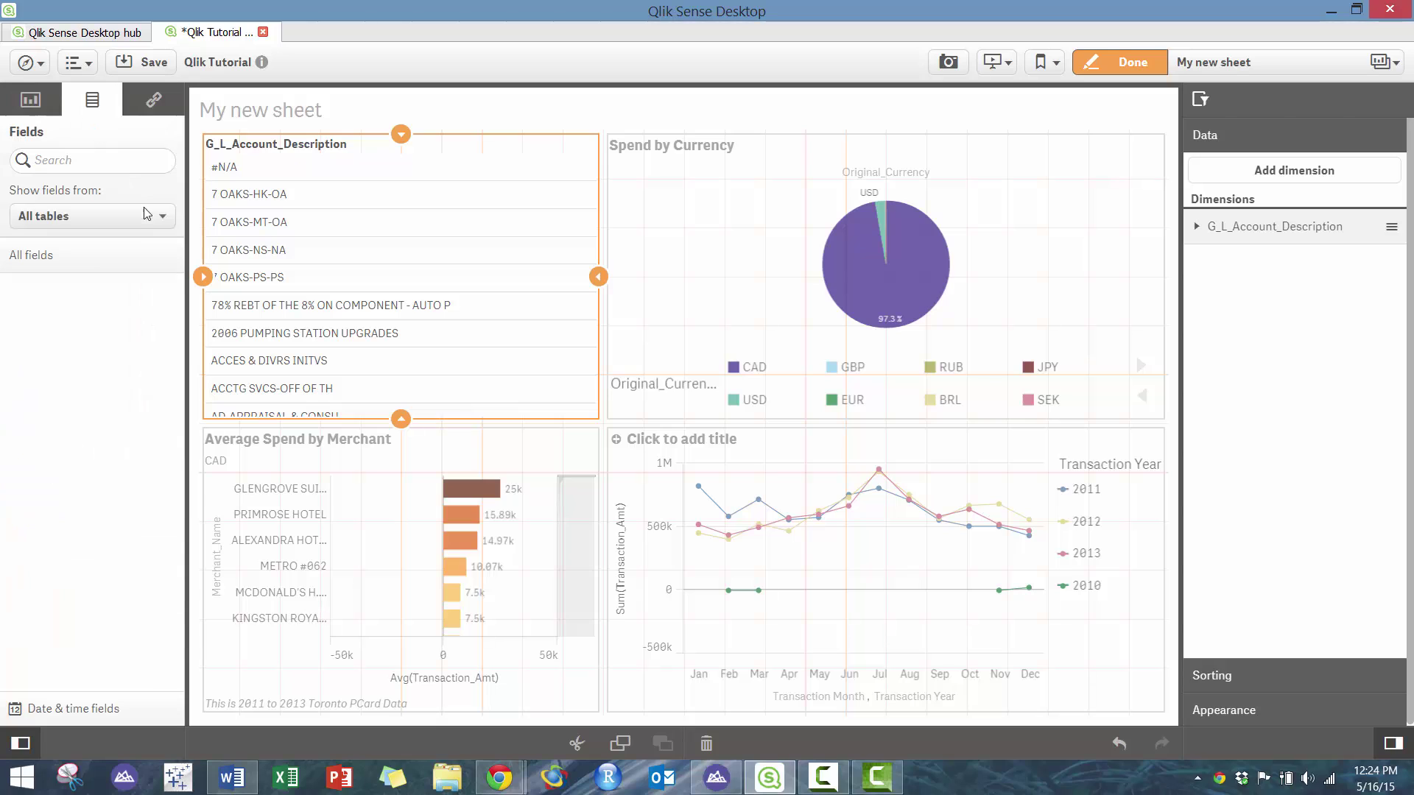
{"action": "left_click_drag", "start_coordinate": [74, 429], "coordinate": [549, 304]}
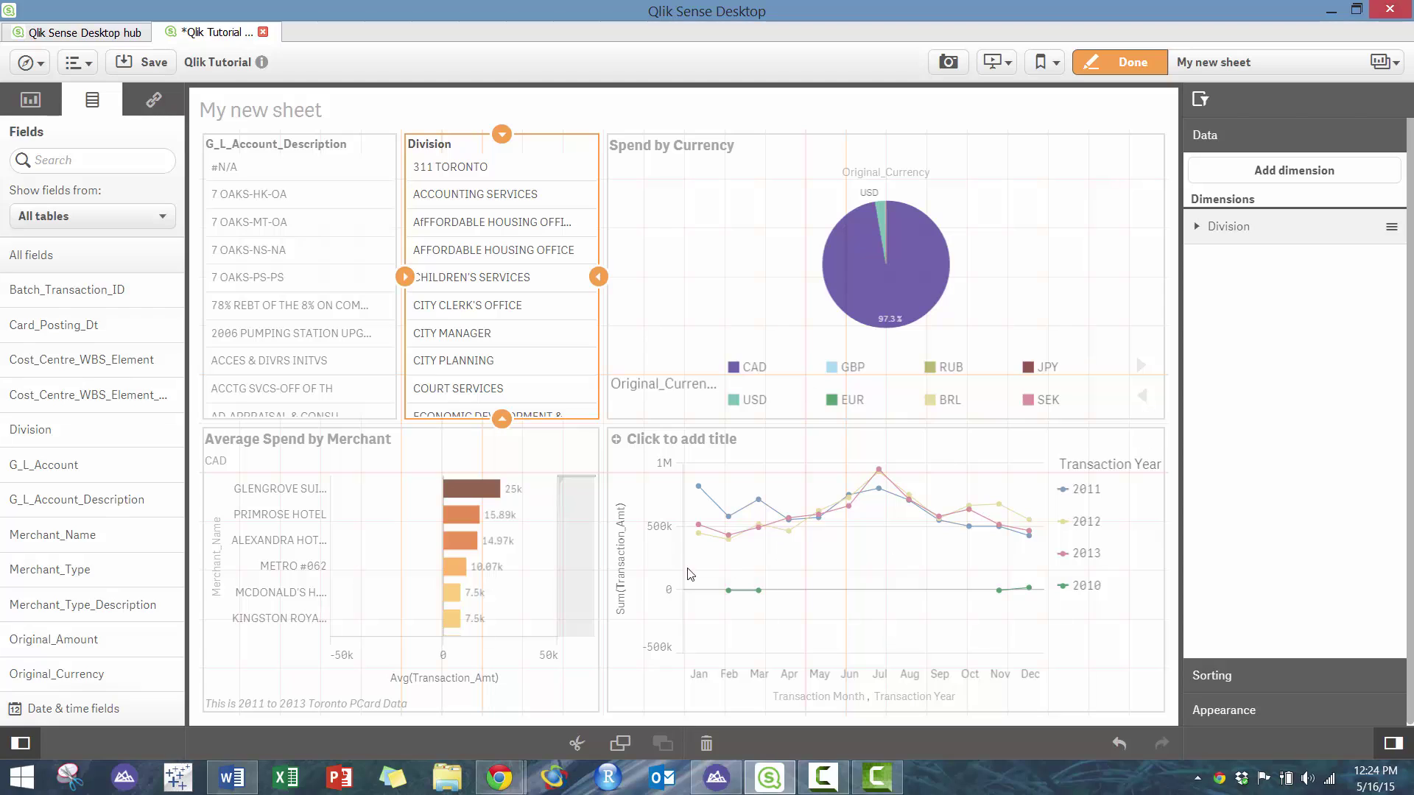
{"action": "left_click", "coordinate": [678, 450]}
Step: Title the line chart 'Spend Over Time'
{"action": "left_click", "coordinate": [680, 443]}
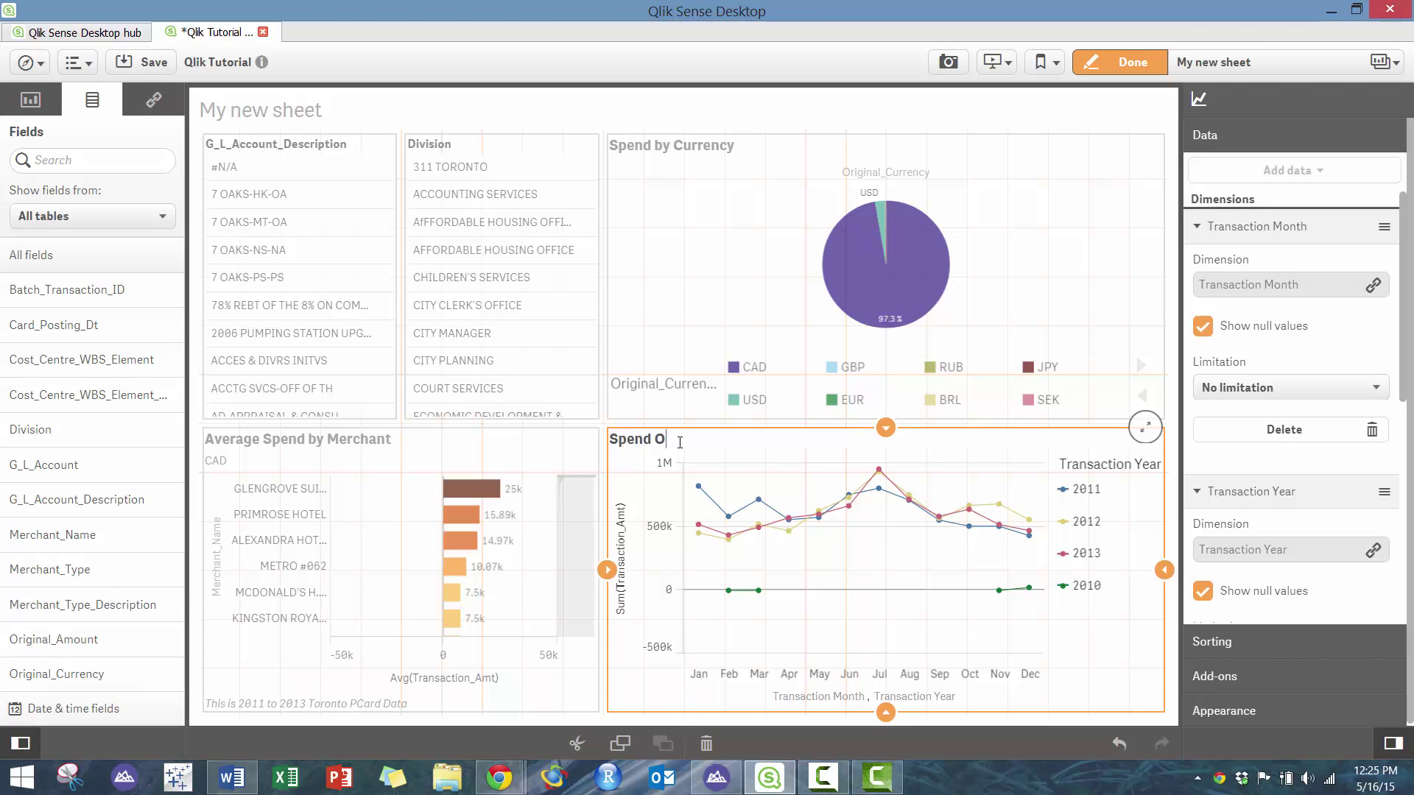
{"action": "key", "text": "BackSpace"}
{"action": "key", "text": "BackSpace"}
{"action": "left_click", "coordinate": [1281, 710]}
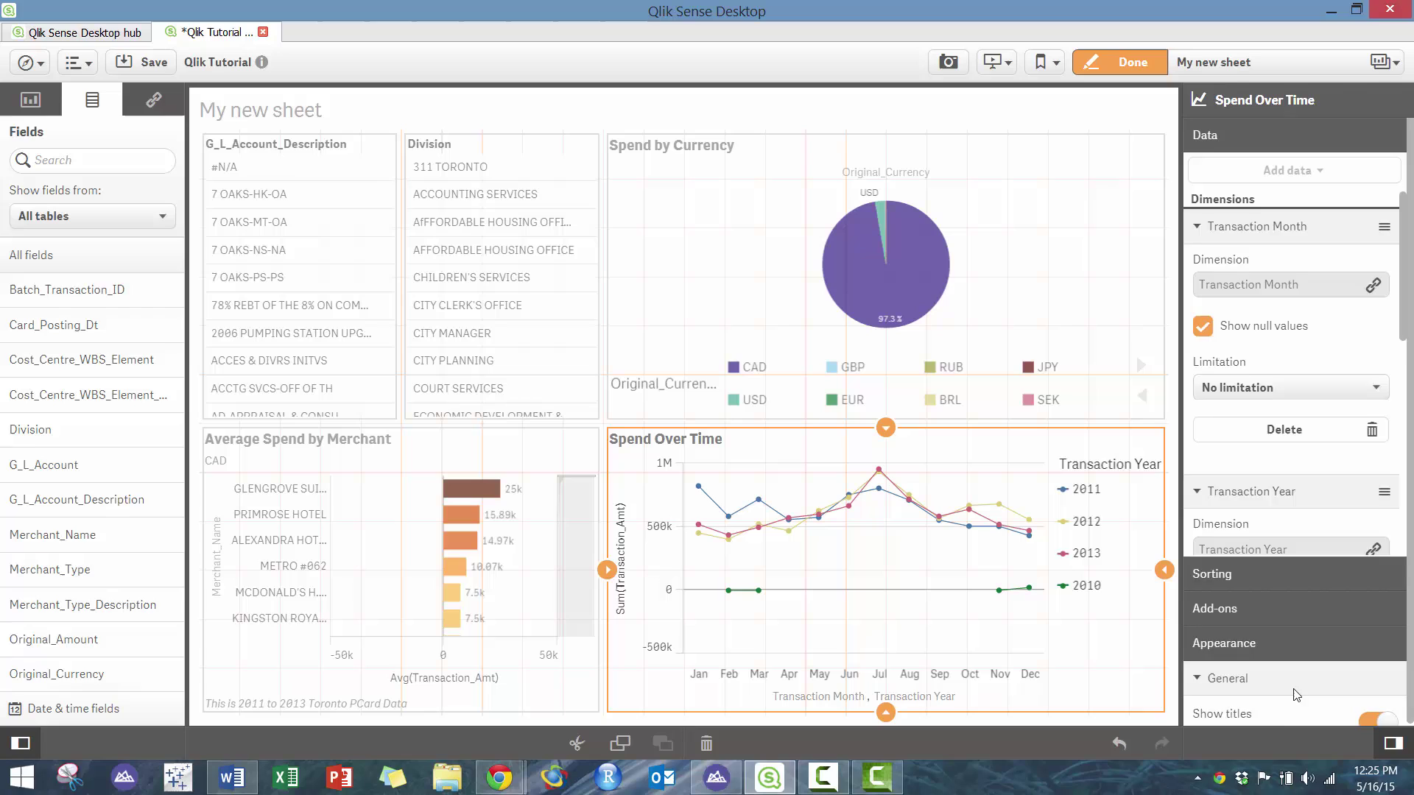
Step: Keep both labels and title shown on the x-axis
{"action": "scroll", "coordinate": [1304, 426], "scroll_direction": "up", "scroll_amount": 4}
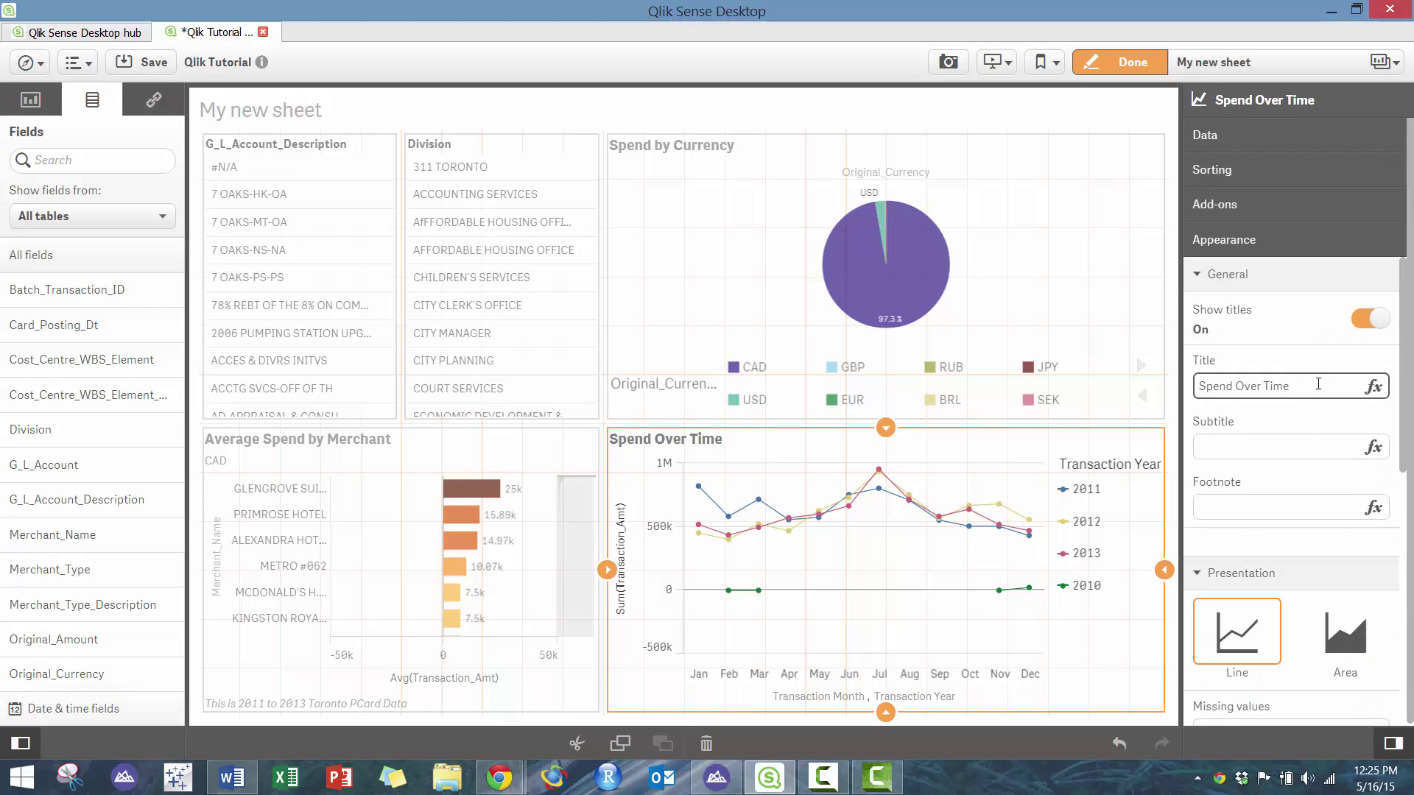
{"action": "left_click", "coordinate": [1252, 286]}
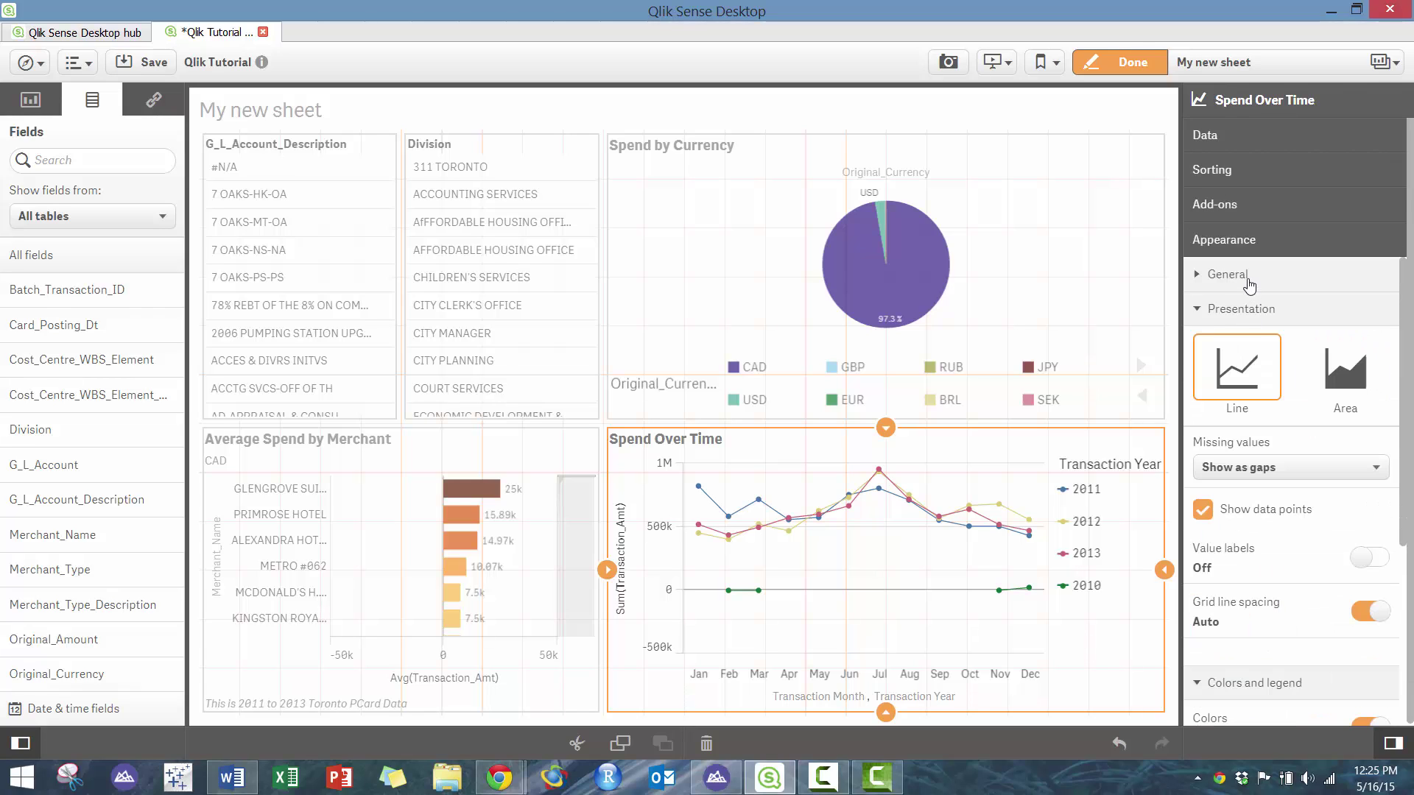
{"action": "left_click", "coordinate": [1260, 318]}
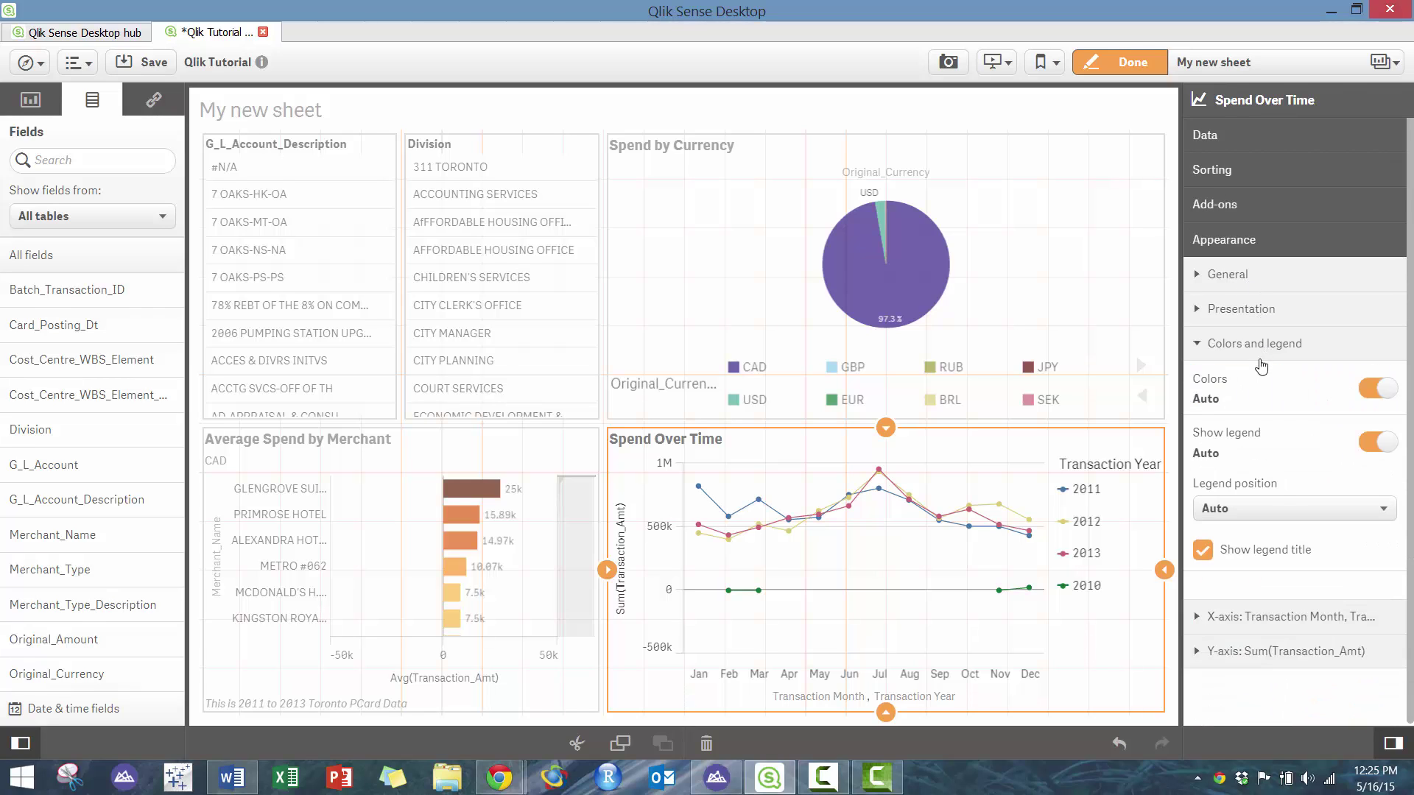
{"action": "left_click", "coordinate": [1318, 626]}
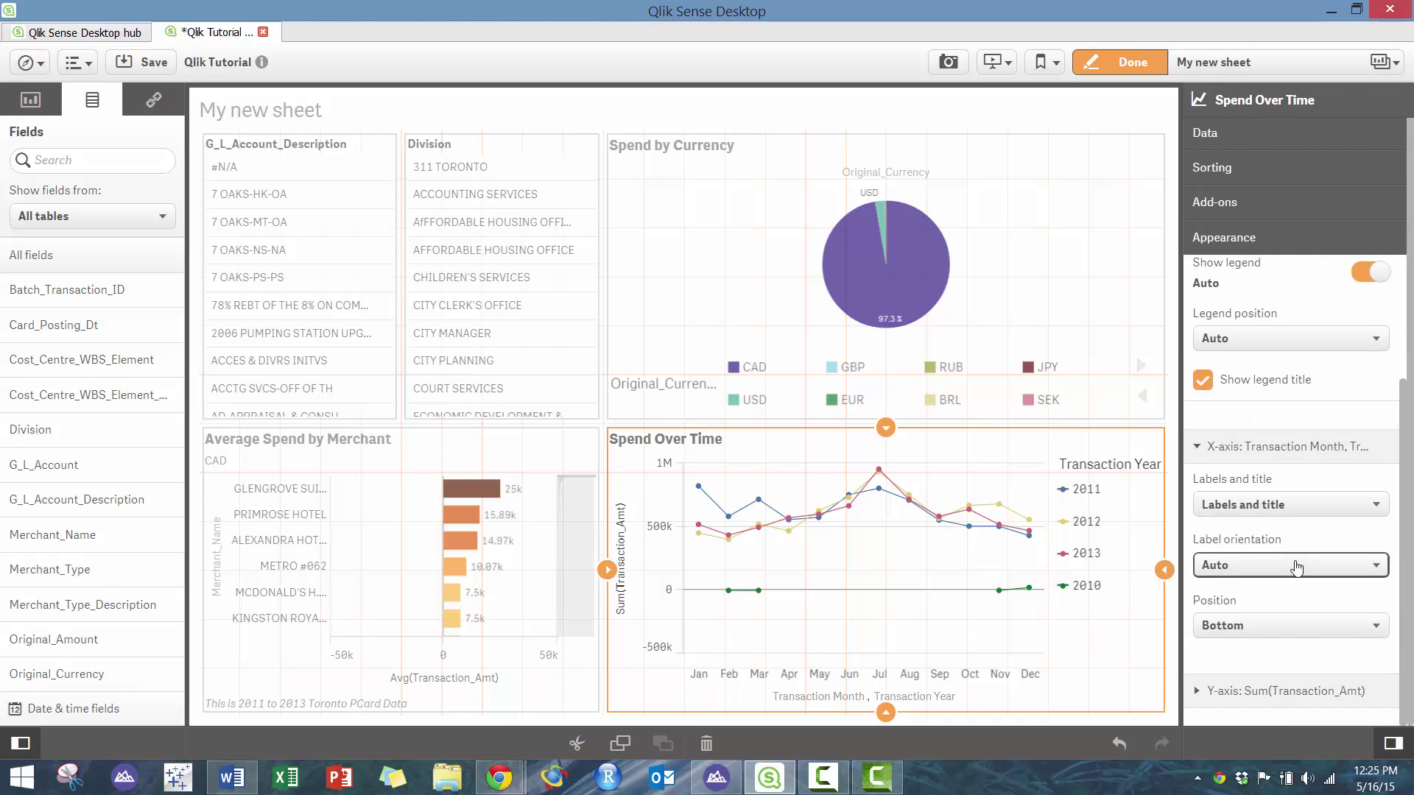
{"action": "left_click", "coordinate": [1302, 508]}
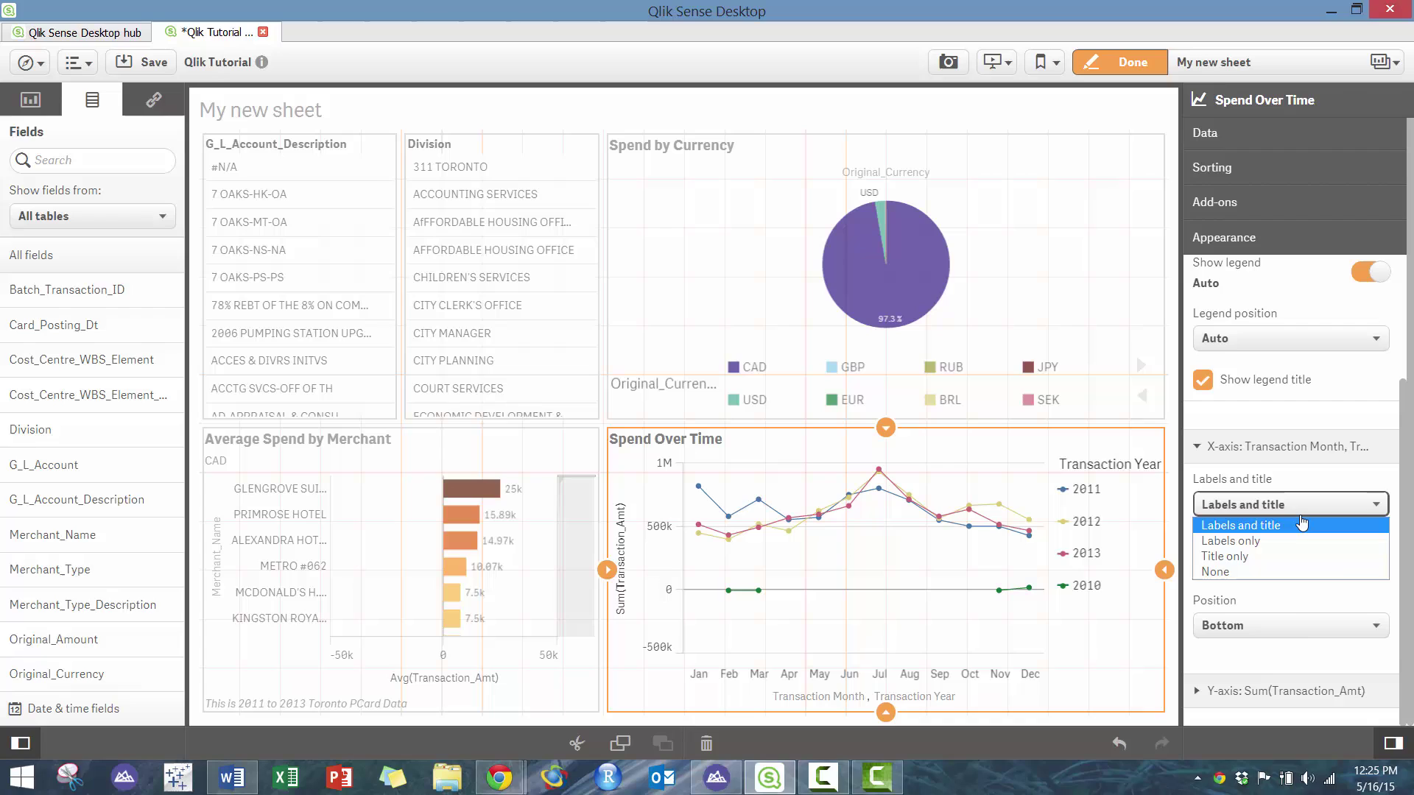
{"action": "left_click", "coordinate": [1301, 525]}
Step: Set the y-axis scale to Wide after trying Narrow, and toggle logarithmic scale
{"action": "left_click", "coordinate": [1300, 691]}
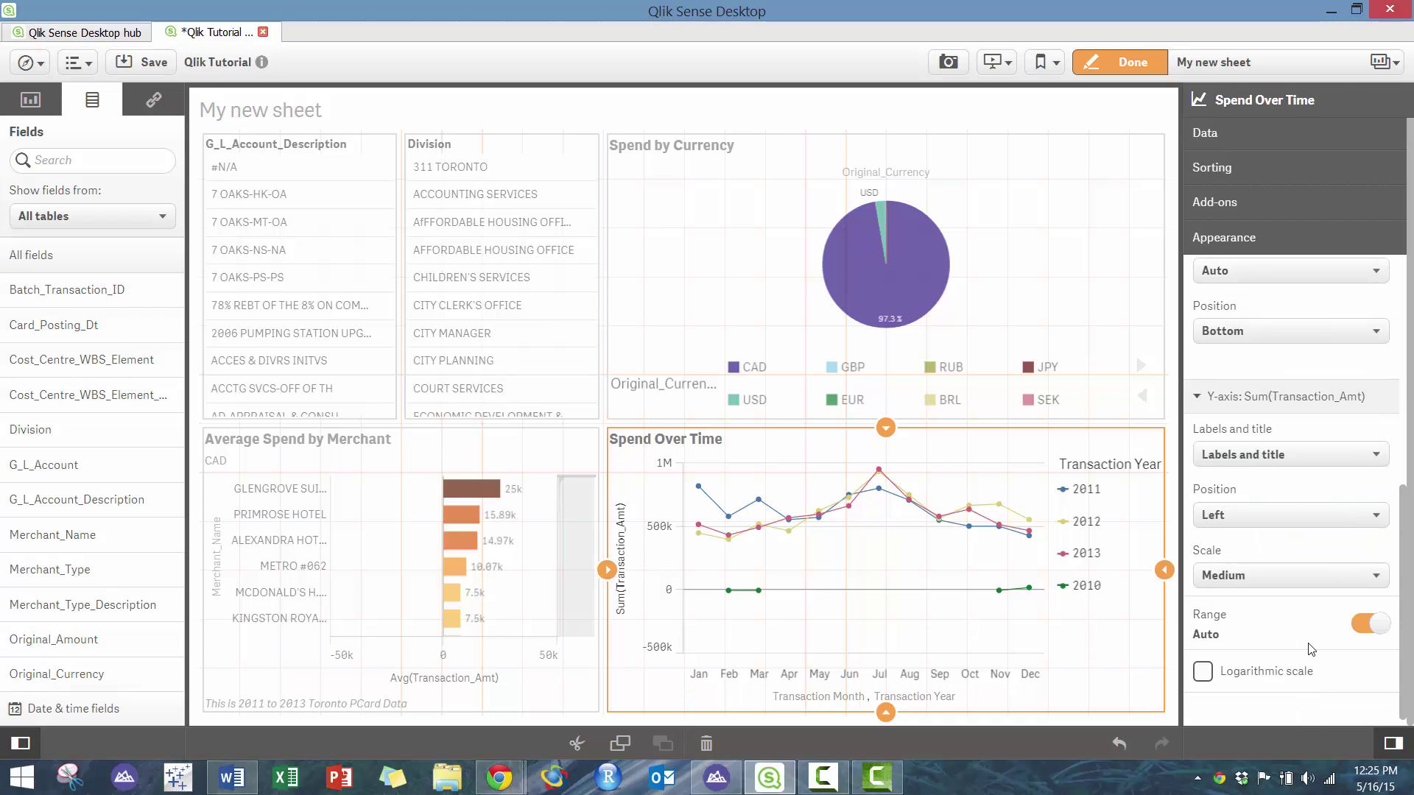
{"action": "right_click", "coordinate": [624, 537]}
{"action": "left_click", "coordinate": [645, 579]}
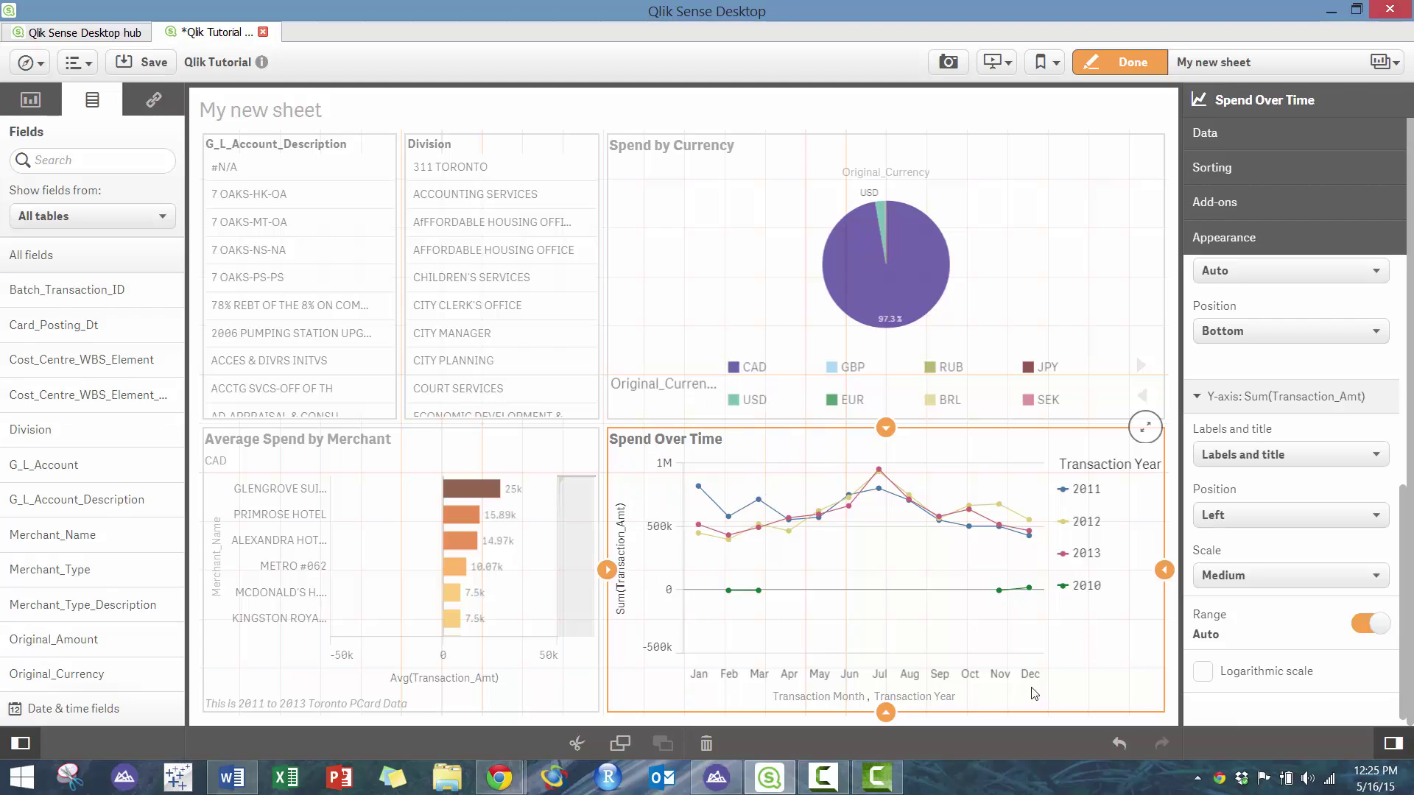
{"action": "left_click", "coordinate": [1279, 573]}
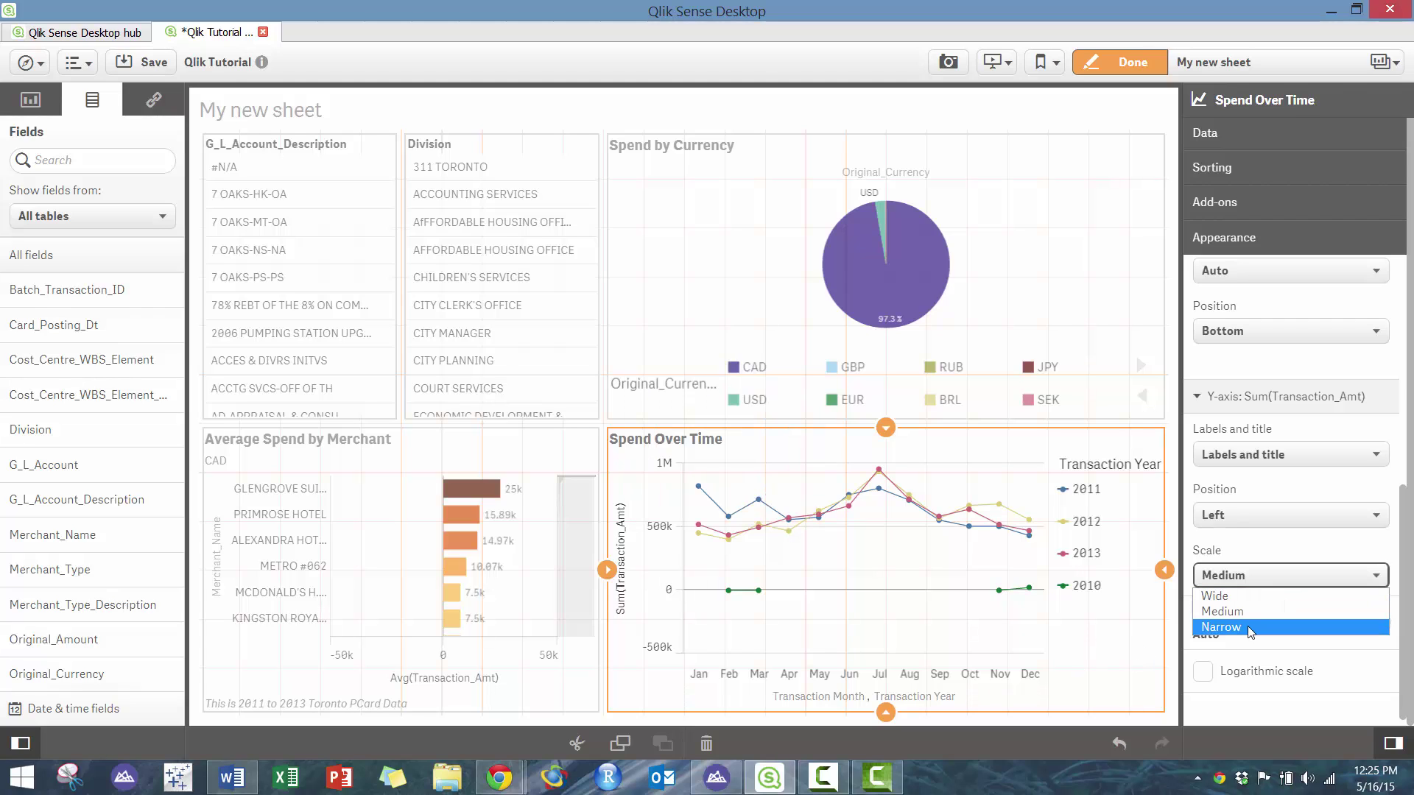
{"action": "left_click", "coordinate": [1247, 626]}
{"action": "left_click", "coordinate": [1274, 582]}
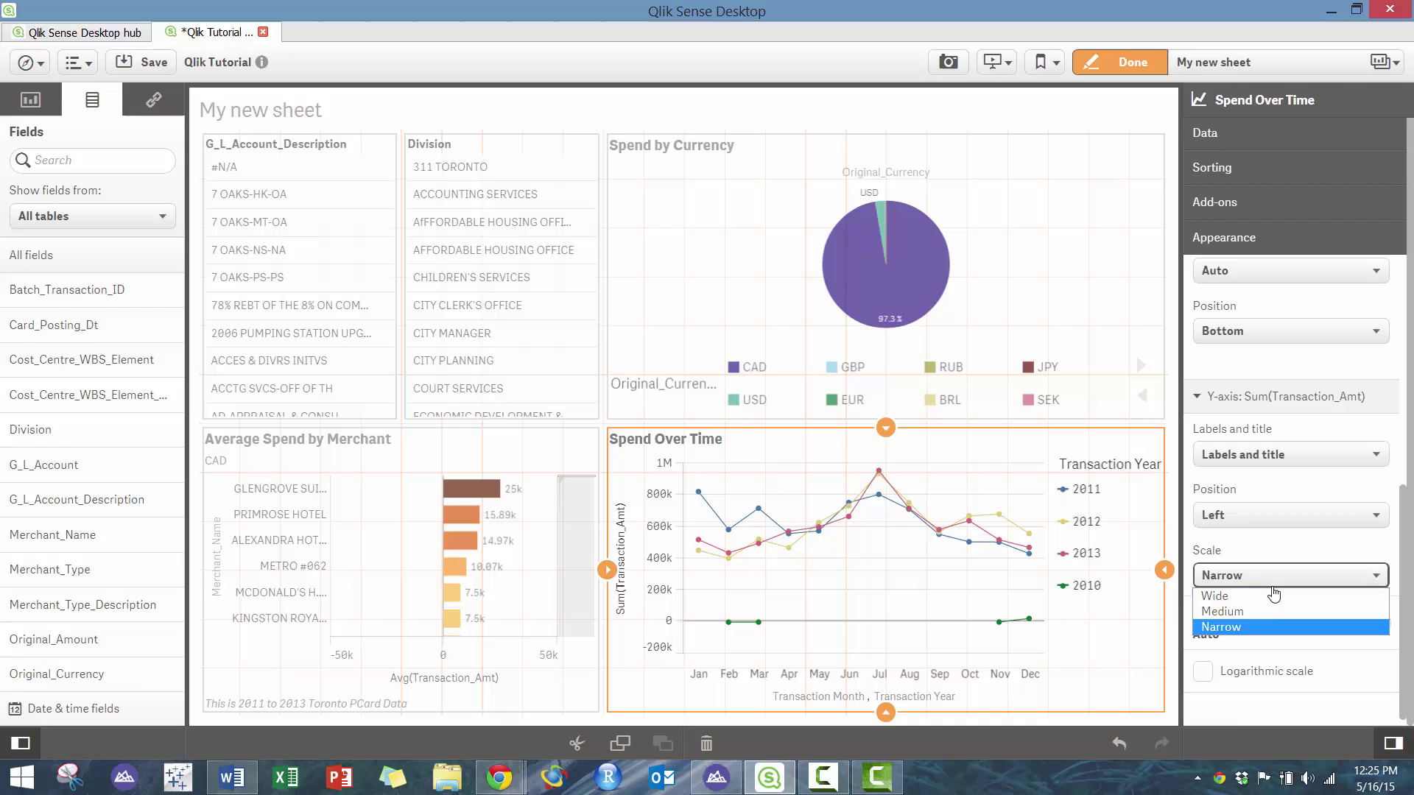
{"action": "left_click", "coordinate": [1261, 593]}
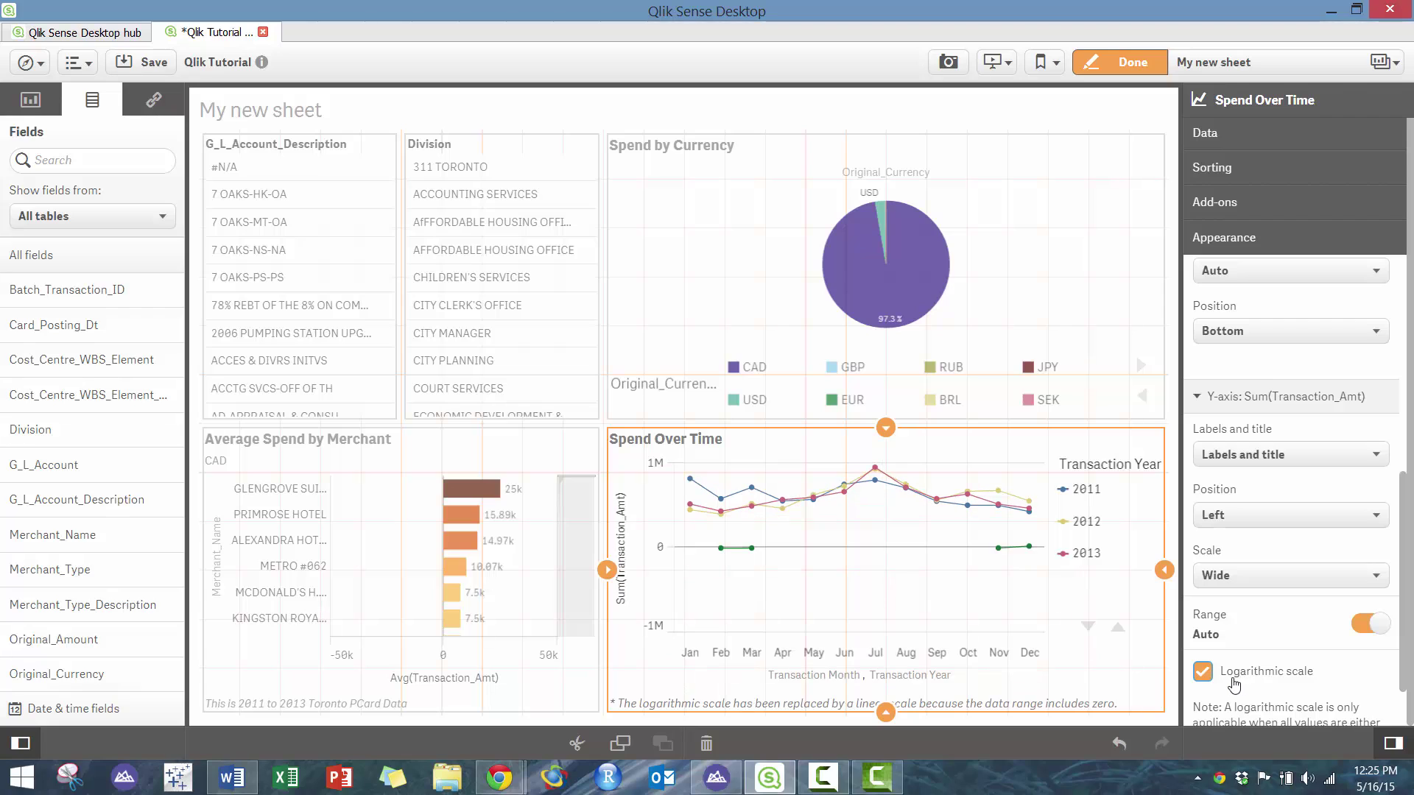
{"action": "left_click", "coordinate": [1203, 672]}
Step: Collapse the axis, colour, general and presentation sections of the appearance panel
{"action": "scroll", "coordinate": [1268, 545], "scroll_direction": "up", "scroll_amount": 3}
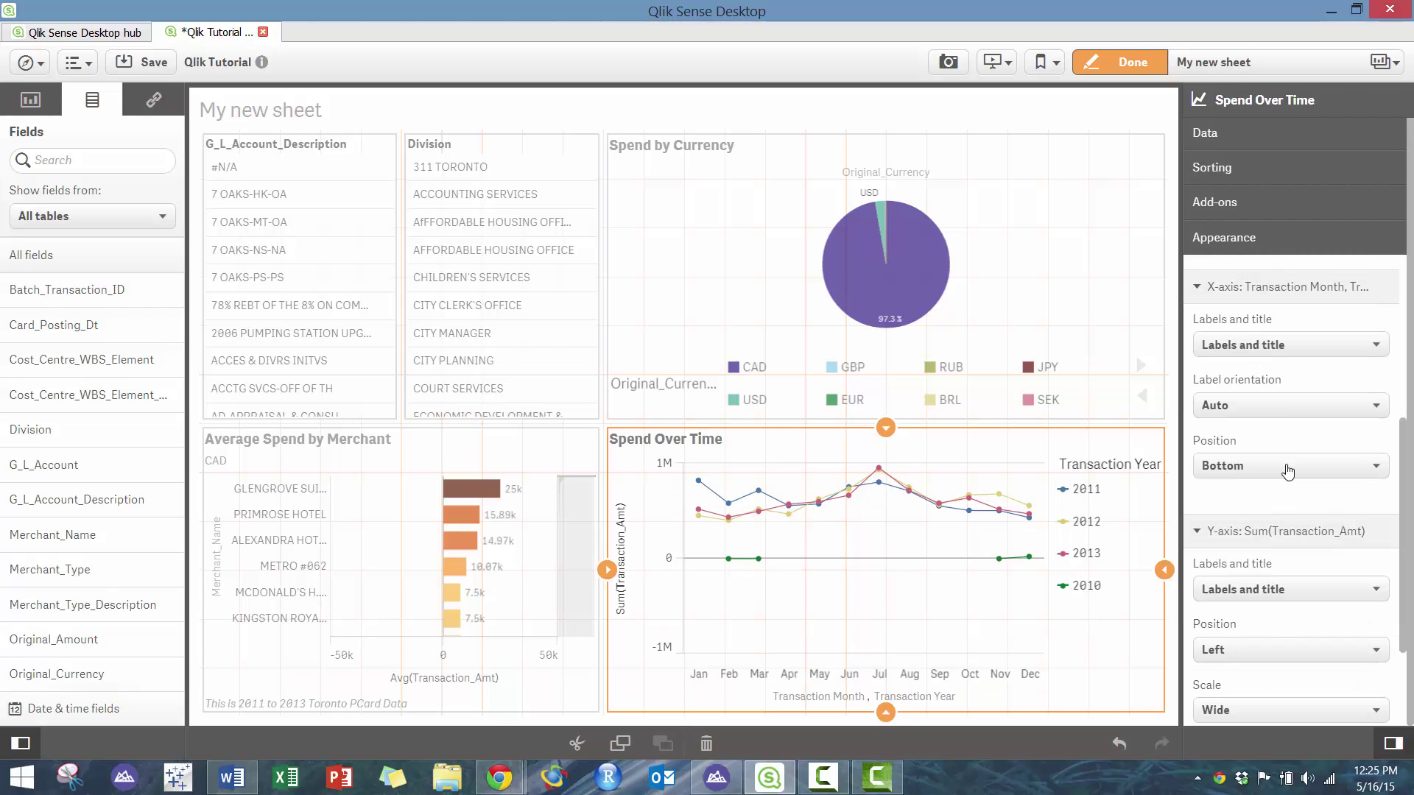
{"action": "left_click", "coordinate": [1271, 535]}
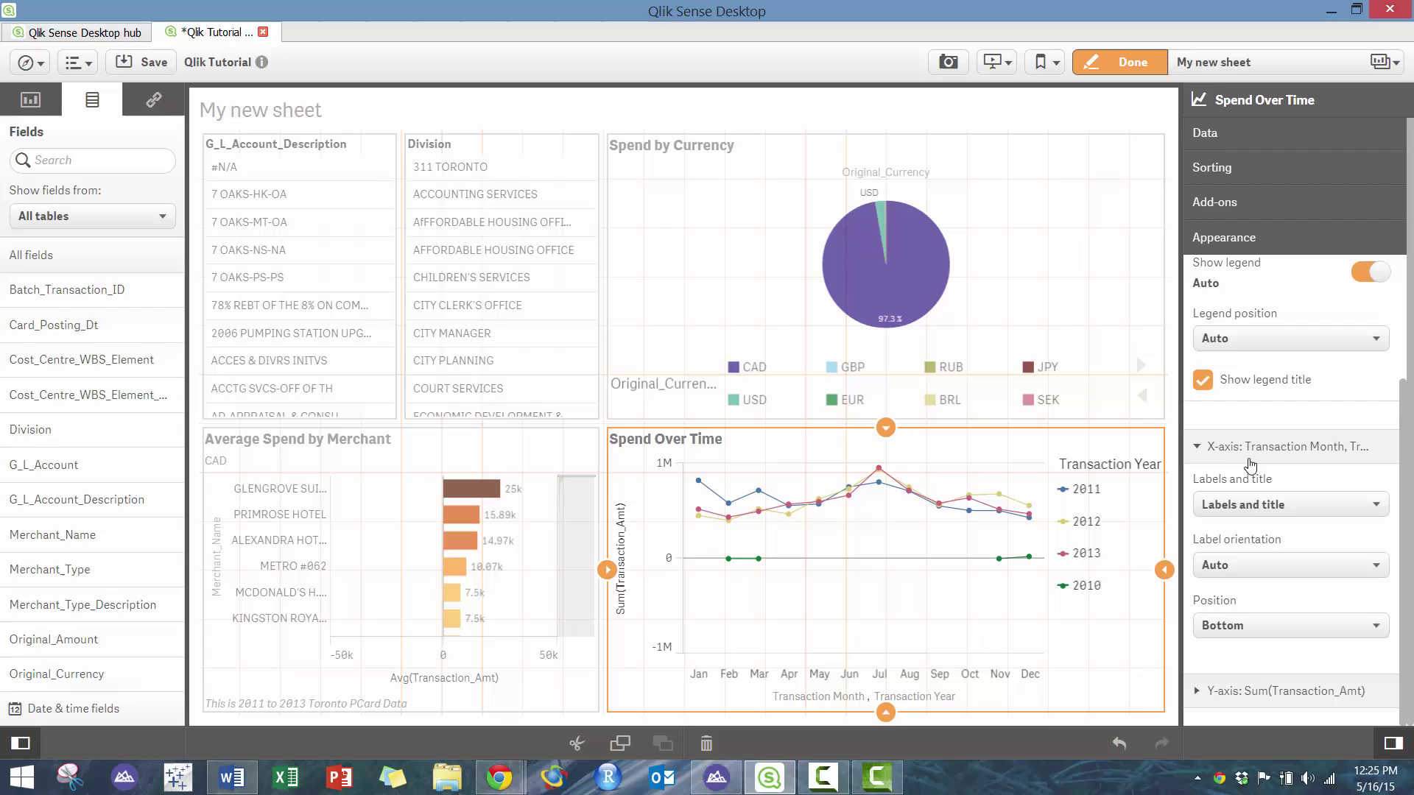
{"action": "left_click", "coordinate": [1292, 451]}
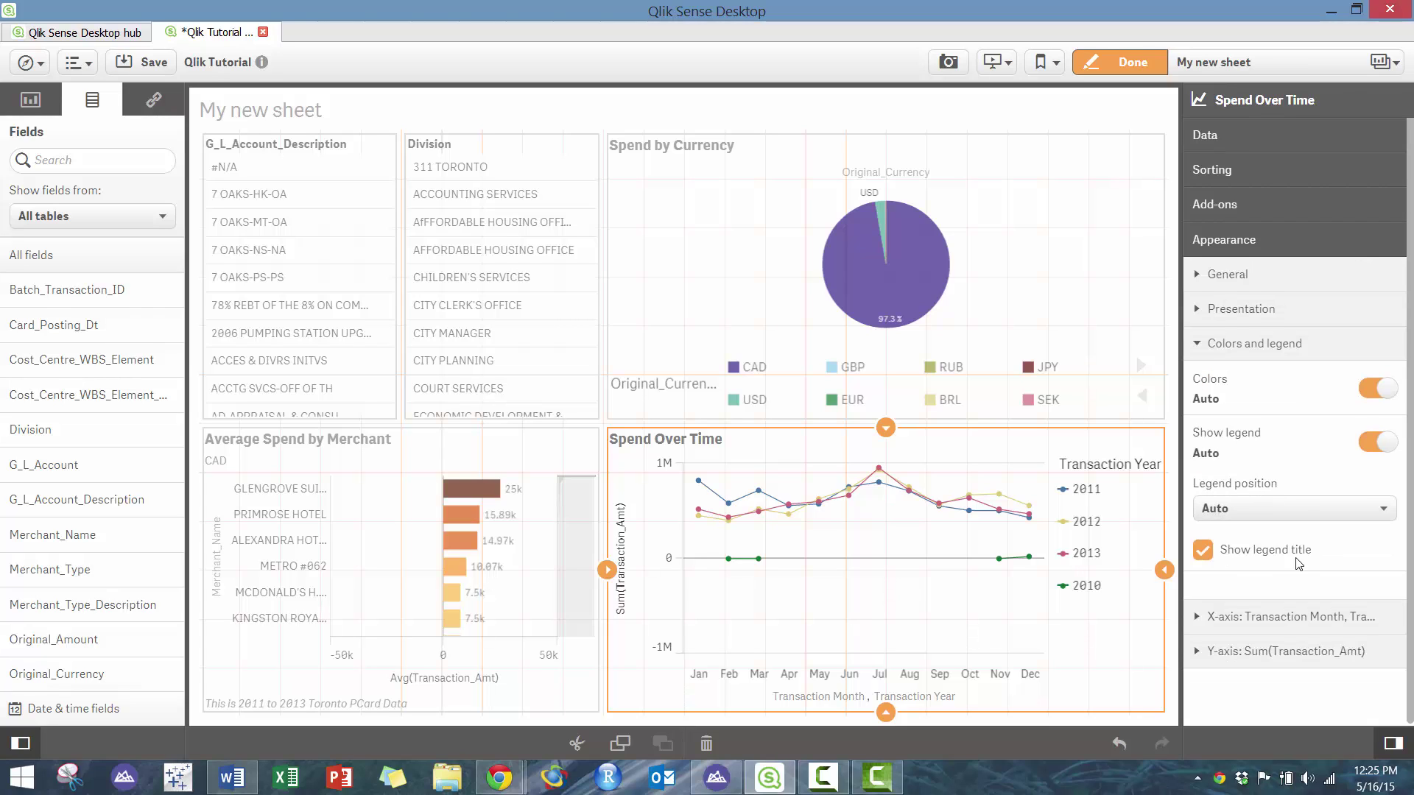
{"action": "left_click", "coordinate": [1310, 344]}
{"action": "left_click", "coordinate": [1305, 318]}
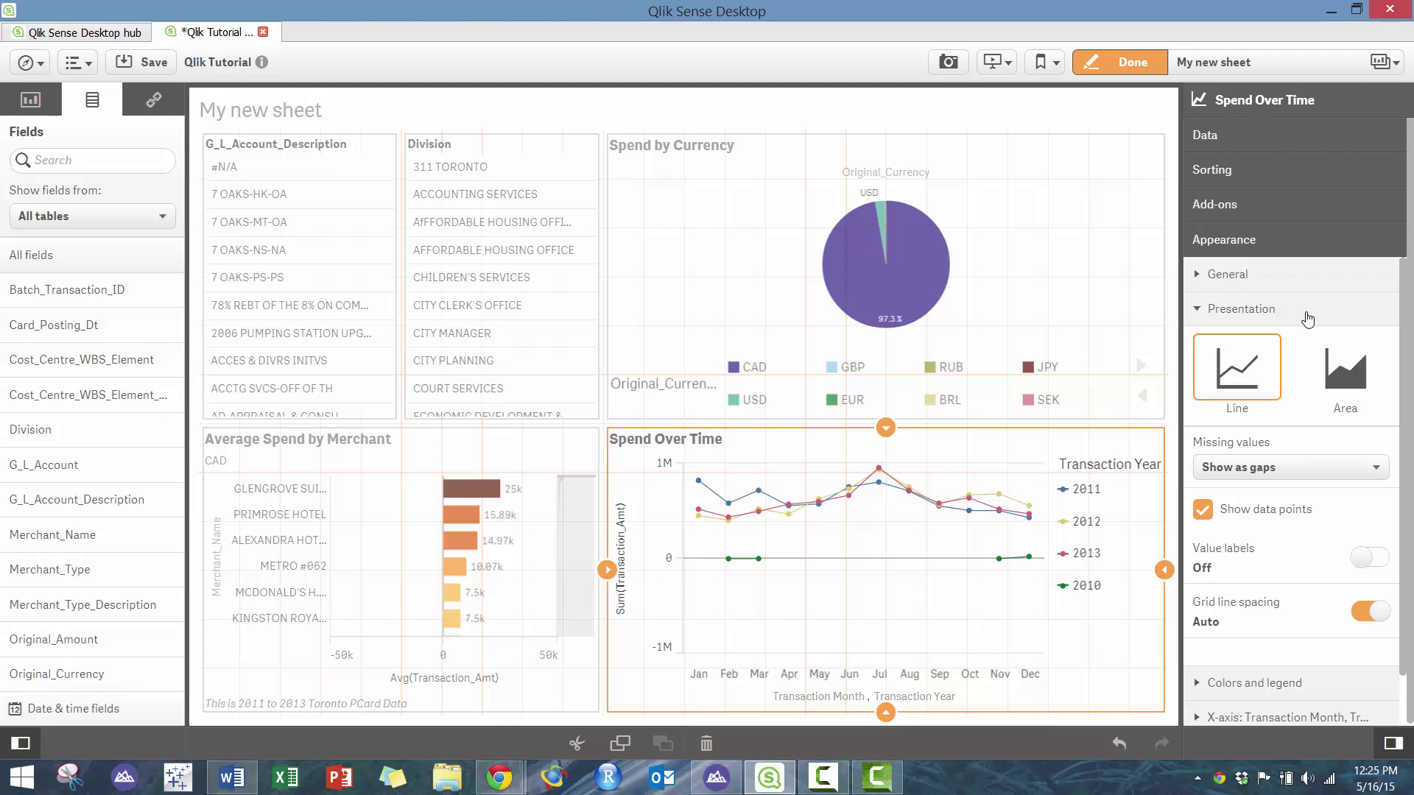
{"action": "left_click", "coordinate": [1307, 318]}
{"action": "left_click", "coordinate": [1268, 280]}
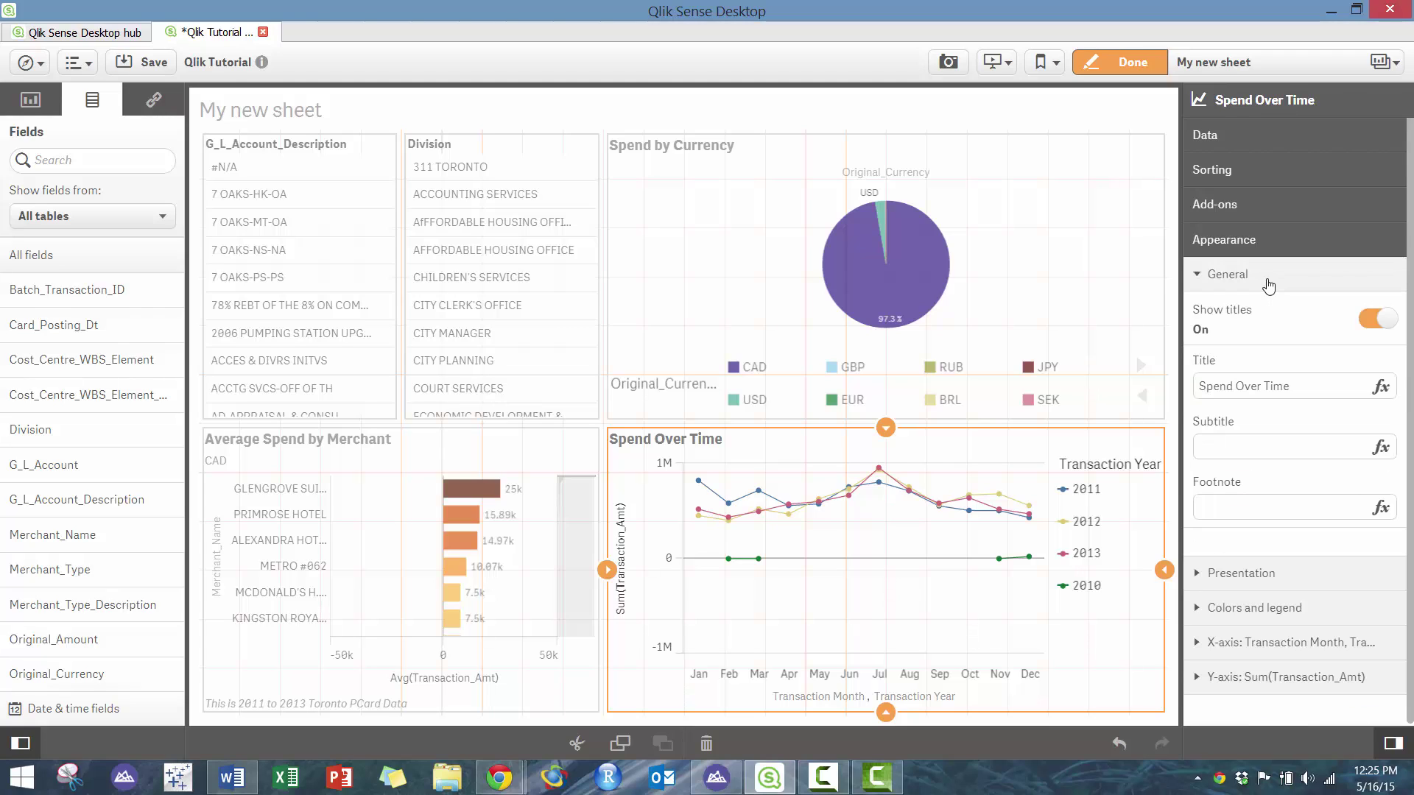
{"action": "left_click", "coordinate": [1268, 284]}
{"action": "left_click", "coordinate": [1283, 304]}
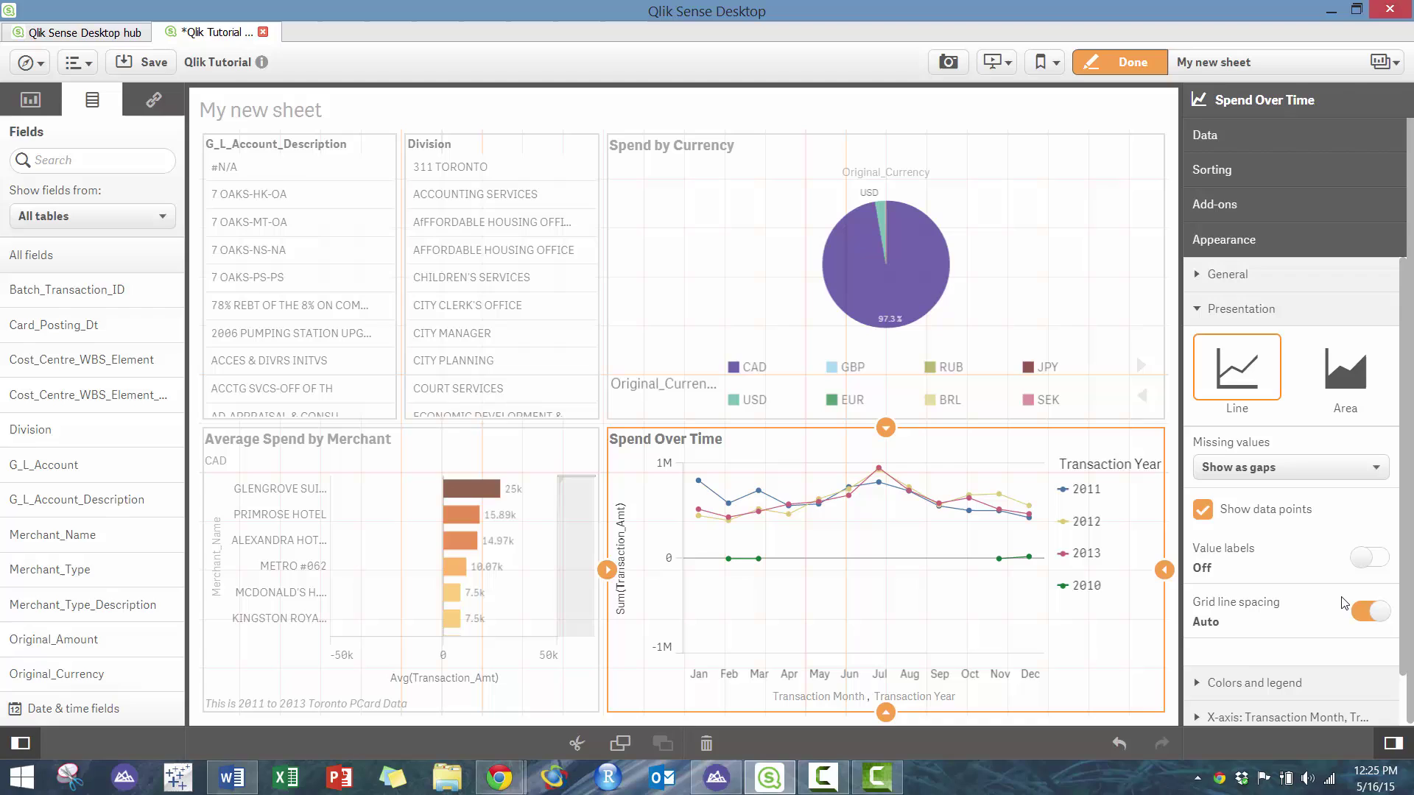
{"action": "left_click", "coordinate": [1256, 303]}
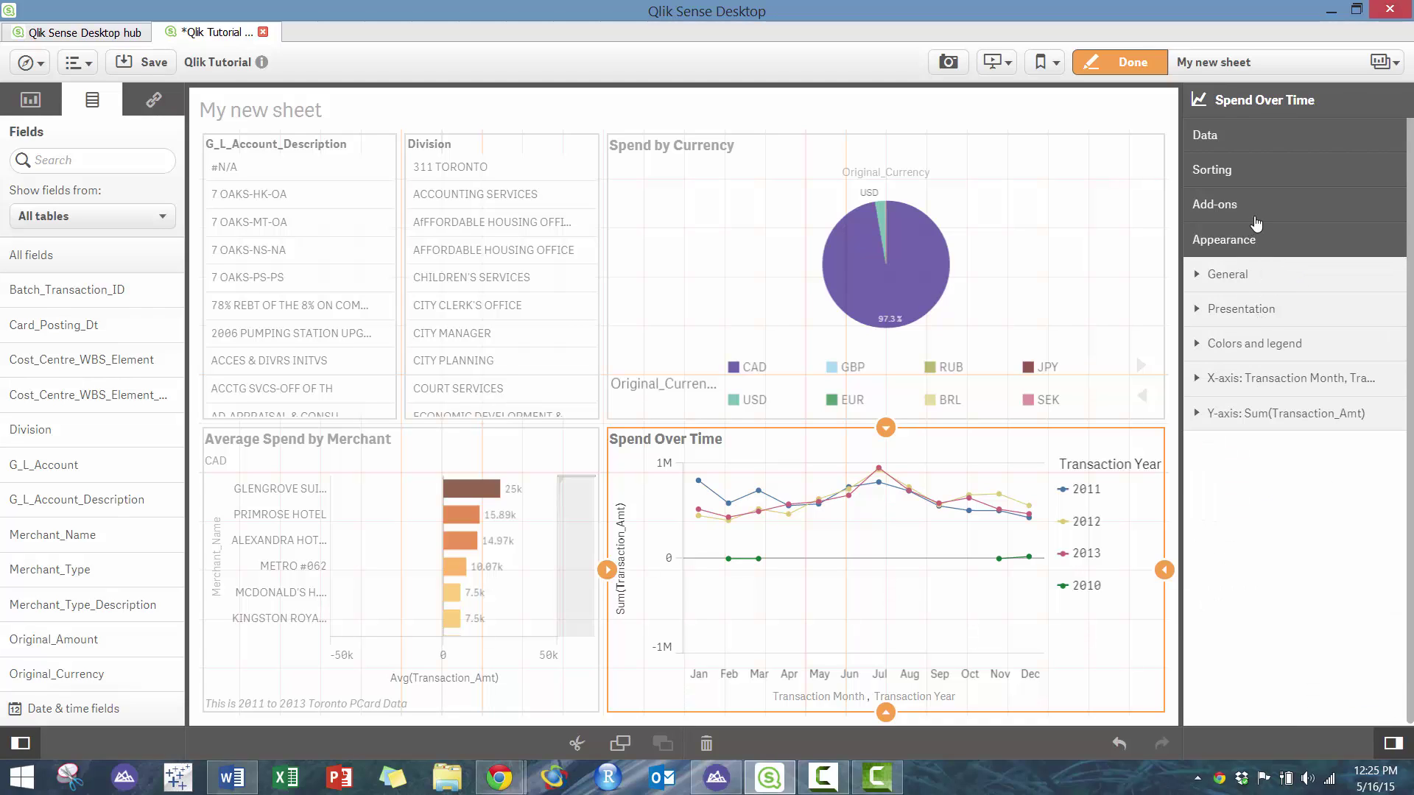
Step: Add a new reference line to the Spend Over Time chart
{"action": "left_click", "coordinate": [1255, 221]}
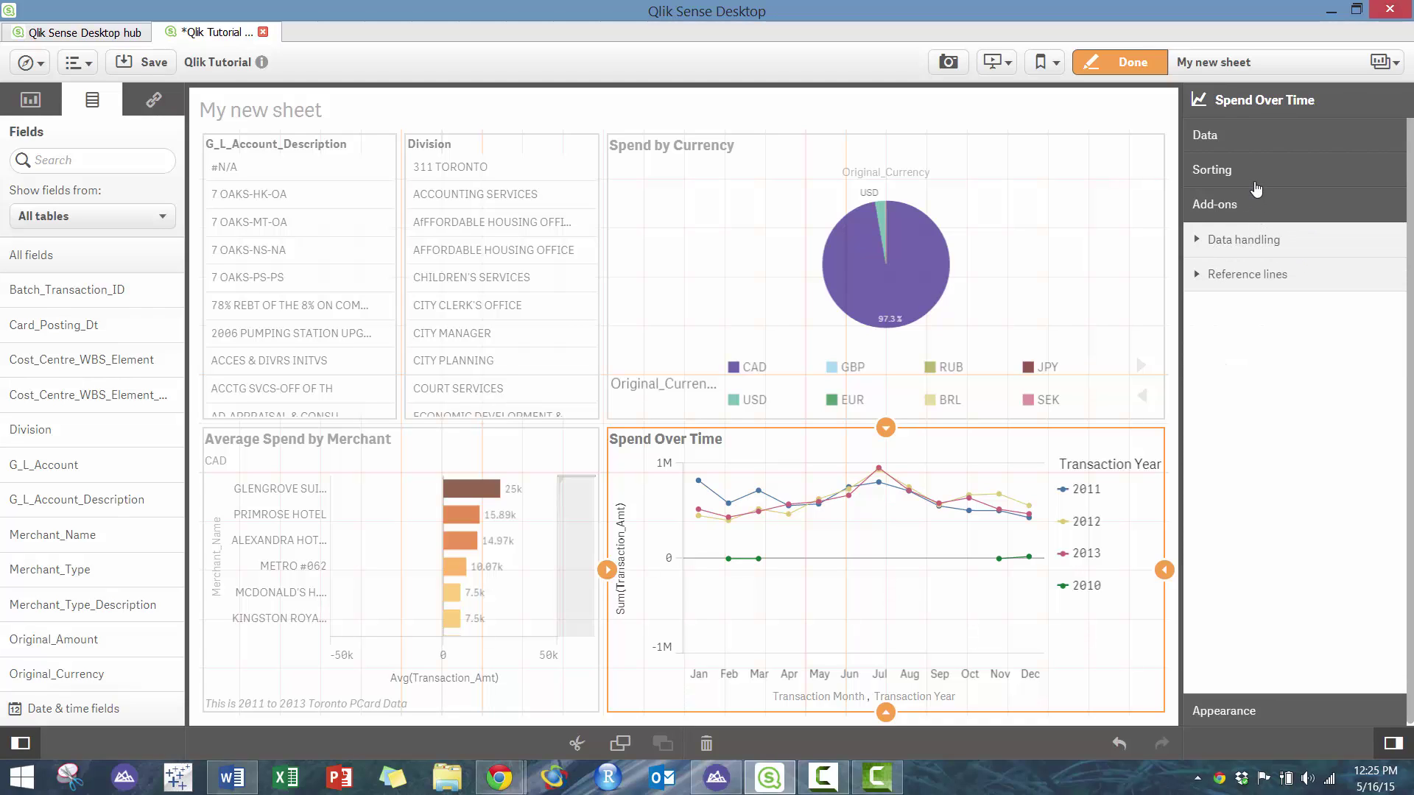
{"action": "left_click", "coordinate": [1256, 180]}
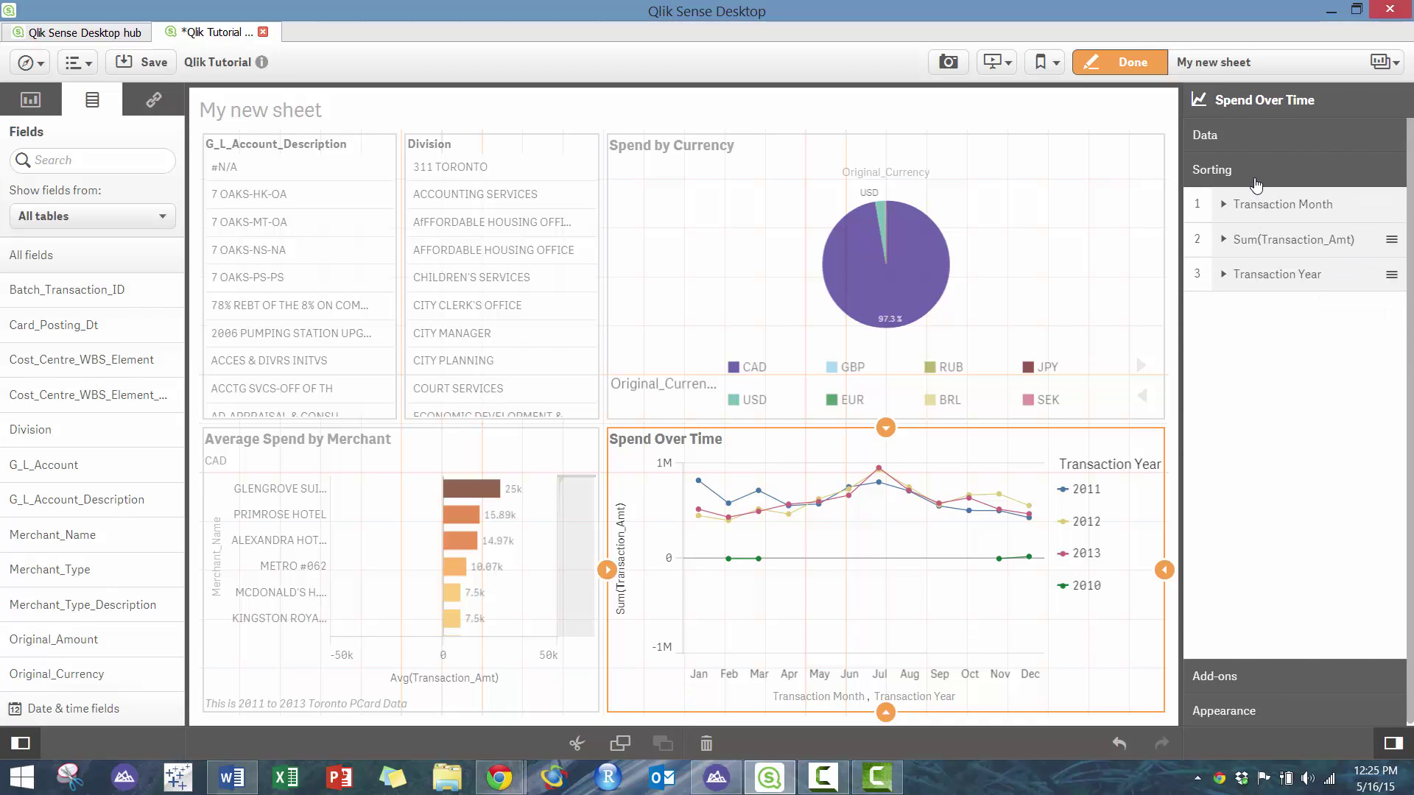
{"action": "left_click", "coordinate": [1226, 677]}
{"action": "left_click", "coordinate": [1252, 276]}
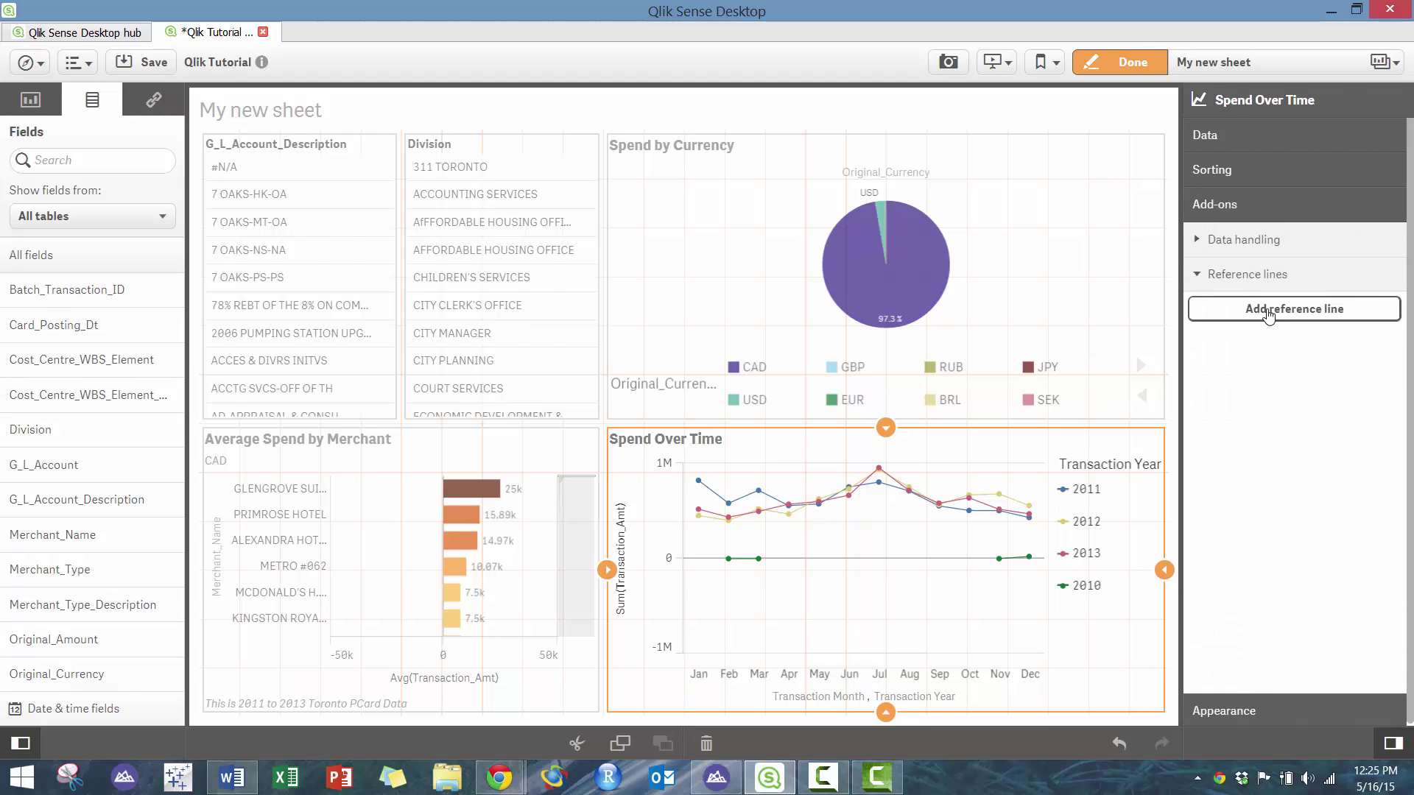
{"action": "left_click", "coordinate": [1268, 314]}
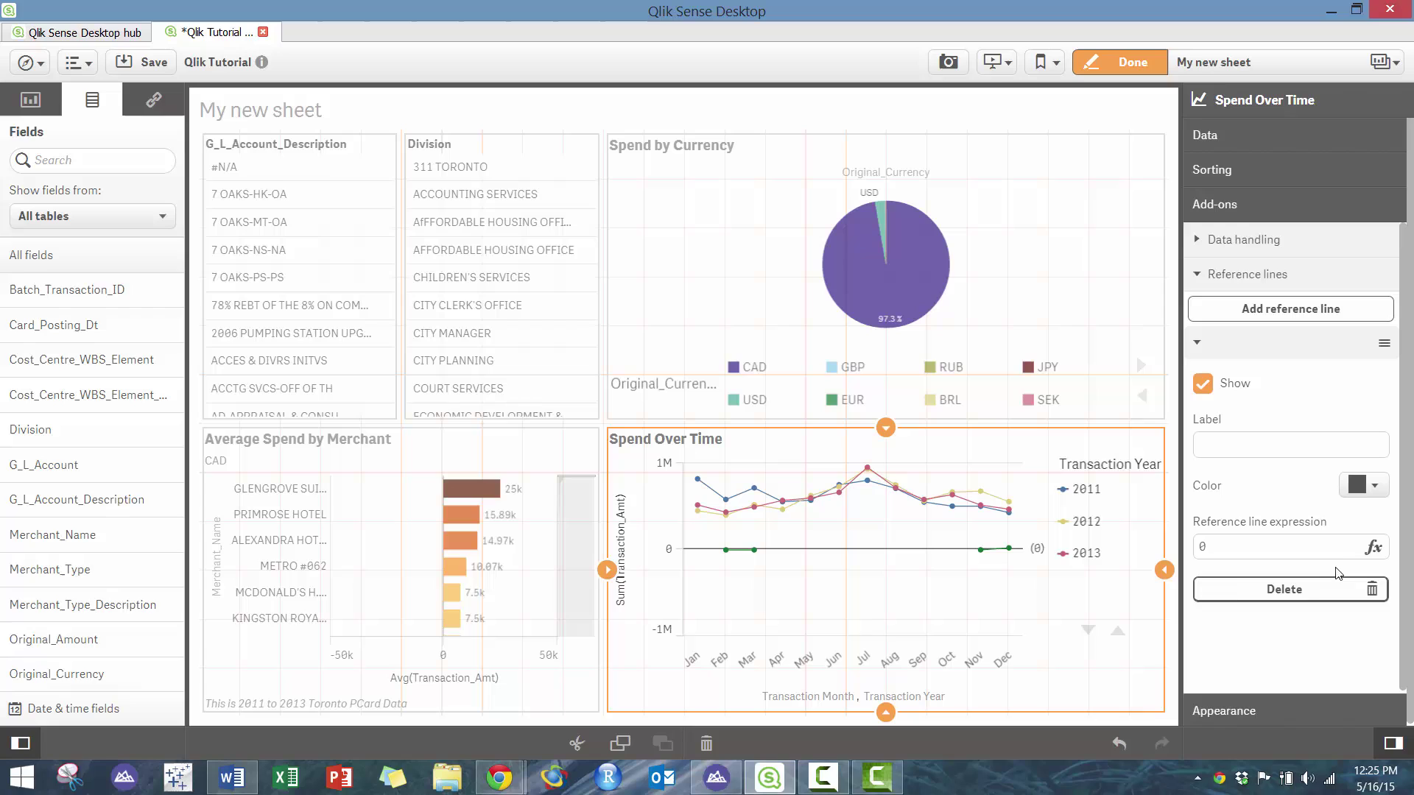
Step: Set the reference line expression to average() with Transaction_Amt inserted
{"action": "left_click", "coordinate": [1373, 547]}
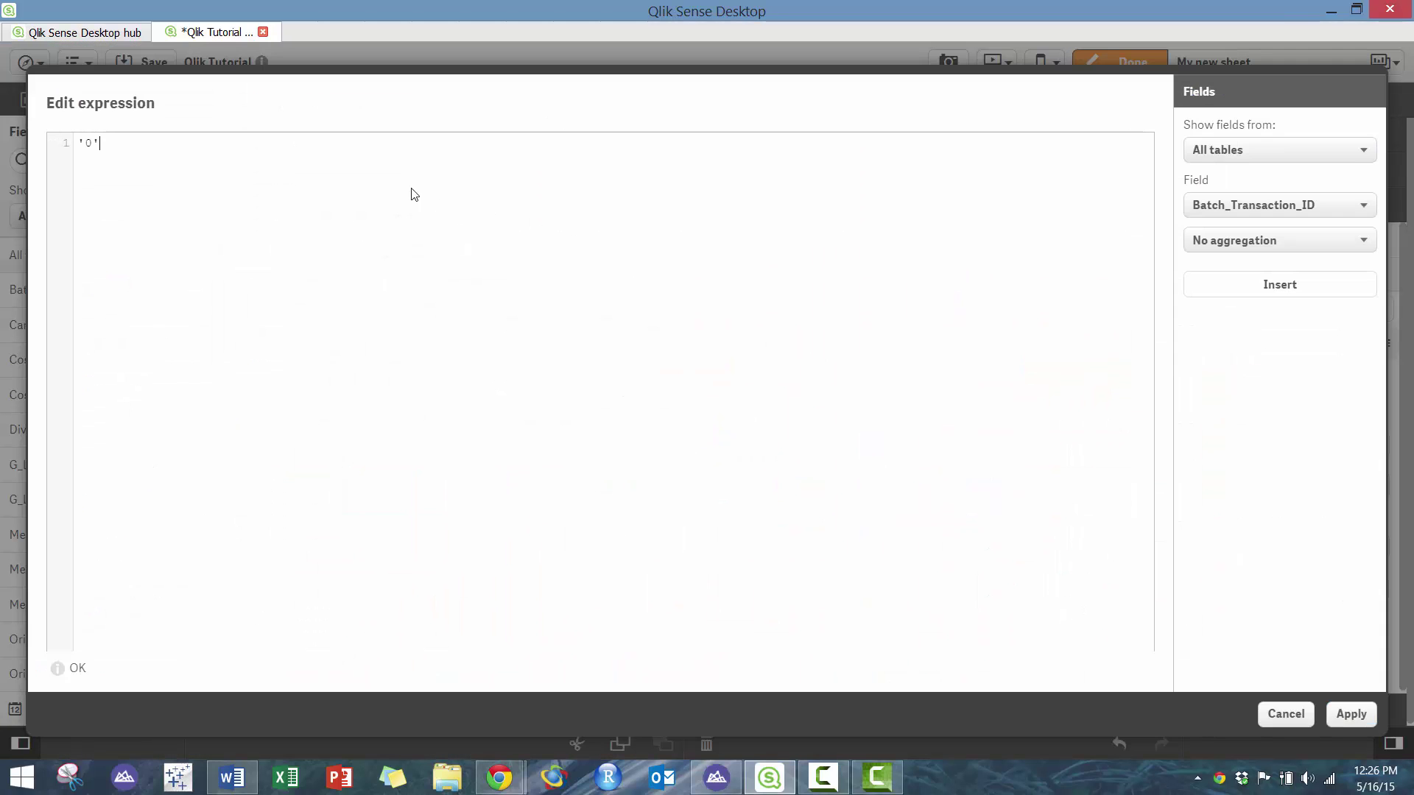
{"action": "key", "text": "ctrl+a"}
{"action": "type", "text": "average("}
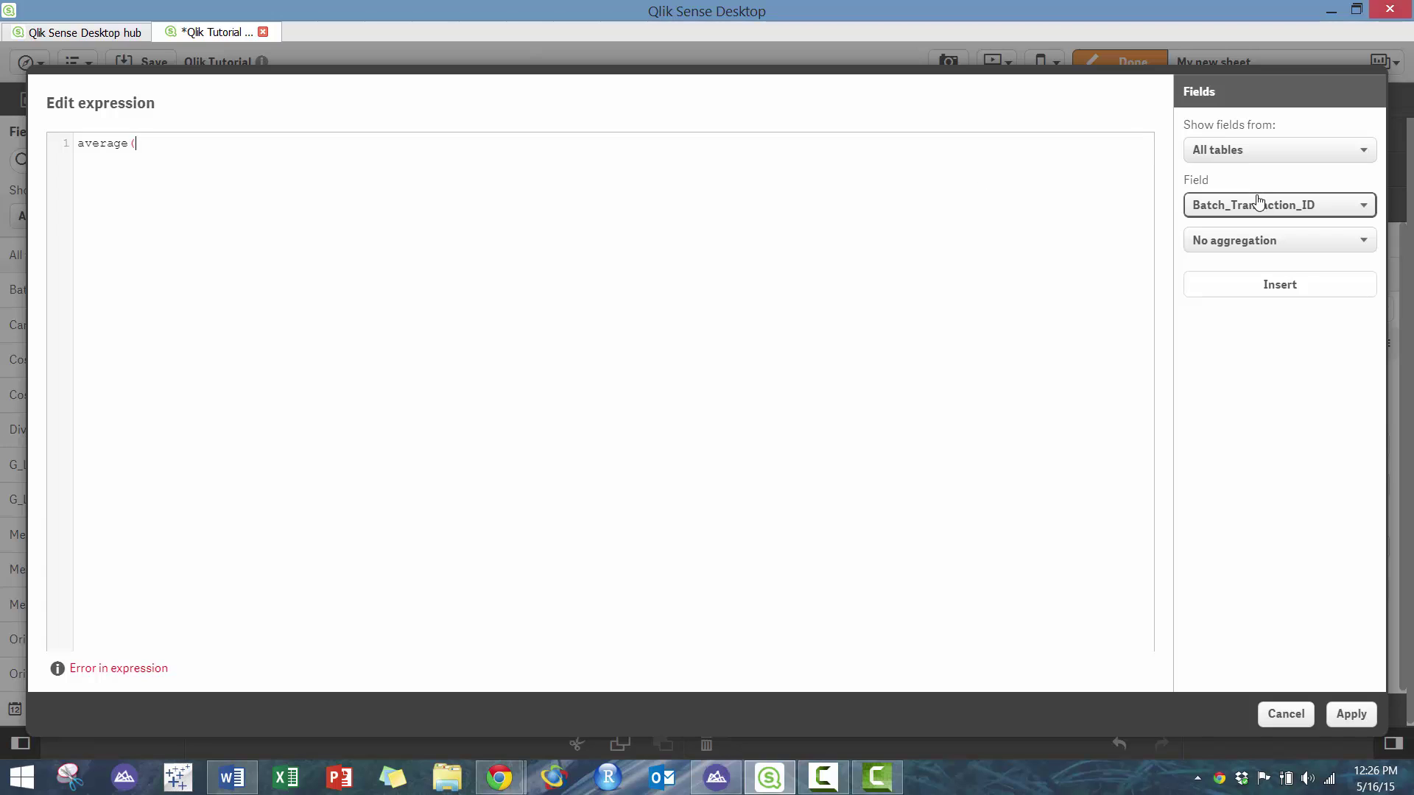
{"action": "left_click", "coordinate": [1256, 204]}
{"action": "left_click", "coordinate": [1253, 427]}
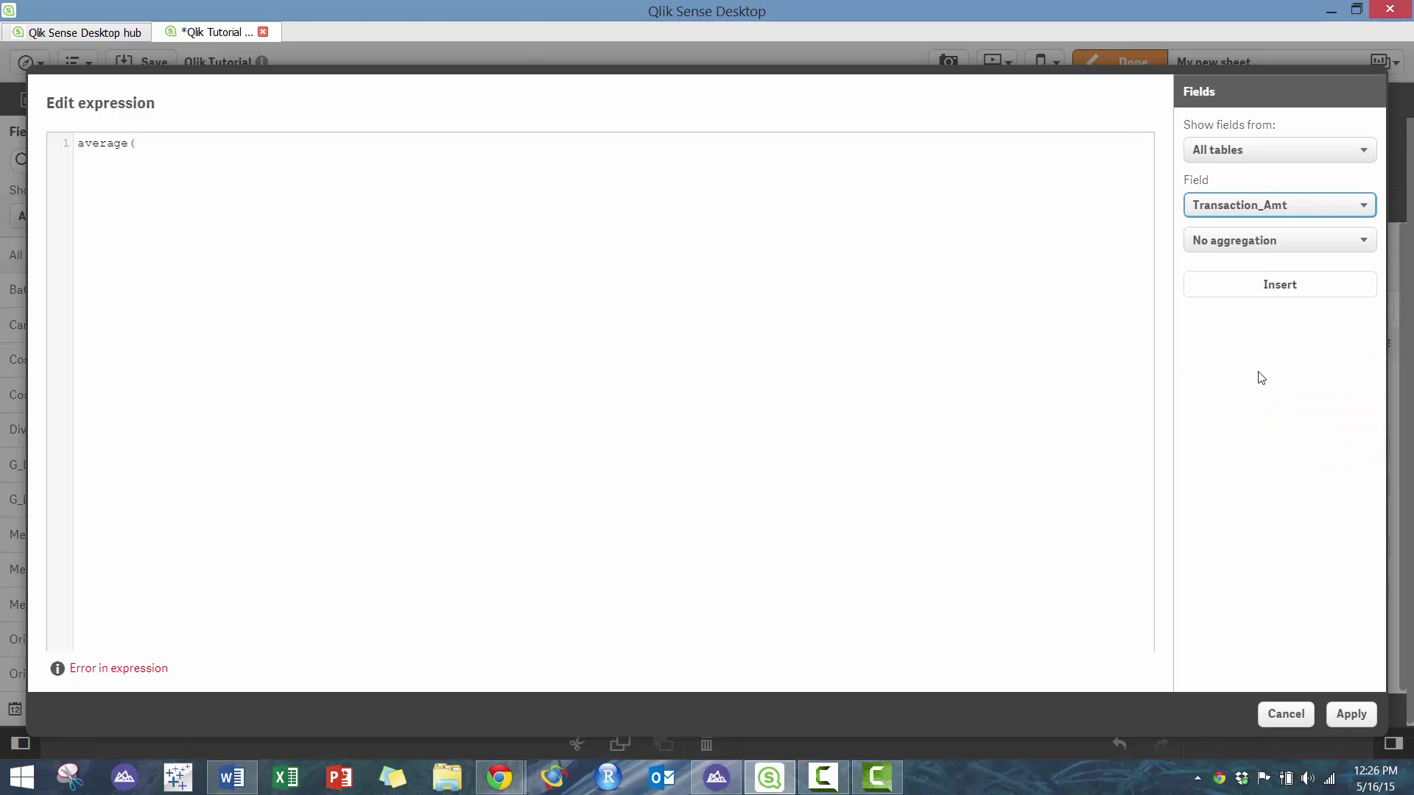
{"action": "left_click", "coordinate": [1208, 284]}
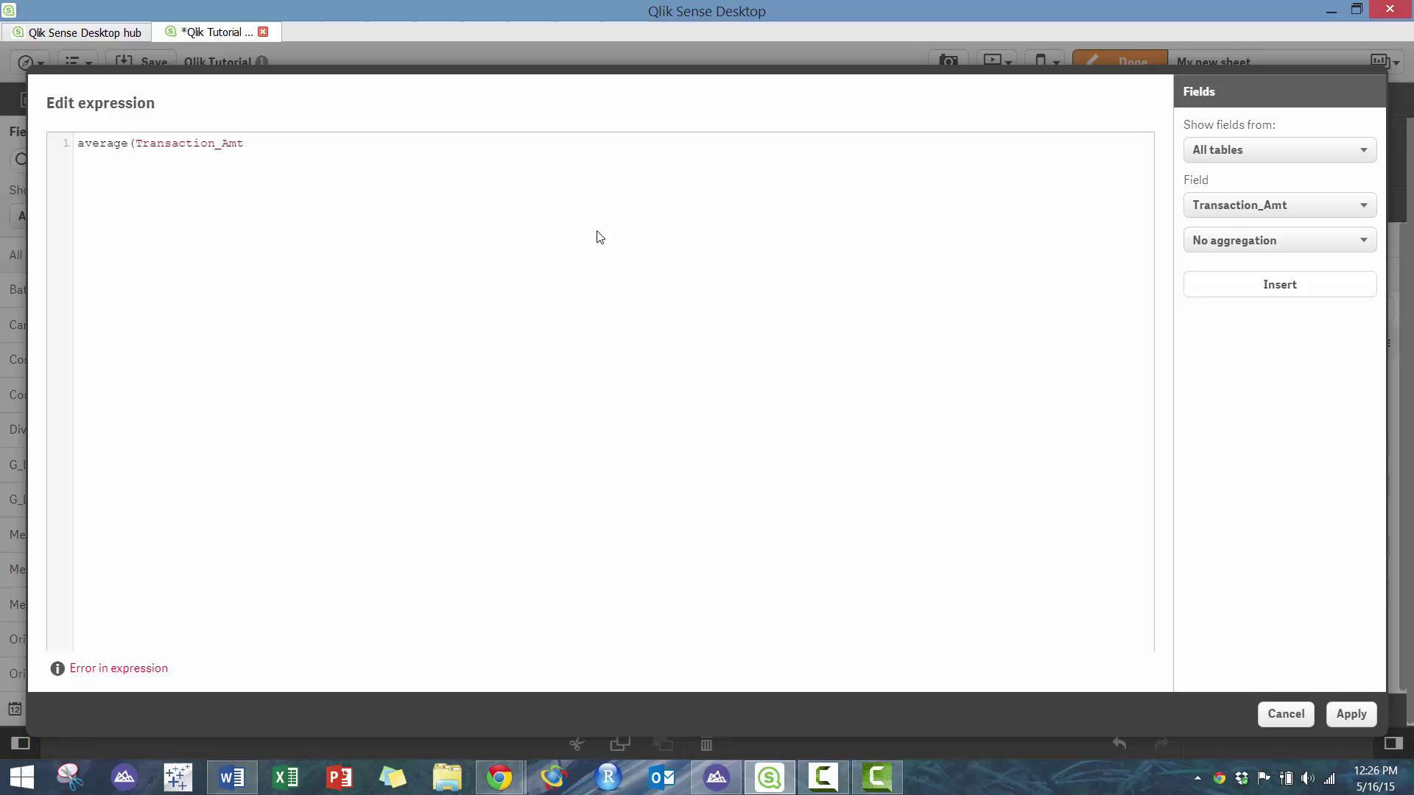
{"action": "left_click", "coordinate": [1351, 715]}
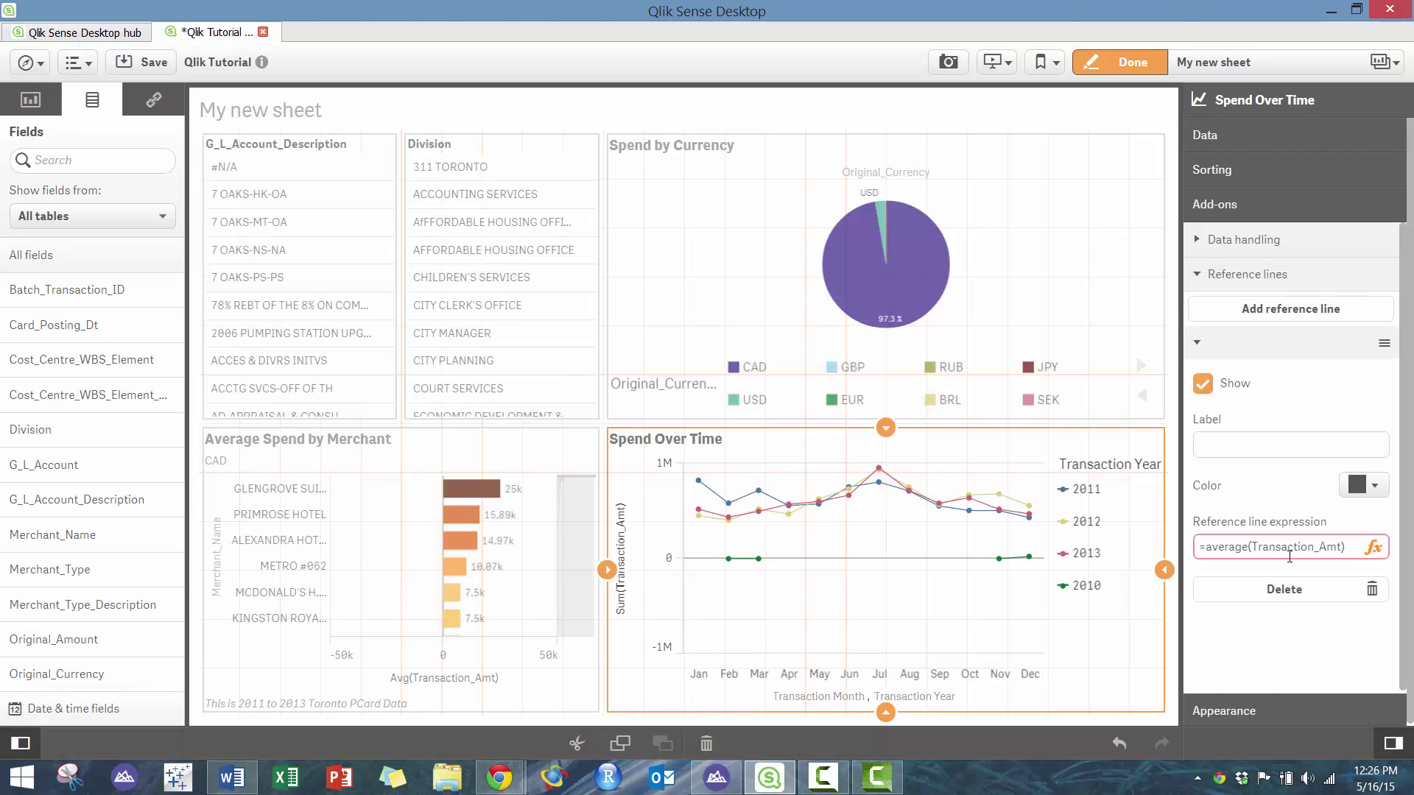
Step: Change the expression's function name to avg and reapply it
{"action": "left_click", "coordinate": [1371, 548]}
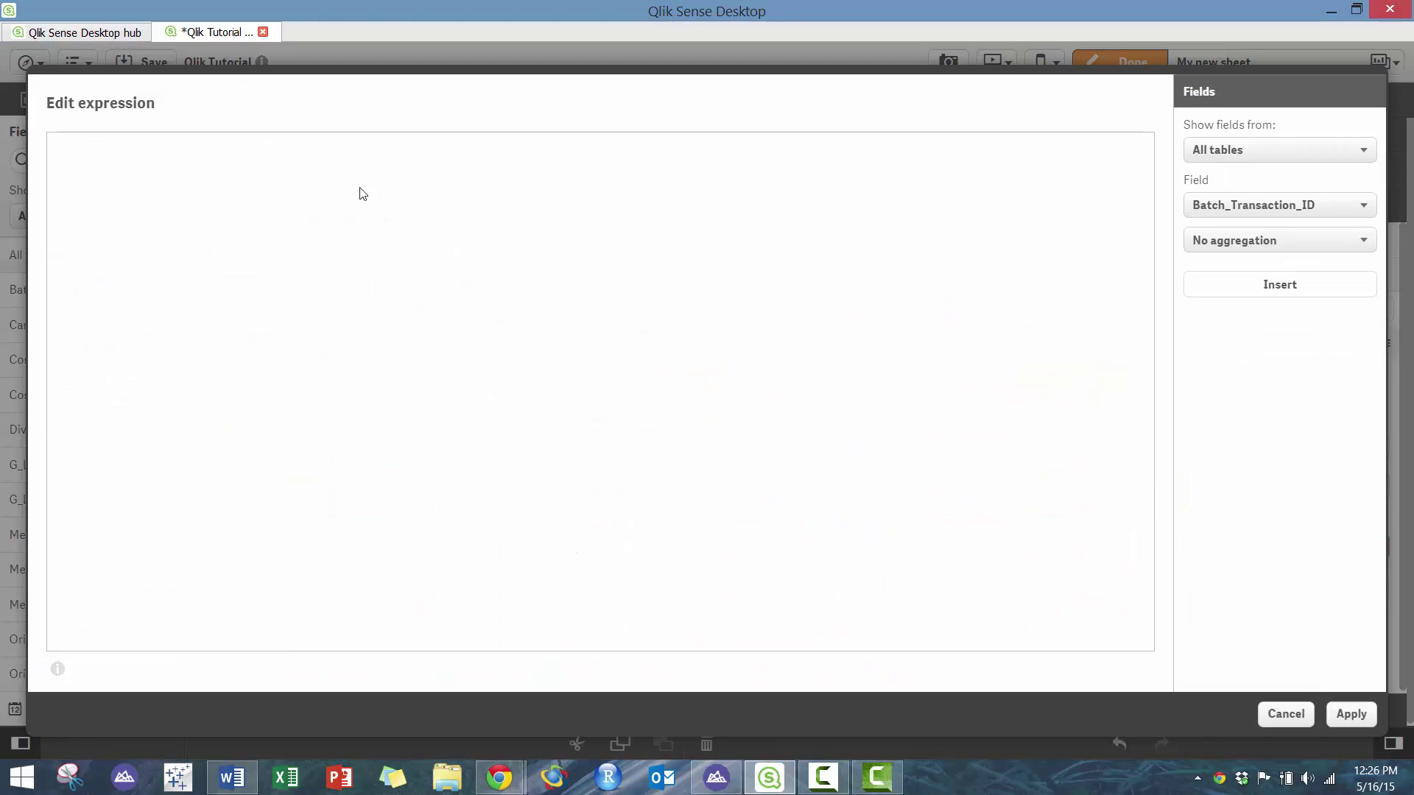
{"action": "left_click_drag", "start_coordinate": [135, 145], "coordinate": [46, 140]}
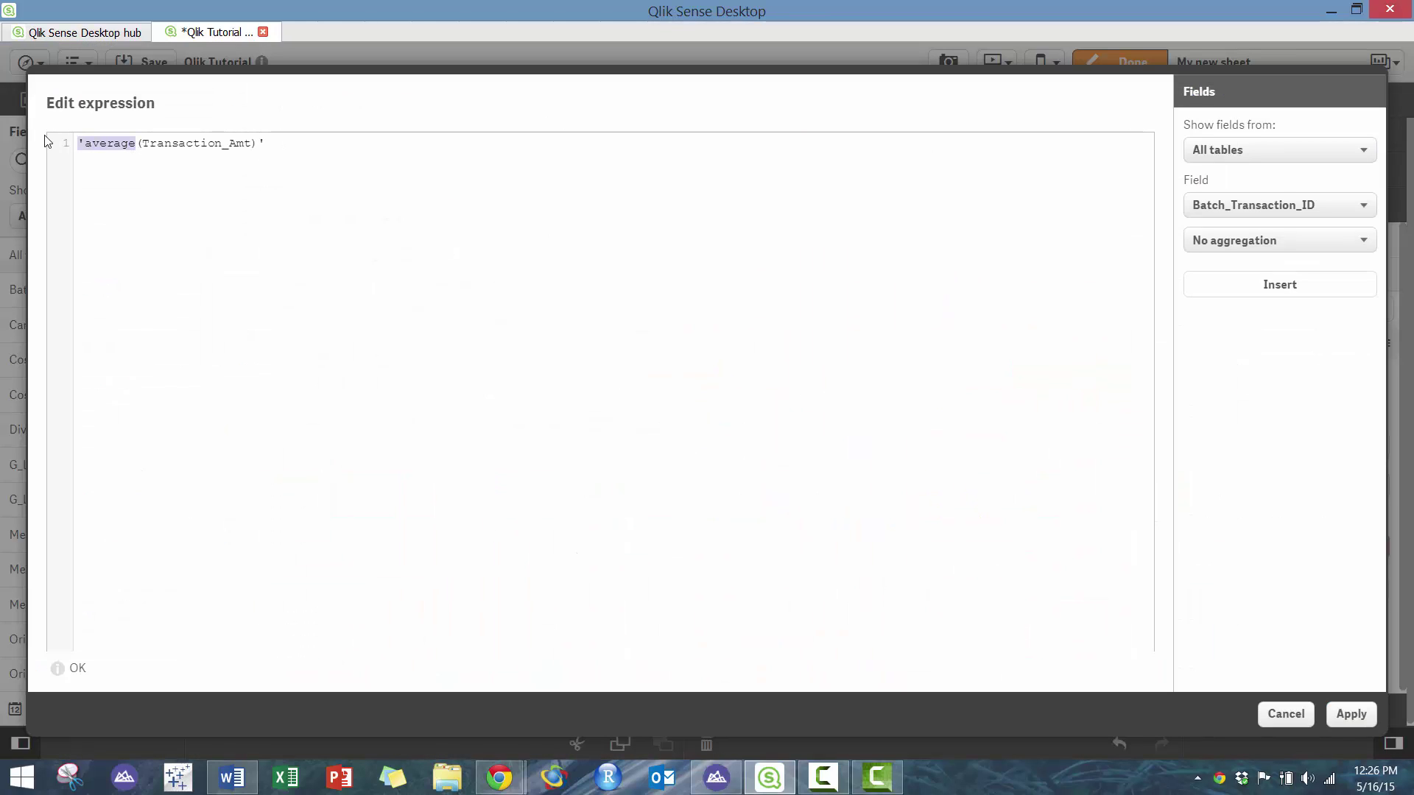
{"action": "type", "text": "av"}
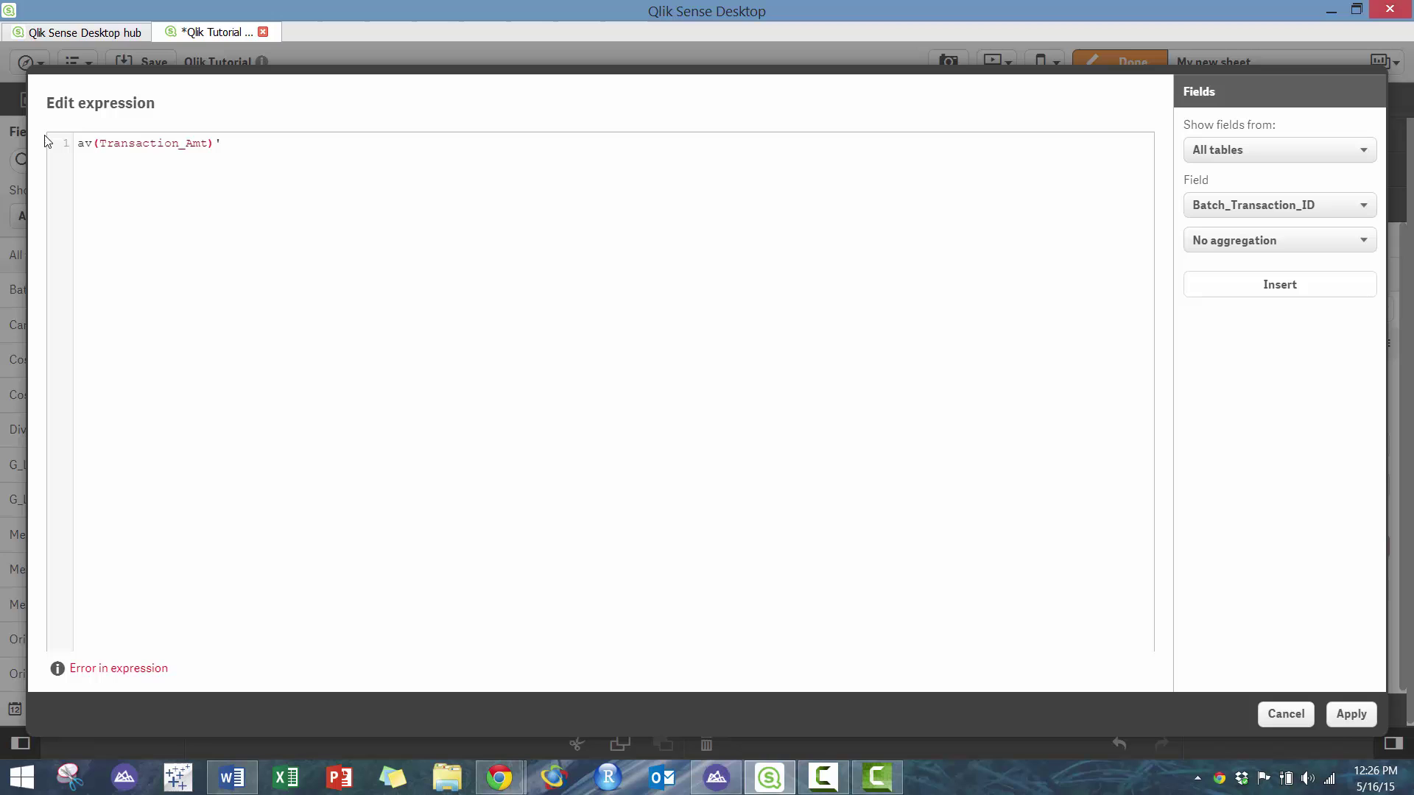
{"action": "type", "text": "g"}
{"action": "left_click", "coordinate": [427, 390]}
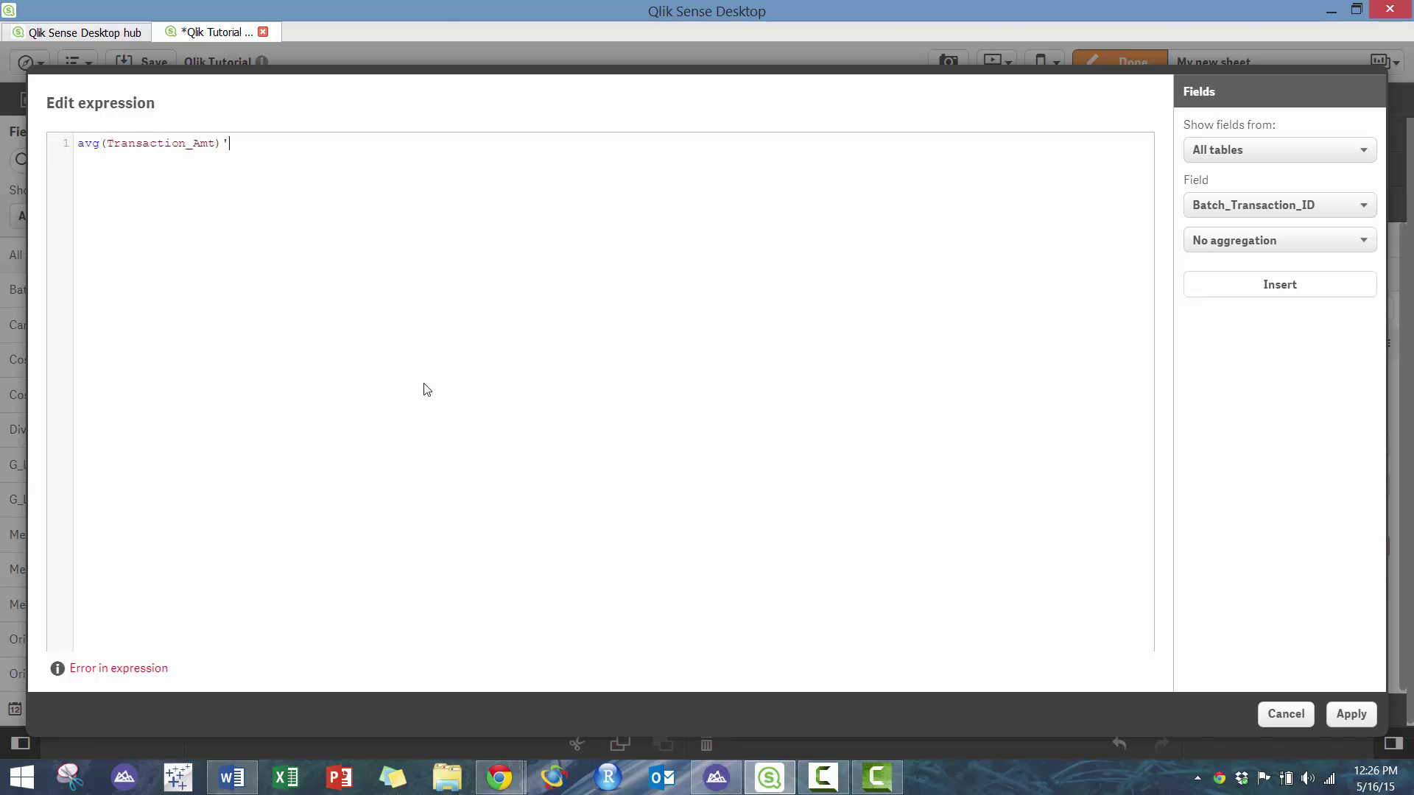
{"action": "left_click", "coordinate": [1340, 718]}
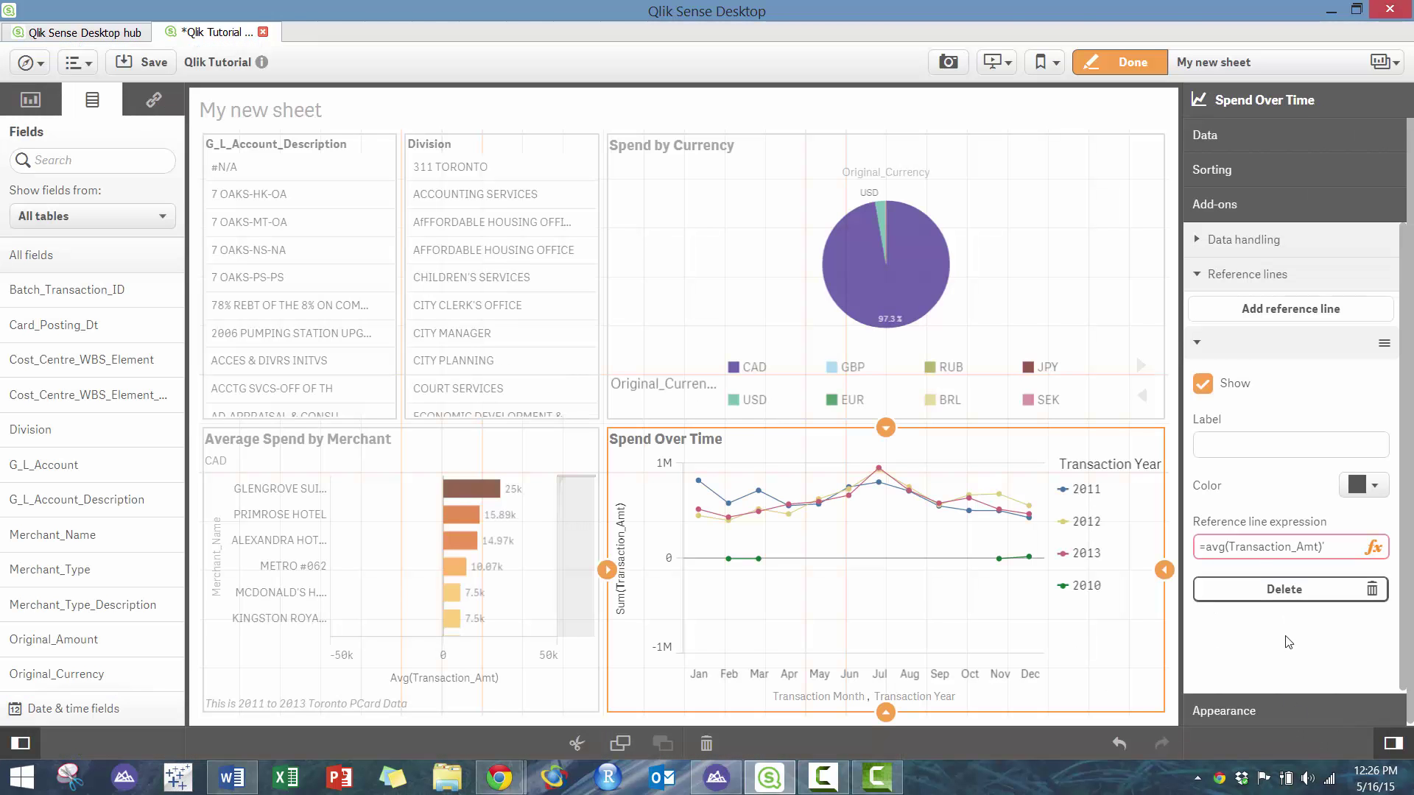
Step: Rebuild the reference line expression as Avg(Transaction_Amt) and apply it
{"action": "left_click", "coordinate": [1373, 548]}
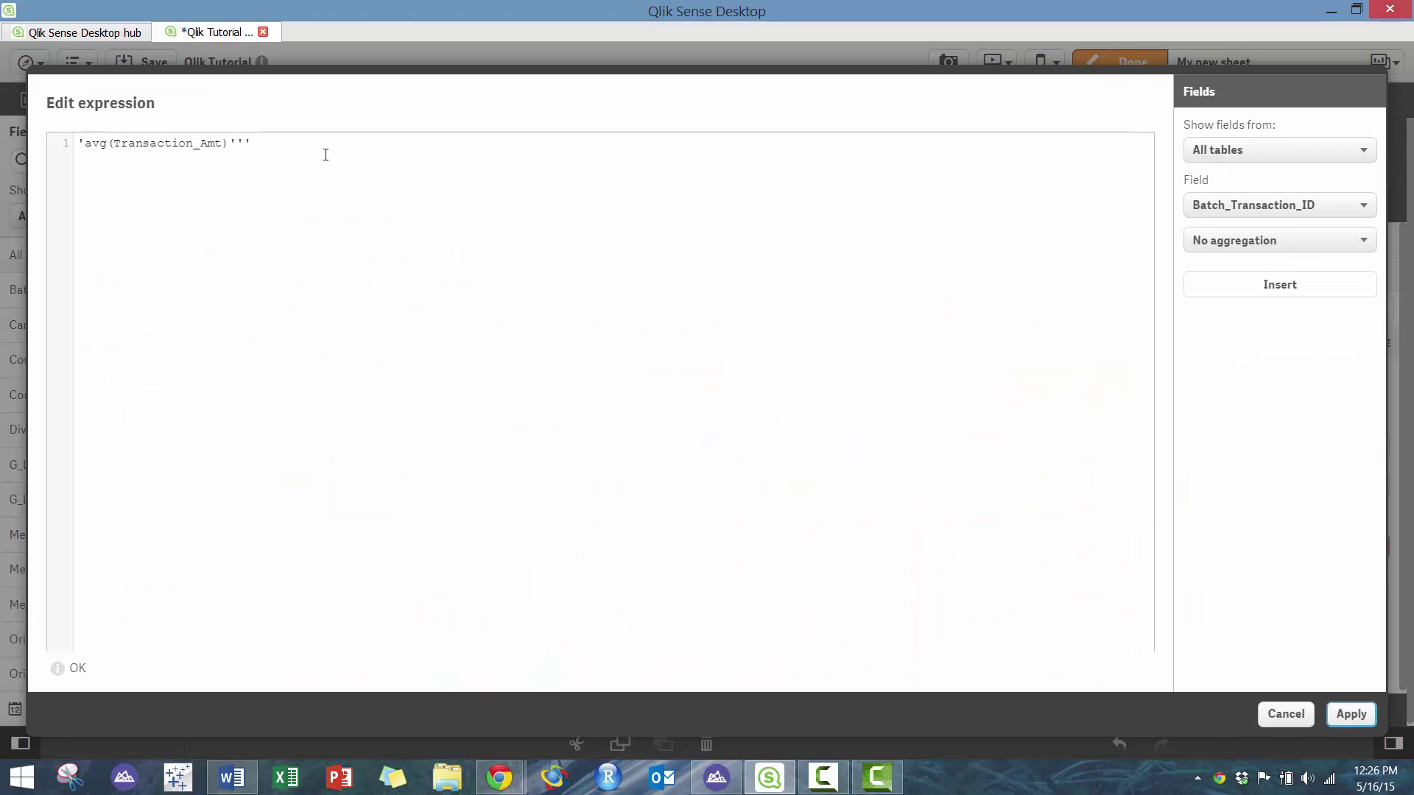
{"action": "key", "text": "ctrl+a"}
{"action": "type", "text": "="}
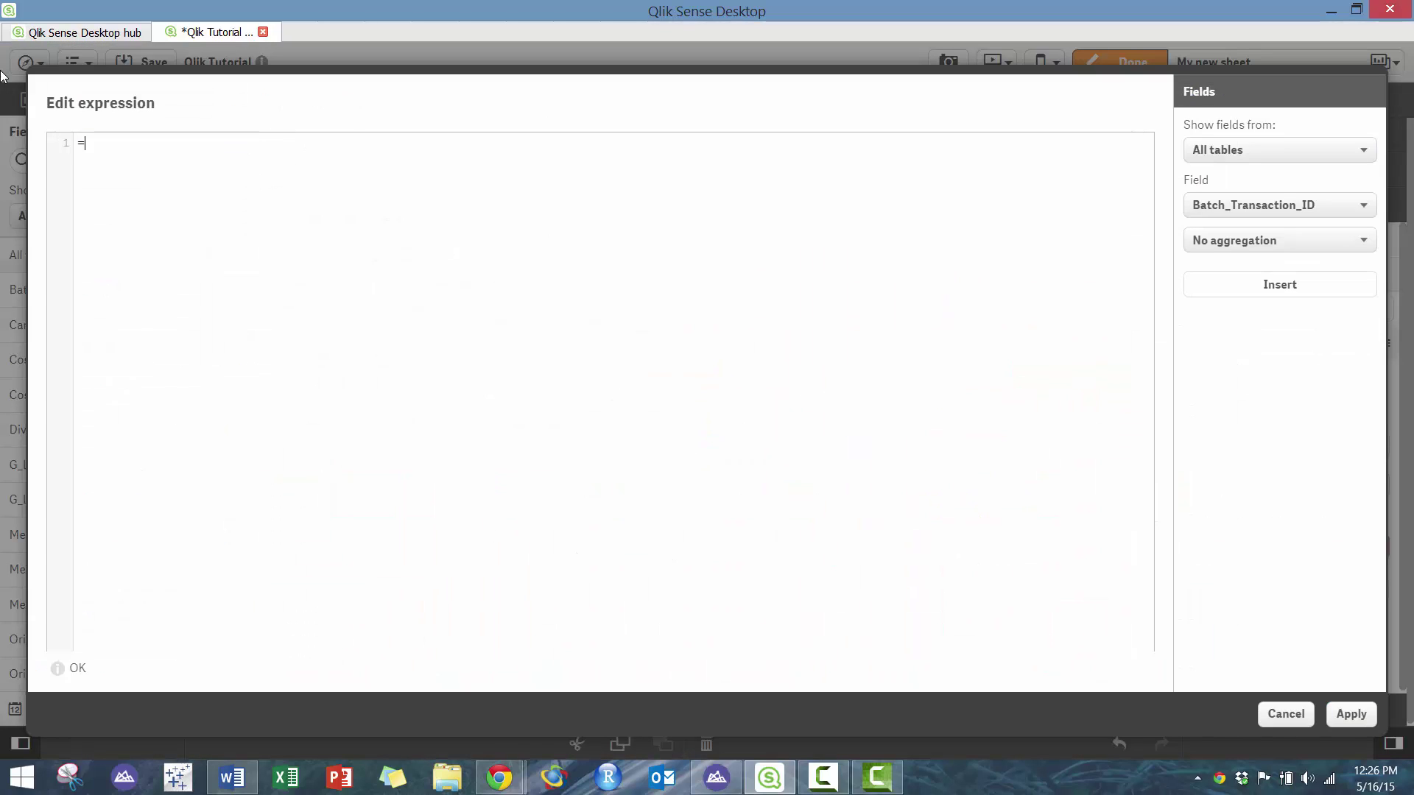
{"action": "type", "text": "average("}
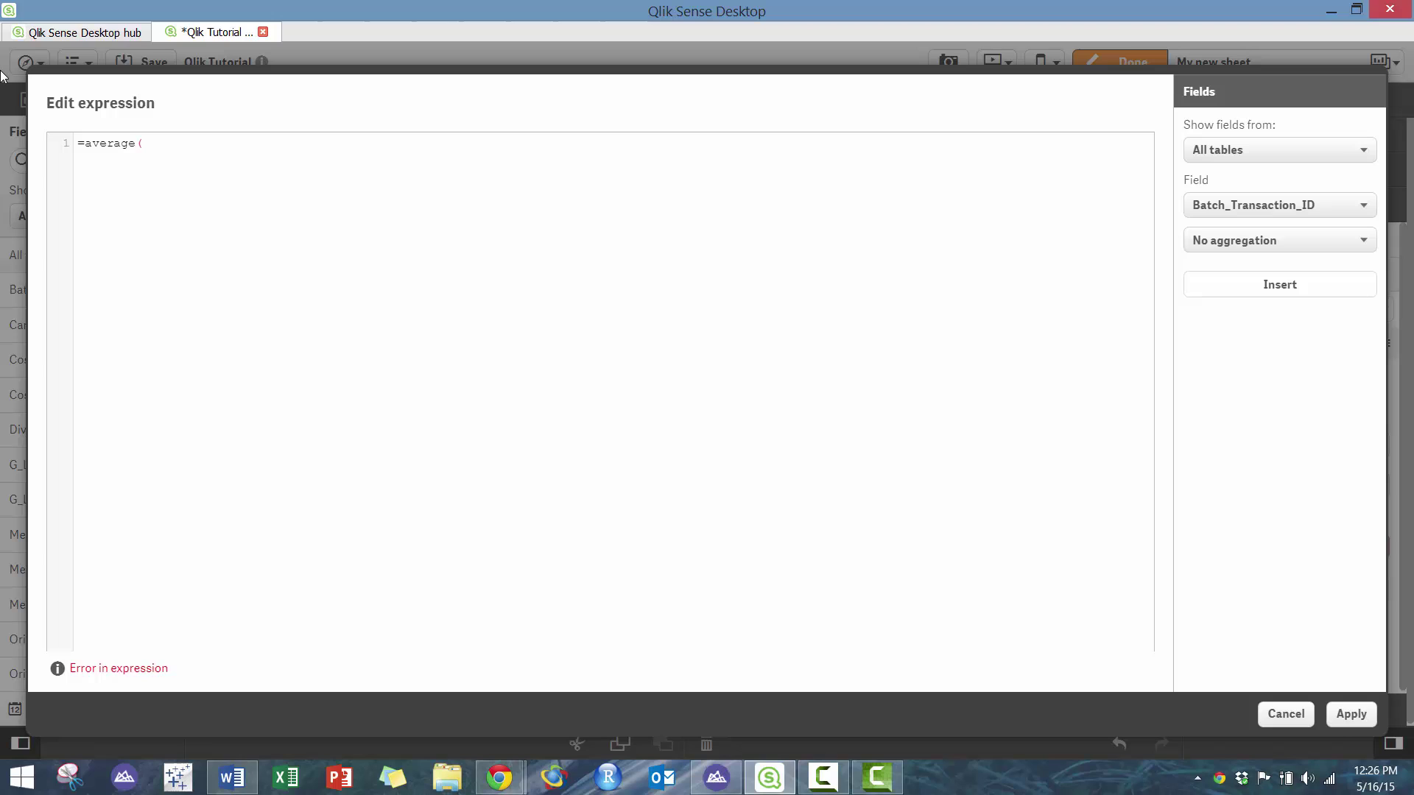
{"action": "left_click", "coordinate": [1271, 240]}
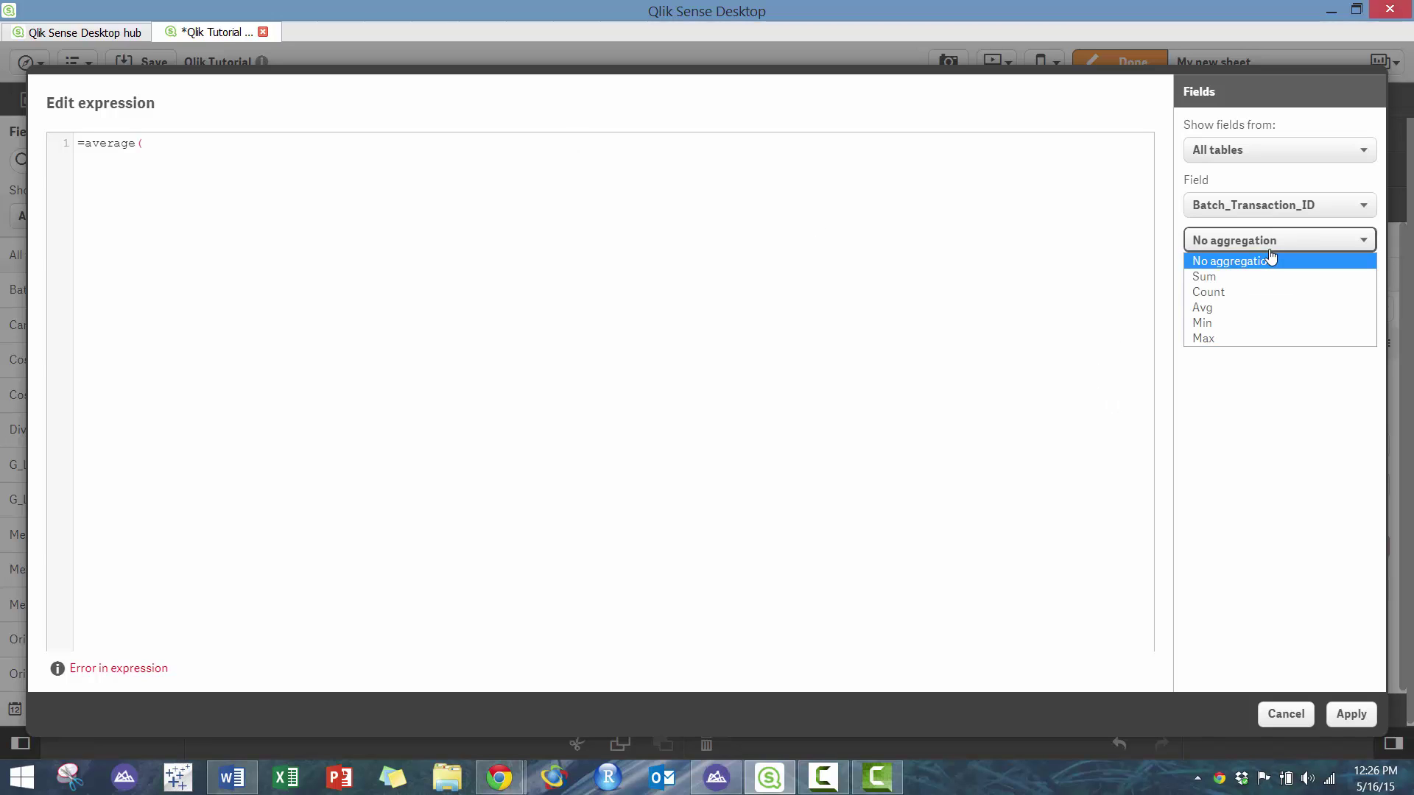
{"action": "left_click", "coordinate": [353, 143]}
{"action": "left_click_drag", "start_coordinate": [353, 142], "coordinate": [22, 129]}
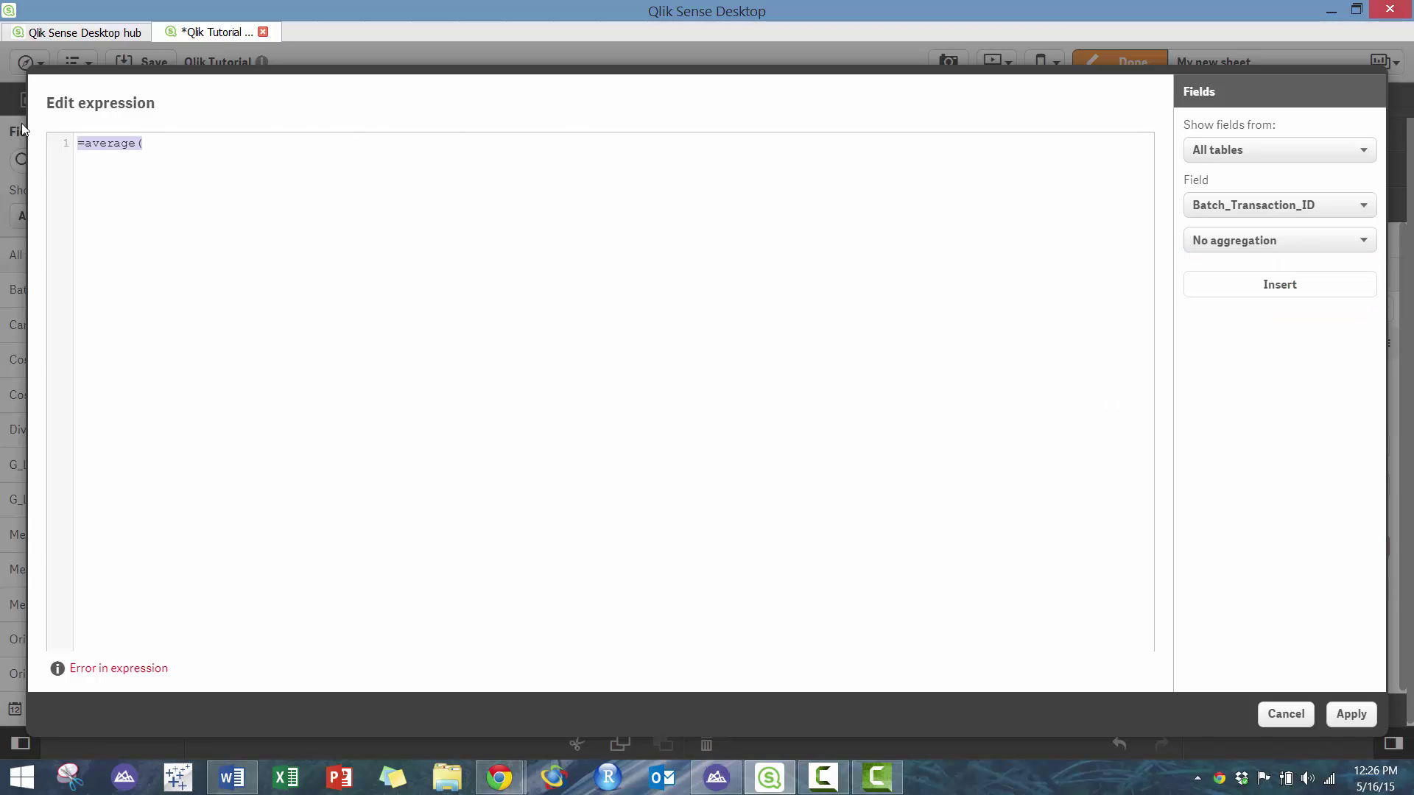
{"action": "left_click", "coordinate": [1234, 243]}
{"action": "left_click", "coordinate": [1248, 304]}
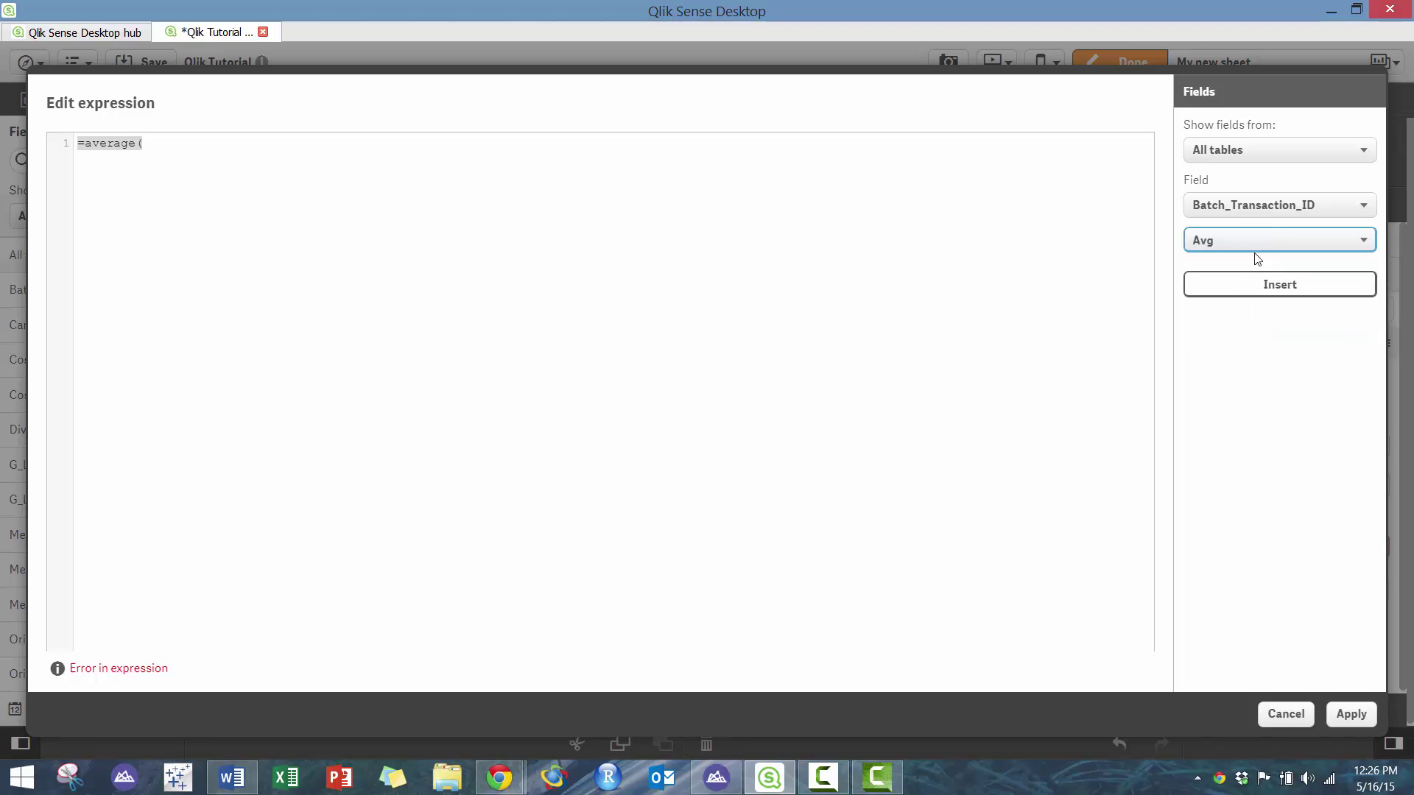
{"action": "left_click", "coordinate": [1276, 212]}
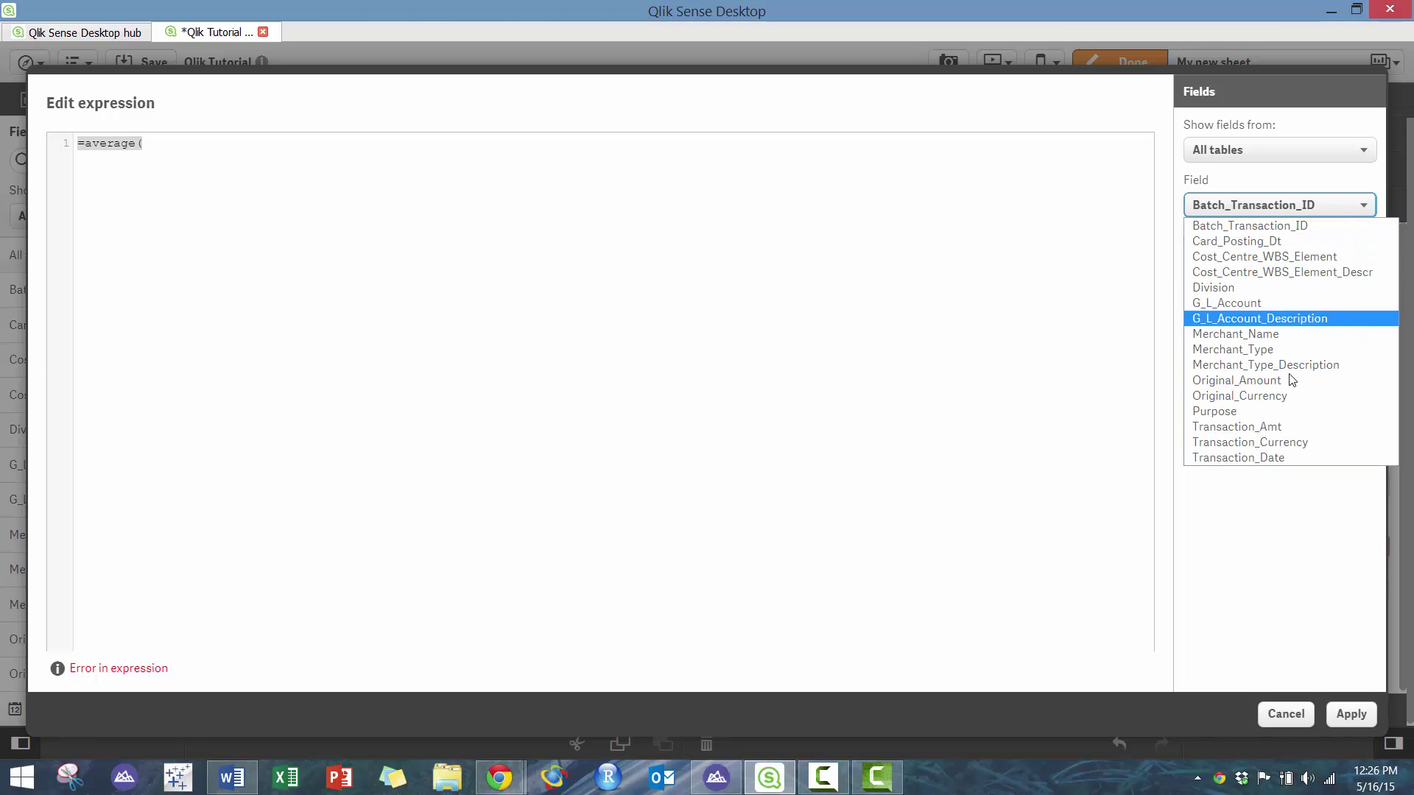
{"action": "left_click", "coordinate": [1280, 433]}
{"action": "left_click", "coordinate": [1300, 289]}
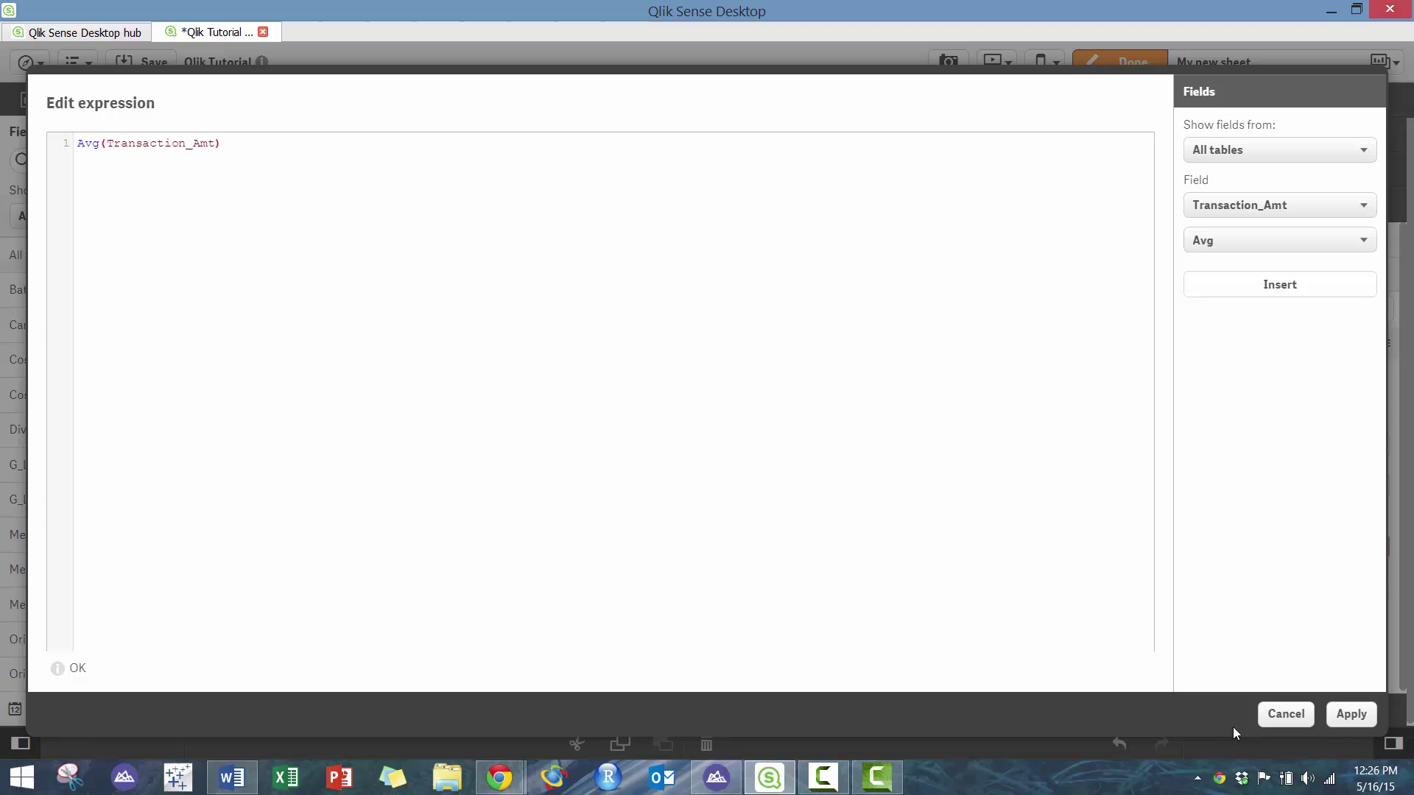
{"action": "left_click", "coordinate": [1350, 714]}
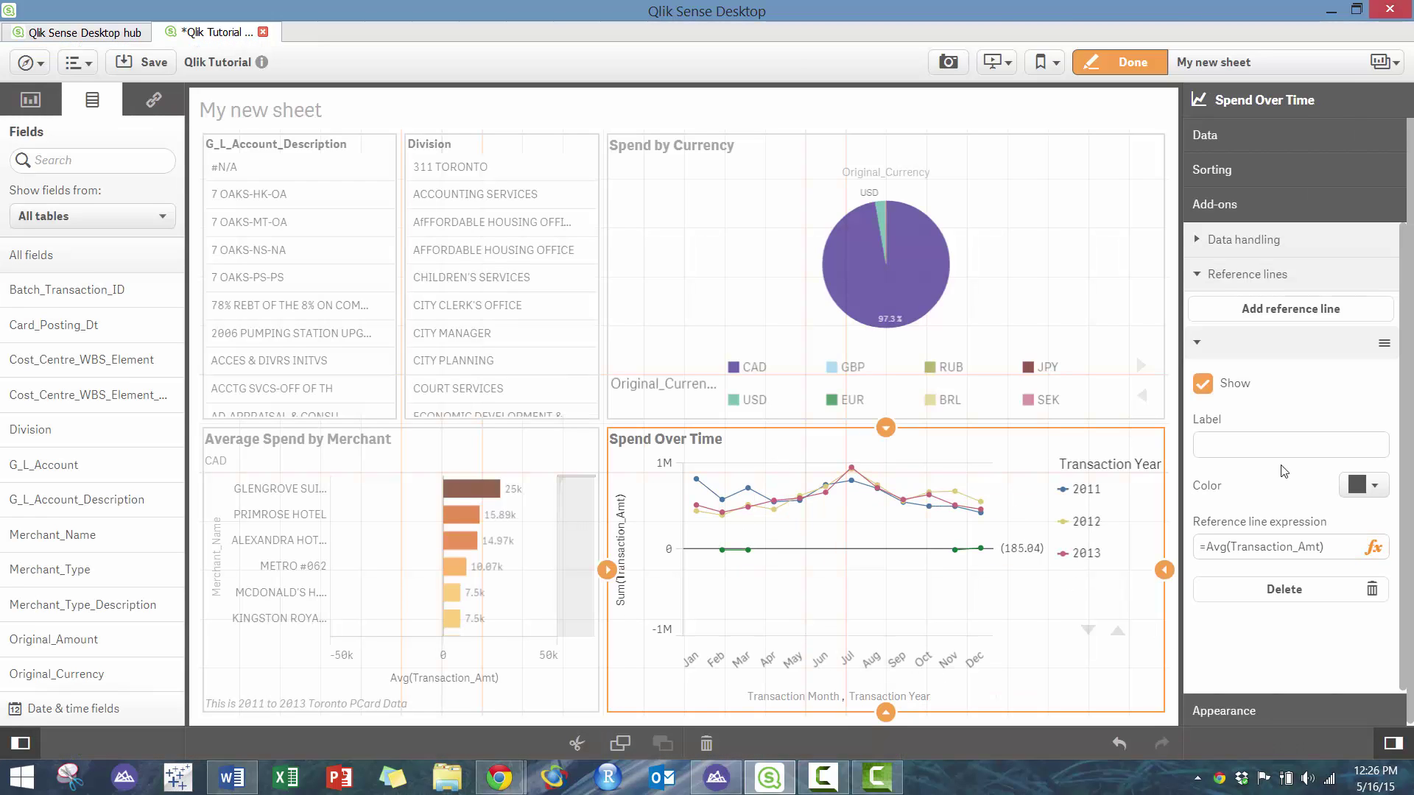
Step: Make the reference line red and edit its expression, adding sum( and a bracket
{"action": "left_click", "coordinate": [1363, 485]}
{"action": "left_click", "coordinate": [1355, 597]}
{"action": "left_click", "coordinate": [1312, 550]}
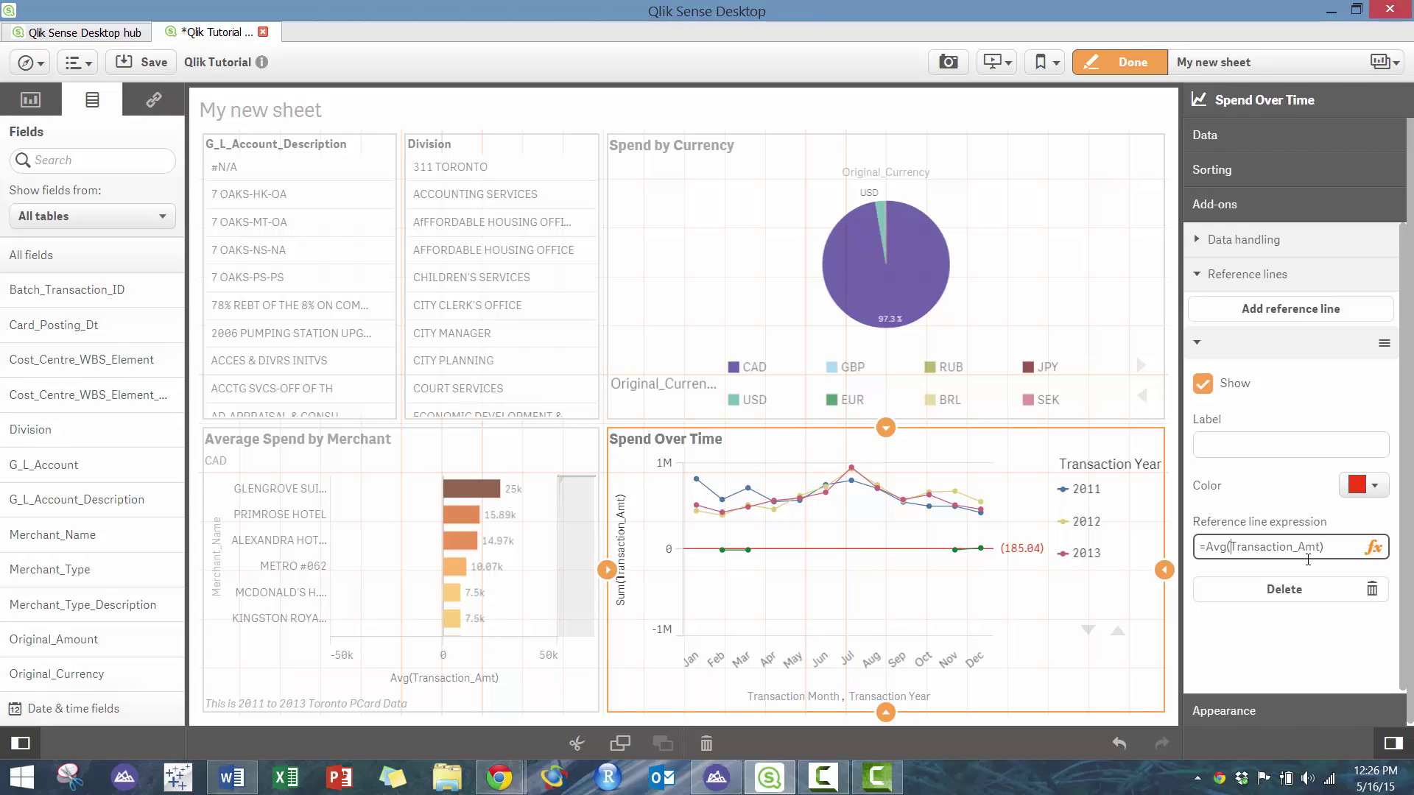
{"action": "type", "text": "sum("}
{"action": "left_click", "coordinate": [1361, 554]}
{"action": "type", "text": ")"}
{"action": "left_click", "coordinate": [1325, 643]}
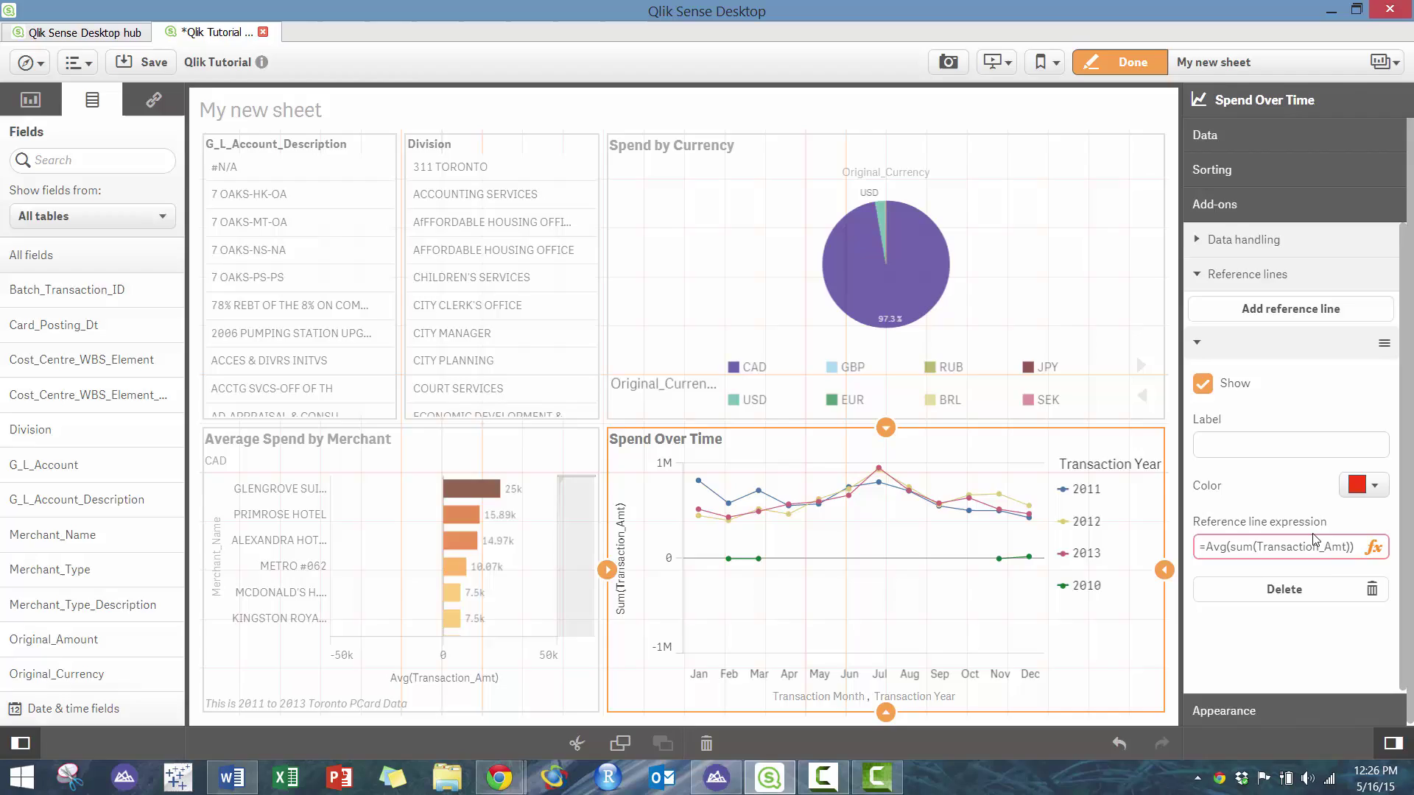
Step: Remove the stray sum( and extra bracket, restoring =Avg(Transaction_Amt)
{"action": "left_click", "coordinate": [1373, 546]}
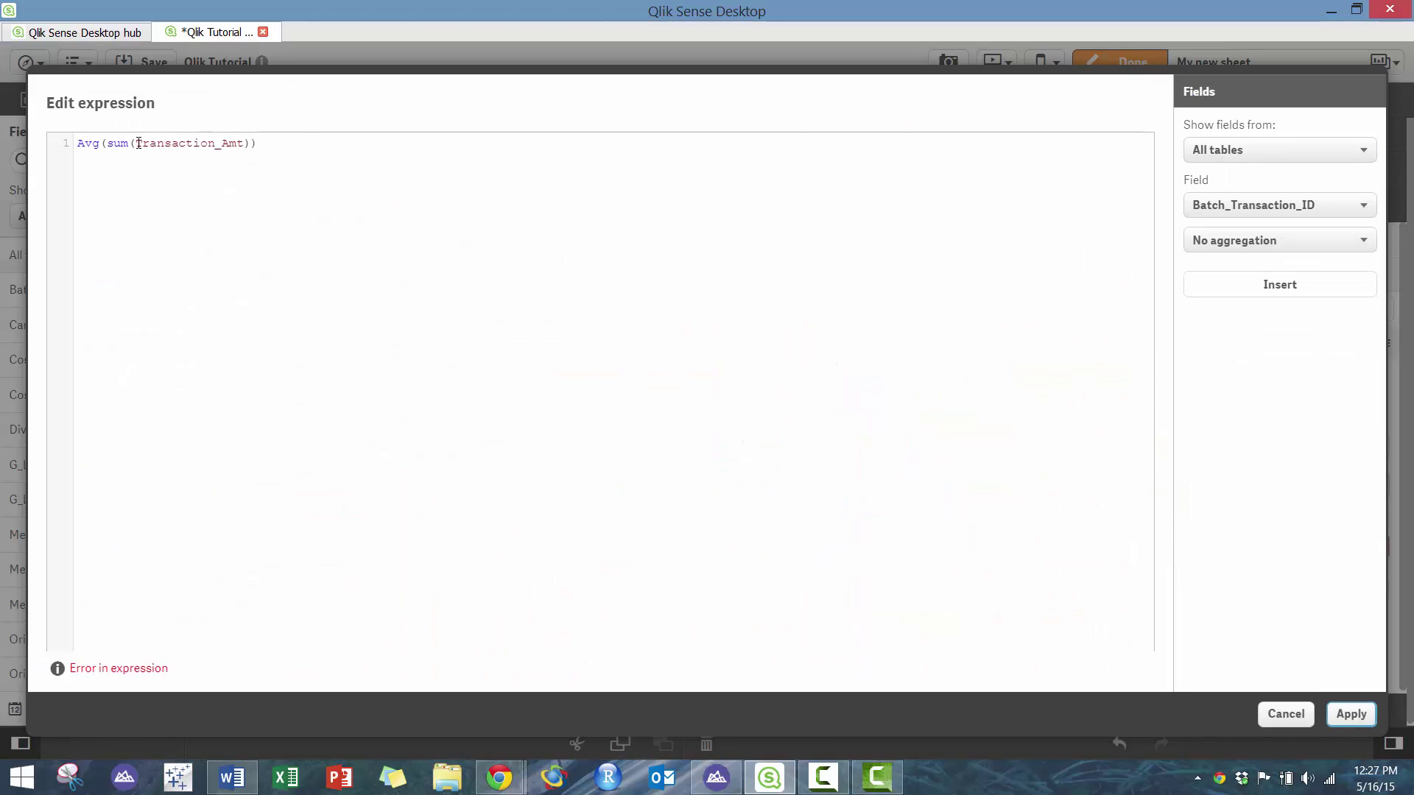
{"action": "left_click_drag", "start_coordinate": [138, 143], "coordinate": [112, 145]}
{"action": "key", "text": "BackSpace"}
{"action": "left_click", "coordinate": [1258, 242]}
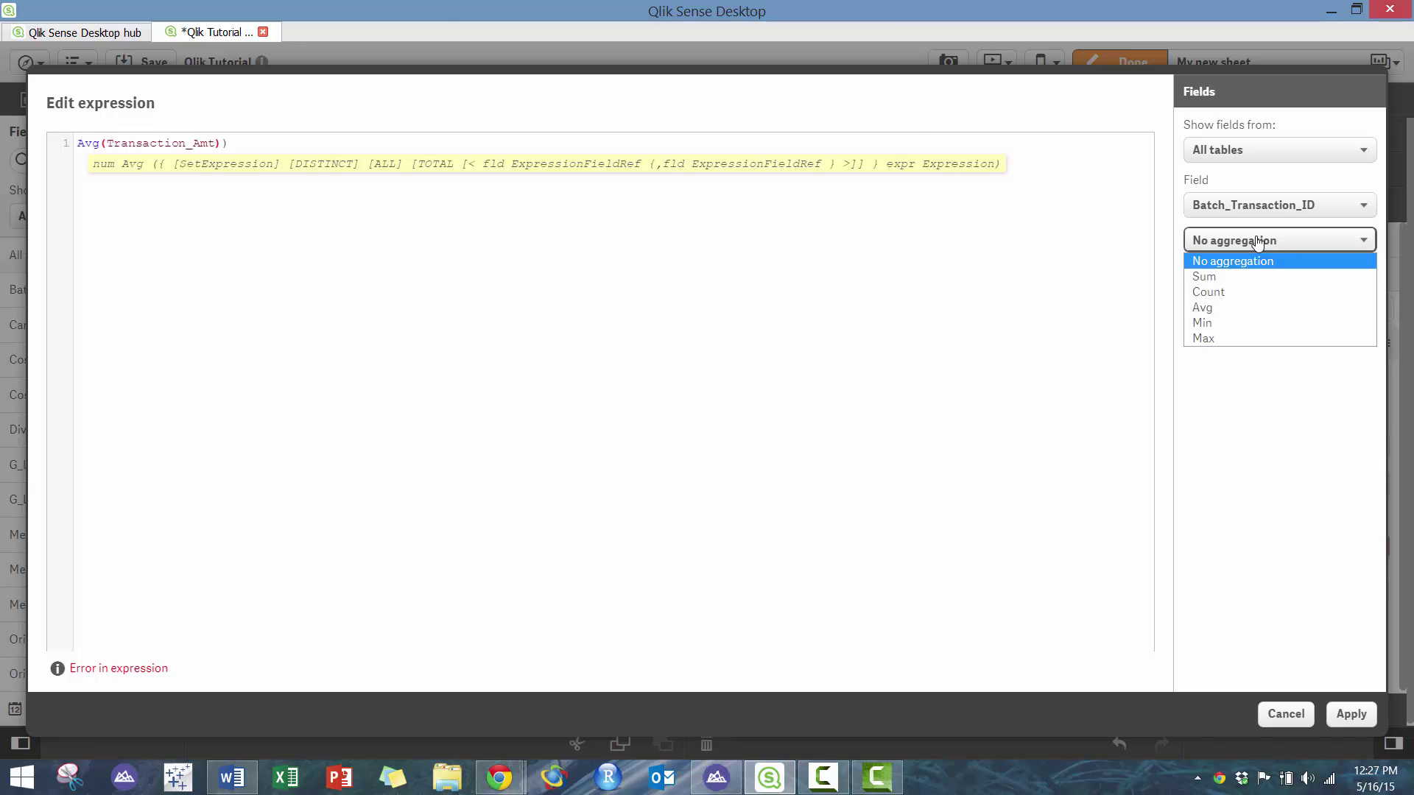
{"action": "left_click", "coordinate": [1257, 241]}
{"action": "left_click", "coordinate": [227, 143]}
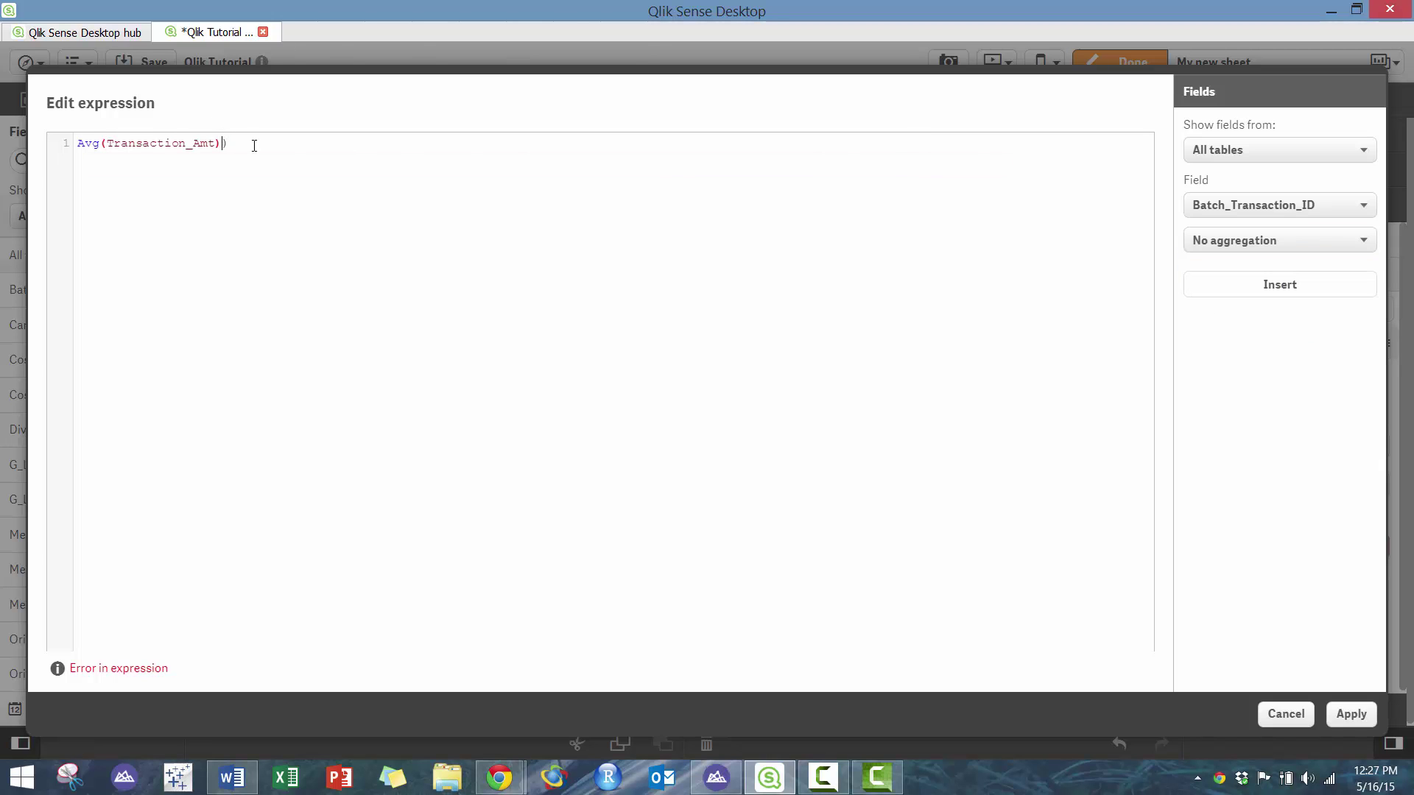
{"action": "key", "text": "BackSpace"}
{"action": "left_click", "coordinate": [1350, 714]}
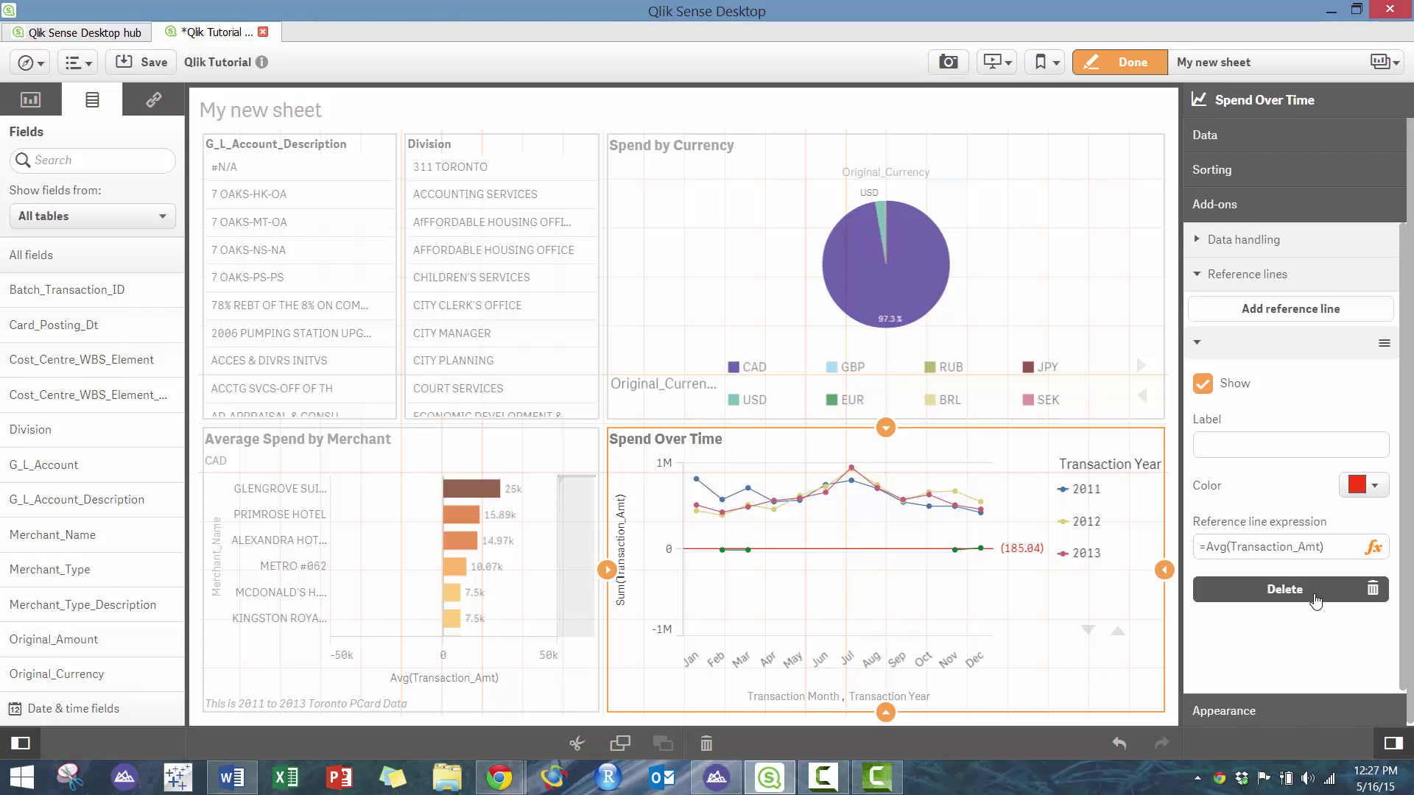
Step: Delete the Avg(Transaction_Amt) reference line and collapse the reference line settings
{"action": "left_click", "coordinate": [1284, 589]}
{"action": "left_click", "coordinate": [1241, 275]}
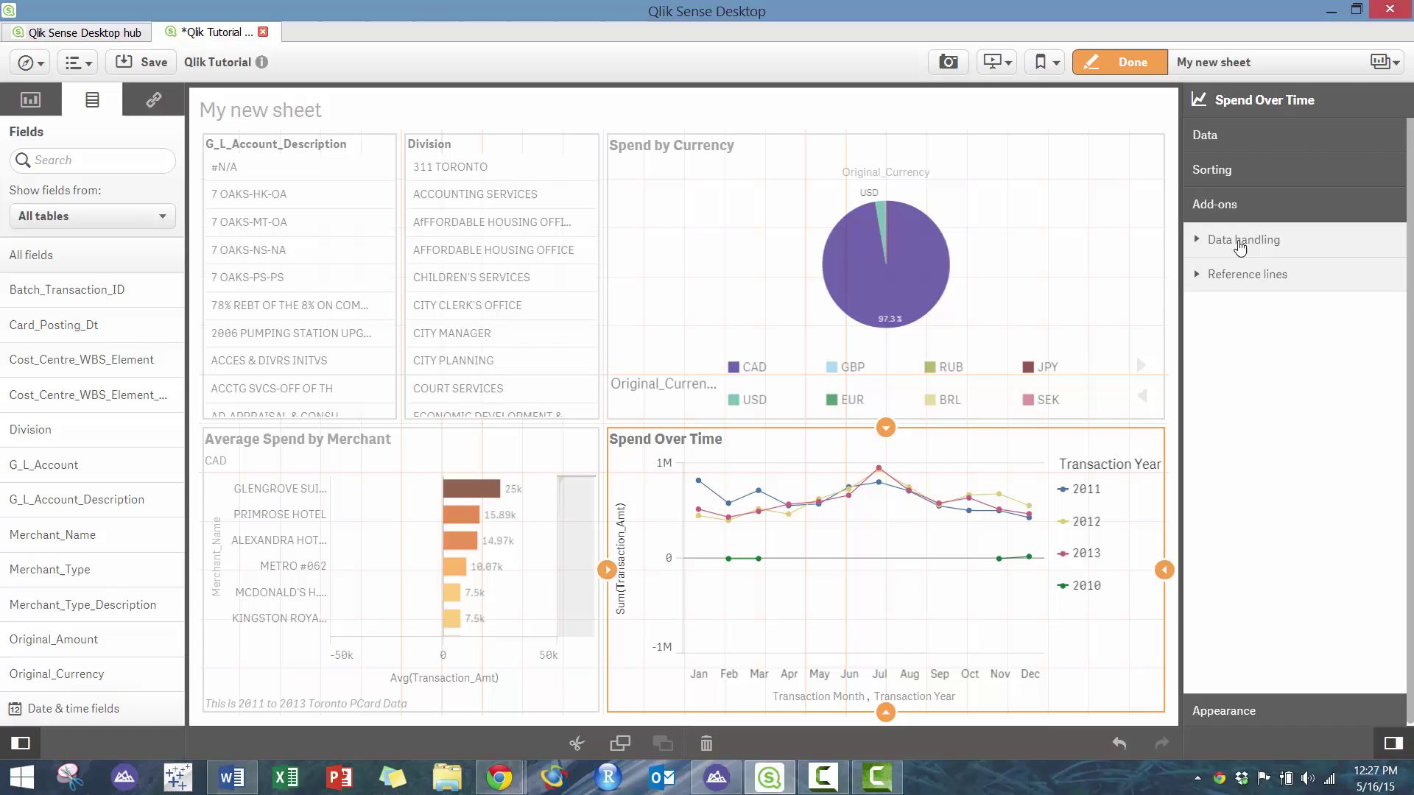
{"action": "left_click", "coordinate": [1239, 242]}
{"action": "left_click", "coordinate": [1240, 243]}
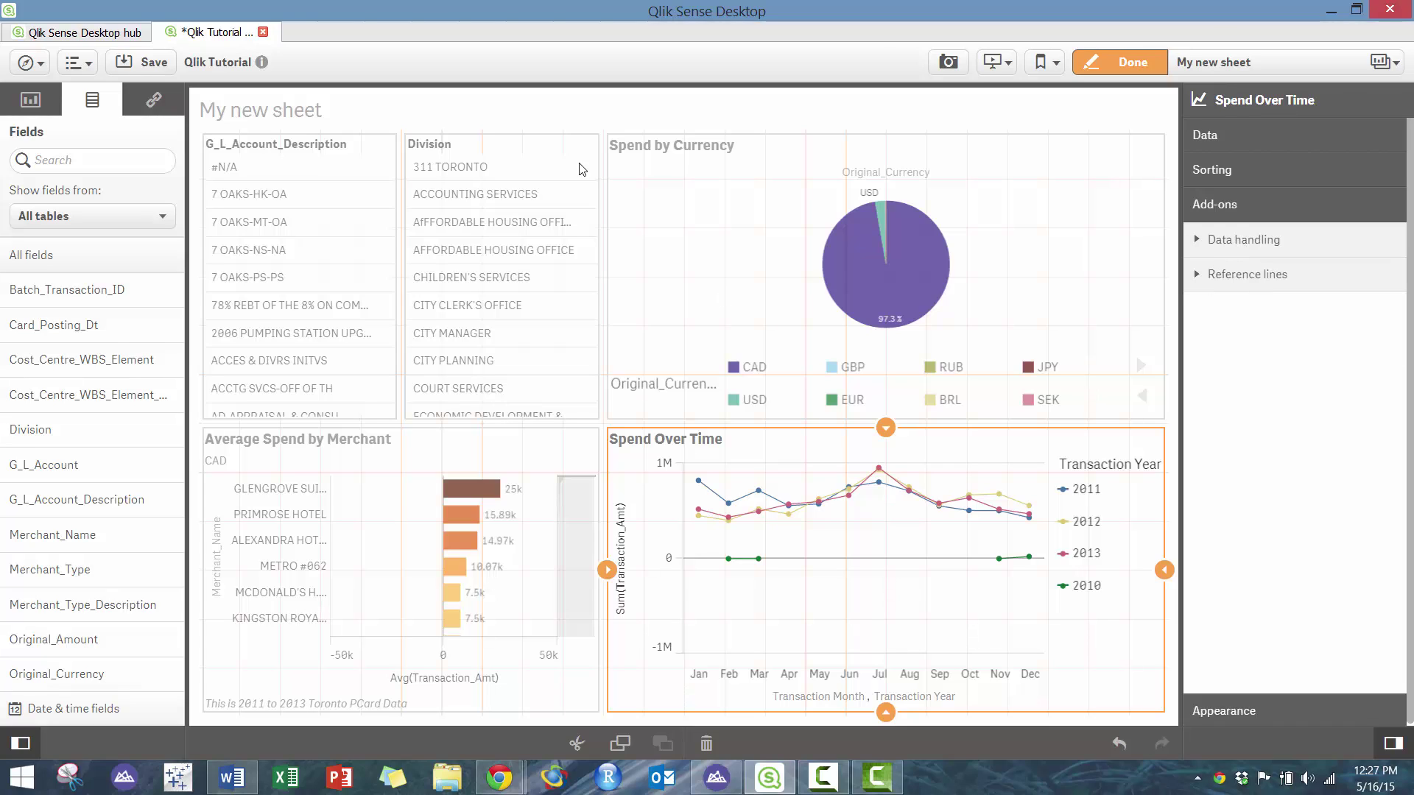